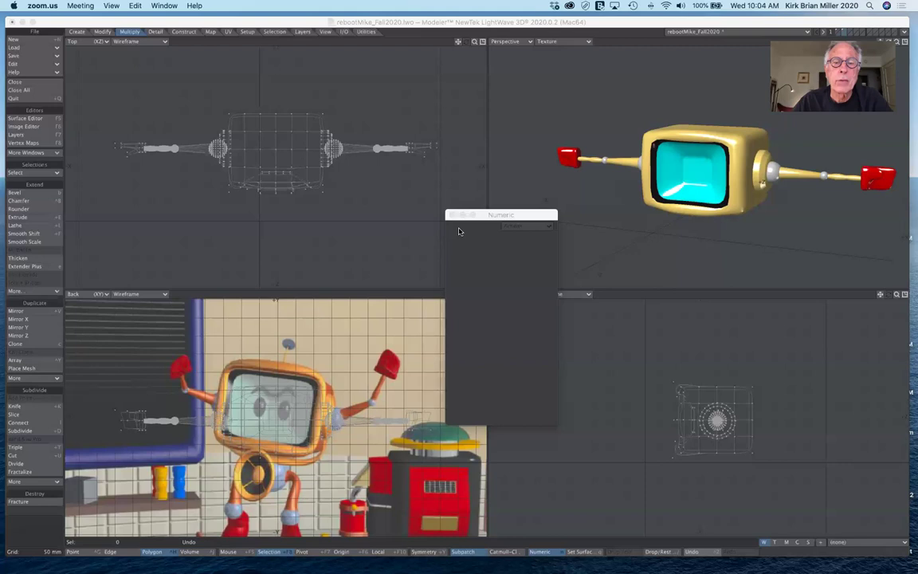
- Make the empty third layer active and show the robot body layer as background reference, framed closely
{"action": "mouse_move", "coordinate": [483, 221]}
{"action": "left_mouse_down"}
{"action": "mouse_move", "coordinate": [515, 225]}
{"action": "mouse_move", "coordinate": [494, 222]}
{"action": "left_mouse_up"}
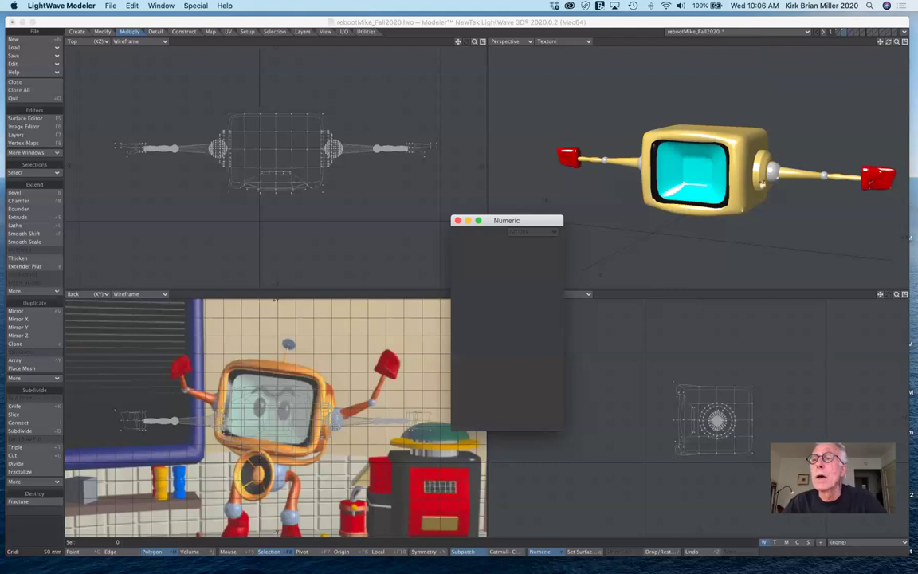
{"action": "left_click", "coordinate": [844, 34]}
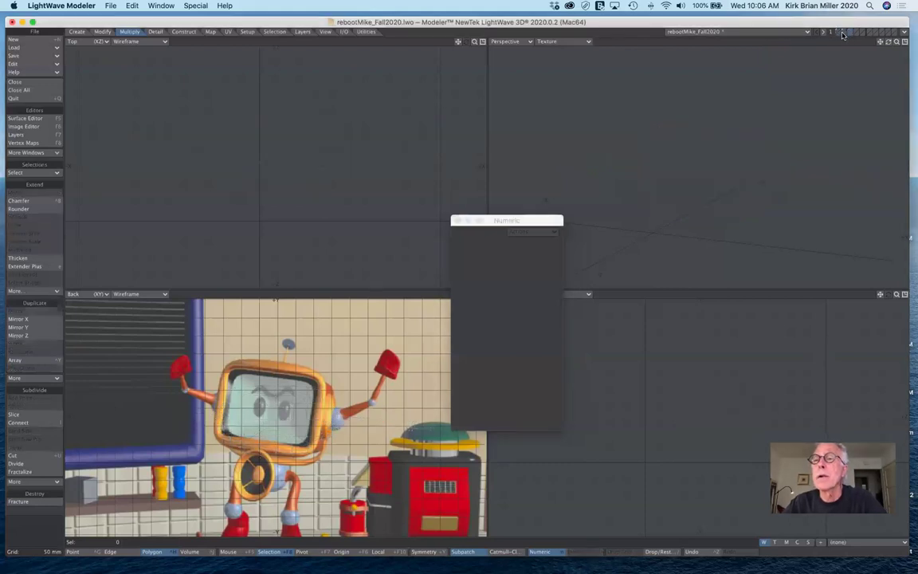
{"action": "left_click", "coordinate": [824, 32]}
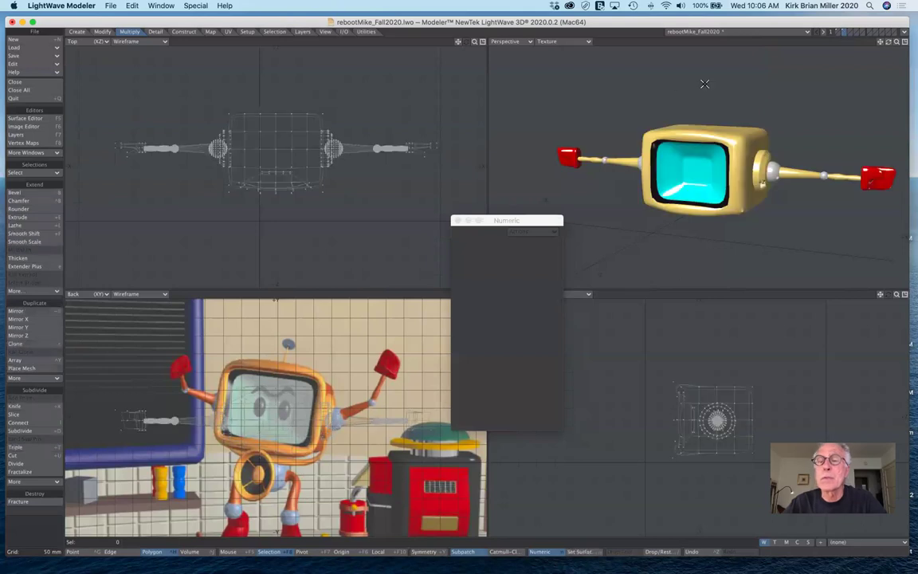
{"action": "left_click", "coordinate": [842, 34]}
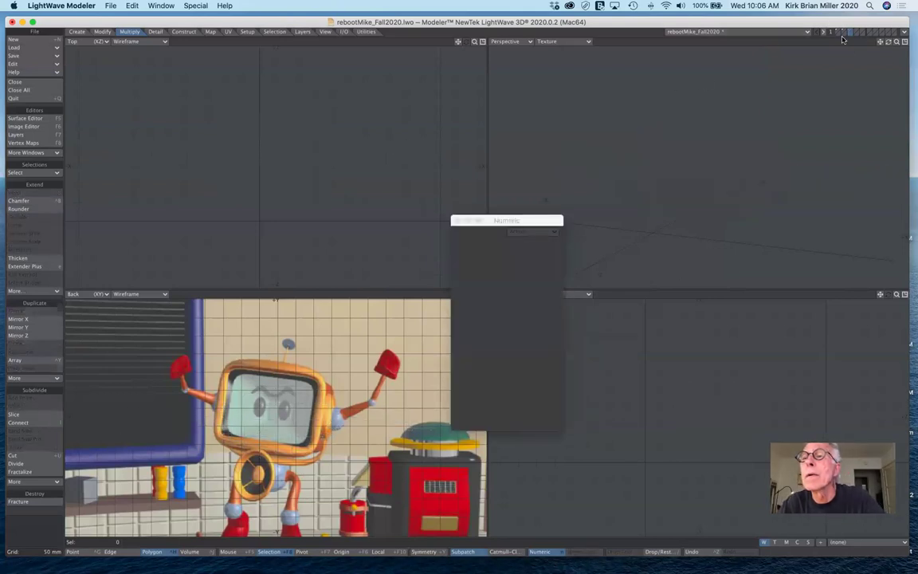
{"action": "left_click", "coordinate": [837, 35]}
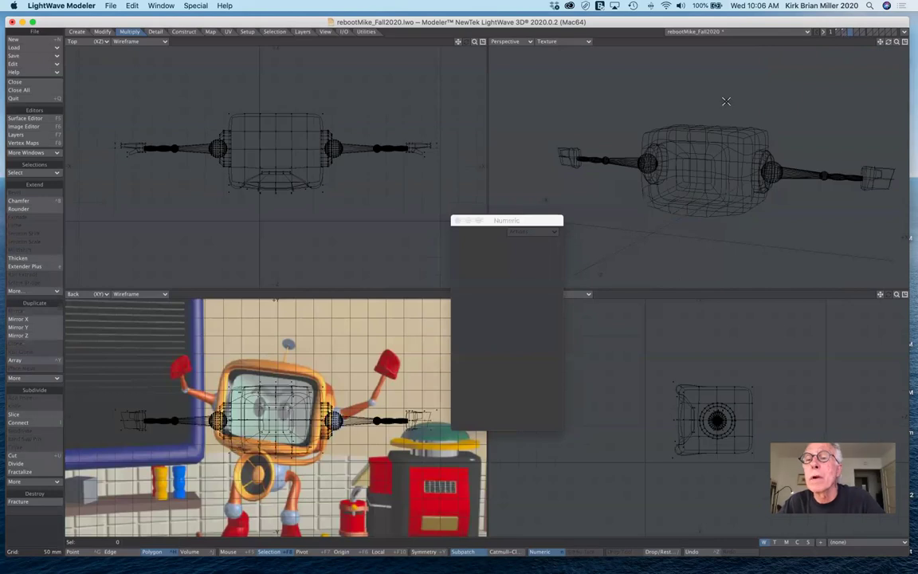
{"action": "left_click_drag", "start_coordinate": [529, 221], "coordinate": [372, 147]}
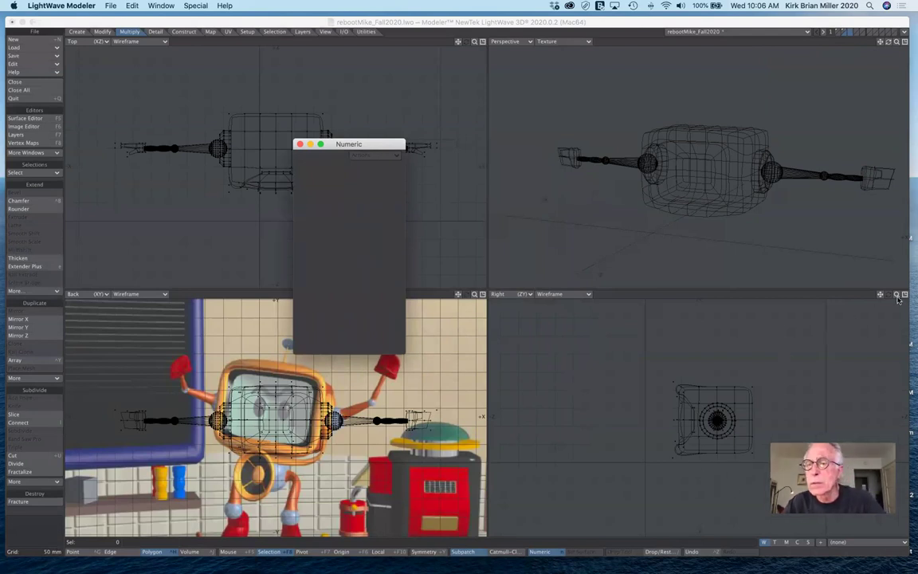
{"action": "left_click_drag", "start_coordinate": [896, 294], "coordinate": [824, 267]}
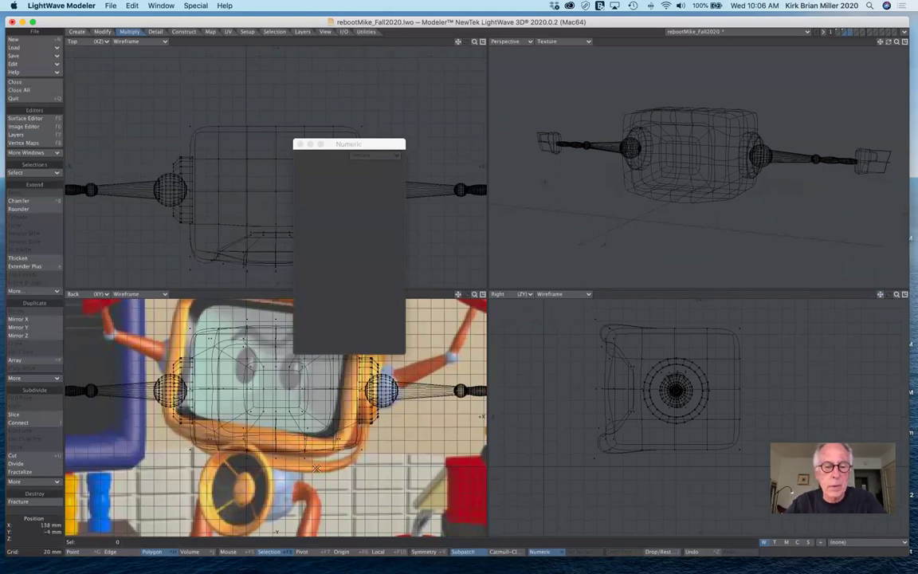
{"action": "left_click", "coordinate": [77, 31]}
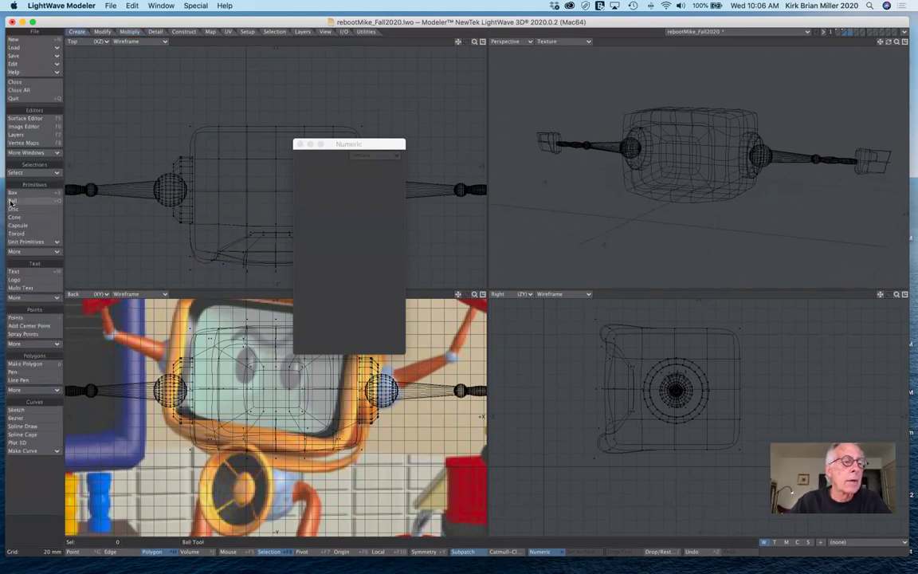
{"action": "left_click", "coordinate": [13, 209]}
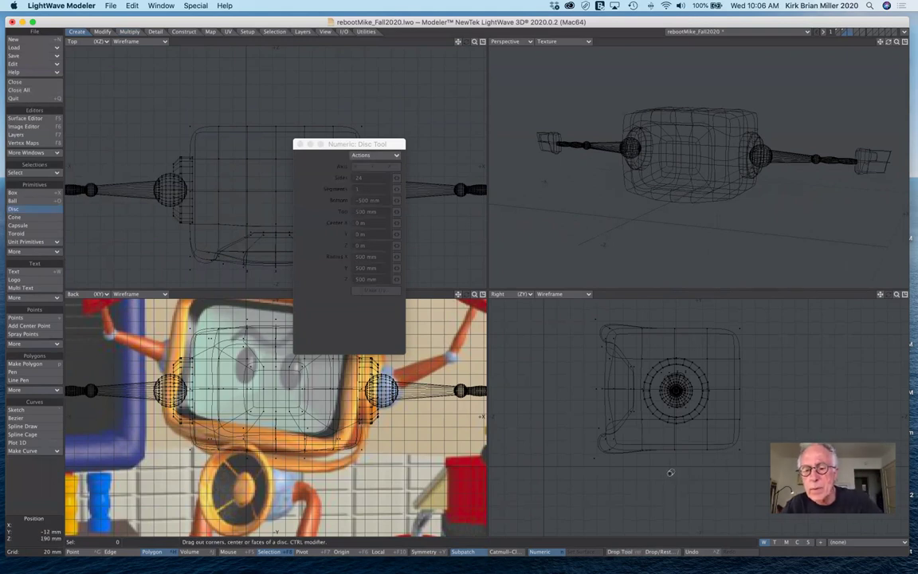
{"action": "left_click_drag", "start_coordinate": [672, 470], "coordinate": [685, 483]}
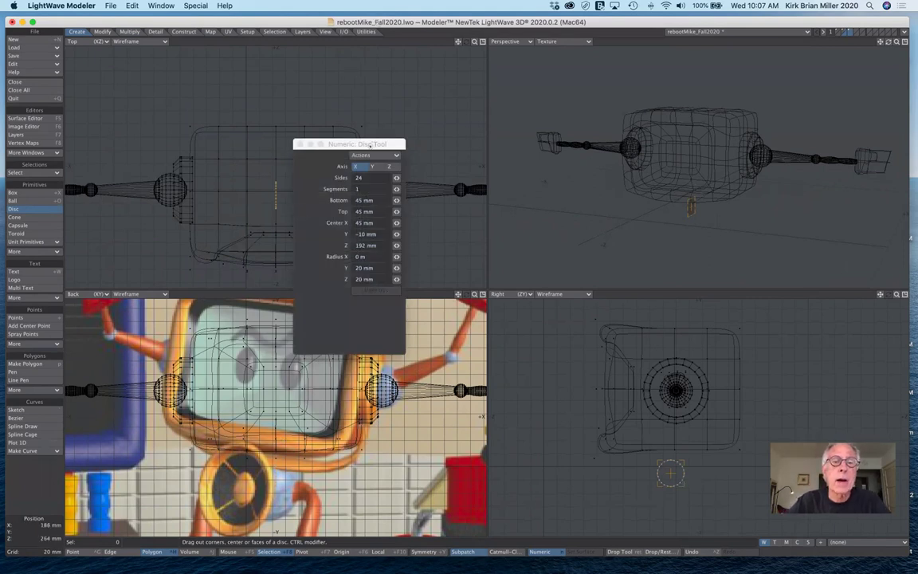
{"action": "left_click_drag", "start_coordinate": [372, 144], "coordinate": [307, 330]}
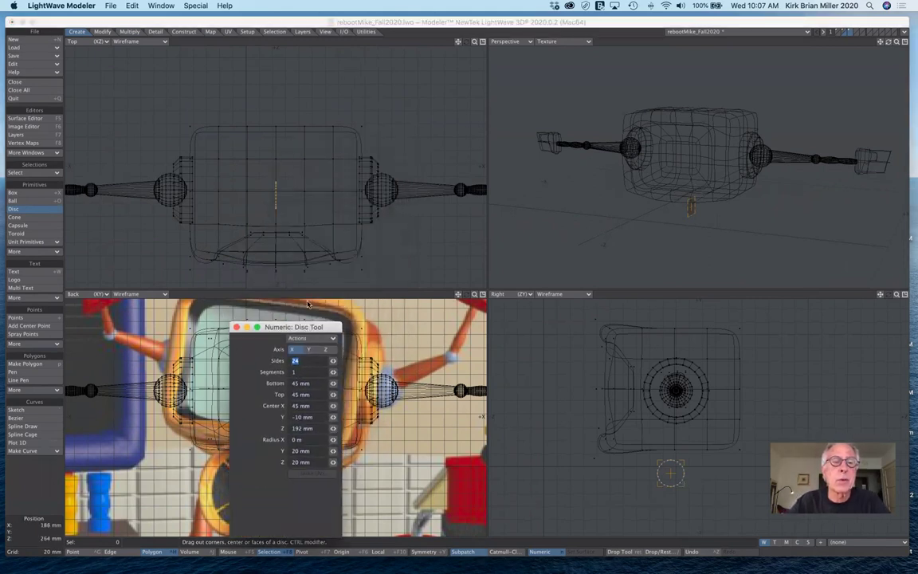
{"action": "left_click_drag", "start_coordinate": [276, 197], "coordinate": [420, 206]}
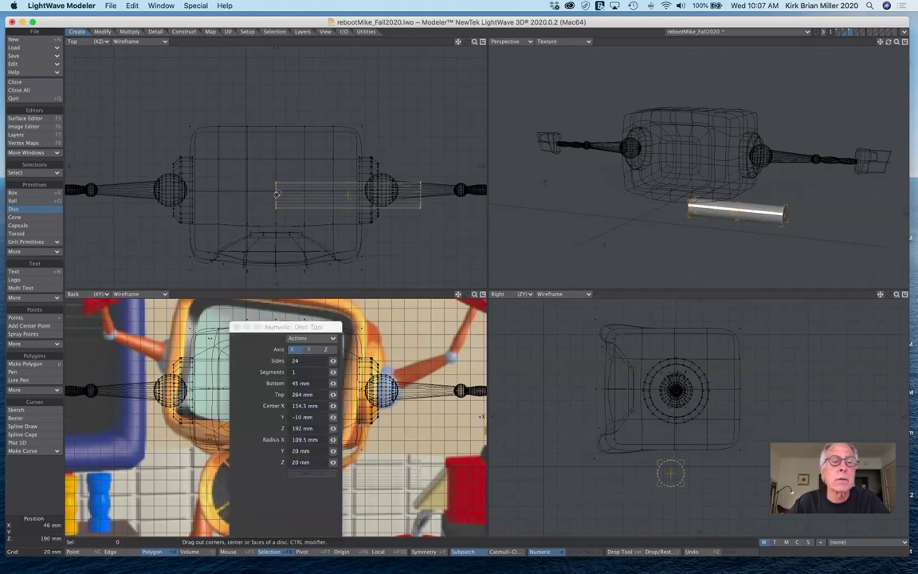
{"action": "left_click_drag", "start_coordinate": [191, 196], "coordinate": [127, 200]}
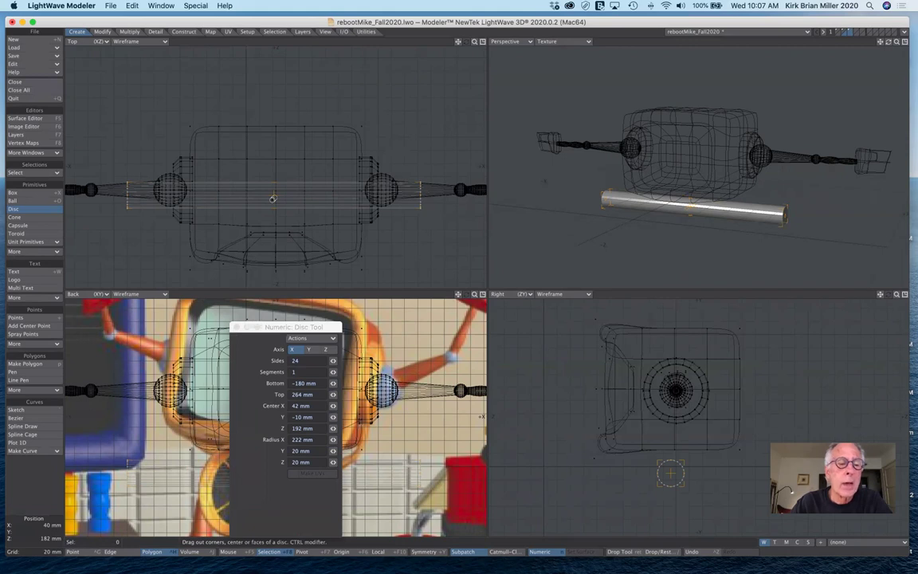
{"action": "left_click", "coordinate": [40, 534]}
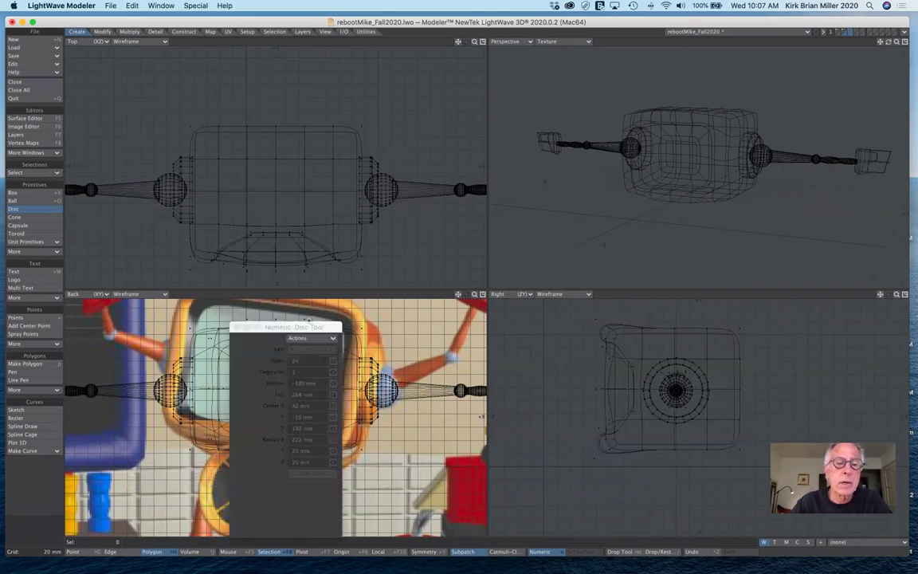
- Return to the robot body layer and draw an X-axis disc of about 20 mm radius centred beneath the body
{"action": "left_click_drag", "start_coordinate": [296, 328], "coordinate": [502, 155]}
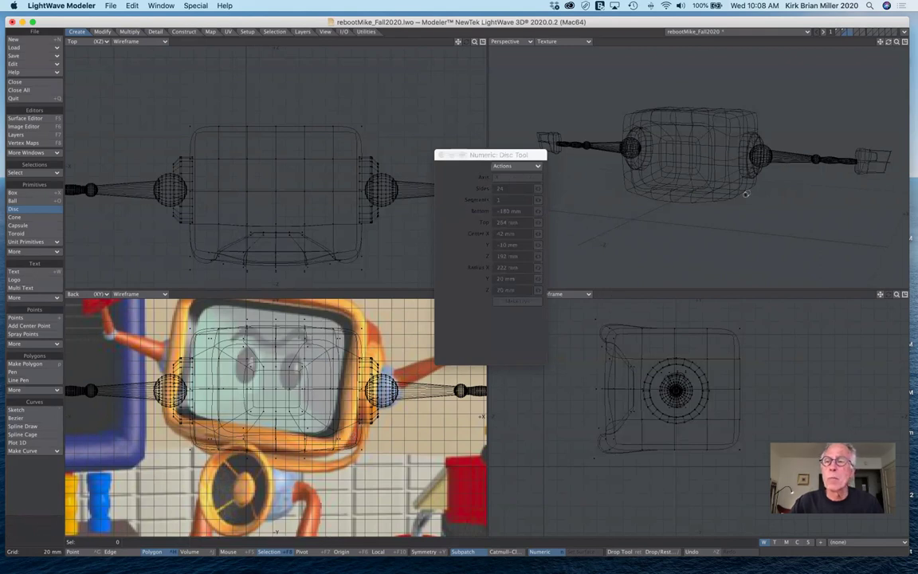
{"action": "left_click", "coordinate": [845, 32]}
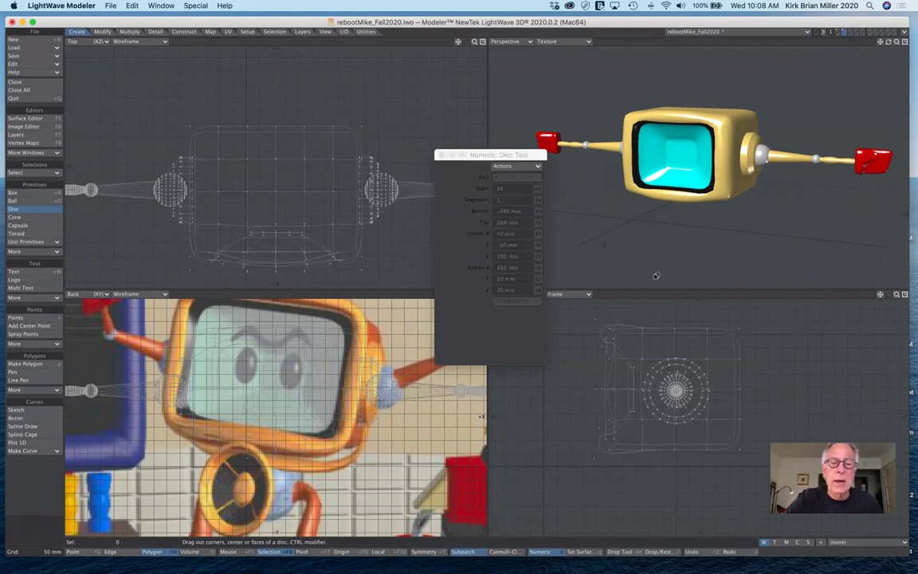
{"action": "left_click_drag", "start_coordinate": [657, 276], "coordinate": [656, 277], "text": "alt+shift"}
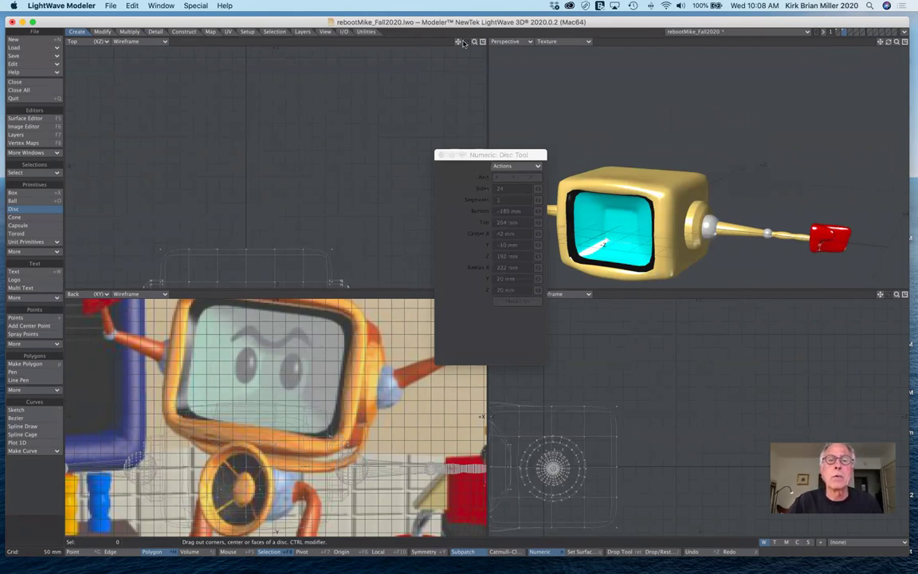
{"action": "left_click_drag", "start_coordinate": [458, 42], "coordinate": [460, 43]}
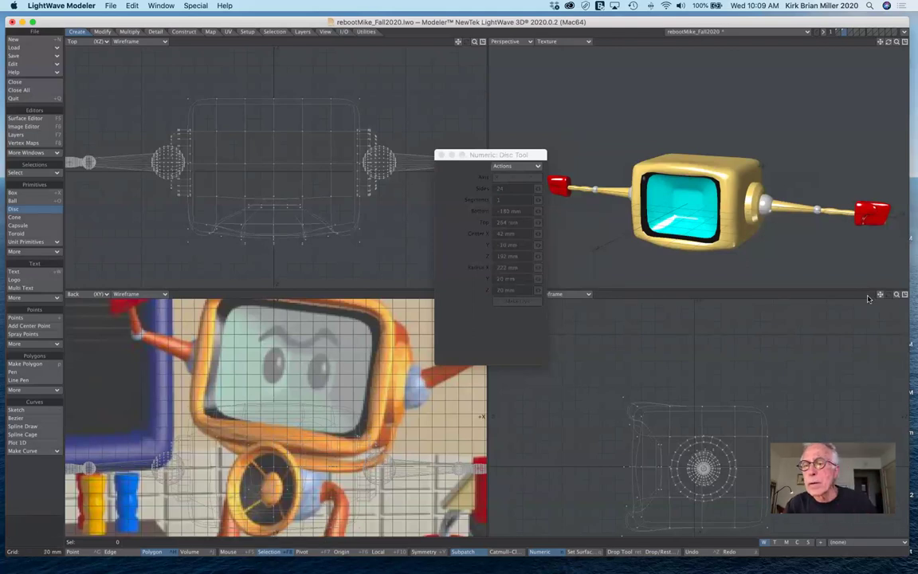
{"action": "left_click_drag", "start_coordinate": [879, 295], "coordinate": [881, 208]}
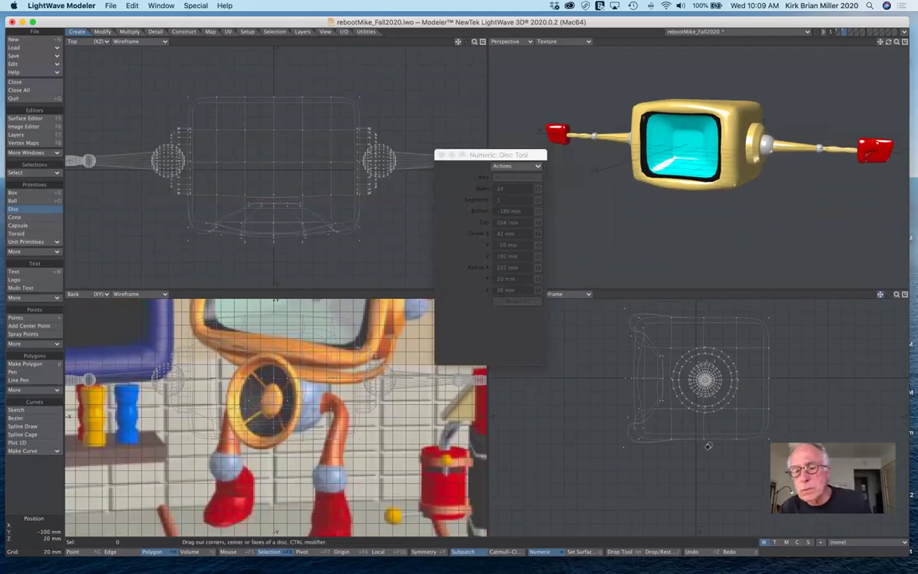
{"action": "mouse_move", "coordinate": [705, 459]}
{"action": "left_mouse_down"}
{"action": "mouse_move", "coordinate": [721, 477]}
{"action": "mouse_move", "coordinate": [704, 470]}
{"action": "left_mouse_up"}
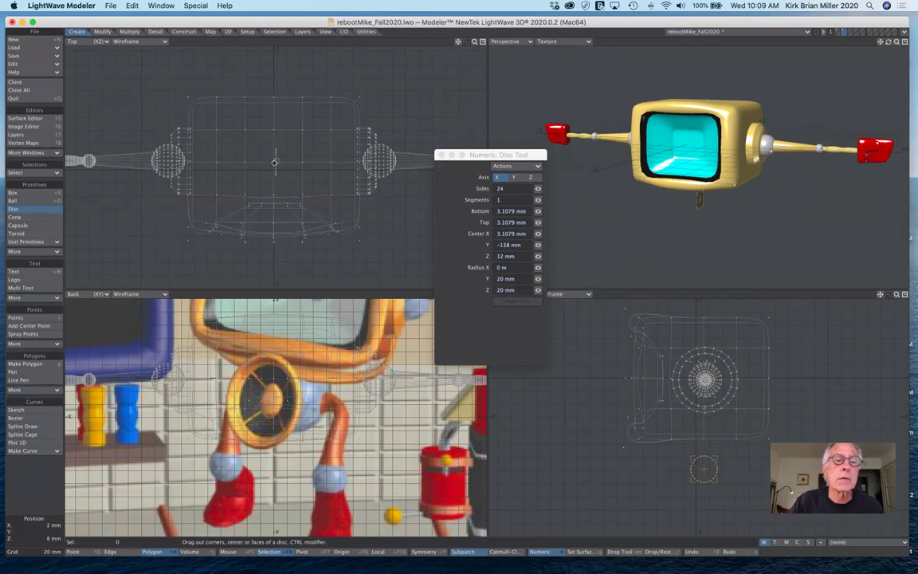
- Extend the disc along X into a centred cylinder spanning from -220 mm to 220 mm
{"action": "left_click_drag", "start_coordinate": [274, 163], "coordinate": [420, 157]}
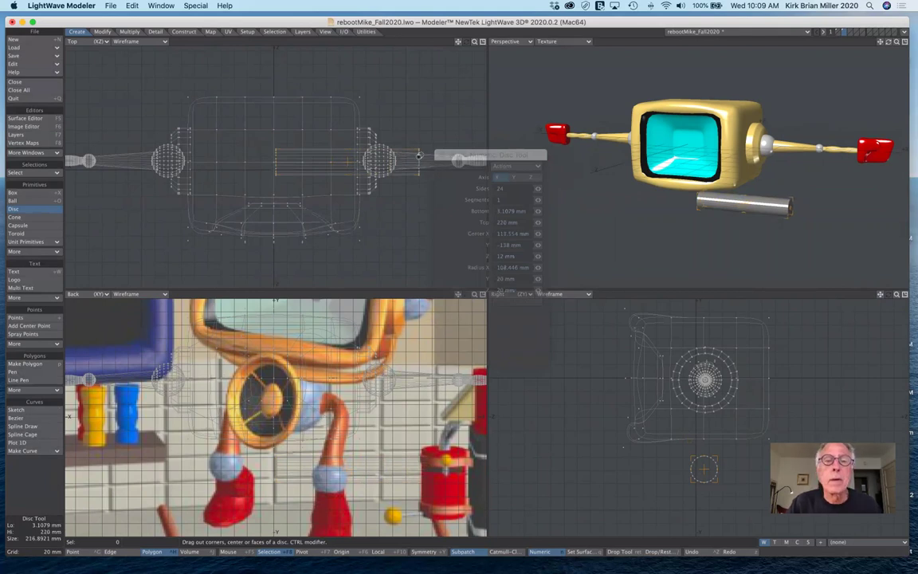
{"action": "left_click_drag", "start_coordinate": [418, 155], "coordinate": [418, 156]}
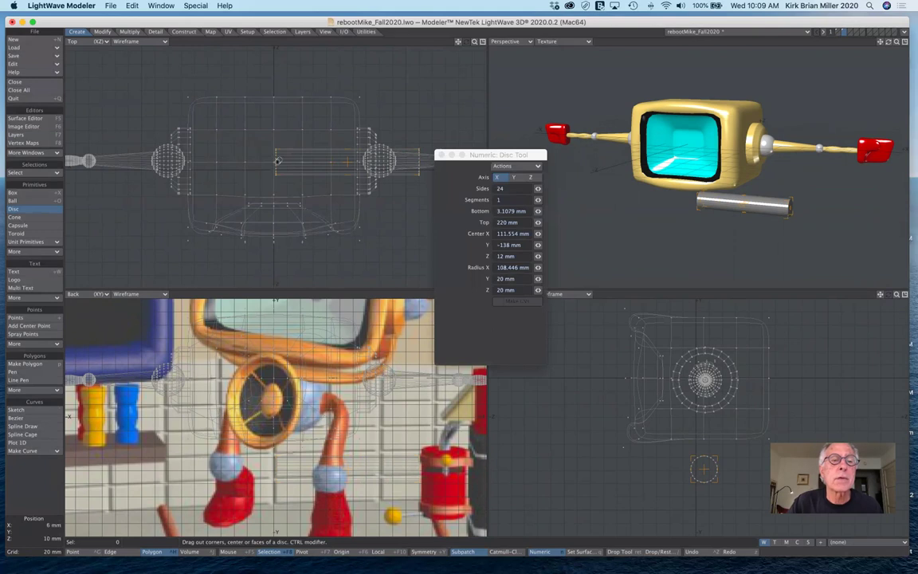
{"action": "left_click_drag", "start_coordinate": [248, 143], "coordinate": [146, 166]}
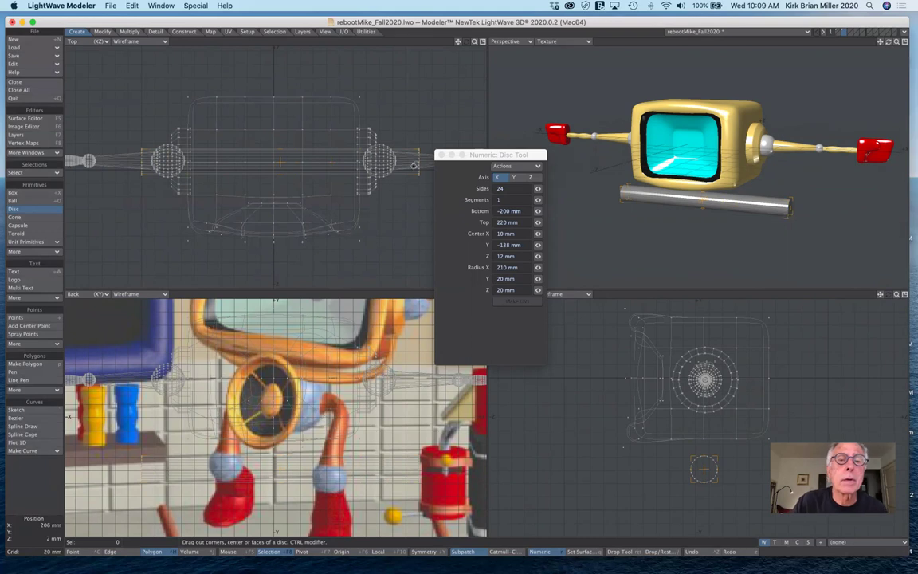
{"action": "left_click_drag", "start_coordinate": [138, 159], "coordinate": [130, 160]}
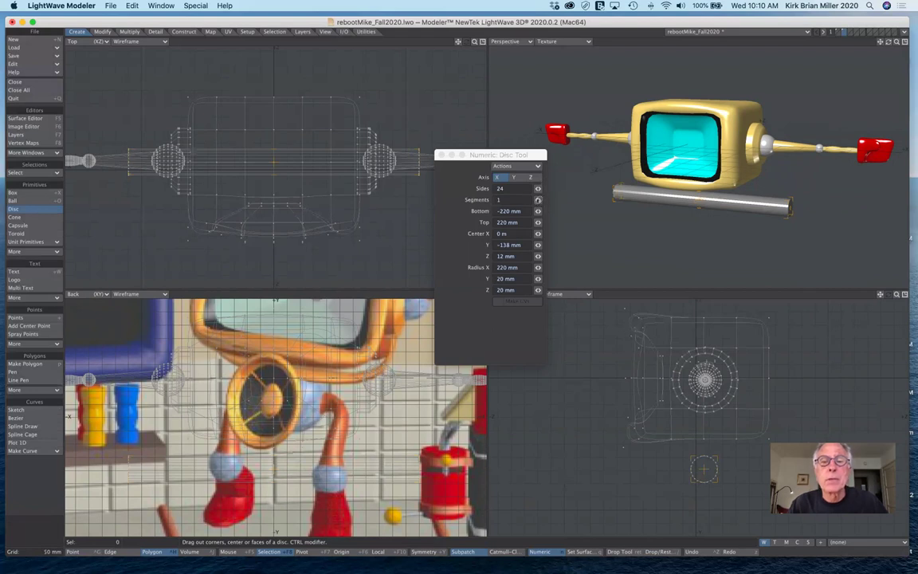
- Divide the cylinder into 36 segments, flatten its Y radius to 8 mm, and commit the disc
{"action": "left_click_drag", "start_coordinate": [538, 200], "coordinate": [554, 200]}
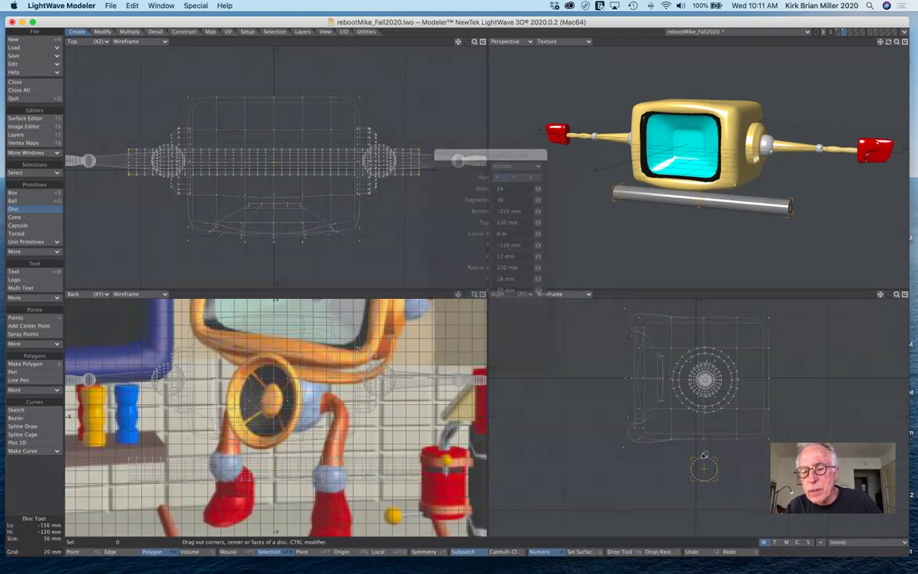
{"action": "left_click_drag", "start_coordinate": [705, 456], "coordinate": [705, 462]}
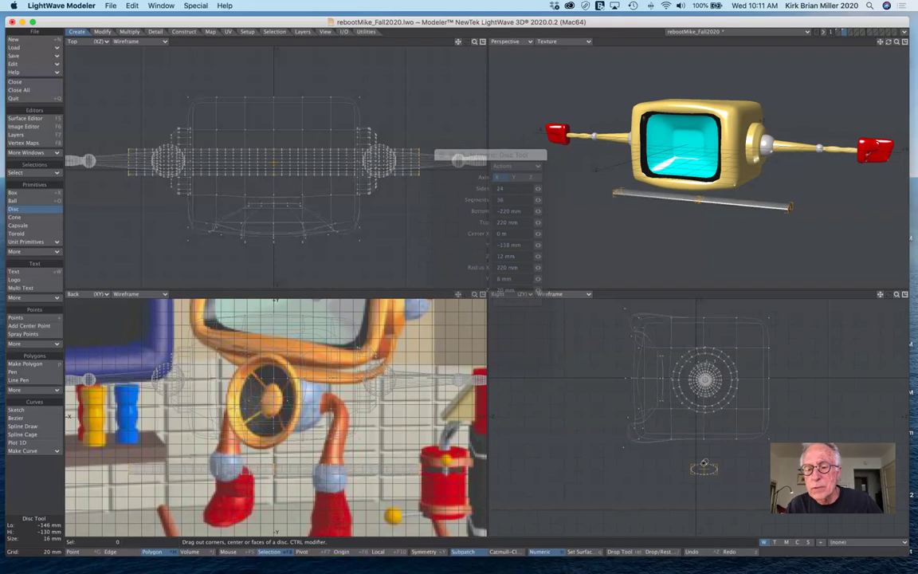
{"action": "left_click_drag", "start_coordinate": [705, 462], "coordinate": [705, 464]}
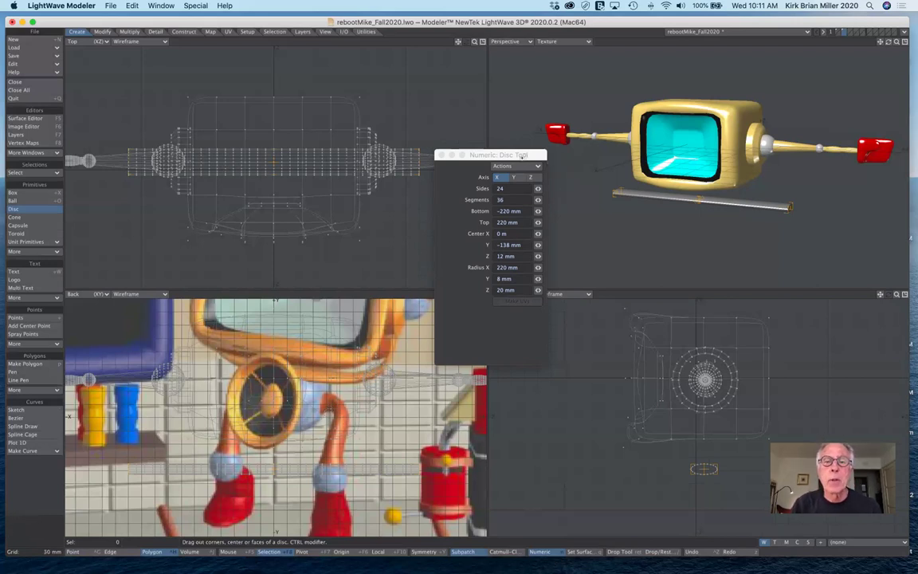
{"action": "left_click_drag", "start_coordinate": [521, 153], "coordinate": [460, 120]}
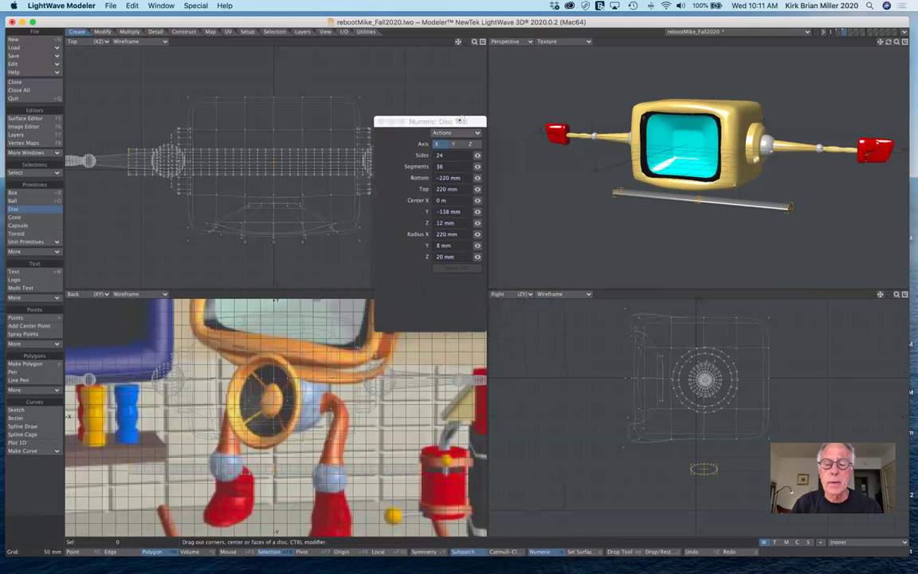
{"action": "left_click", "coordinate": [29, 210]}
{"action": "left_click_drag", "start_coordinate": [445, 121], "coordinate": [589, 205]}
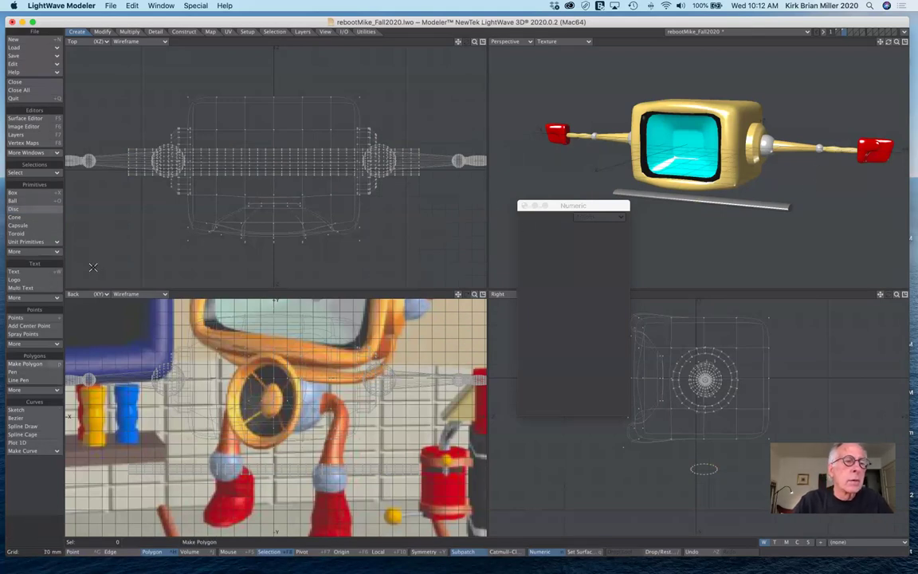
- Activate the Pole Tool with radial falloff and round out its falloff curve by raising the first shaping value to maximum
{"action": "left_click", "coordinate": [103, 32]}
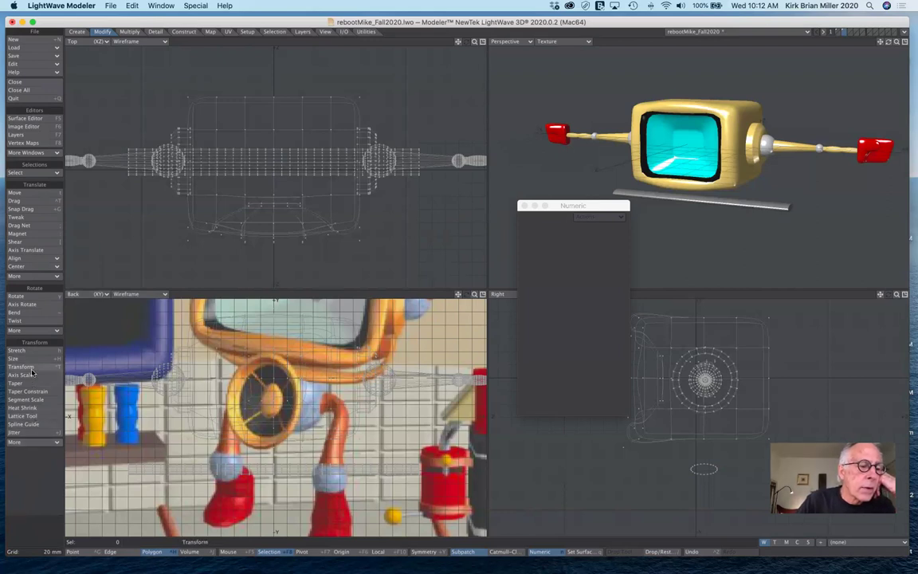
{"action": "left_click", "coordinate": [48, 444]}
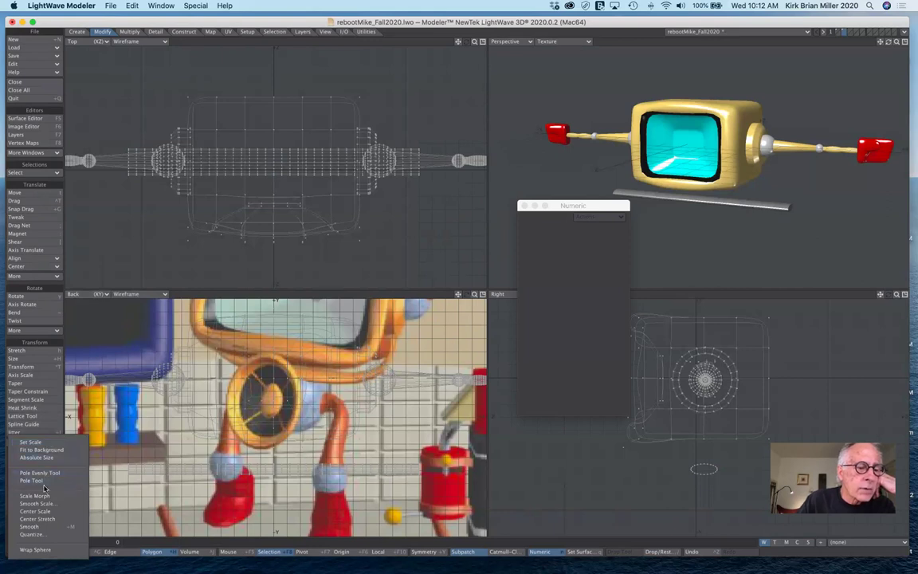
{"action": "left_click", "coordinate": [46, 482]}
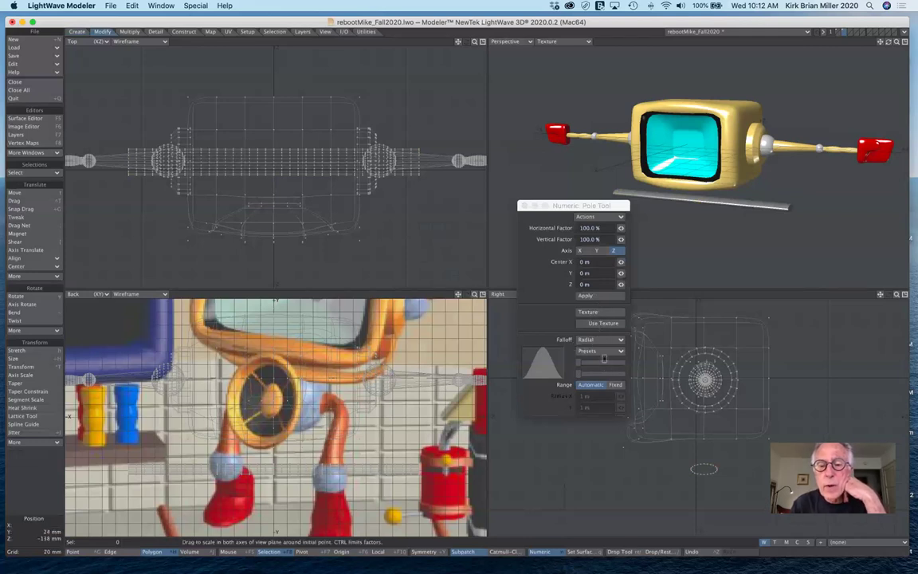
{"action": "left_click_drag", "start_coordinate": [605, 359], "coordinate": [673, 377]}
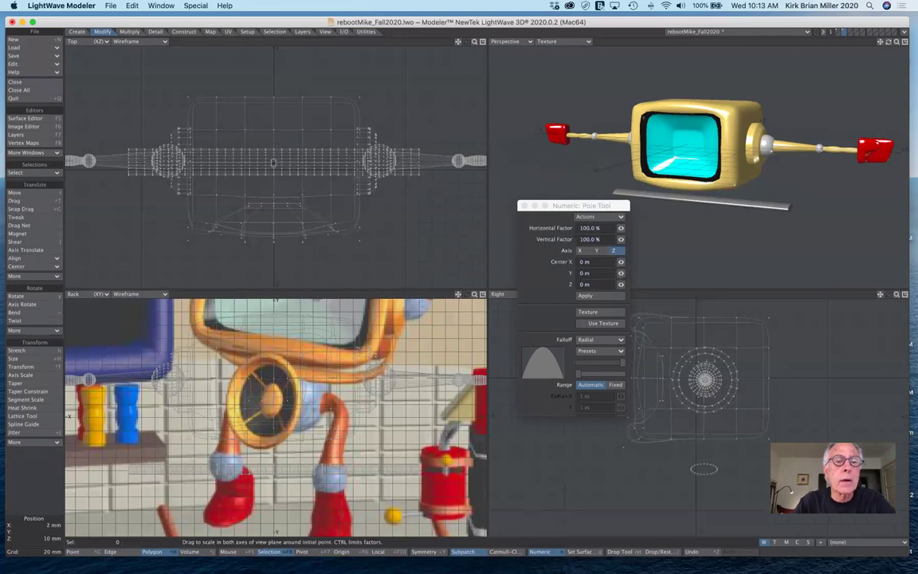
- Centre a fixed radial falloff range on the bar, about 212 mm in X radius and about 44 mm in Y radius
{"action": "right_click_drag", "start_coordinate": [273, 163], "coordinate": [310, 171]}
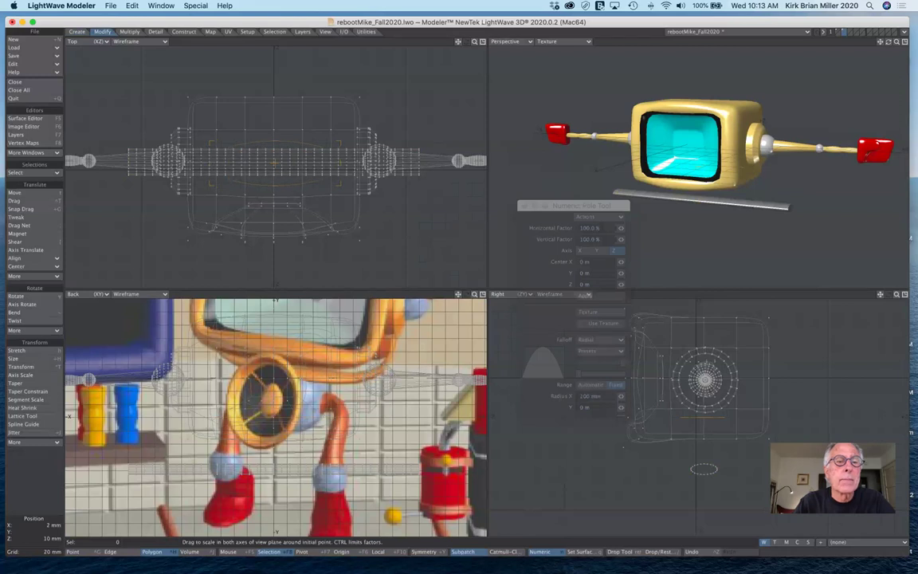
{"action": "right_click_drag", "start_coordinate": [343, 182], "coordinate": [347, 186]}
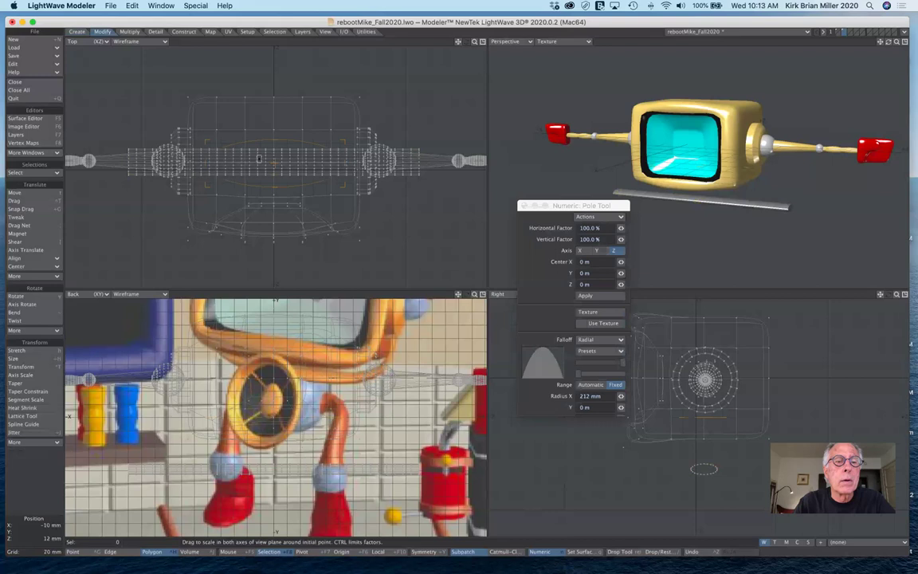
{"action": "left_click_drag", "start_coordinate": [276, 163], "coordinate": [274, 163]}
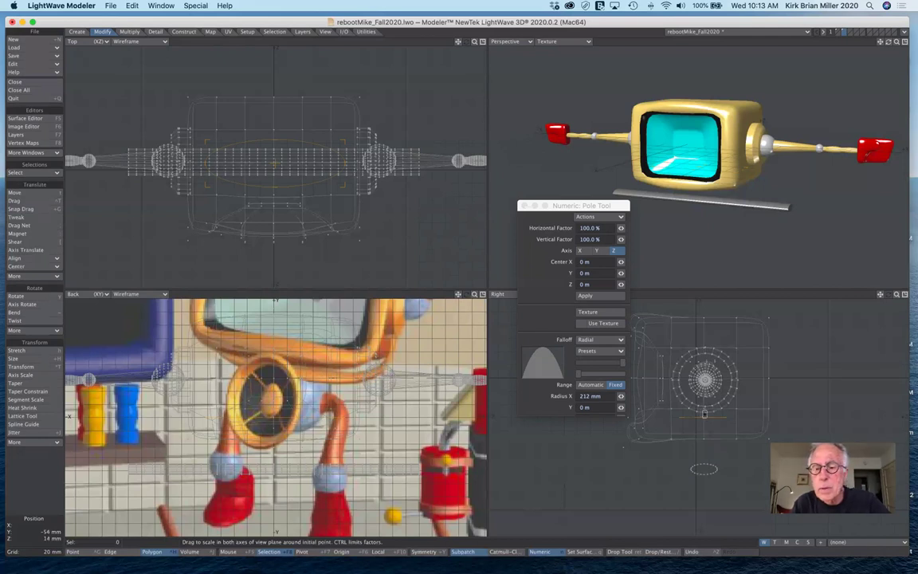
{"action": "right_click_drag", "start_coordinate": [705, 417], "coordinate": [703, 461]}
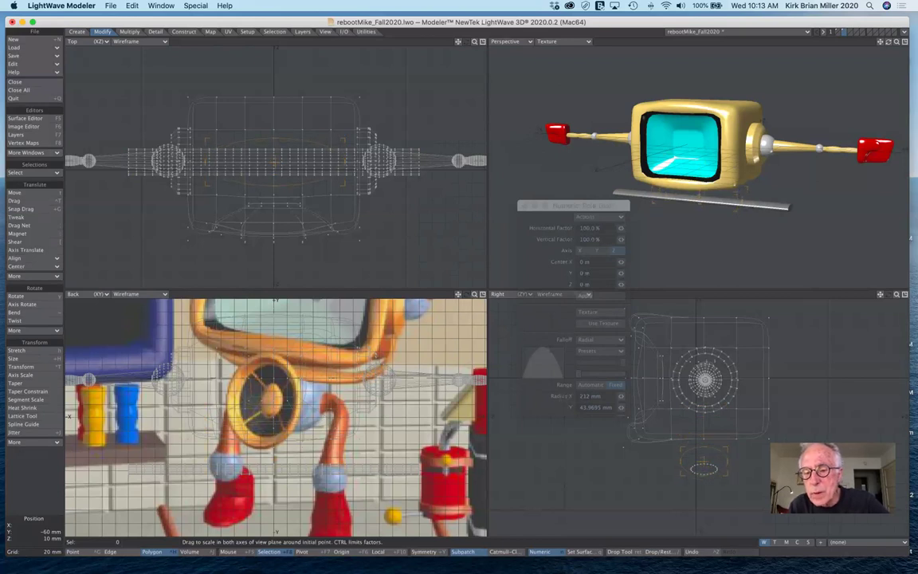
{"action": "right_click_drag", "start_coordinate": [703, 462], "coordinate": [705, 459]}
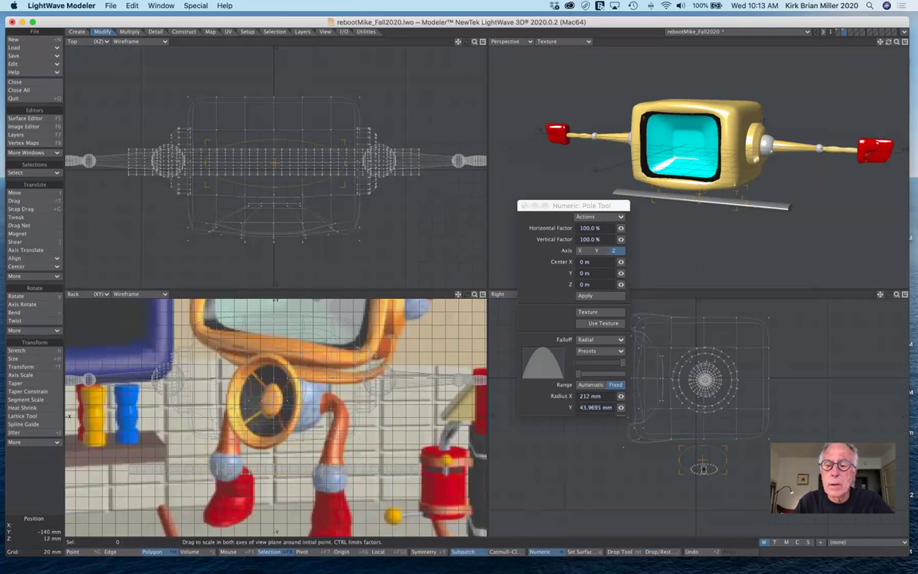
- Try scaling the bar's middle with the Pole Tool to 105% horizontally and 92% vertically in the side view
{"action": "left_click_drag", "start_coordinate": [704, 469], "coordinate": [706, 472]}
{"action": "left_click_drag", "start_coordinate": [636, 431], "coordinate": [636, 433]}
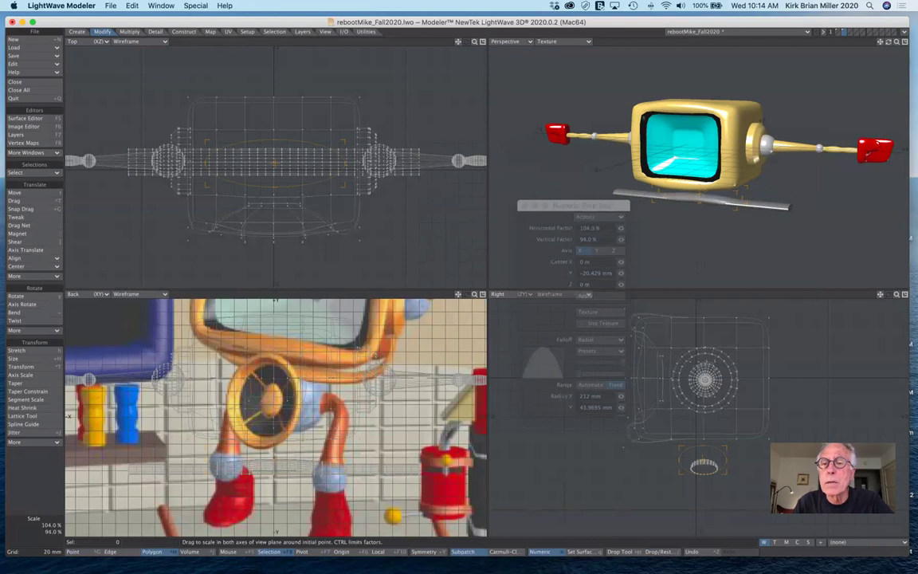
{"action": "left_click_drag", "start_coordinate": [636, 433], "coordinate": [636, 435]}
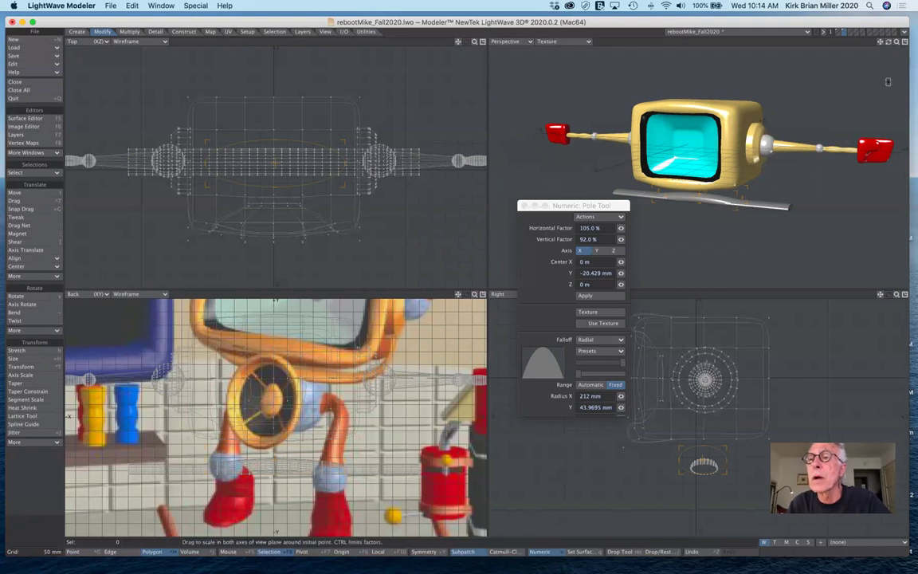
{"action": "left_click_drag", "start_coordinate": [897, 42], "coordinate": [909, 42]}
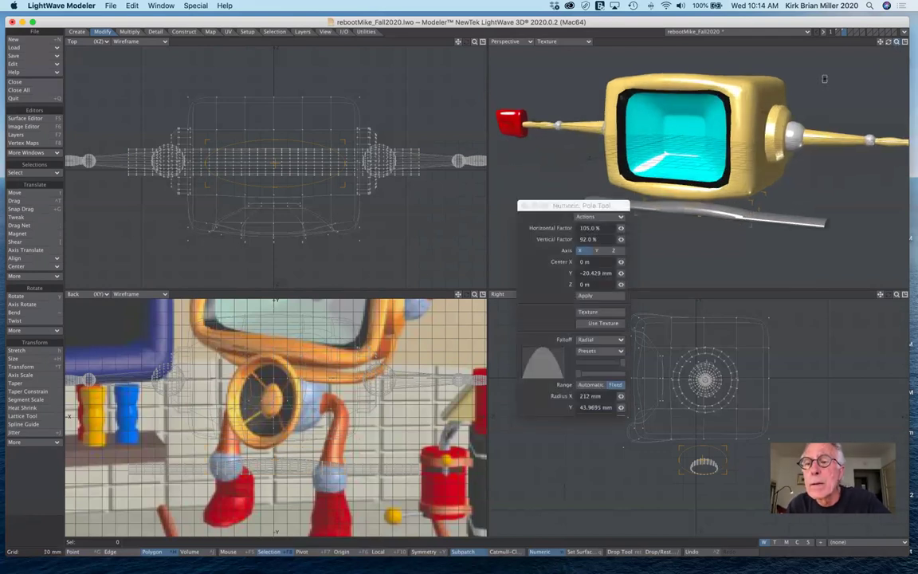
{"action": "left_click_drag", "start_coordinate": [597, 210], "coordinate": [525, 224]}
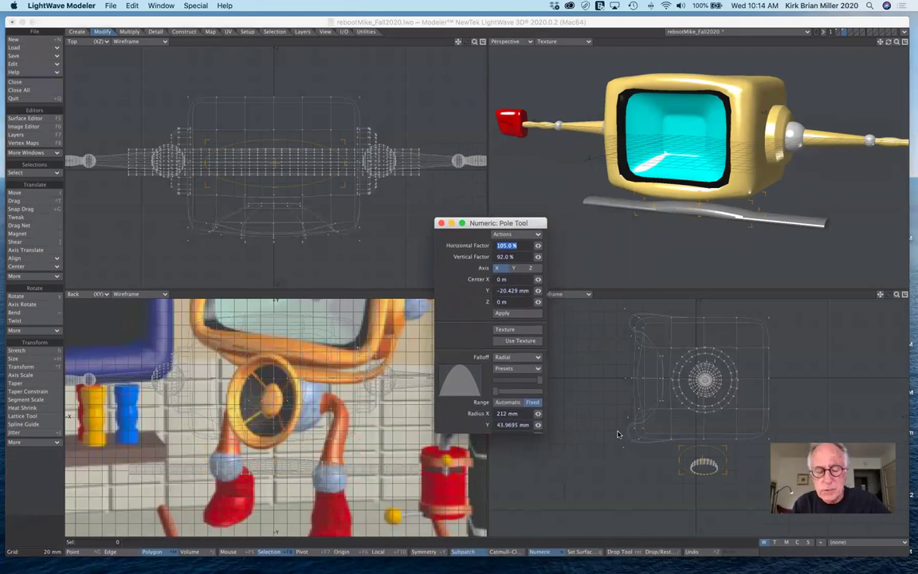
{"action": "key", "text": "ctrl+z"}
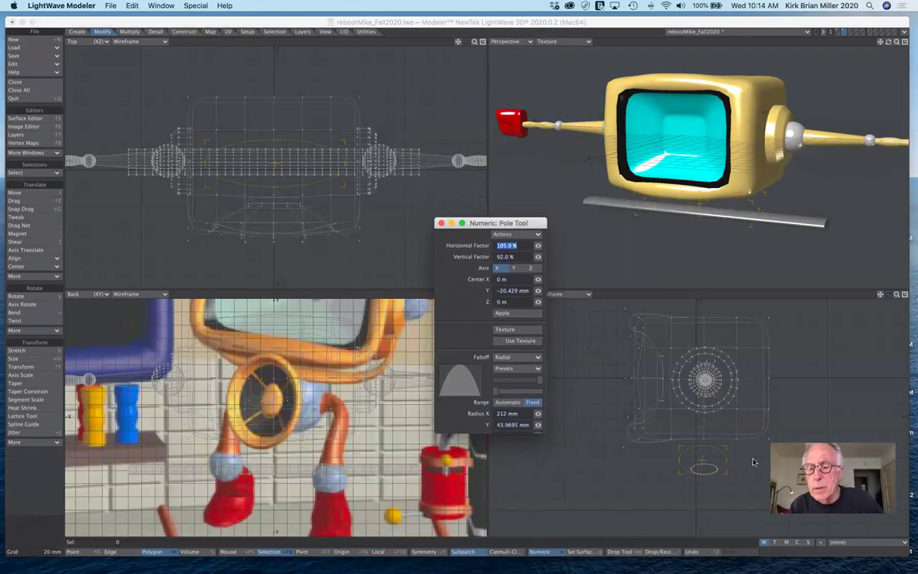
- Narrow the Pole Tool's falloff range along Z so it fits more tightly around the bar's end profile
{"action": "left_click", "coordinate": [726, 460]}
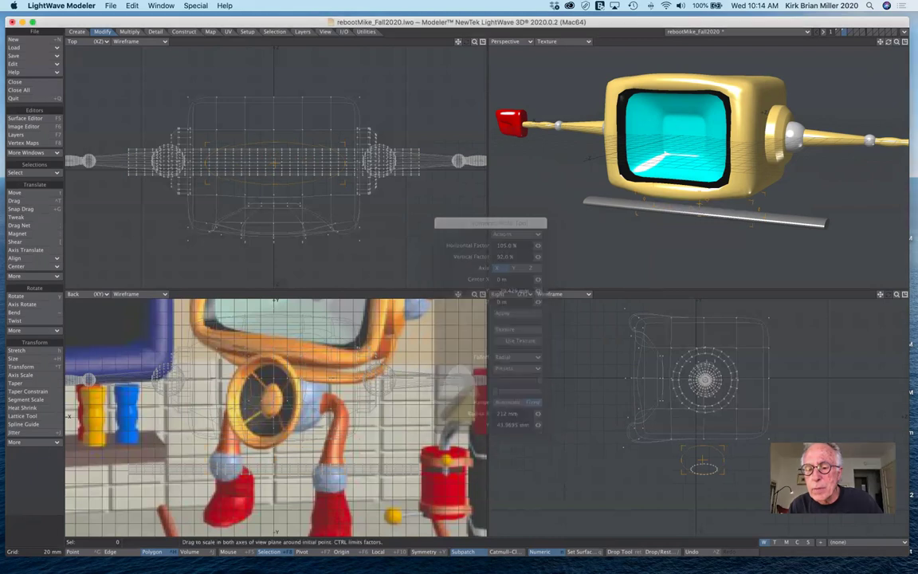
{"action": "left_click", "coordinate": [702, 462]}
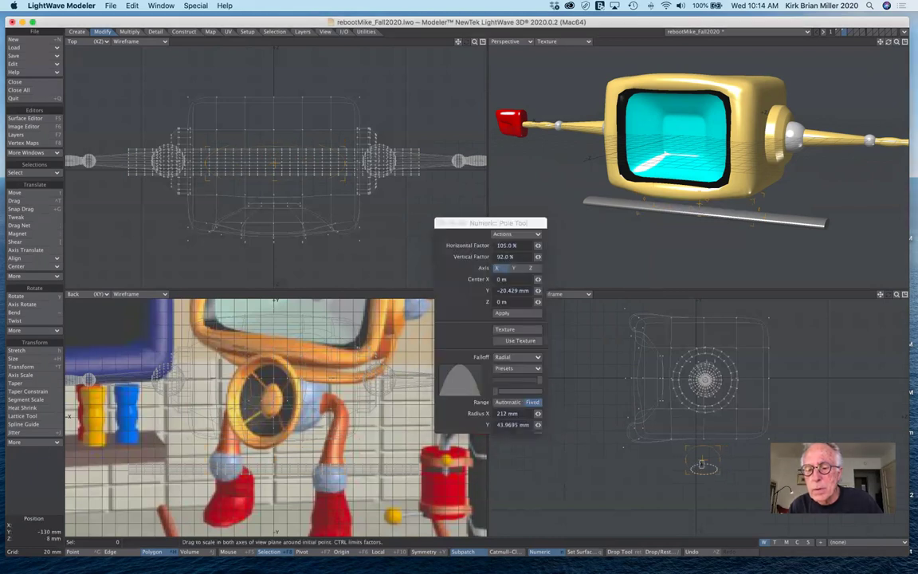
{"action": "left_click_drag", "start_coordinate": [704, 462], "coordinate": [702, 462]}
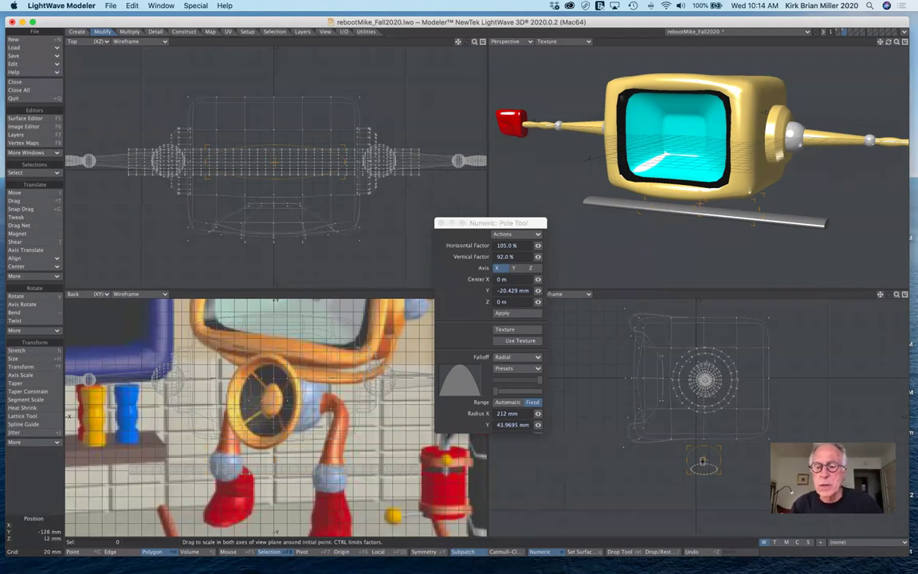
- Try scaling the bar's middle to 102% horizontally and 94% vertically with the narrowed falloff
{"action": "left_click_drag", "start_coordinate": [703, 460], "coordinate": [703, 466]}
{"action": "left_click_drag", "start_coordinate": [635, 419], "coordinate": [634, 415]}
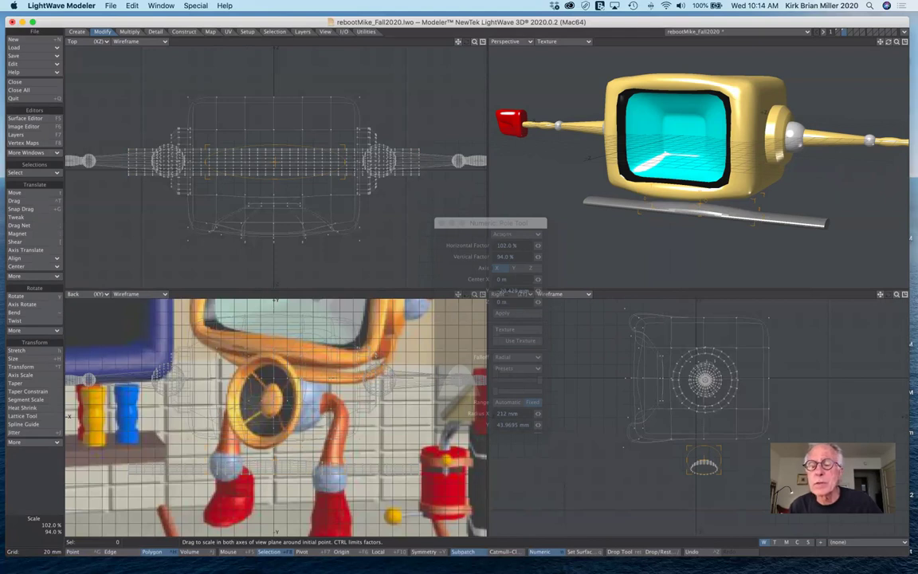
{"action": "left_click_drag", "start_coordinate": [634, 415], "coordinate": [634, 416]}
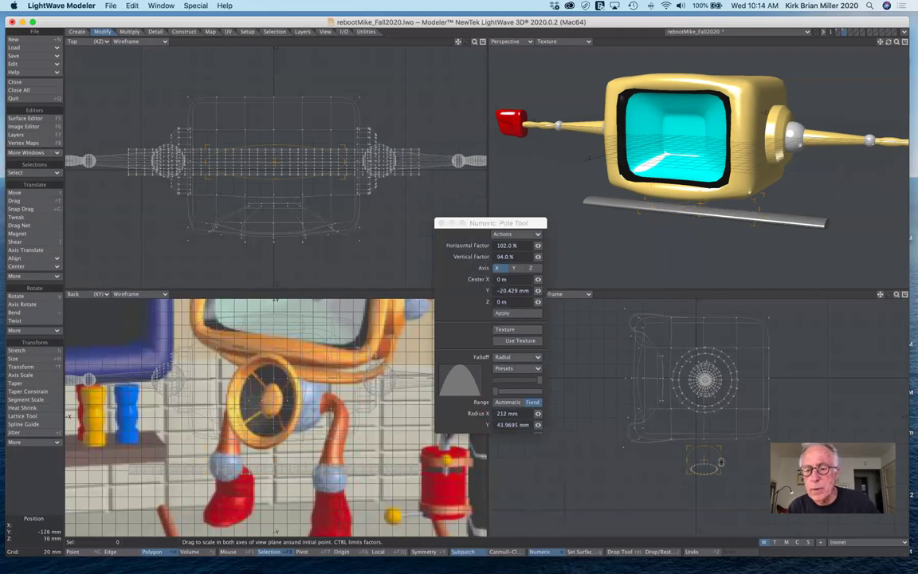
- Tighten the falloff around the bar's profile, scale its middle to 103% horizontally and 93% vertically, and commit the Pole Tool
{"action": "left_click_drag", "start_coordinate": [716, 459], "coordinate": [716, 459]}
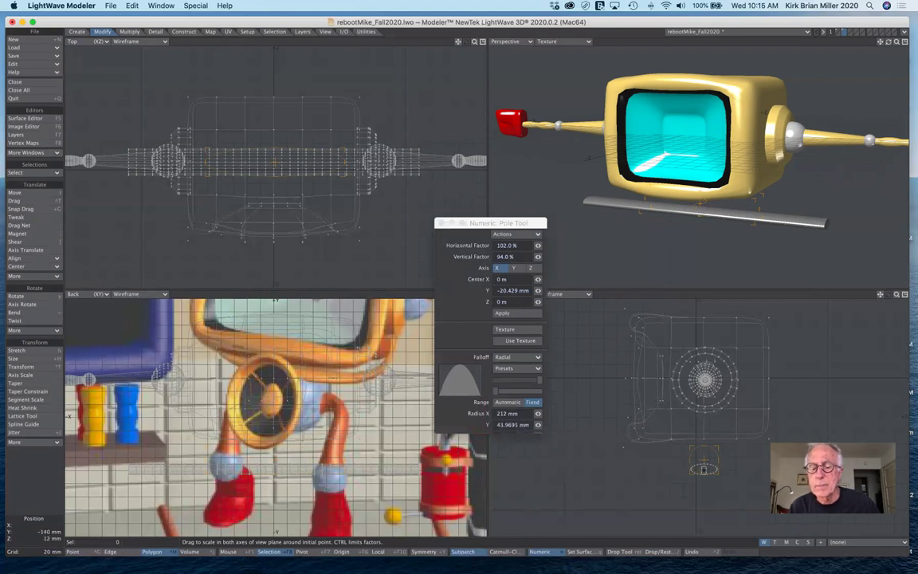
{"action": "left_click_drag", "start_coordinate": [632, 423], "coordinate": [635, 415]}
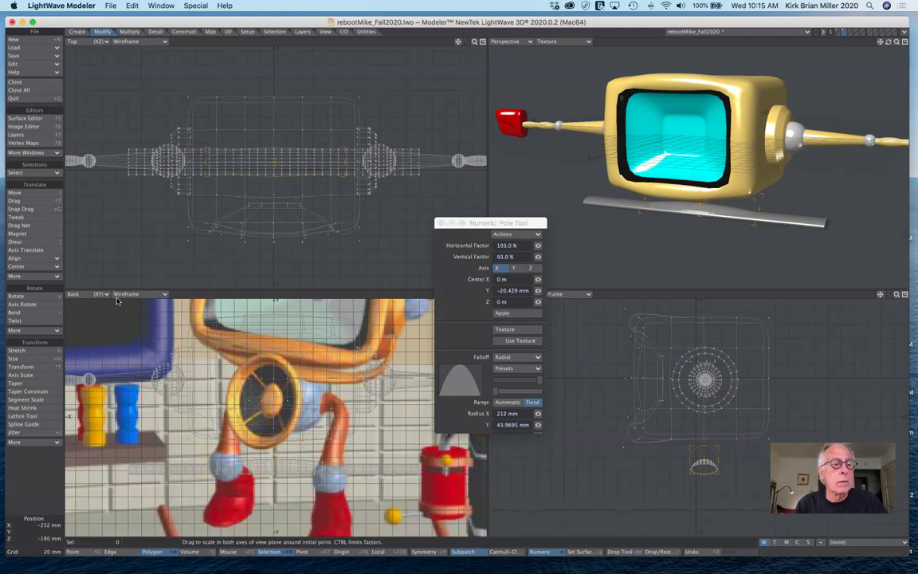
{"action": "left_click", "coordinate": [36, 443]}
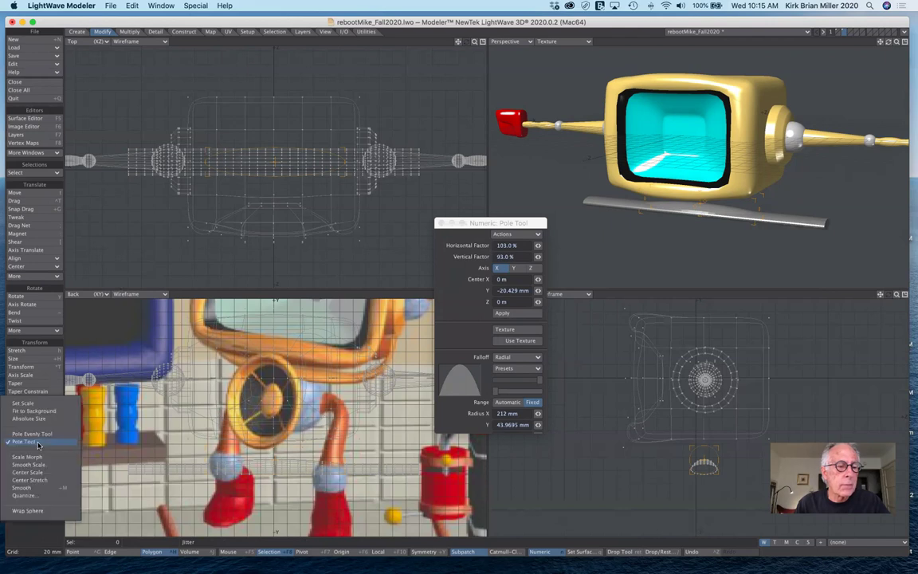
{"action": "left_click", "coordinate": [37, 443]}
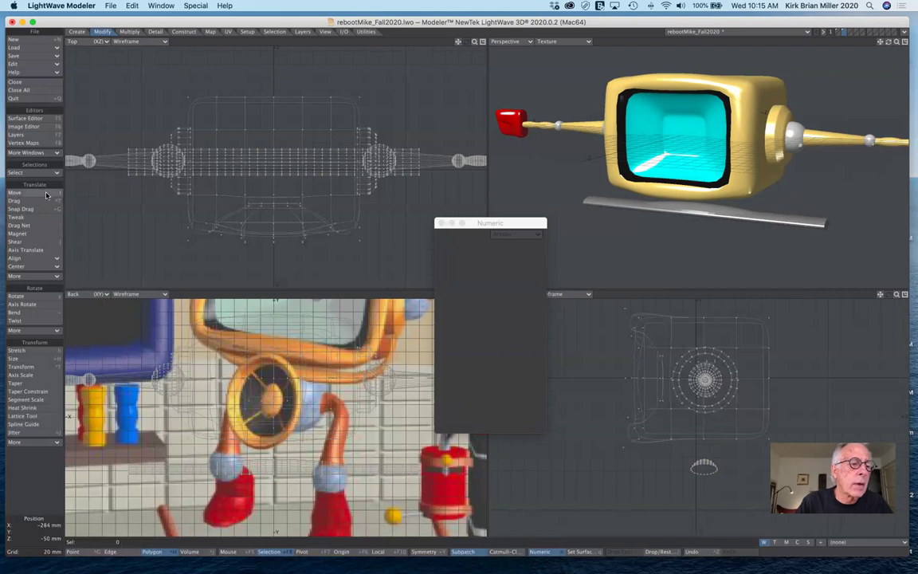
- Try bending the bar with the Bend tool in the side and perspective views, at 58.55° and 25.5°
{"action": "left_click", "coordinate": [25, 314]}
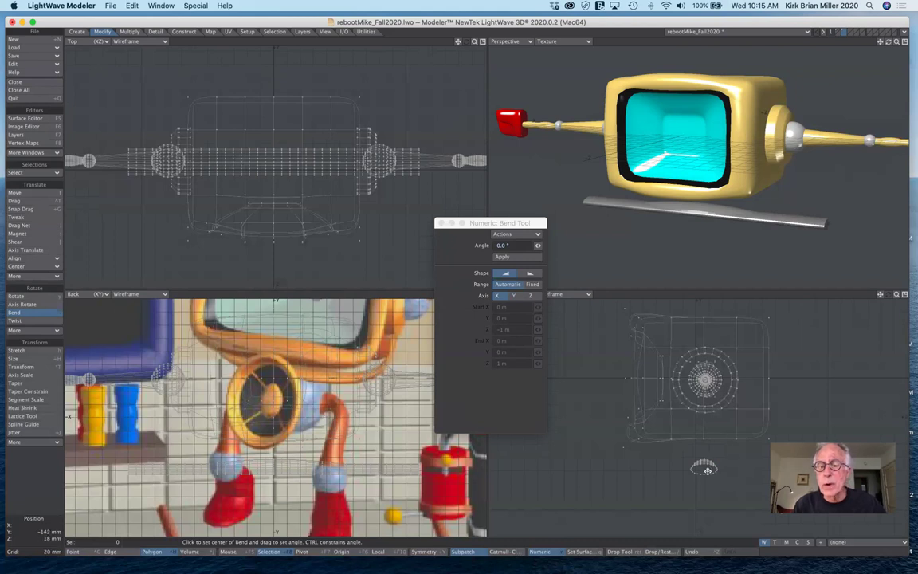
{"action": "mouse_move", "coordinate": [706, 469]}
{"action": "left_mouse_down"}
{"action": "mouse_move", "coordinate": [711, 488]}
{"action": "mouse_move", "coordinate": [830, 479]}
{"action": "mouse_move", "coordinate": [708, 470]}
{"action": "left_mouse_up"}
{"action": "key", "text": "u"}
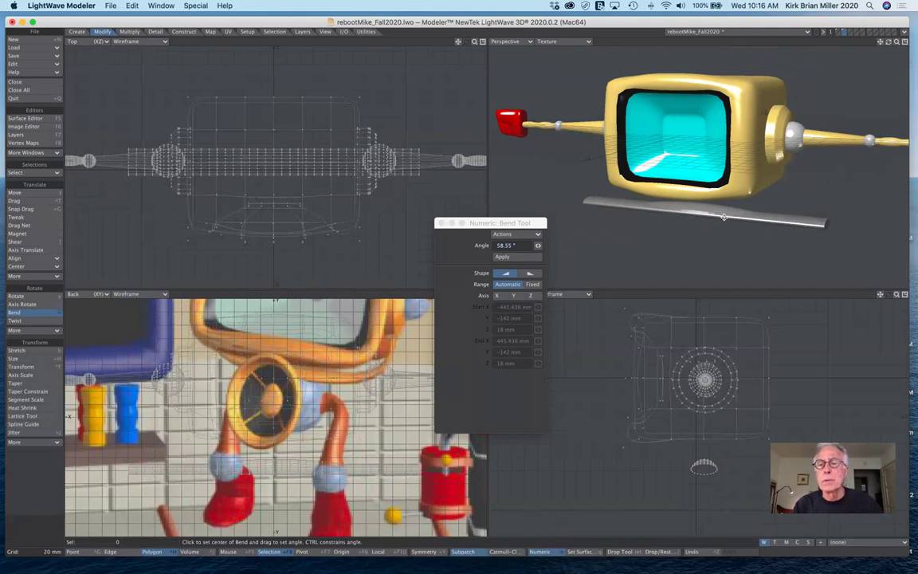
{"action": "left_click", "coordinate": [682, 222]}
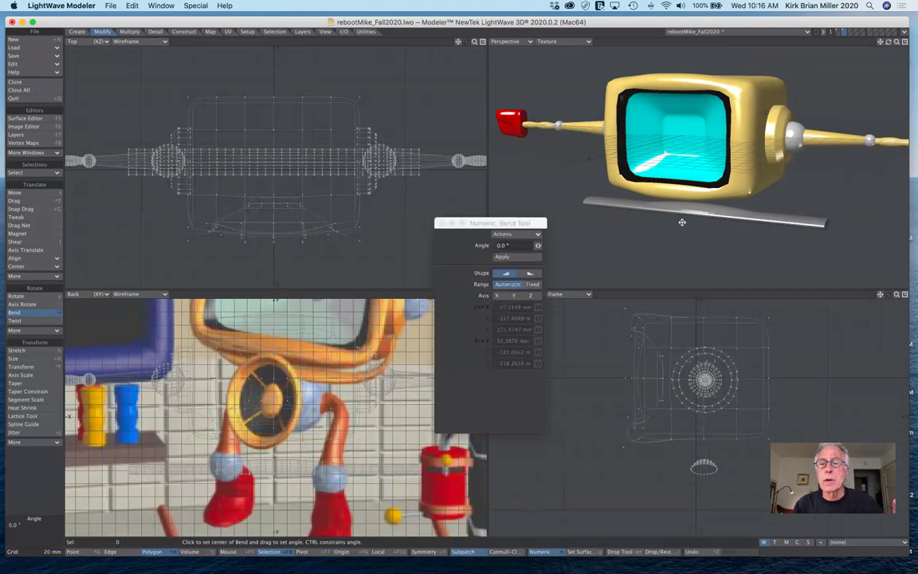
{"action": "left_click_drag", "start_coordinate": [671, 207], "coordinate": [691, 208]}
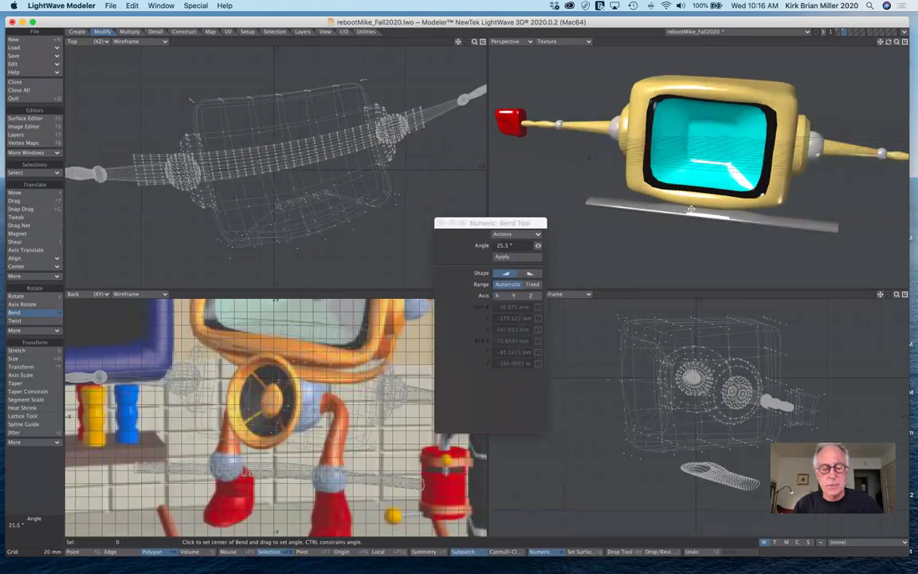
{"action": "key", "text": "super+z"}
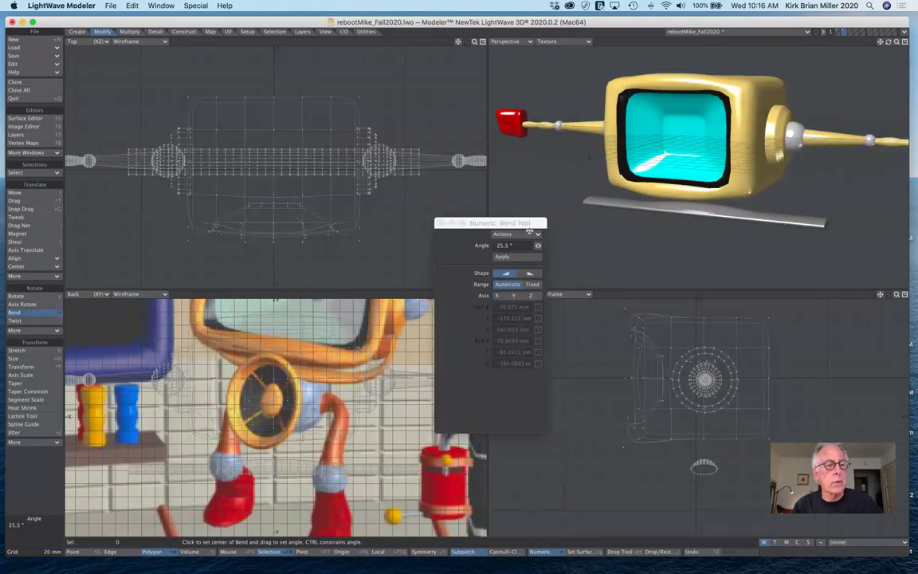
{"action": "left_click", "coordinate": [37, 313]}
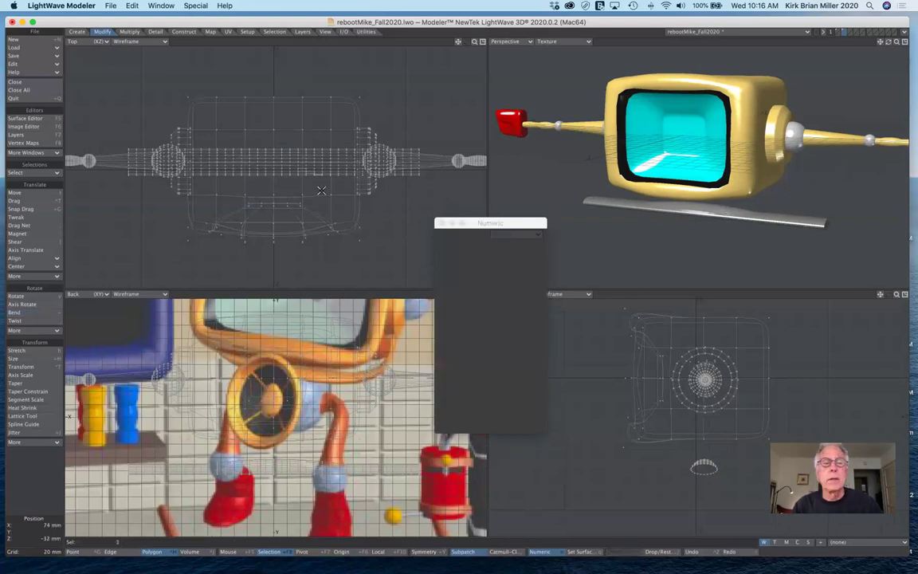
- Expand the selection to all connected polygons of the bar and cut them from the robot body layer
{"action": "left_click", "coordinate": [53, 172]}
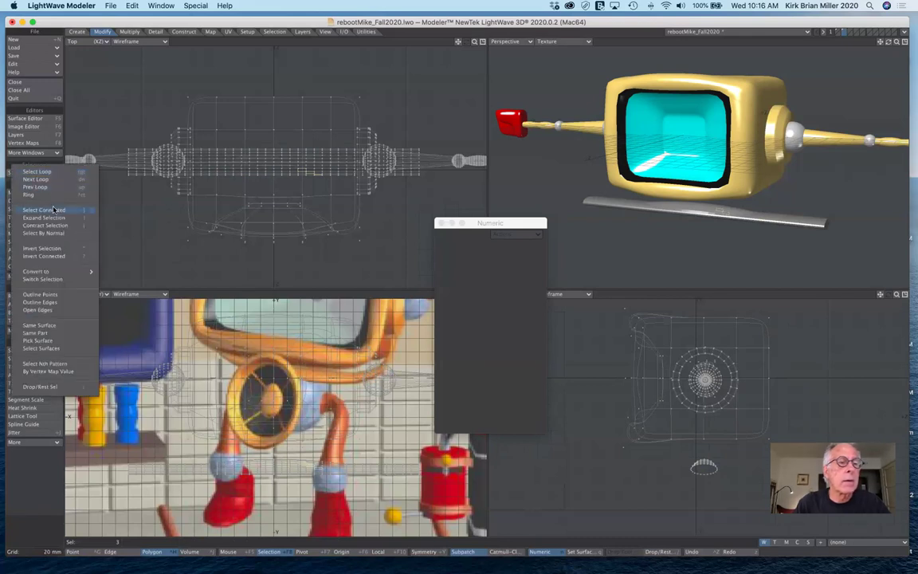
{"action": "left_click", "coordinate": [53, 210]}
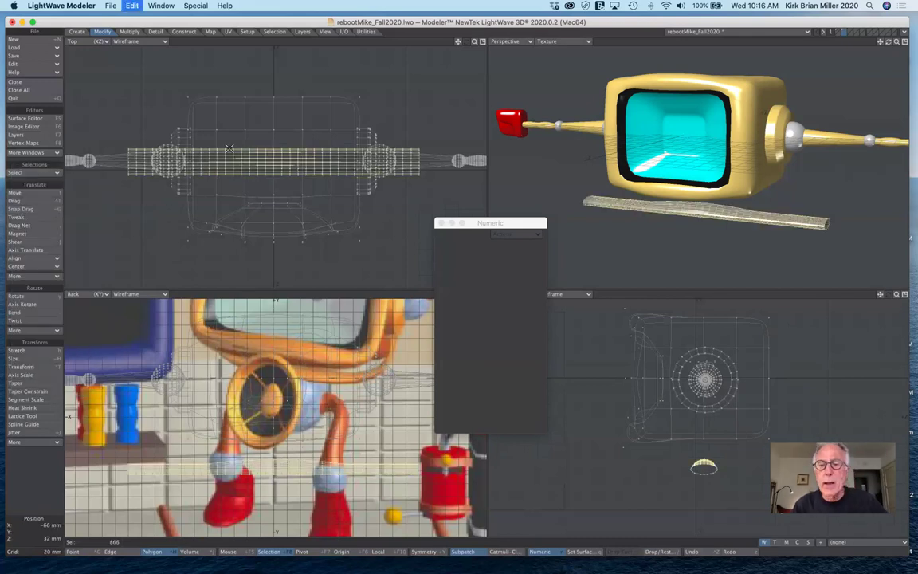
{"action": "key", "text": "Delete"}
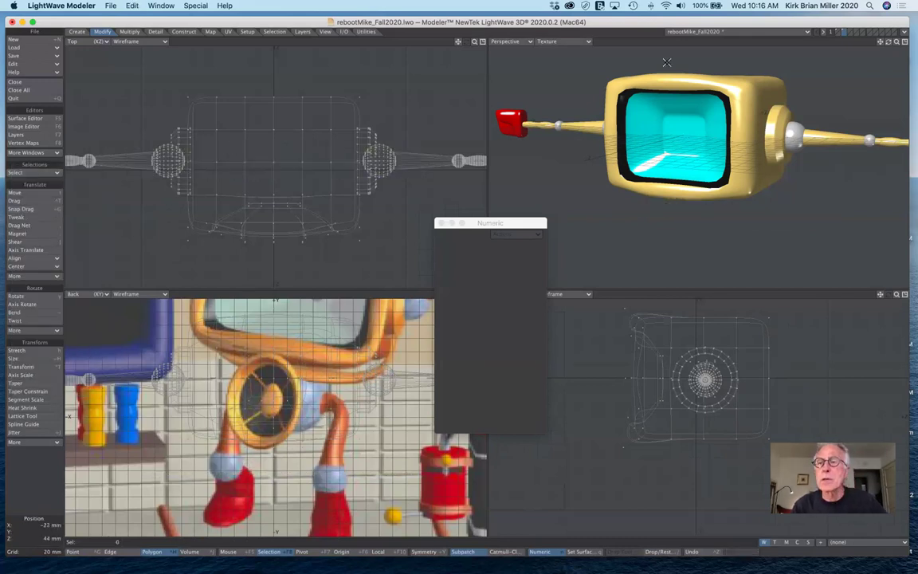
- Paste the bar into the empty third layer with the robot body layer shown as background
{"action": "left_click", "coordinate": [851, 31]}
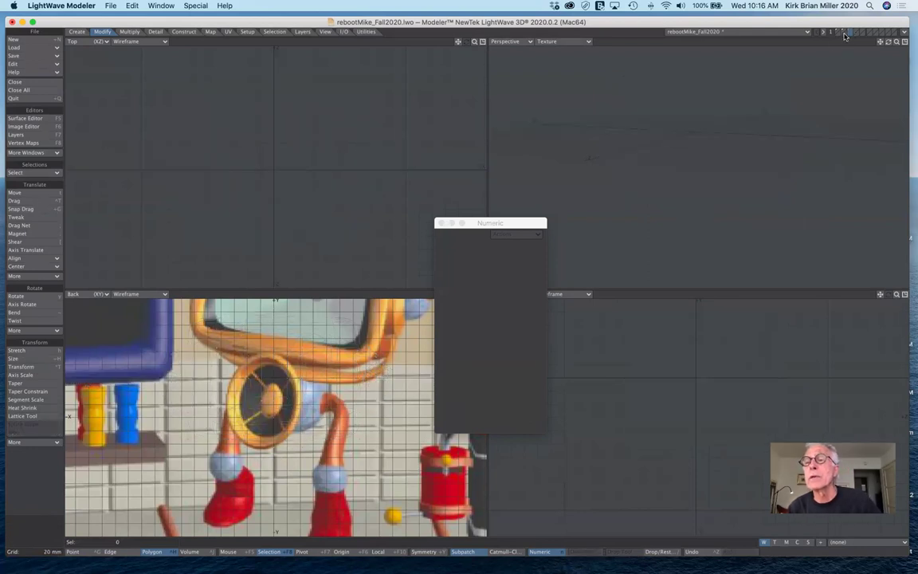
{"action": "left_click", "coordinate": [838, 37]}
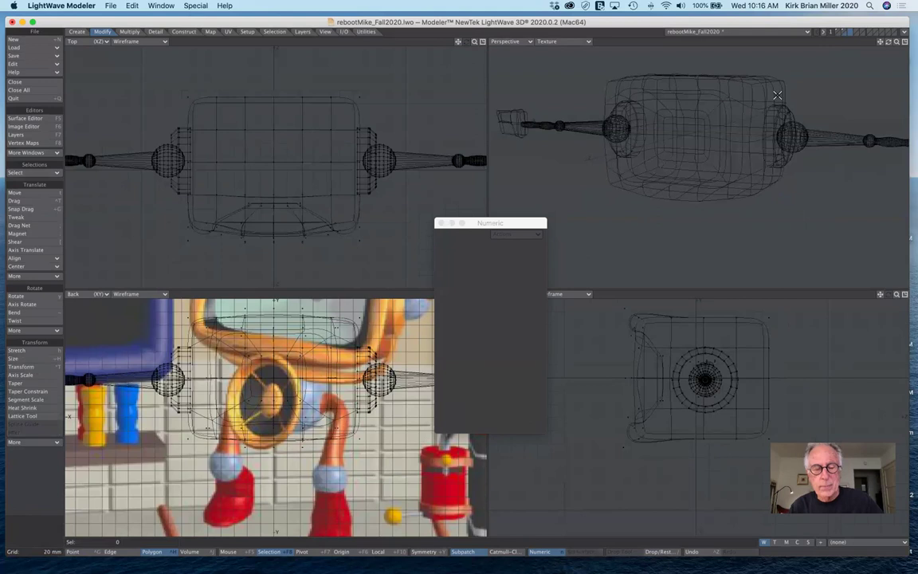
{"action": "key", "text": "v"}
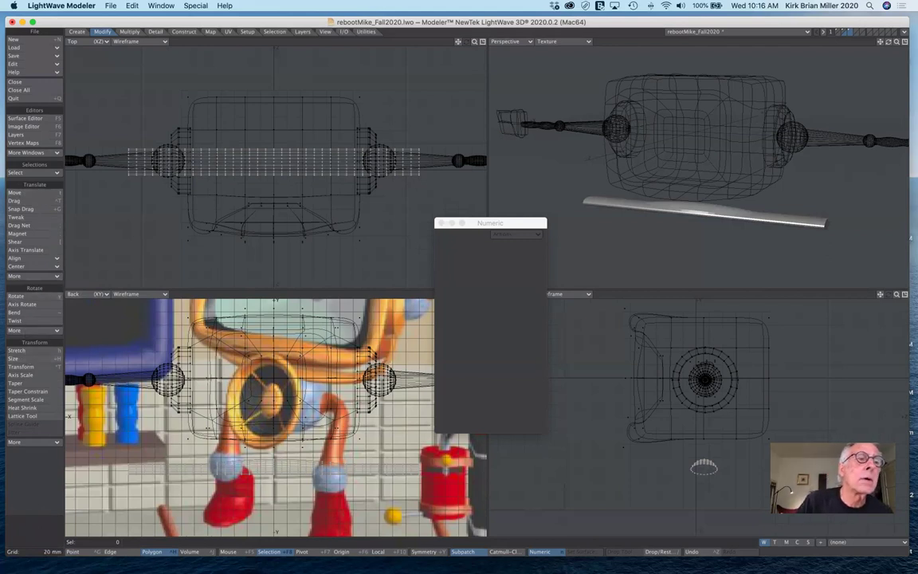
- Try bending the whole bar 180° with the Bend tool's automatic range in the side view
{"action": "left_click", "coordinate": [20, 314]}
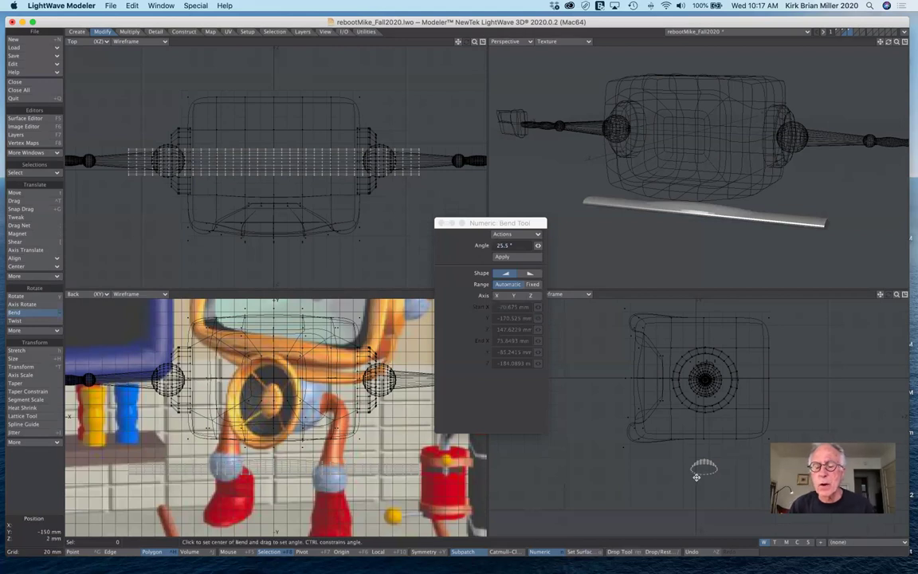
{"action": "left_click_drag", "start_coordinate": [704, 469], "coordinate": [695, 196]}
{"action": "left_click_drag", "start_coordinate": [770, 407], "coordinate": [777, 398]}
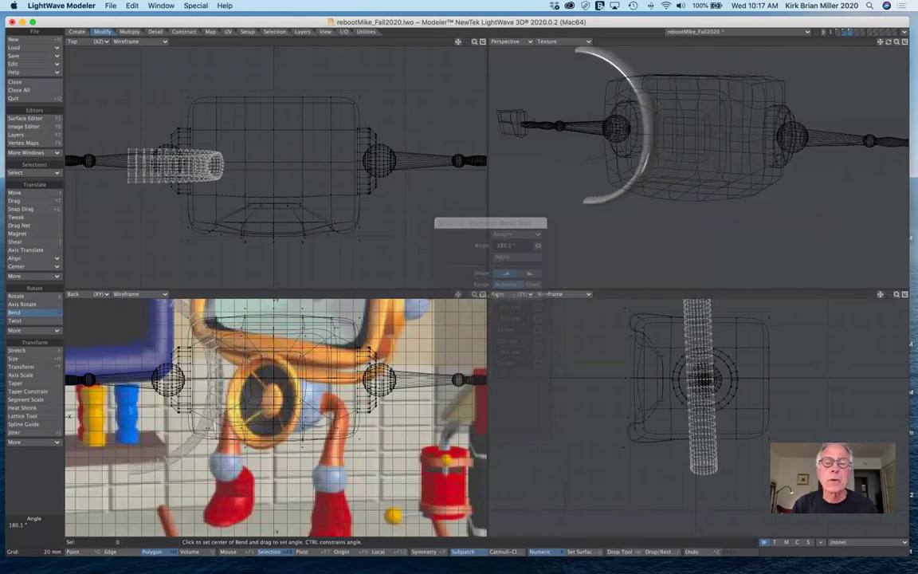
{"action": "left_click_drag", "start_coordinate": [695, 196], "coordinate": [701, 196]}
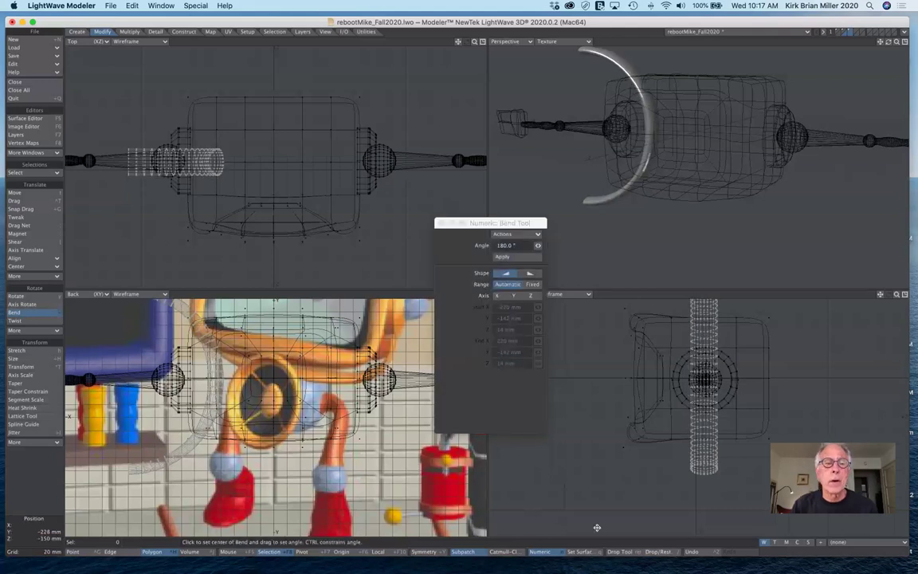
{"action": "key", "text": "super+z"}
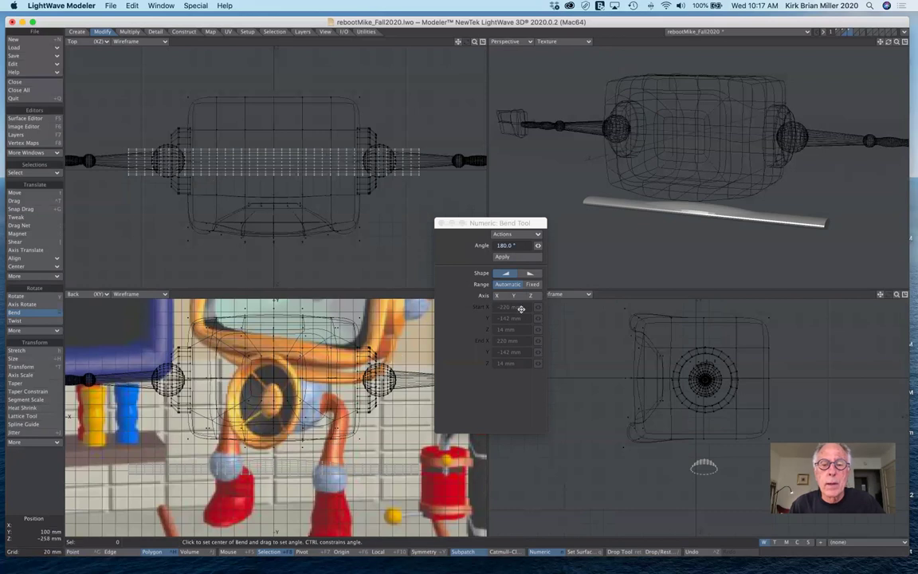
- Place a fixed bend range at bar height from X 110 mm to 162 mm and try bending the bar's end 92.02°
{"action": "left_click", "coordinate": [344, 161]}
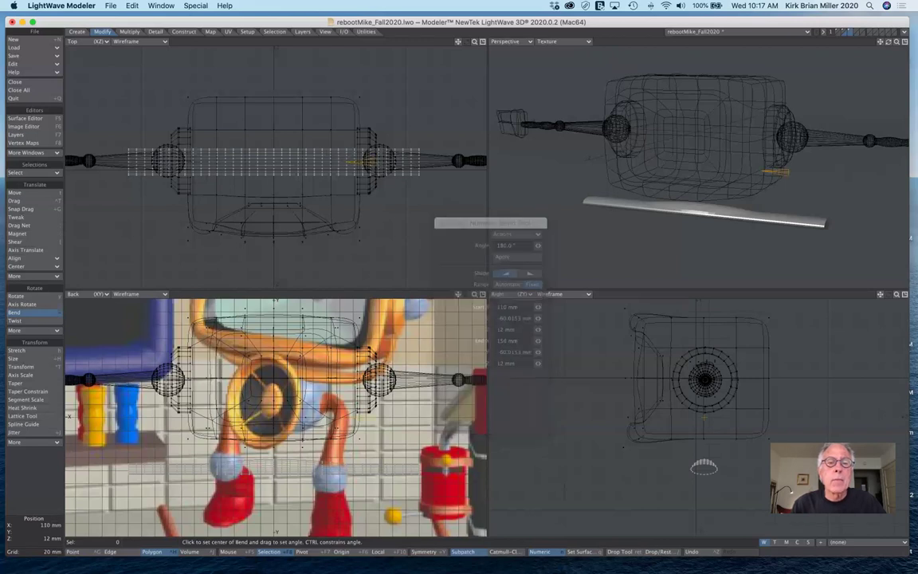
{"action": "right_click_drag", "start_coordinate": [379, 162], "coordinate": [381, 161]}
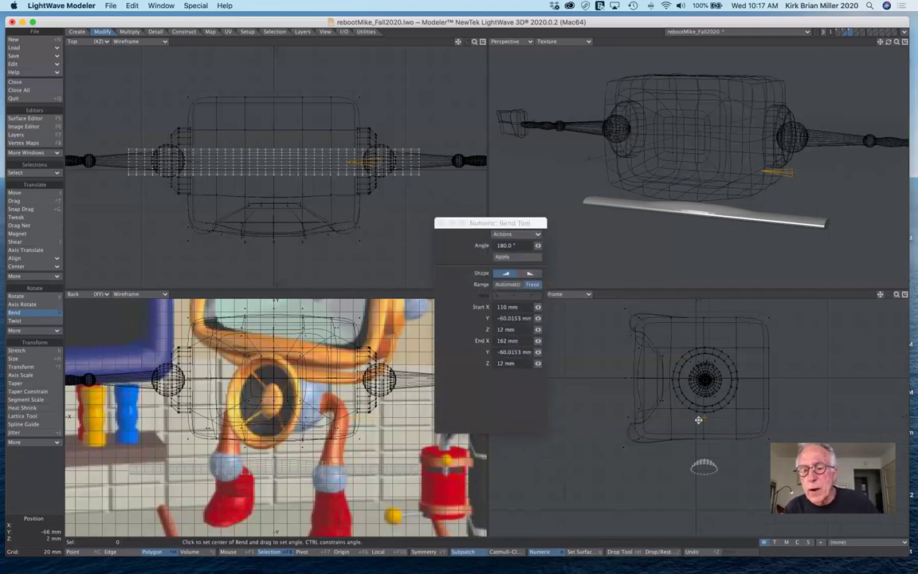
{"action": "left_click_drag", "start_coordinate": [702, 416], "coordinate": [704, 468]}
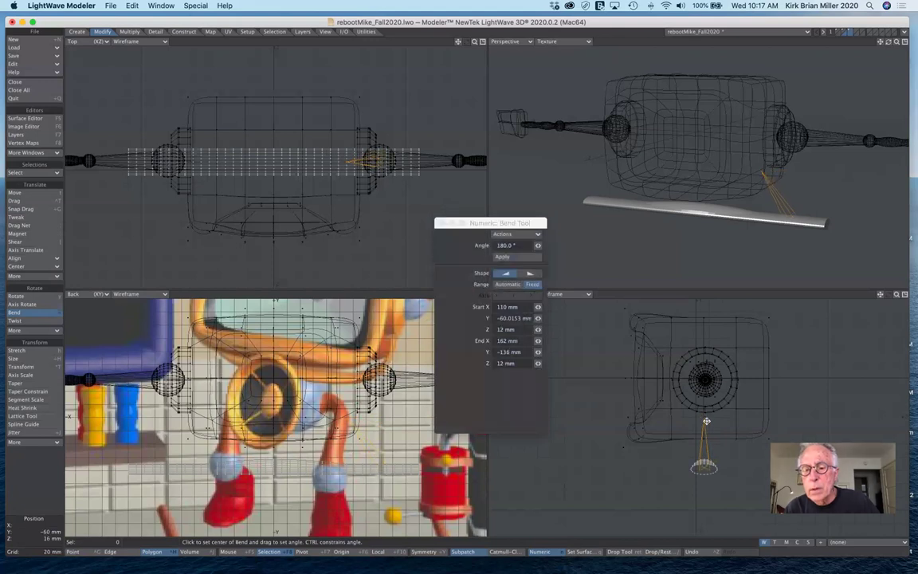
{"action": "left_click_drag", "start_coordinate": [705, 418], "coordinate": [704, 466]}
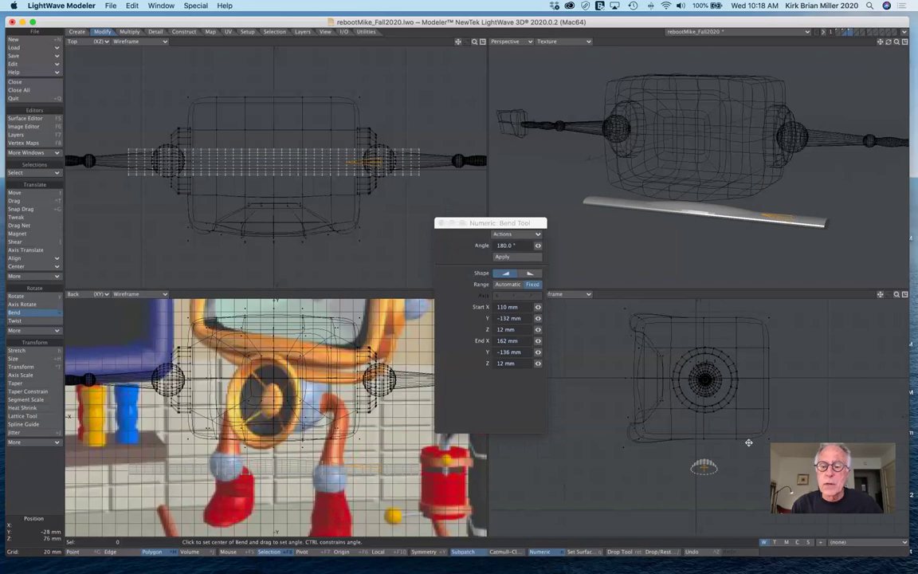
{"action": "left_click_drag", "start_coordinate": [707, 488], "coordinate": [705, 448]}
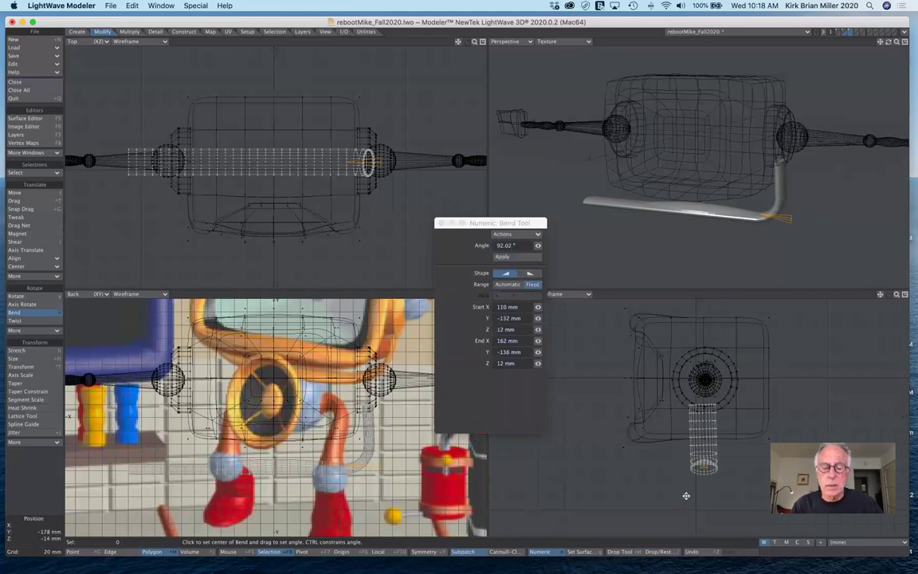
{"action": "key", "text": "ctrl+z"}
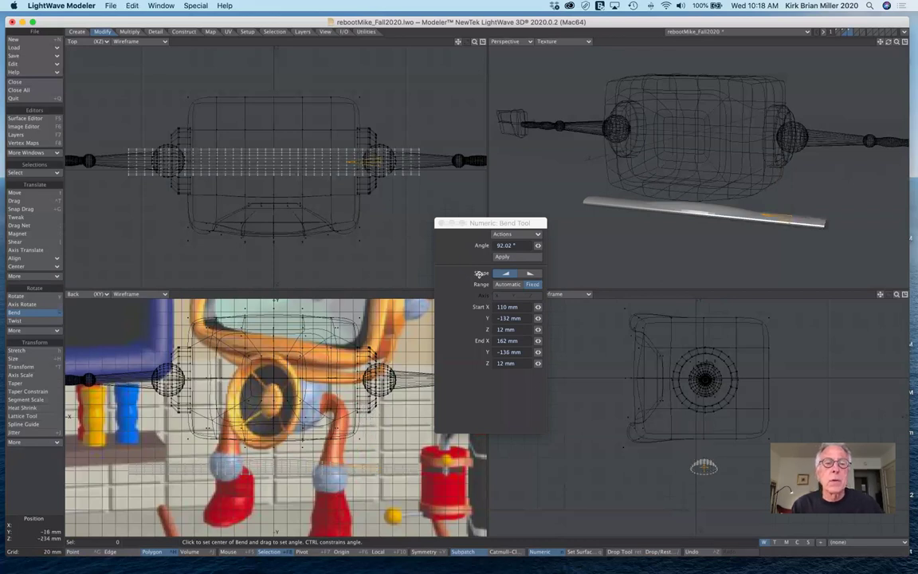
- Widen the fixed bend range to X 74 mm through 184 mm and try an 86° bend on the bar's end
{"action": "left_click_drag", "start_coordinate": [380, 161], "coordinate": [324, 161]}
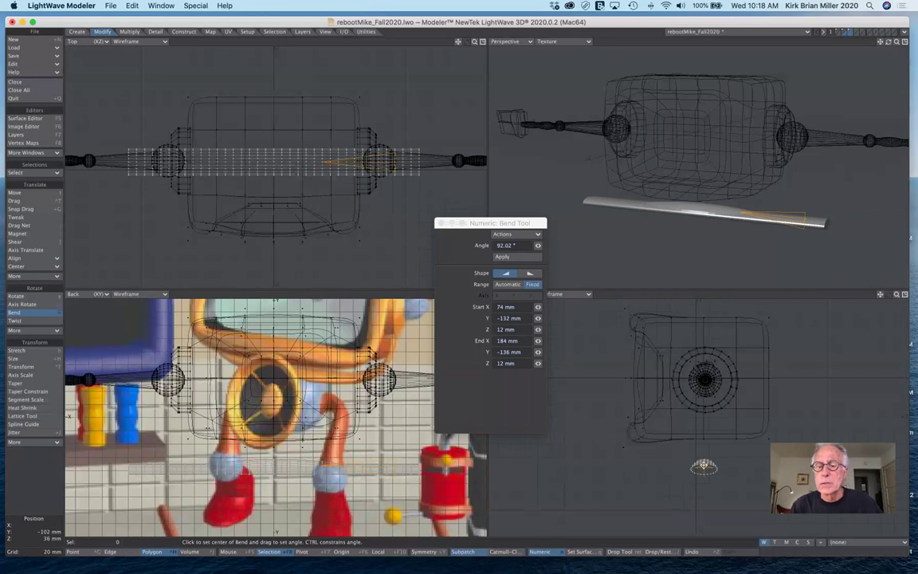
{"action": "left_click_drag", "start_coordinate": [703, 468], "coordinate": [703, 467]}
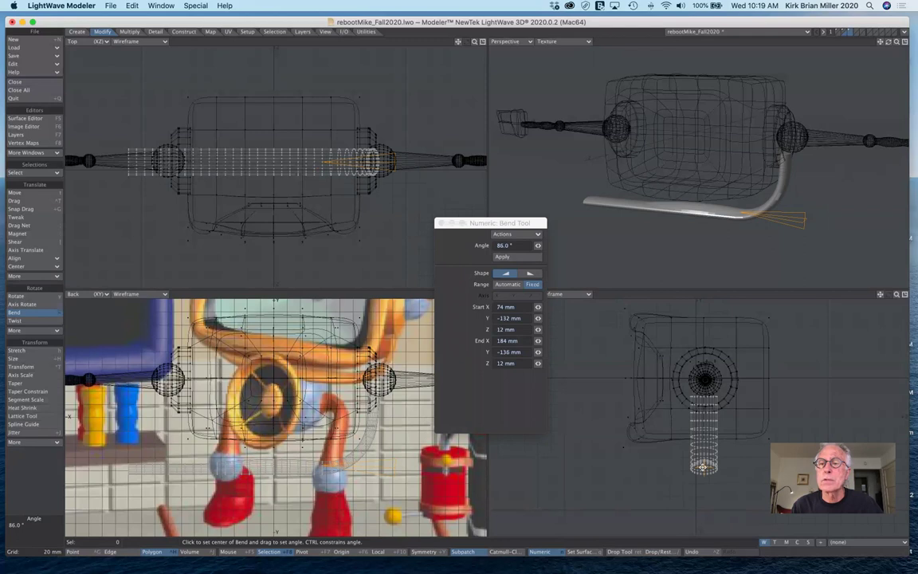
{"action": "key", "text": "ctrl+z"}
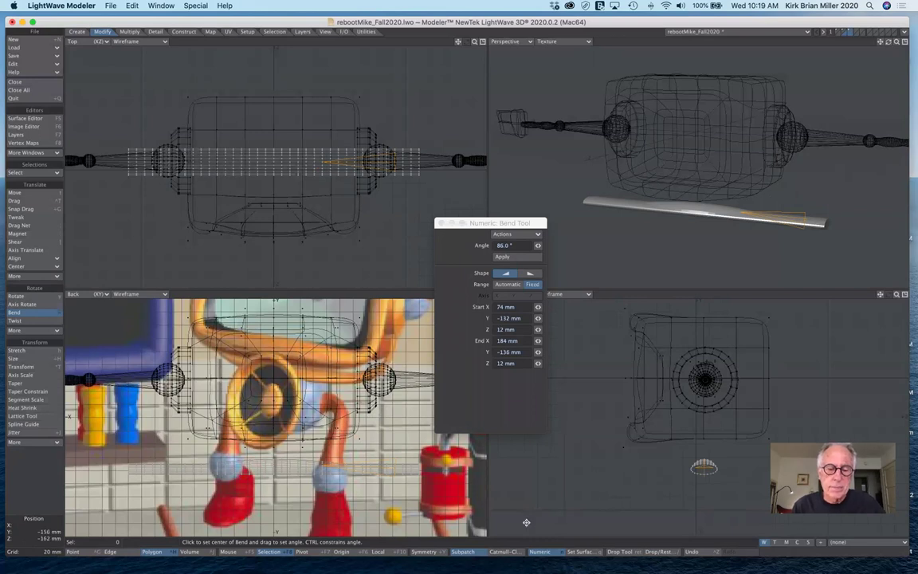
- Enable symmetry, bend both ends of the bar upward 85° to form a U around the body, and commit the bend
{"action": "left_click", "coordinate": [429, 552]}
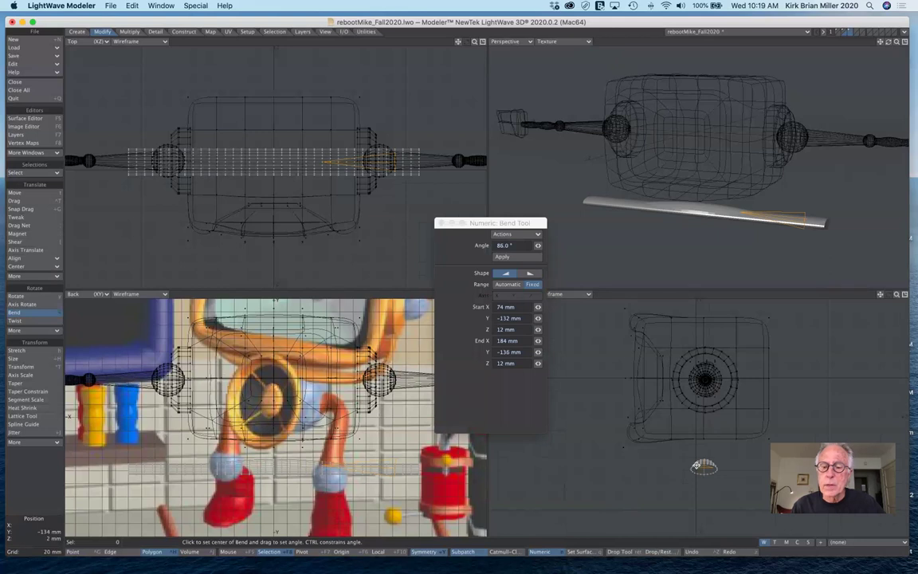
{"action": "mouse_move", "coordinate": [703, 467]}
{"action": "left_mouse_down"}
{"action": "mouse_move", "coordinate": [686, 482]}
{"action": "mouse_move", "coordinate": [701, 468]}
{"action": "left_mouse_up"}
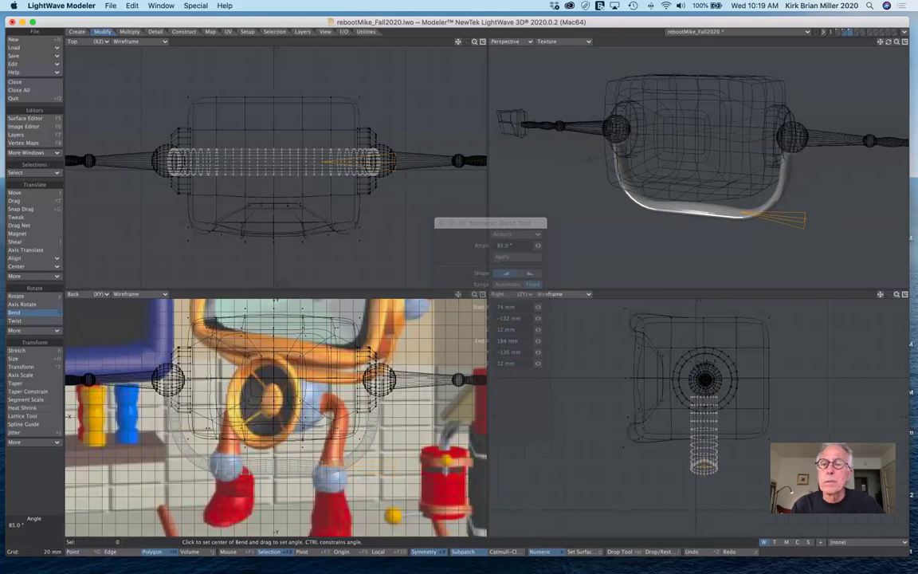
{"action": "left_click_drag", "start_coordinate": [701, 468], "coordinate": [704, 465]}
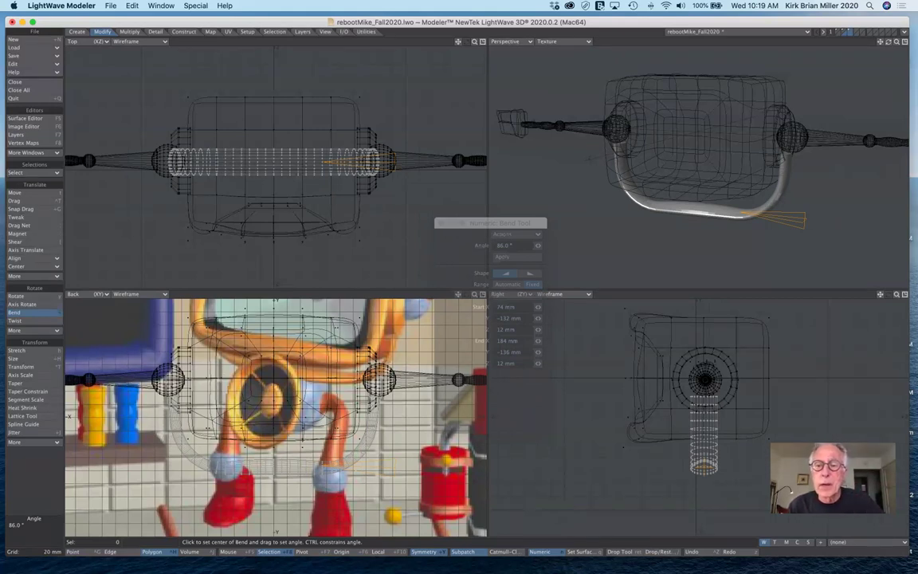
{"action": "left_click_drag", "start_coordinate": [591, 158], "coordinate": [589, 158]}
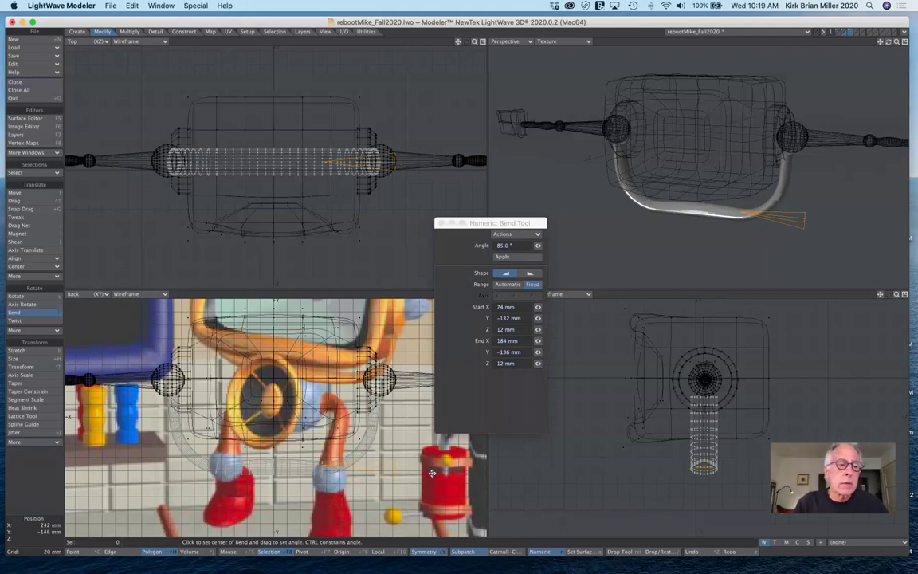
{"action": "left_click", "coordinate": [32, 313]}
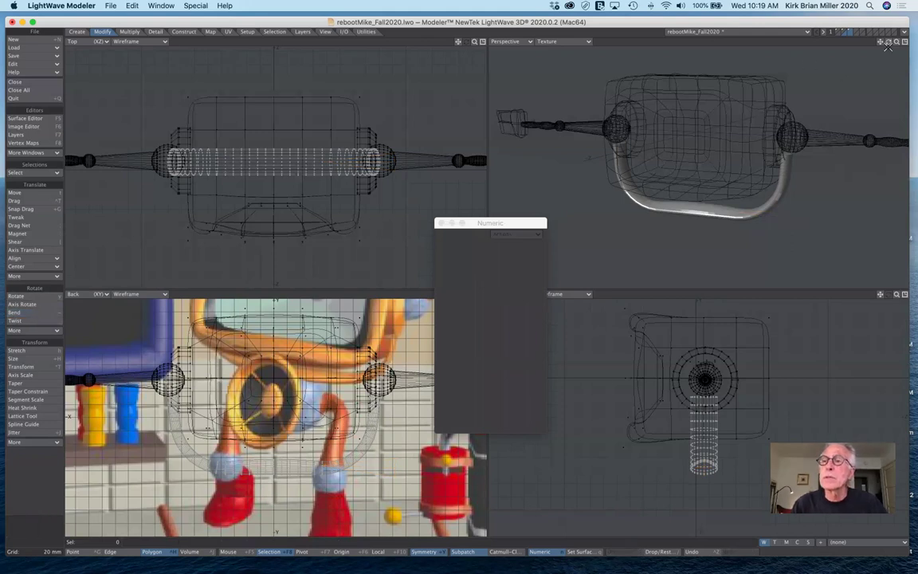
- Try narrowing the U-shaped bar in the back view with Stretch, to 90% horizontally and 99% vertically
{"action": "left_click_drag", "start_coordinate": [888, 45], "coordinate": [909, 44]}
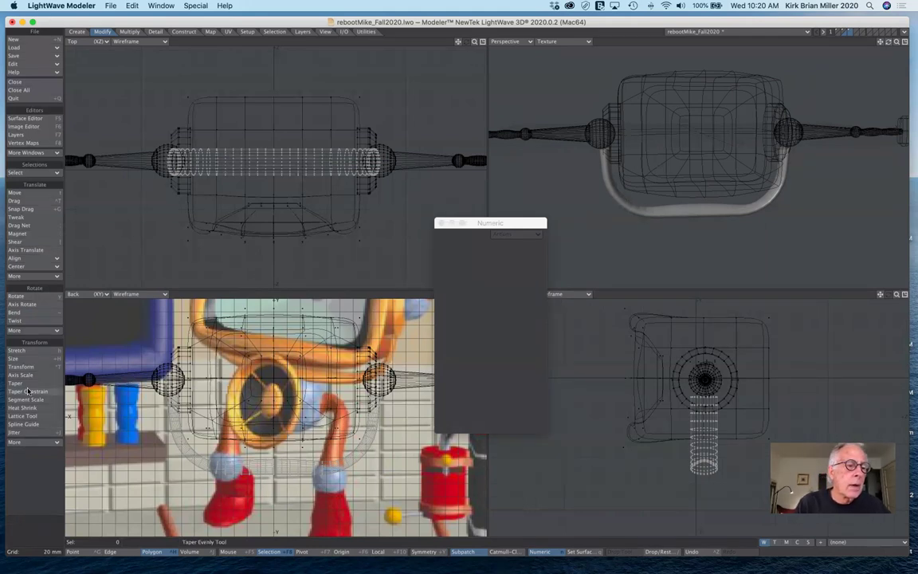
{"action": "left_click", "coordinate": [18, 350]}
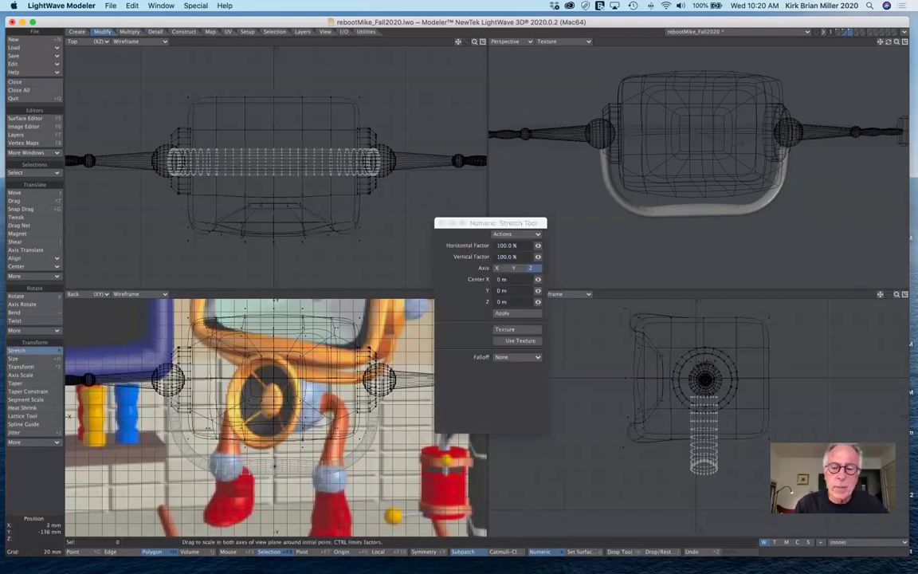
{"action": "left_click", "coordinate": [274, 466]}
{"action": "left_click_drag", "start_coordinate": [274, 467], "coordinate": [263, 466]}
{"action": "left_click_drag", "start_coordinate": [752, 407], "coordinate": [750, 408]}
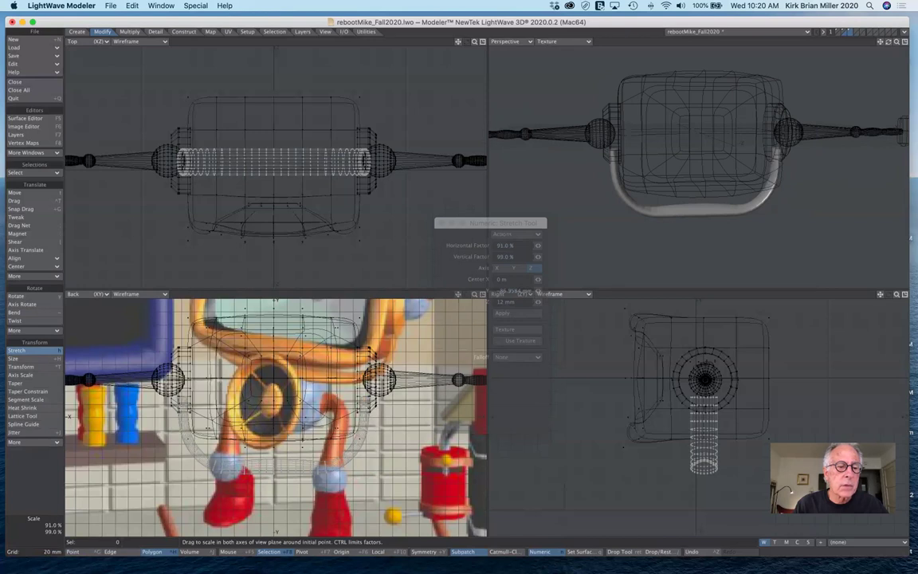
{"action": "left_click_drag", "start_coordinate": [750, 407], "coordinate": [749, 407]}
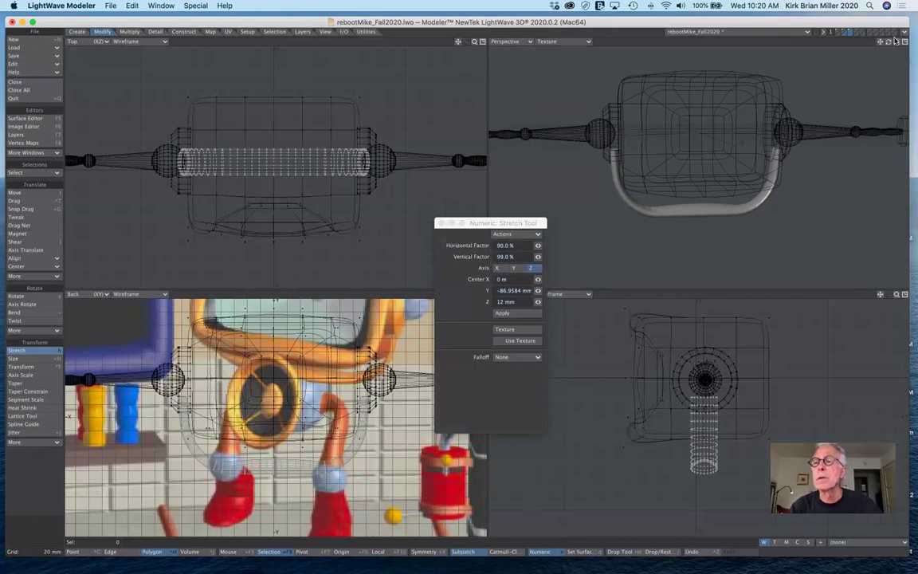
{"action": "left_click_drag", "start_coordinate": [888, 41], "coordinate": [888, 37]}
{"action": "left_click_drag", "start_coordinate": [882, 77], "coordinate": [876, 76], "text": "alt"}
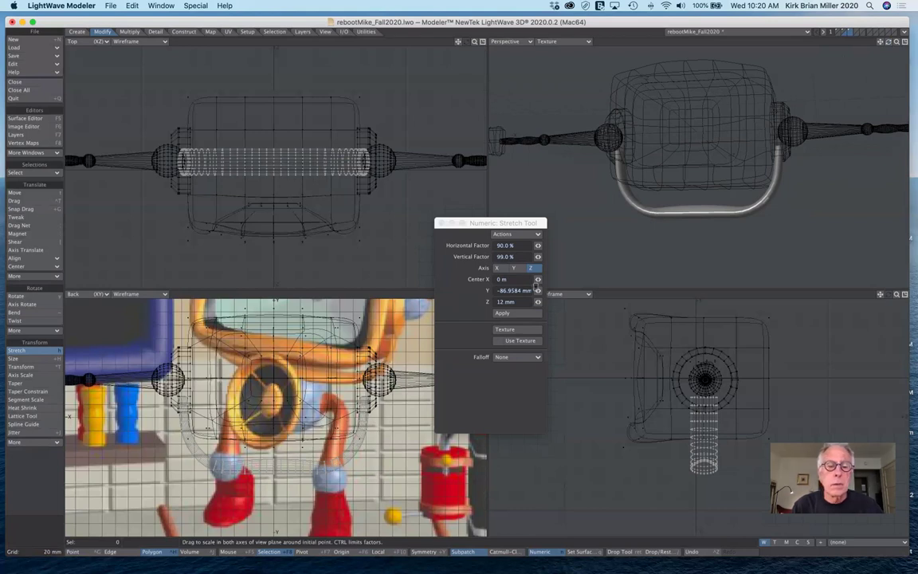
{"action": "key", "text": "super+z"}
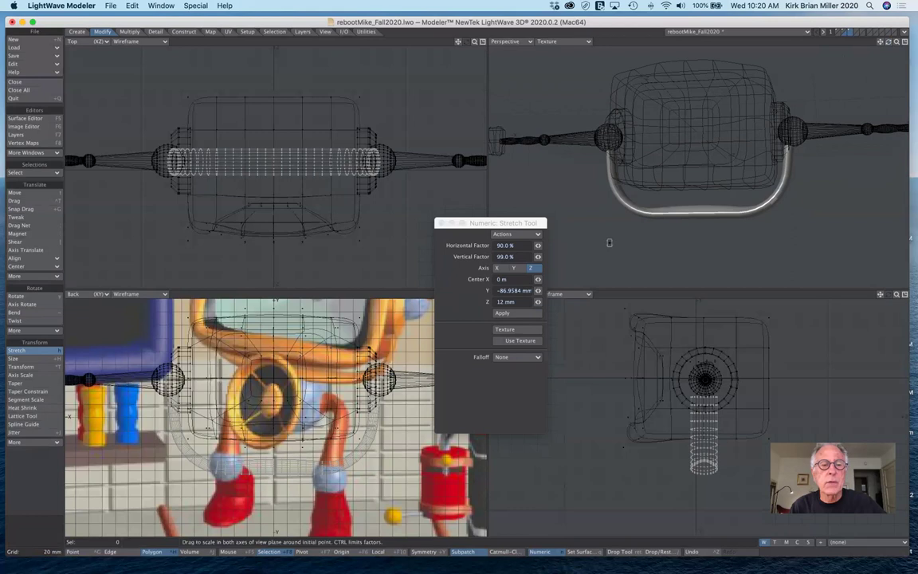
- Move the U-shaped bar 14 mm up in Y and -10 mm in Z toward the arm joints
{"action": "key", "text": "t"}
{"action": "left_click_drag", "start_coordinate": [706, 461], "coordinate": [703, 448]}
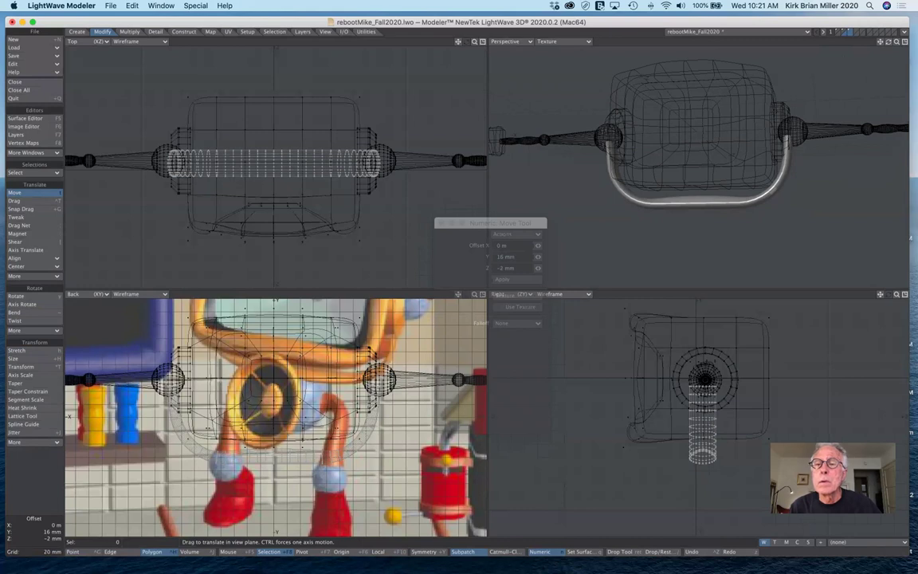
{"action": "left_click_drag", "start_coordinate": [702, 447], "coordinate": [698, 450]}
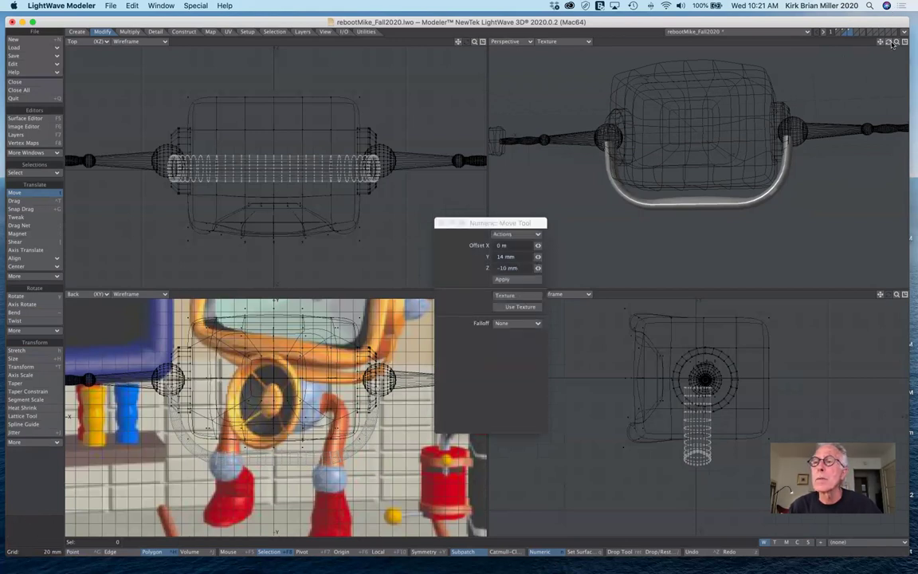
{"action": "left_click_drag", "start_coordinate": [887, 43], "coordinate": [887, 43]}
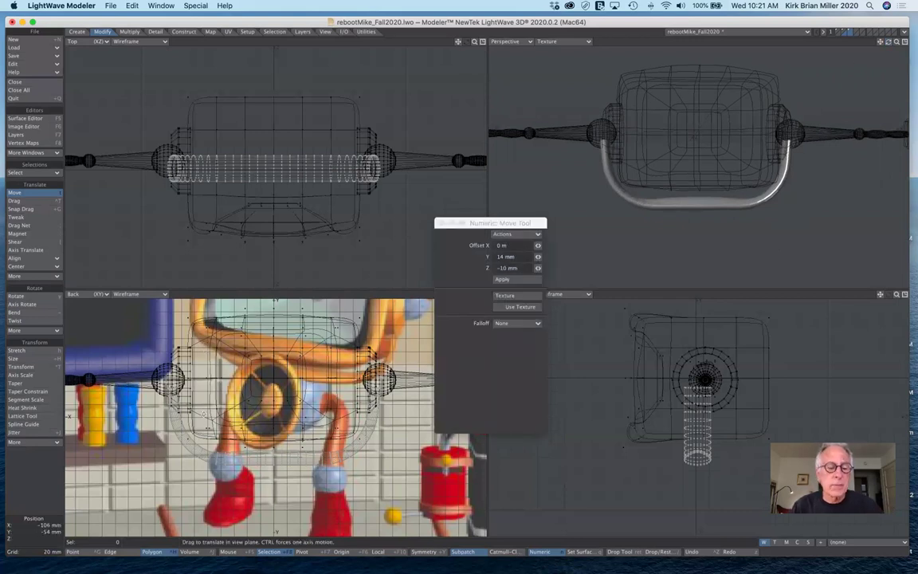
- Stretch the U-shaped bar in the back view to 93% horizontally and 99% vertically
{"action": "key", "text": "h"}
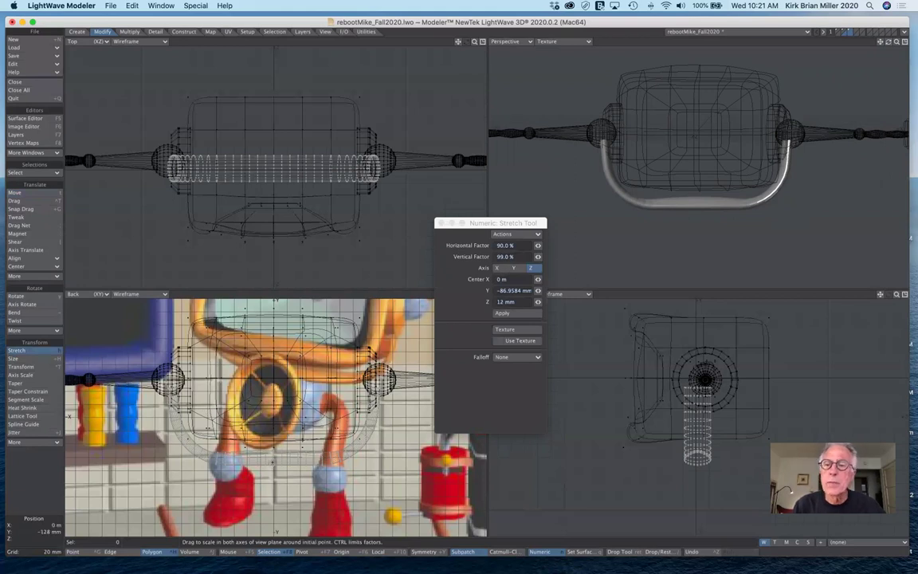
{"action": "left_click_drag", "start_coordinate": [272, 463], "coordinate": [271, 462]}
{"action": "left_click_drag", "start_coordinate": [238, 416], "coordinate": [231, 417]}
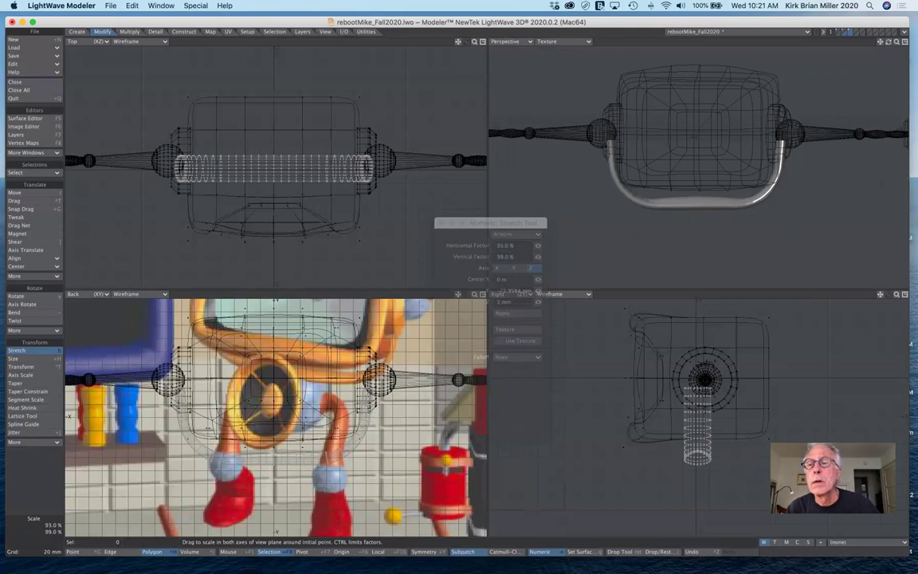
{"action": "left_click_drag", "start_coordinate": [244, 416], "coordinate": [244, 416]}
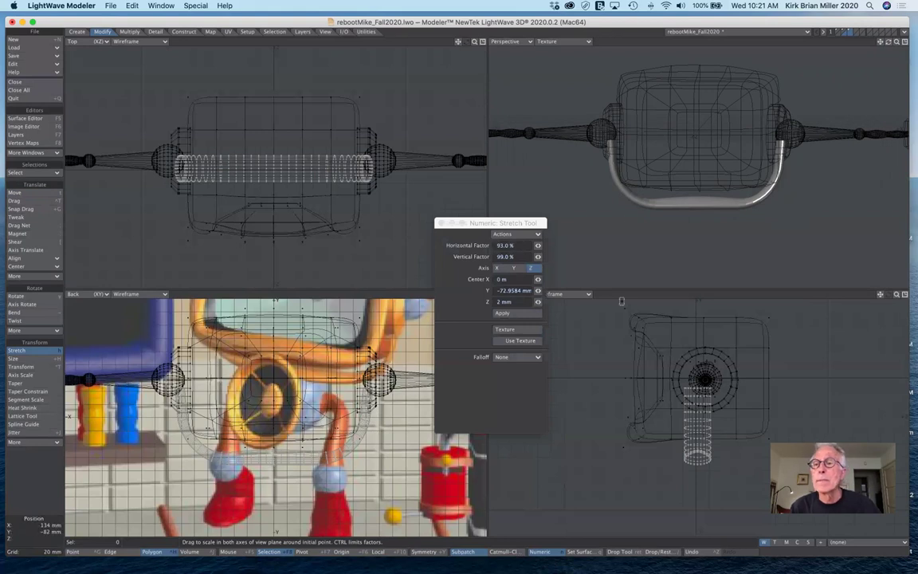
- Try stretching the U-shaped bar's depth to 109% in the side view
{"action": "left_click_drag", "start_coordinate": [889, 44], "coordinate": [777, 48]}
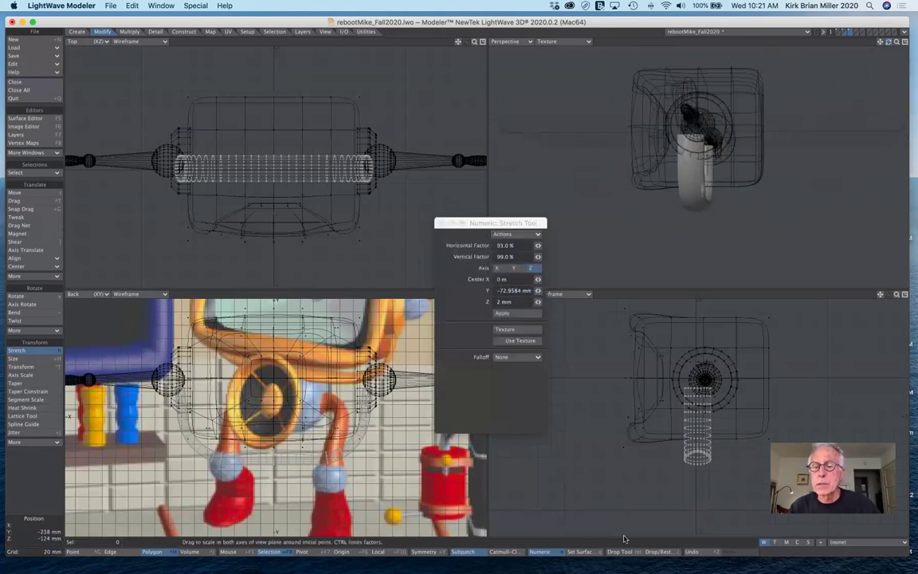
{"action": "left_click", "coordinate": [697, 455]}
{"action": "left_click_drag", "start_coordinate": [697, 455], "coordinate": [703, 455]}
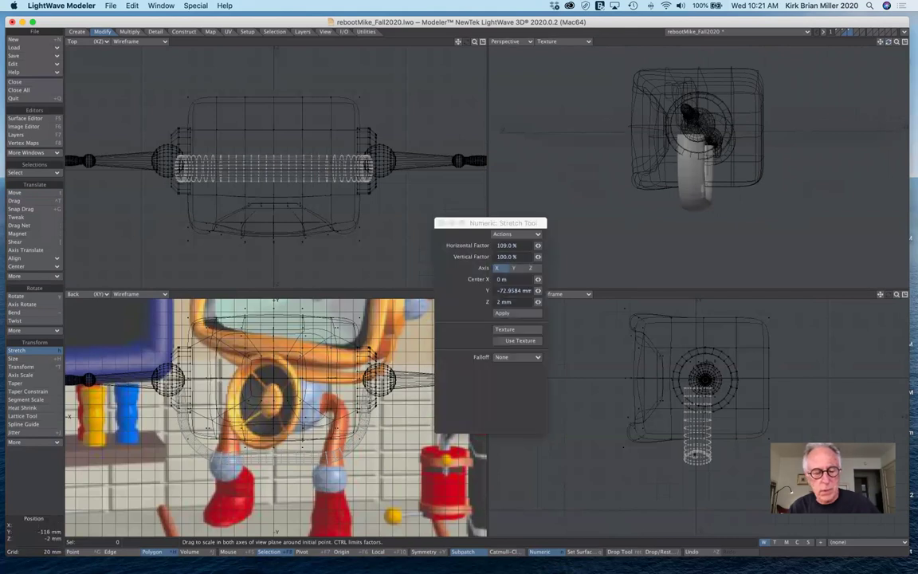
- Move the U-shaped bar 12 mm along Z to align with the arm joints, and check its fit in perspective
{"action": "key", "text": "t"}
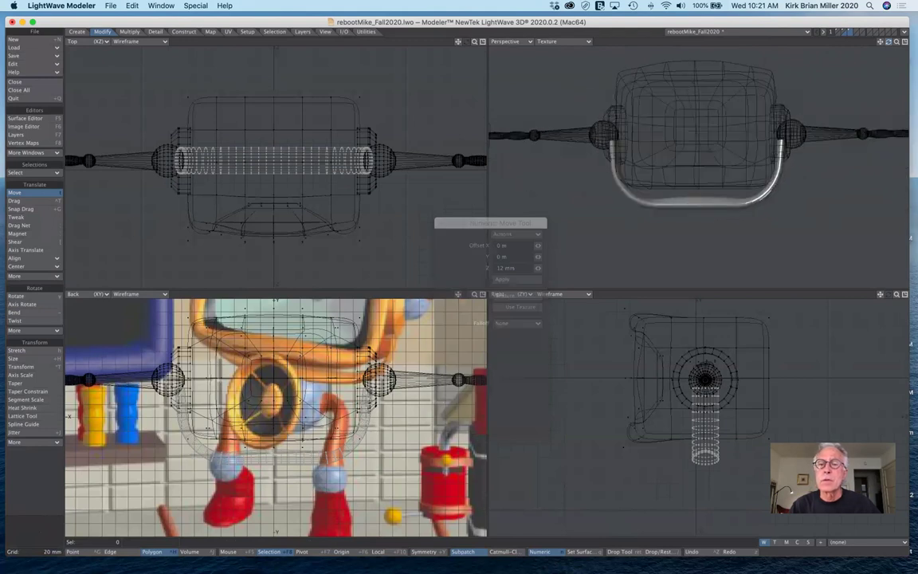
{"action": "mouse_move", "coordinate": [888, 41]}
{"action": "left_mouse_down"}
{"action": "mouse_move", "coordinate": [869, 48]}
{"action": "mouse_move", "coordinate": [883, 43]}
{"action": "left_mouse_up"}
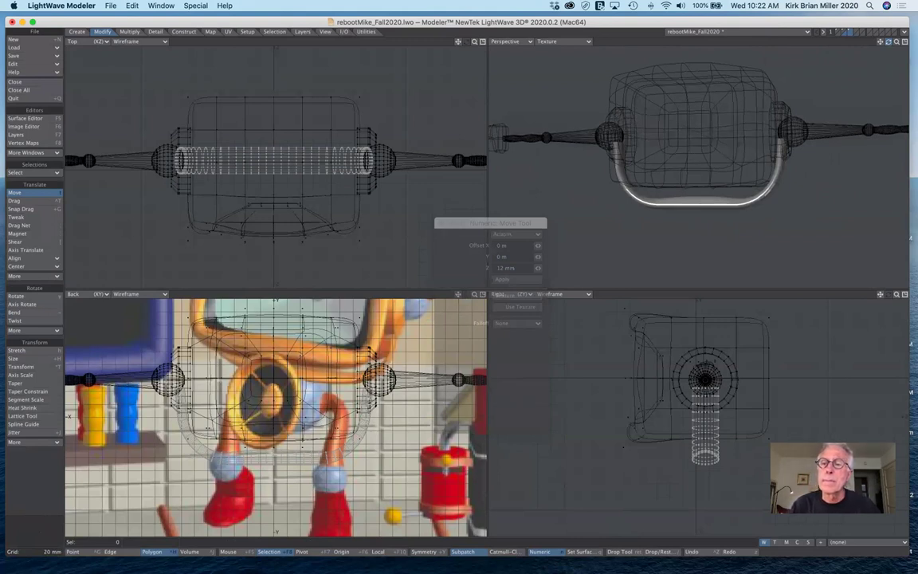
{"action": "left_click_drag", "start_coordinate": [888, 42], "coordinate": [873, 41]}
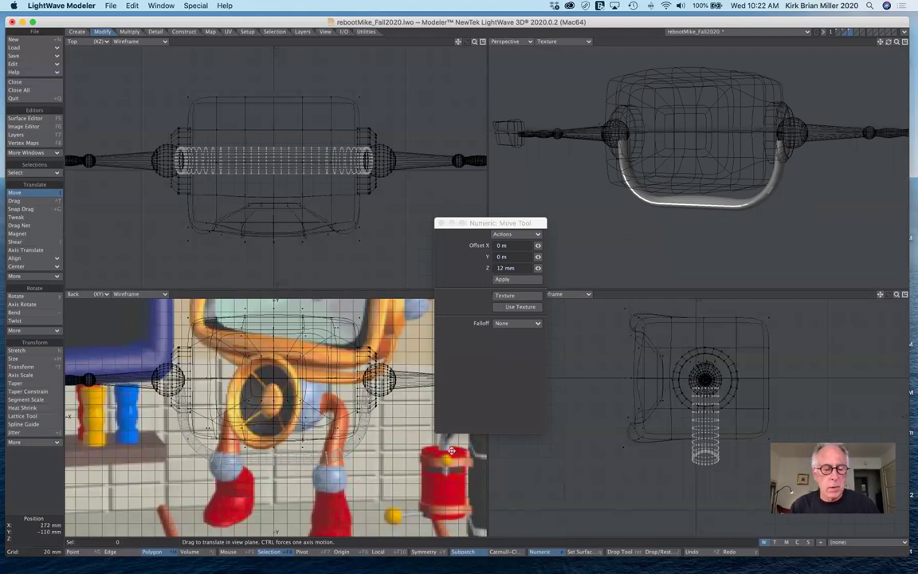
- Assign the existing brass surface to the U-shaped bar
{"action": "key", "text": "q"}
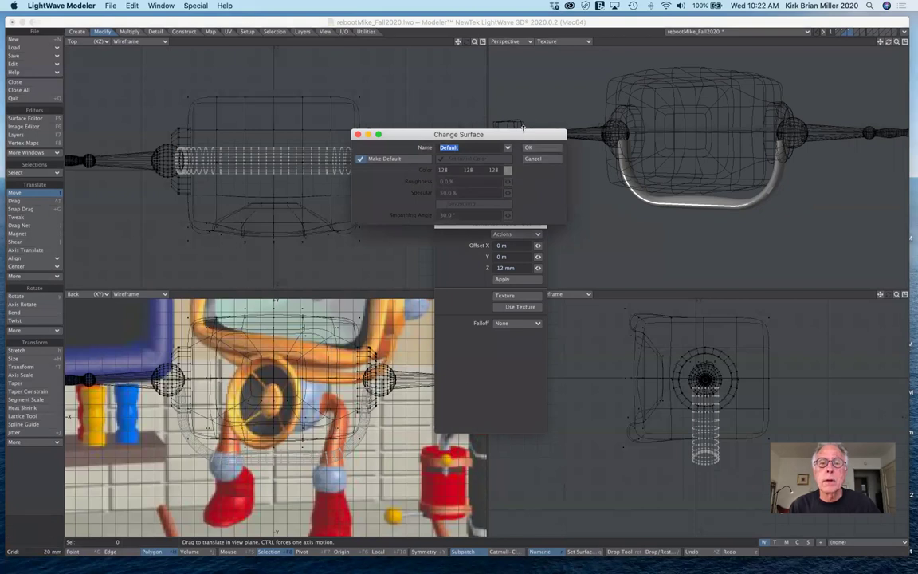
{"action": "left_click", "coordinate": [507, 149]}
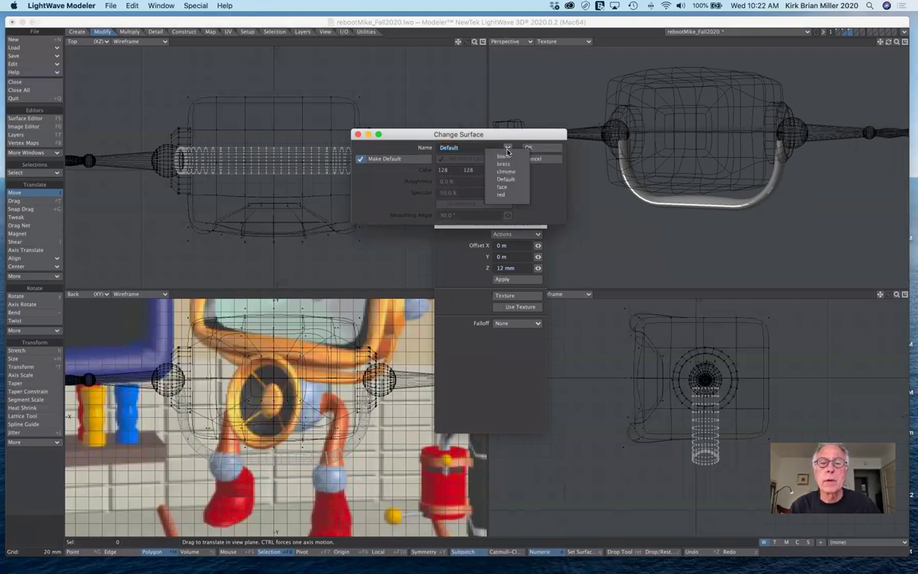
{"action": "left_click", "coordinate": [507, 165]}
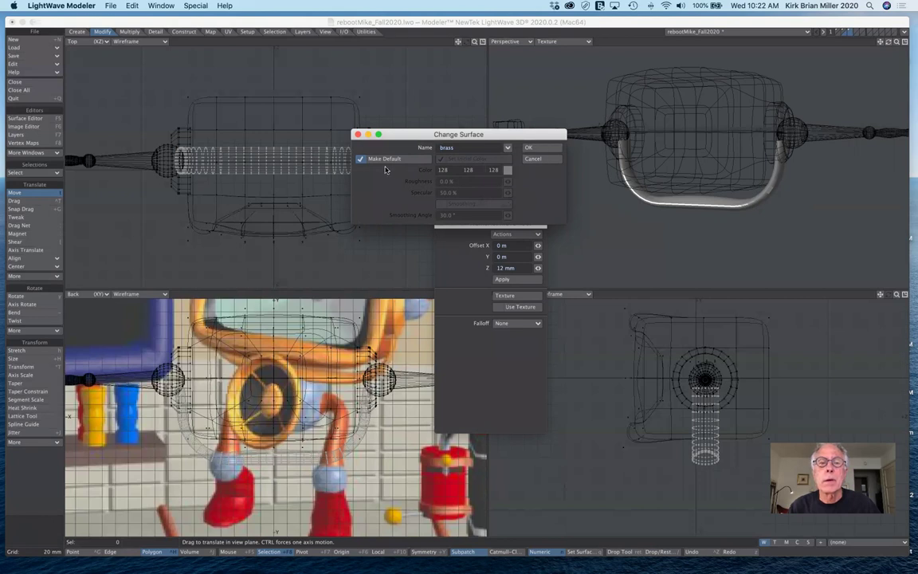
{"action": "left_click", "coordinate": [528, 148]}
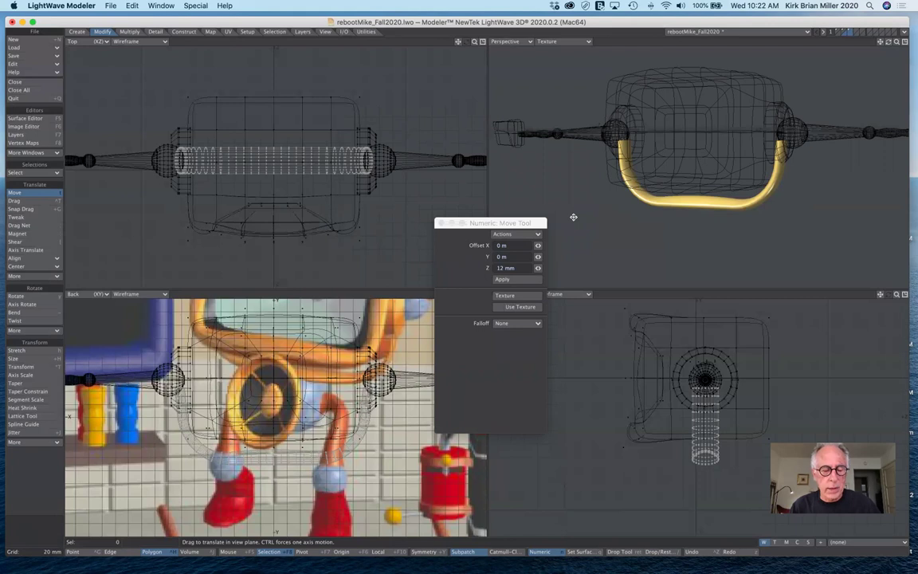
- Cut the brass U-shaped bar from its layer and paste it into the robot body's layer
{"action": "key", "text": "x"}
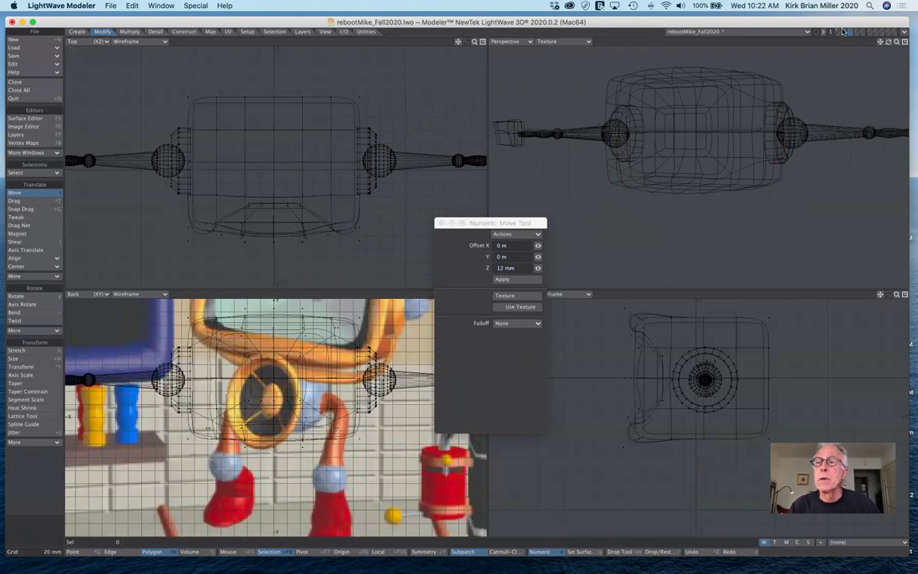
{"action": "left_click", "coordinate": [843, 30]}
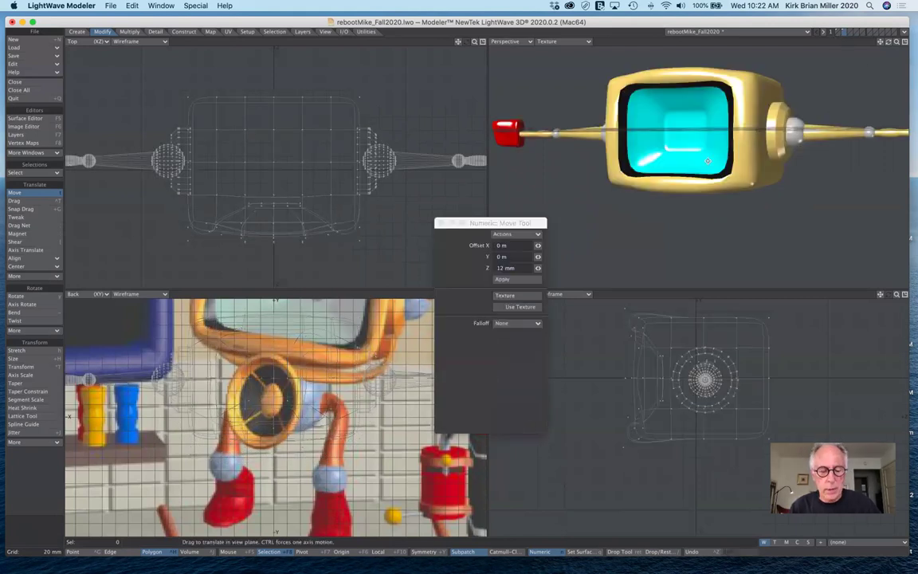
{"action": "key", "text": "v"}
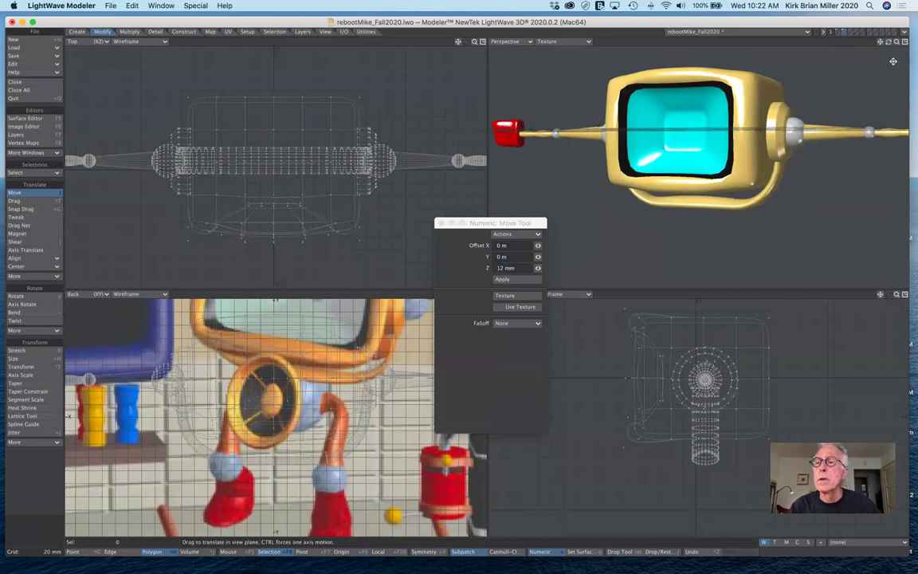
{"action": "left_click_drag", "start_coordinate": [890, 42], "coordinate": [863, 41]}
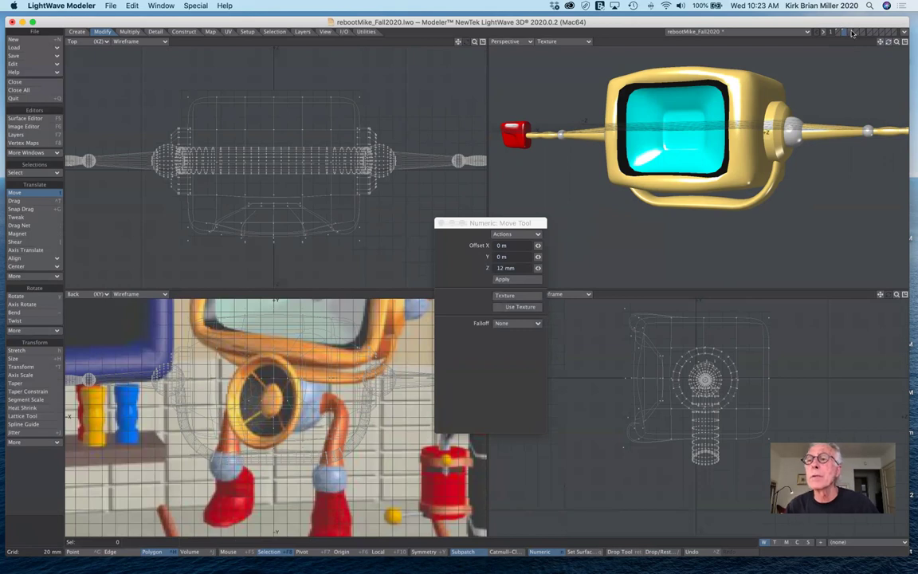
- In the empty layer with the robot in the background, draw a centred ball with radii of about 64, 62 and 66 mm
{"action": "left_click", "coordinate": [850, 31]}
{"action": "left_click", "coordinate": [845, 35]}
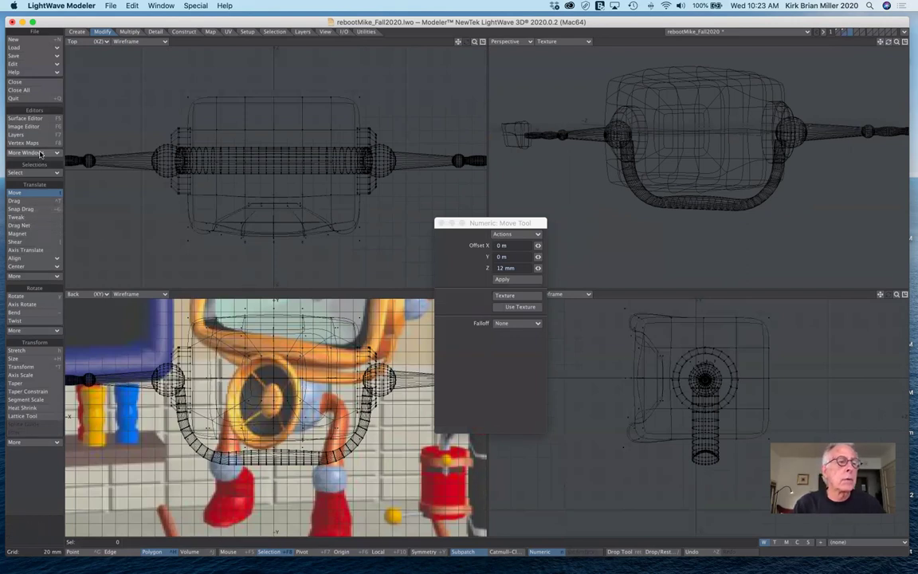
{"action": "left_click", "coordinate": [75, 32]}
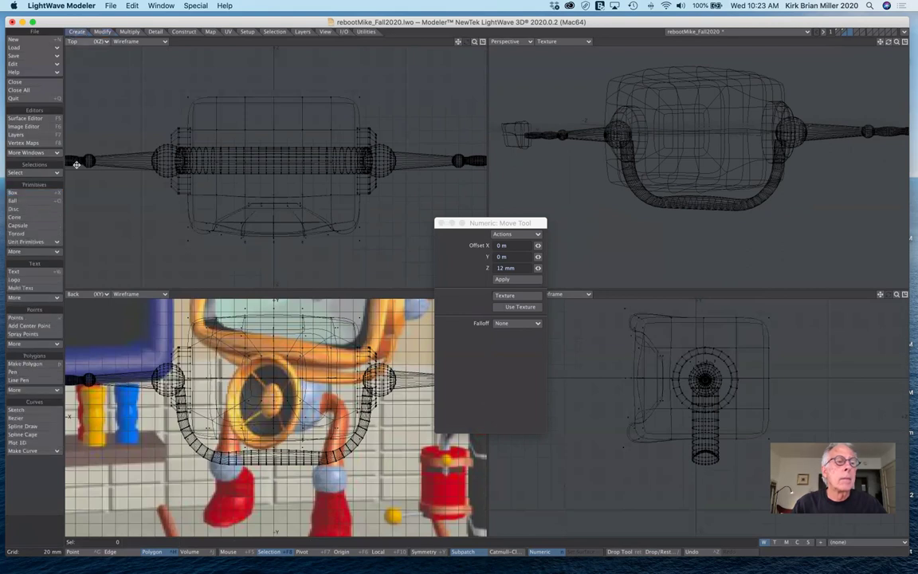
{"action": "left_click", "coordinate": [44, 202]}
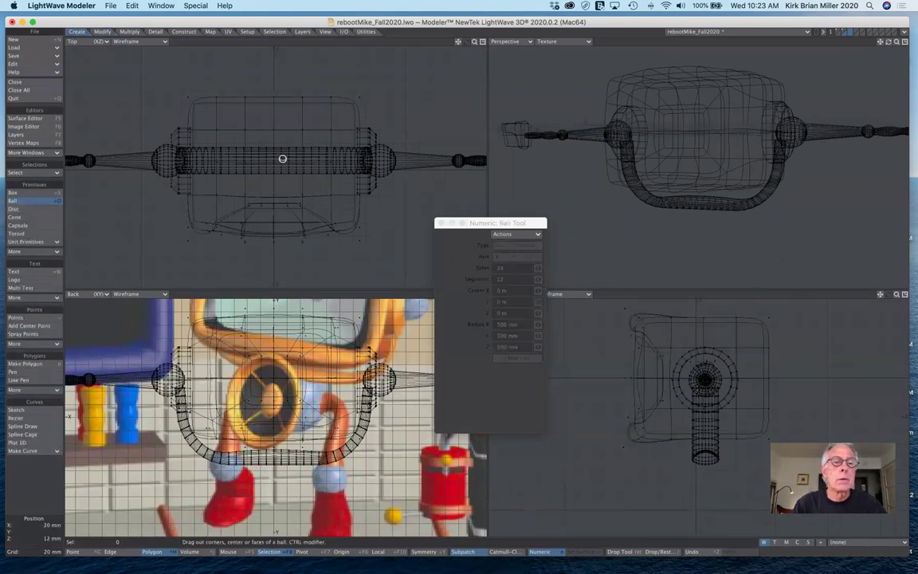
{"action": "left_click_drag", "start_coordinate": [276, 161], "coordinate": [317, 204]}
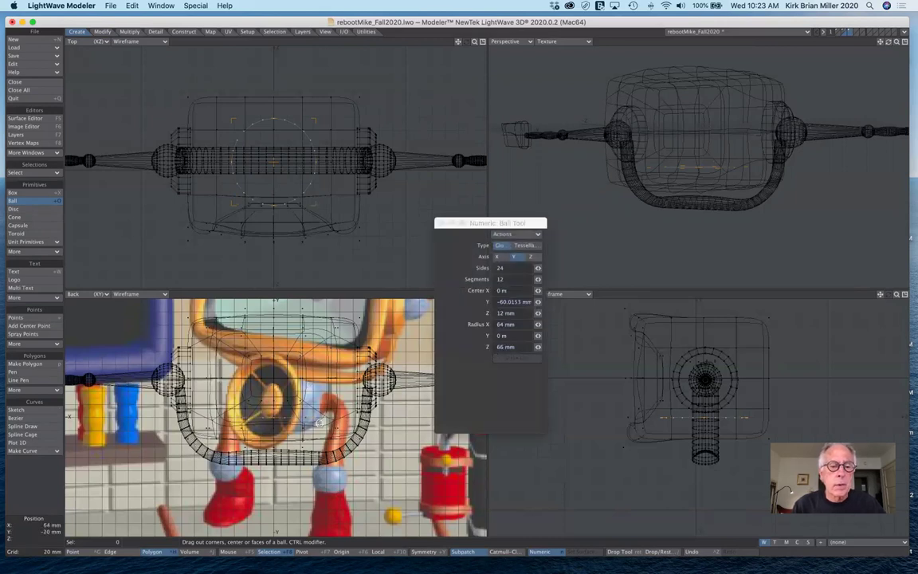
{"action": "left_click_drag", "start_coordinate": [706, 418], "coordinate": [709, 458]}
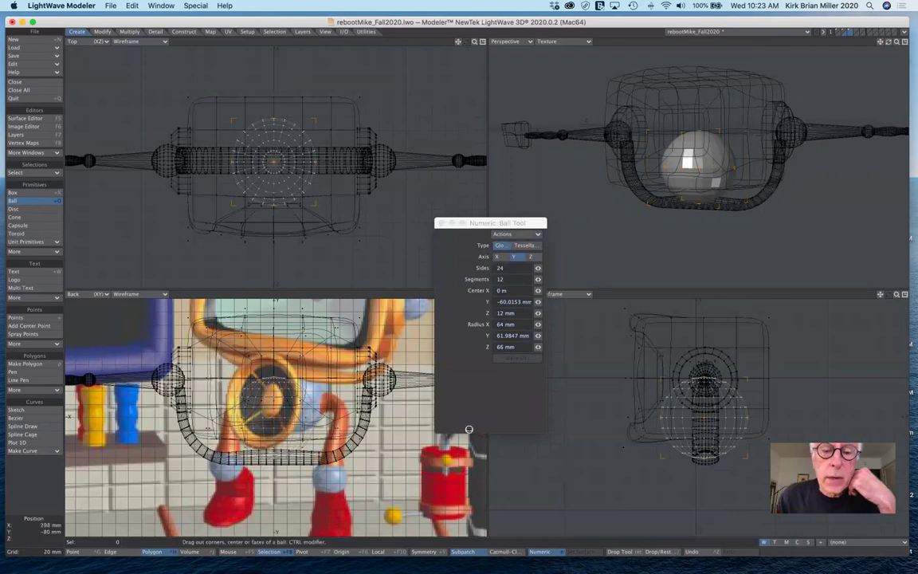
- Set all three ball radii to 65 mm and place its center beneath the bracket at Y -184 mm, Z 14 mm
{"action": "left_click", "coordinate": [538, 346]}
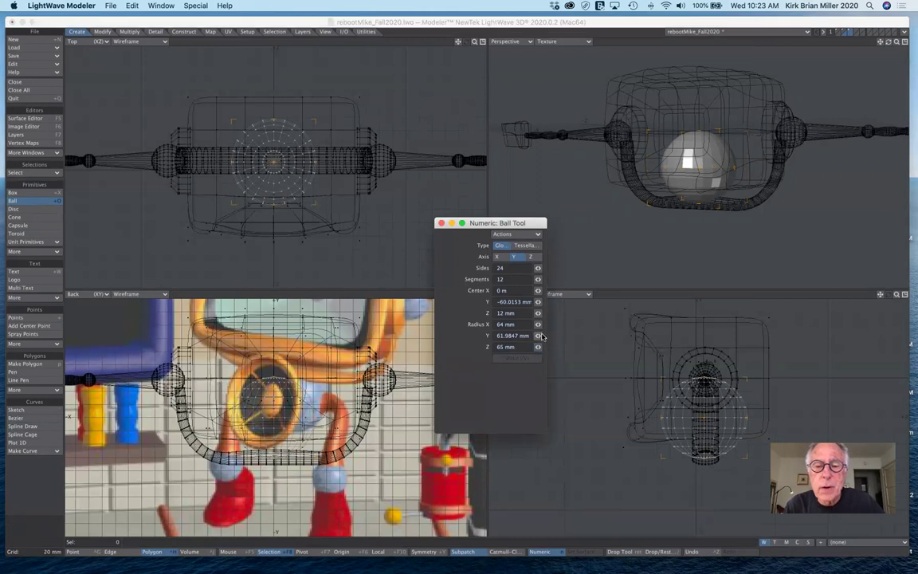
{"action": "left_click_drag", "start_coordinate": [539, 336], "coordinate": [547, 336]}
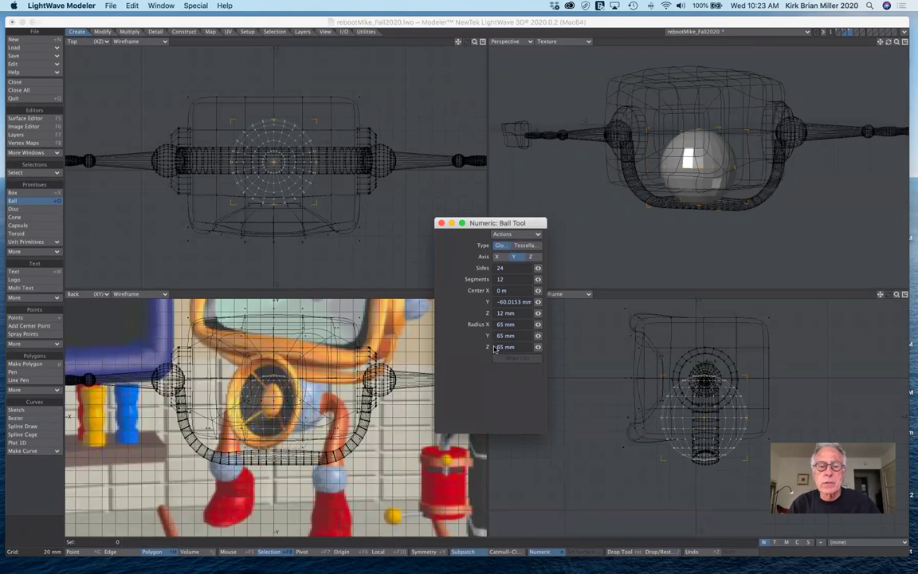
{"action": "left_click_drag", "start_coordinate": [704, 421], "coordinate": [704, 499]}
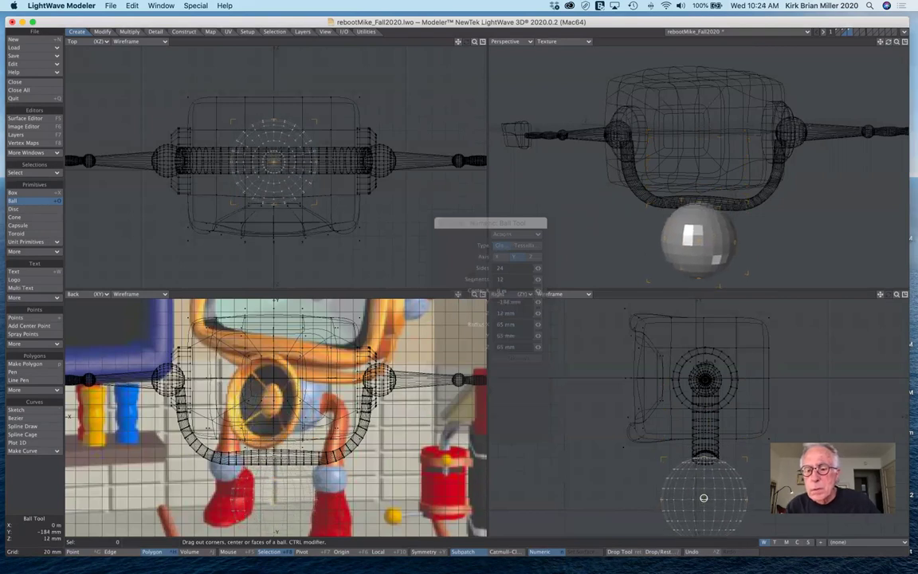
{"action": "left_click_drag", "start_coordinate": [703, 499], "coordinate": [704, 498]}
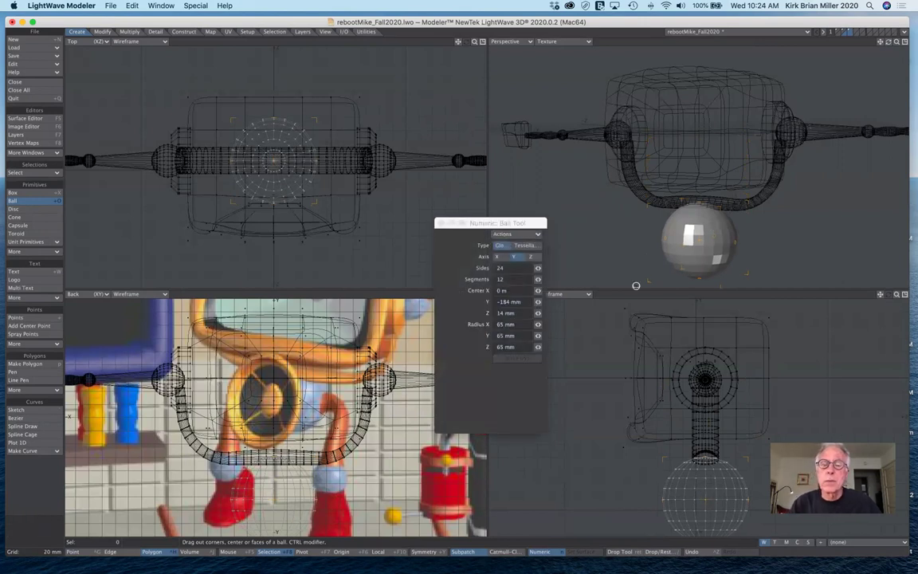
{"action": "left_click", "coordinate": [43, 201]}
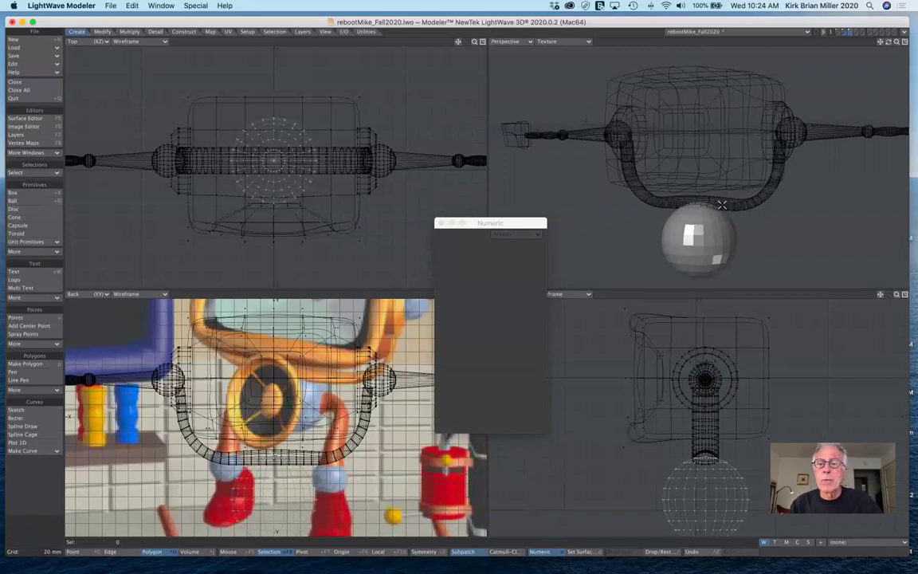
- Assign the existing chrome surface to the ball
{"action": "key", "text": "q"}
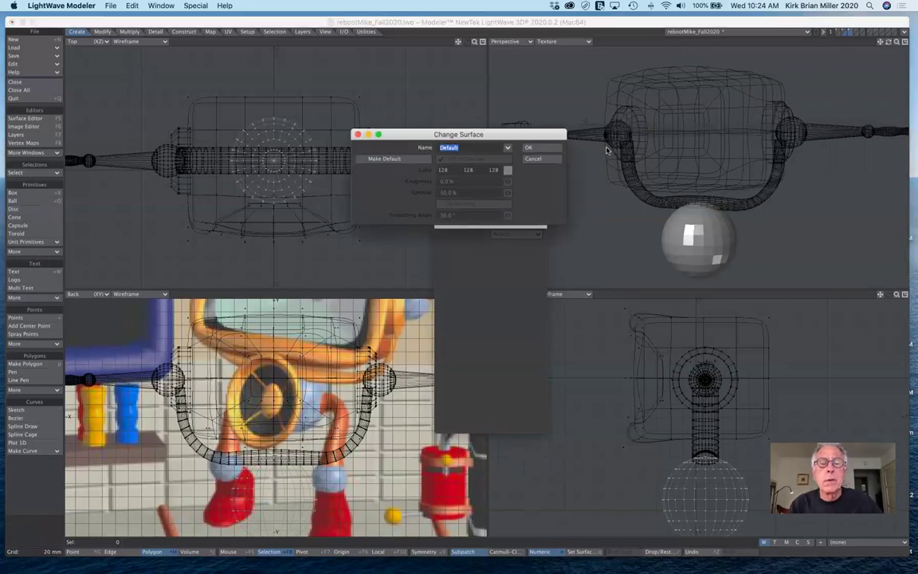
{"action": "left_click", "coordinate": [508, 148]}
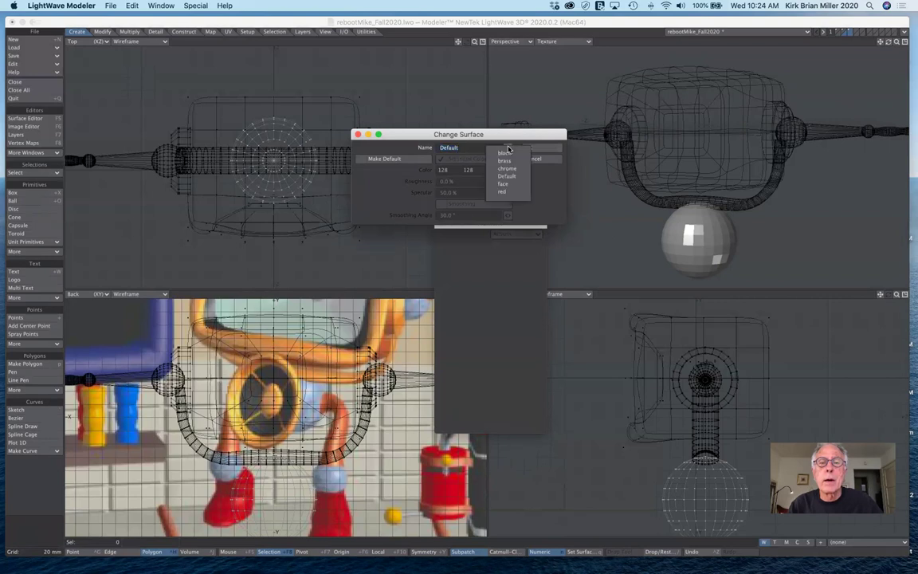
{"action": "left_click", "coordinate": [516, 172]}
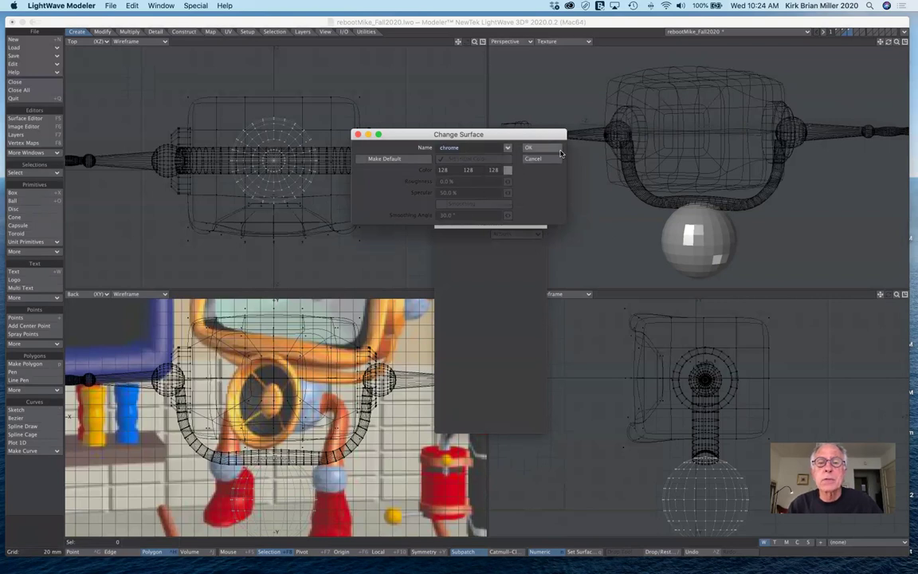
{"action": "left_click", "coordinate": [551, 149]}
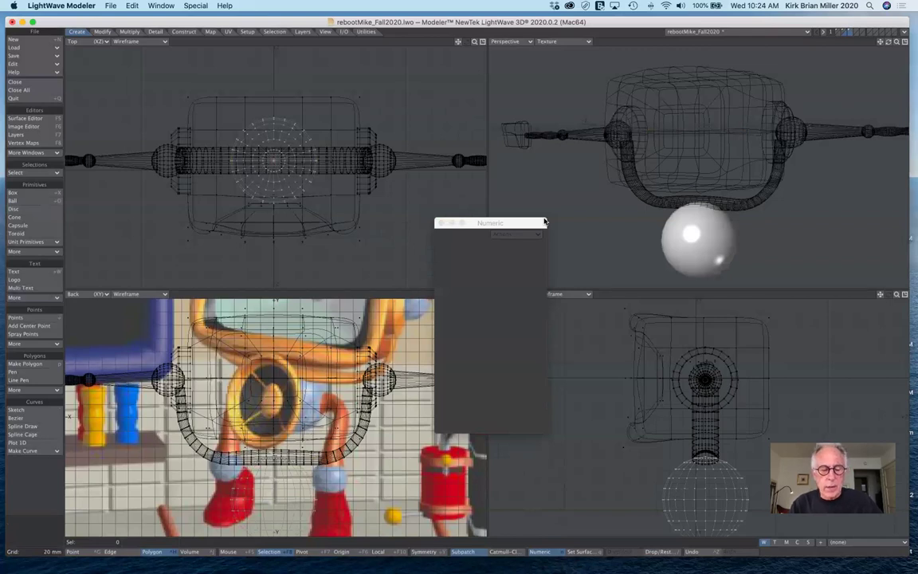
- Cut the chrome ball from its layer and paste it into the robot body's layer
{"action": "key", "text": "x"}
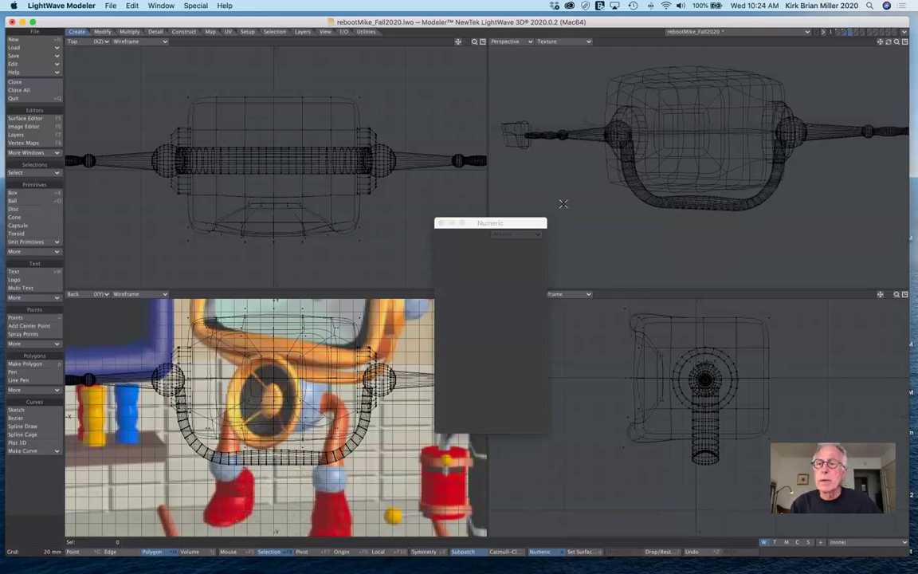
{"action": "left_click", "coordinate": [845, 32]}
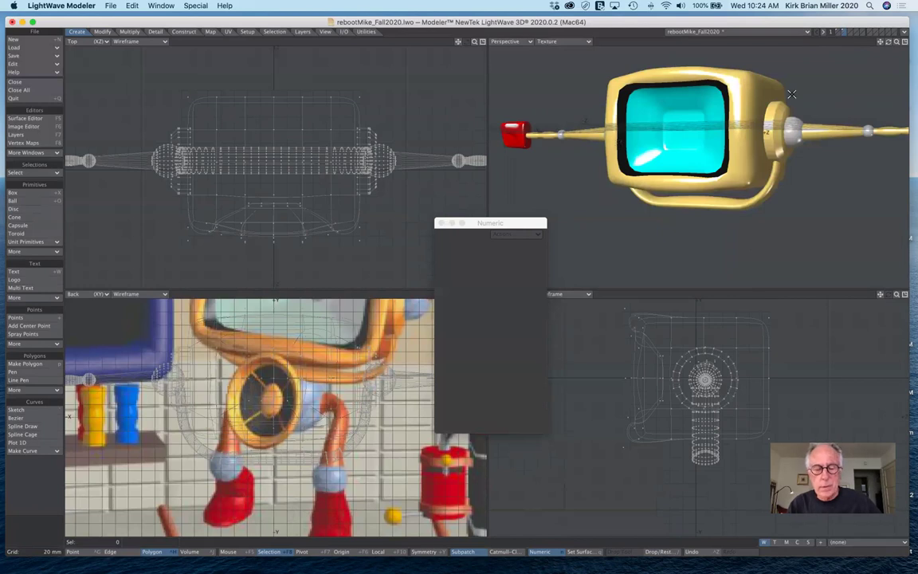
{"action": "key", "text": "super+v"}
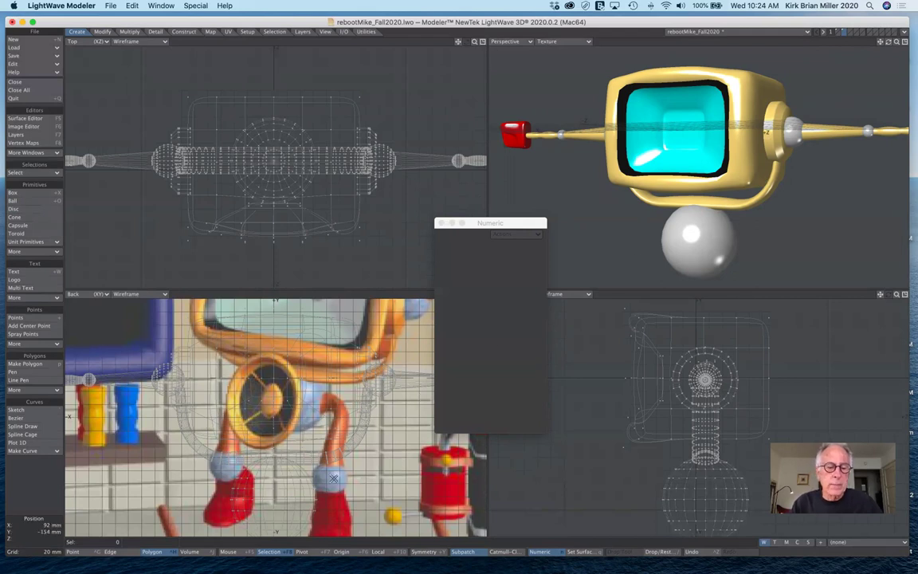
- Draw a 24-sided, 36-segment disc along the X axis from the ball, about 277 mm long with a 25 mm radius
{"action": "left_click_drag", "start_coordinate": [515, 224], "coordinate": [534, 194]}
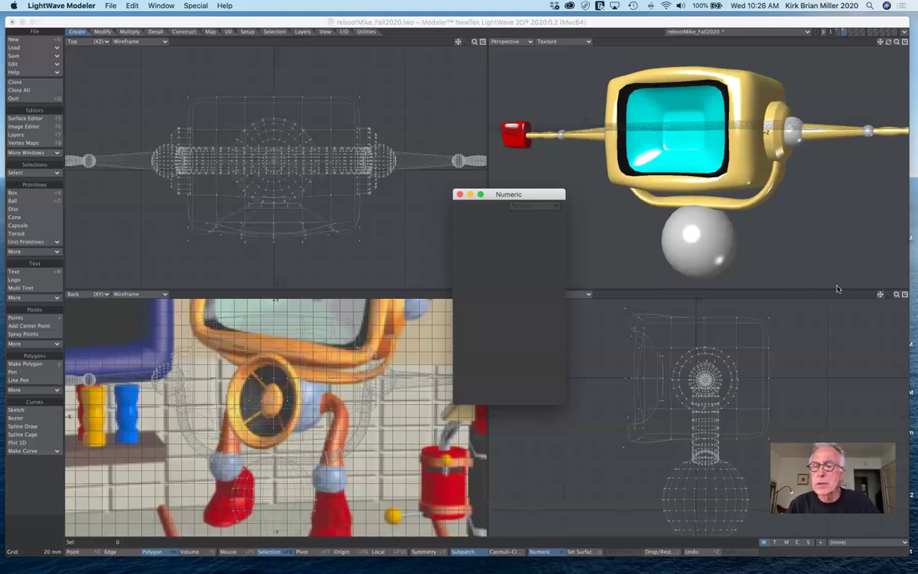
{"action": "left_click_drag", "start_coordinate": [895, 295], "coordinate": [864, 261]}
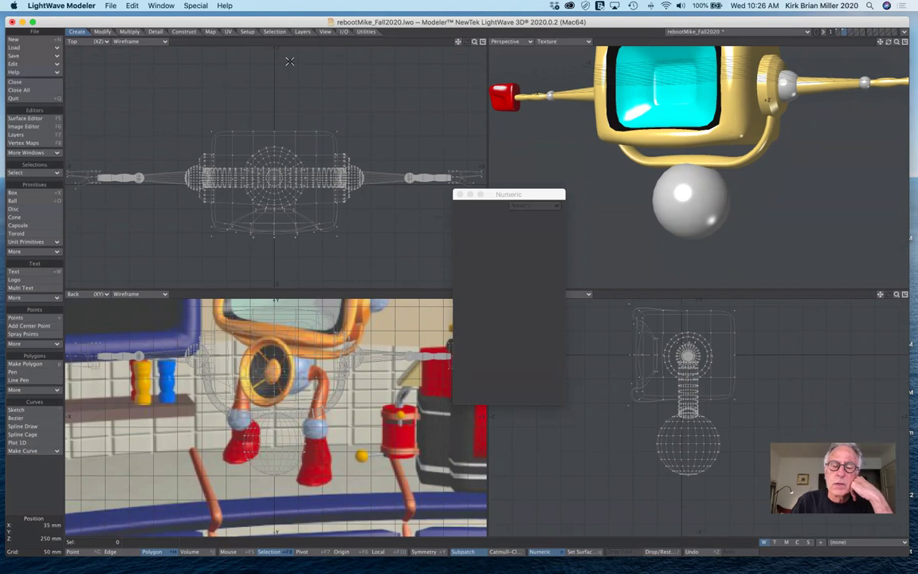
{"action": "left_click", "coordinate": [36, 209]}
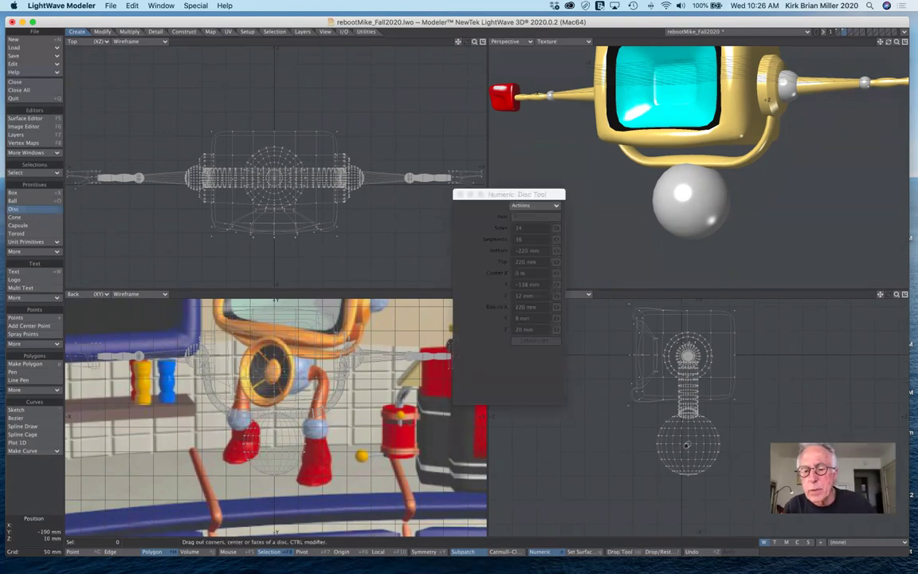
{"action": "mouse_move", "coordinate": [687, 443]}
{"action": "left_mouse_down"}
{"action": "mouse_move", "coordinate": [702, 453]}
{"action": "mouse_move", "coordinate": [689, 445]}
{"action": "left_mouse_up"}
{"action": "key", "text": "n"}
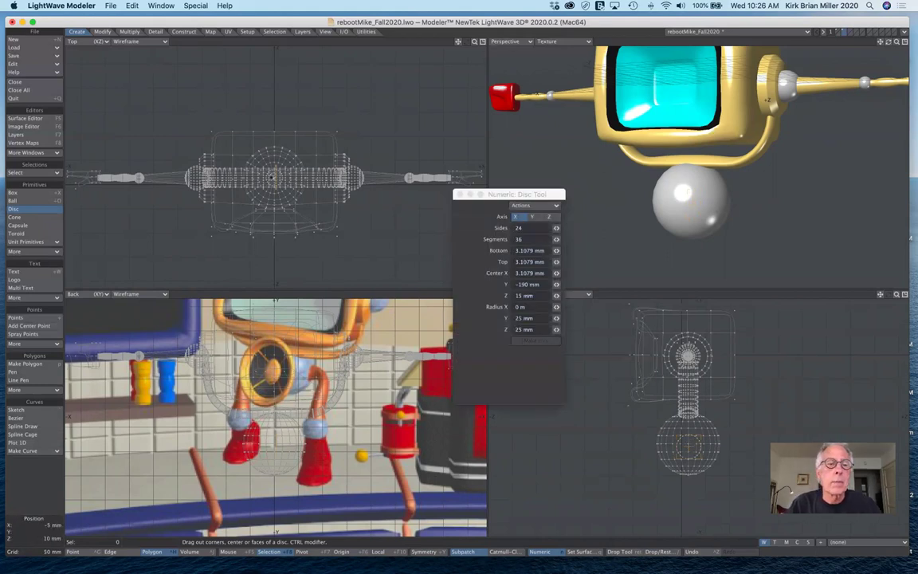
{"action": "left_click_drag", "start_coordinate": [247, 160], "coordinate": [412, 190]}
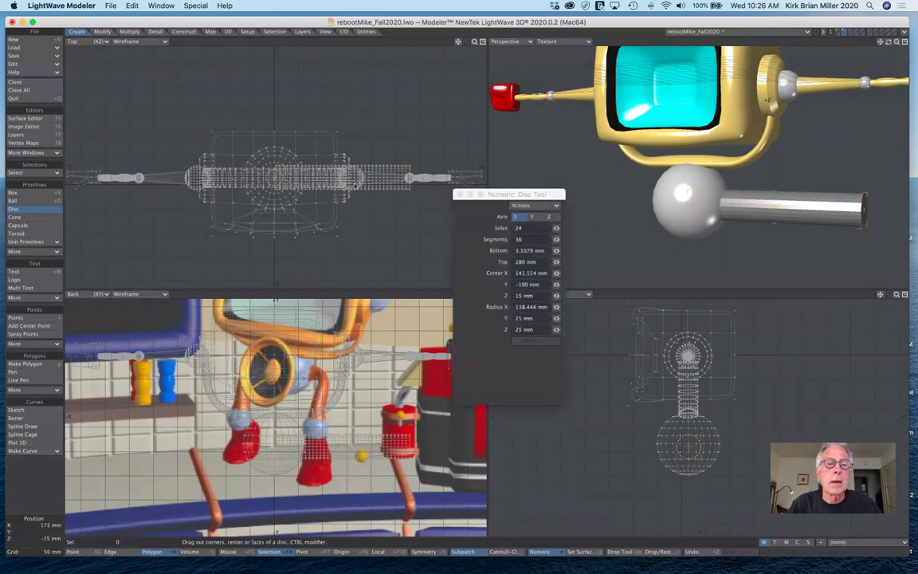
- Move the disc's center to X 185 mm, Y -184 mm, Z 14 mm and reduce its Y and Z radii to 18 mm
{"action": "left_click_drag", "start_coordinate": [341, 177], "coordinate": [365, 177]}
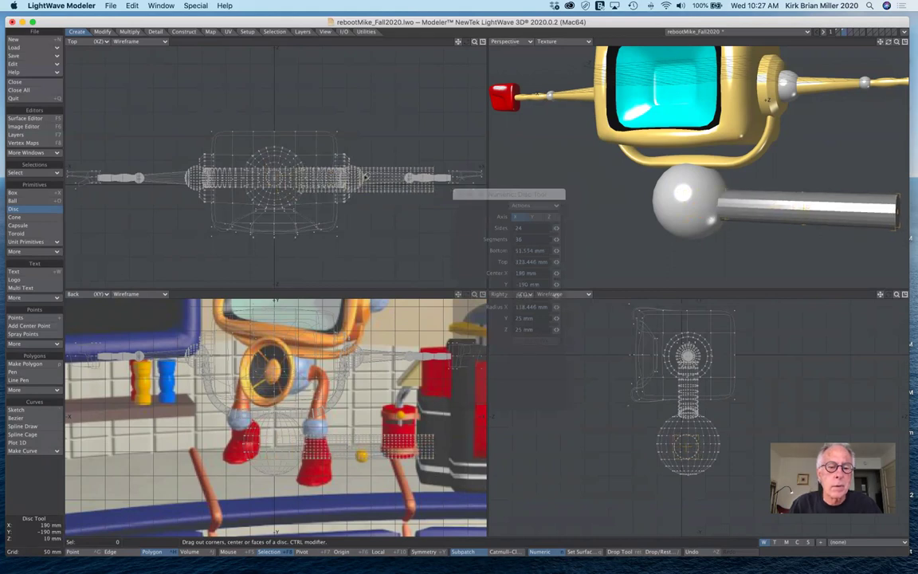
{"action": "left_click_drag", "start_coordinate": [367, 177], "coordinate": [364, 177]}
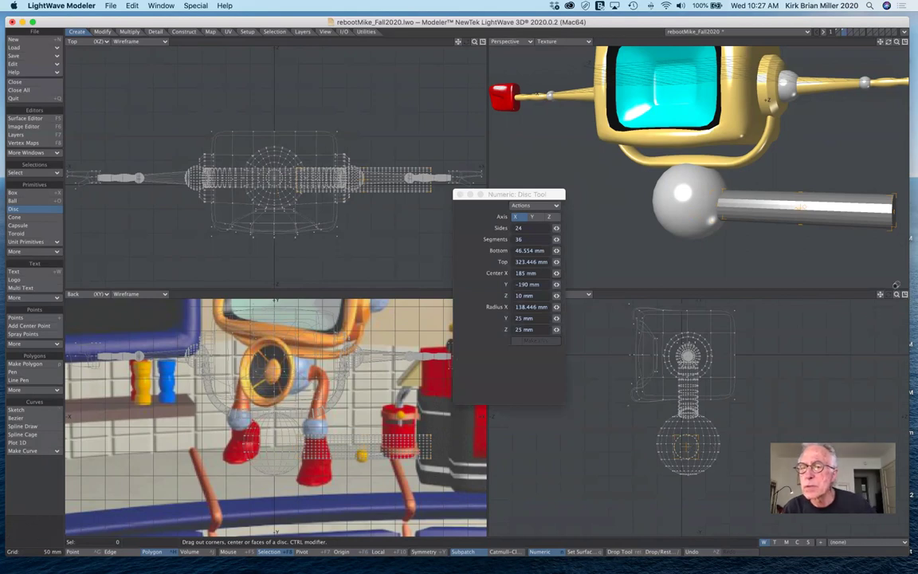
{"action": "scroll", "coordinate": [856, 383], "scroll_direction": "up", "scroll_amount": 3}
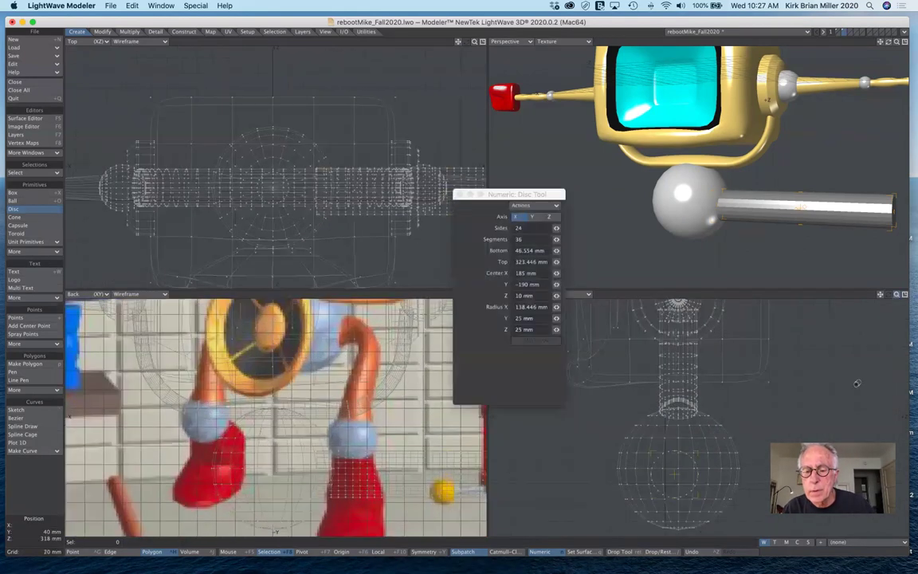
{"action": "left_click_drag", "start_coordinate": [696, 449], "coordinate": [695, 449]}
{"action": "key", "text": "n"}
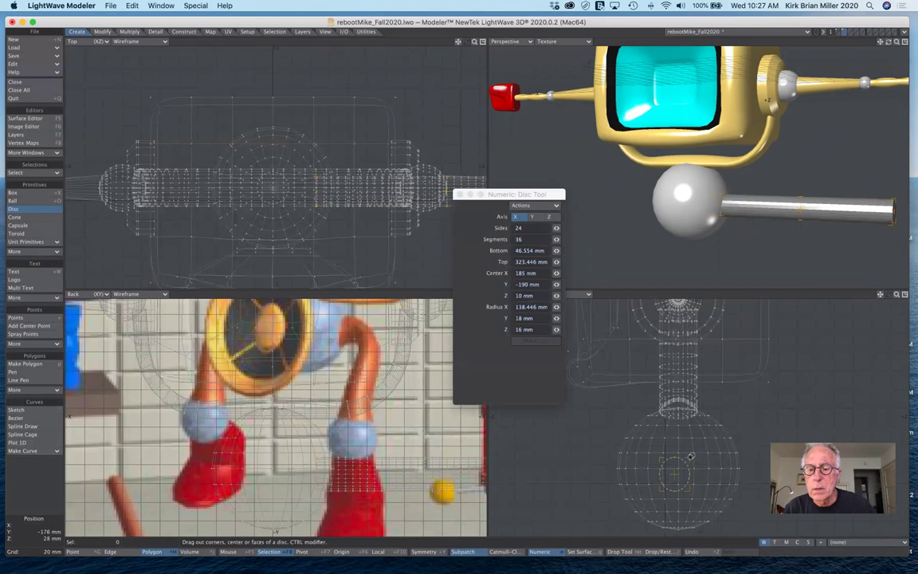
{"action": "key", "text": "n"}
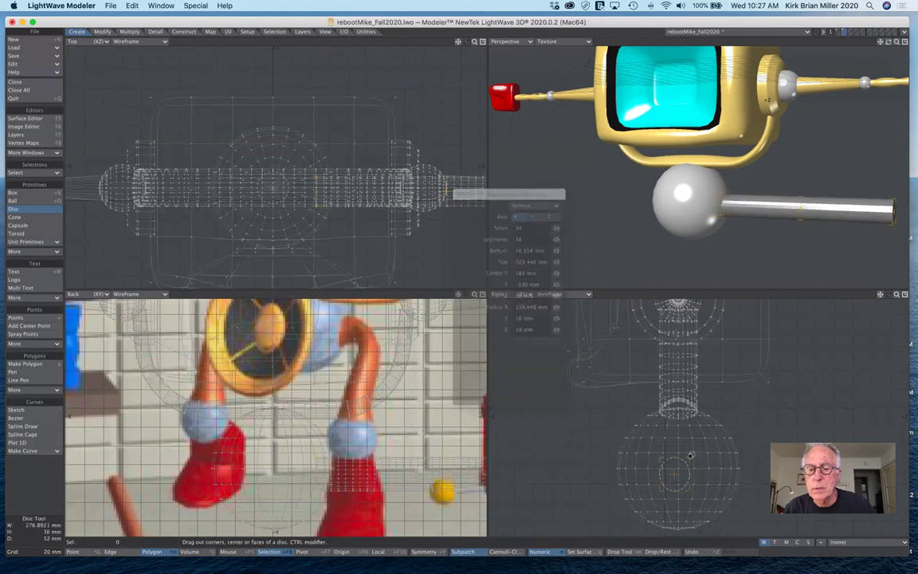
{"action": "key", "text": "n"}
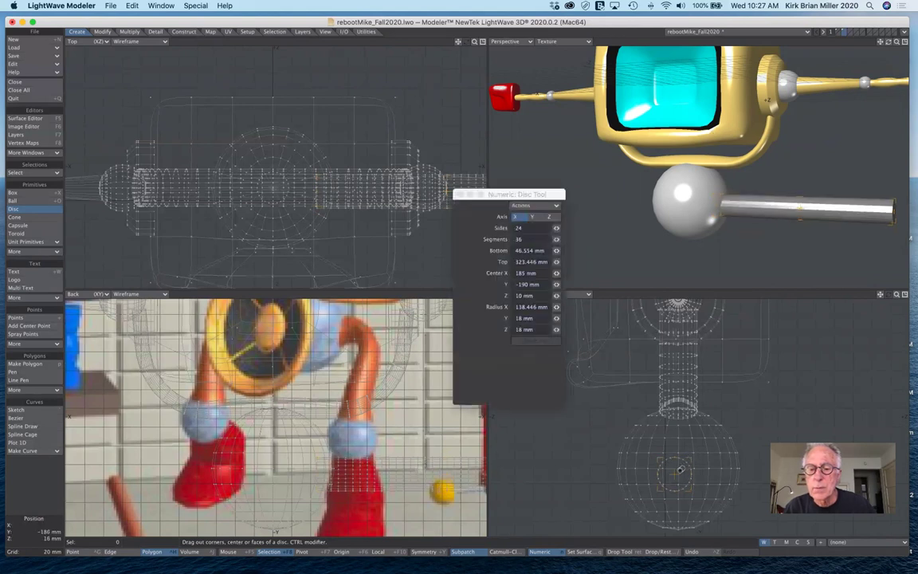
{"action": "left_click_drag", "start_coordinate": [676, 474], "coordinate": [679, 464]}
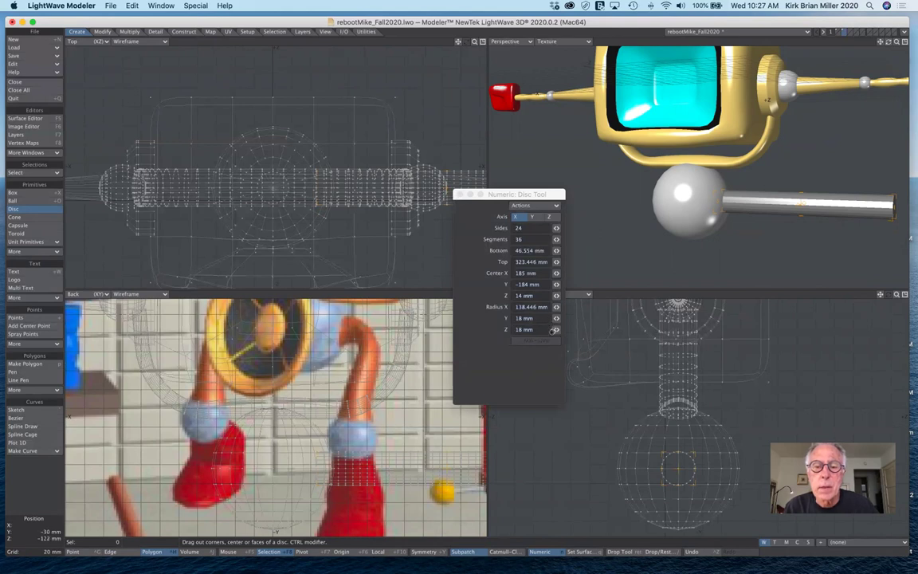
- Set the disc's Y and Z radii to 16 mm
{"action": "left_click", "coordinate": [557, 318]}
{"action": "left_click_drag", "start_coordinate": [556, 318], "coordinate": [560, 318]}
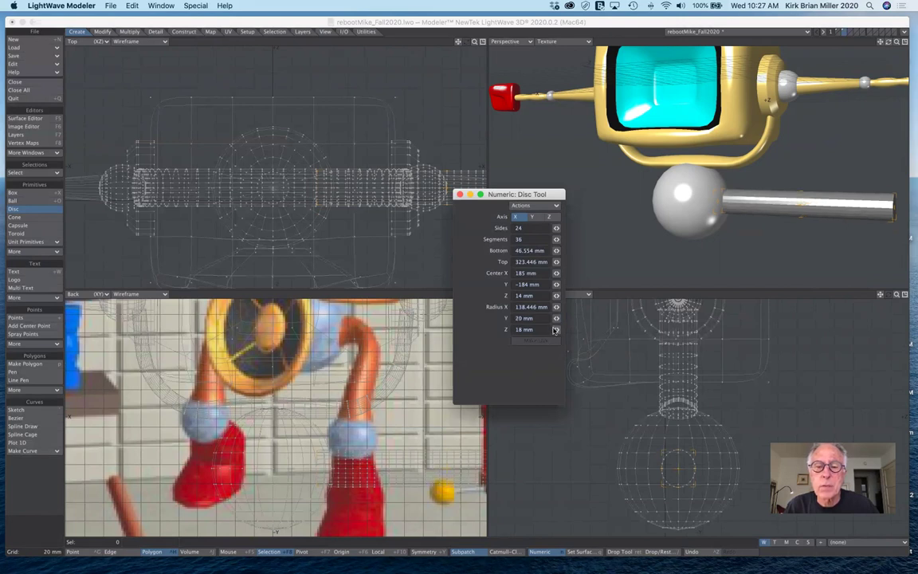
{"action": "left_click_drag", "start_coordinate": [557, 329], "coordinate": [562, 329]}
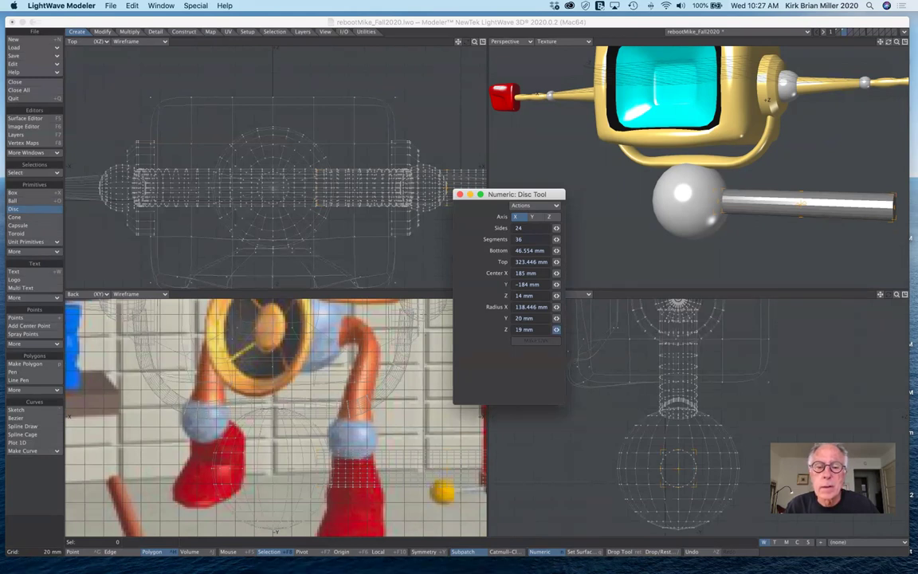
{"action": "left_click_drag", "start_coordinate": [556, 330], "coordinate": [560, 329]}
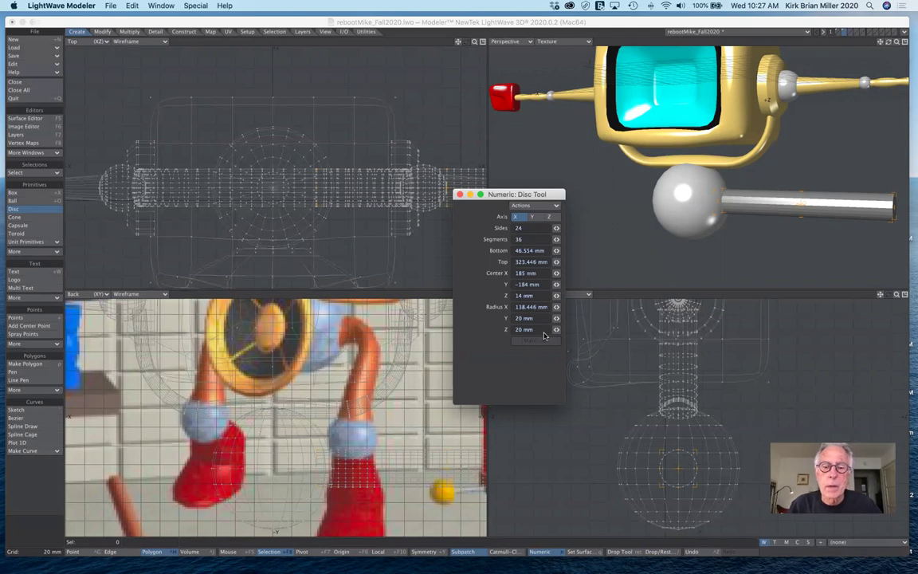
{"action": "left_click_drag", "start_coordinate": [557, 319], "coordinate": [552, 319]}
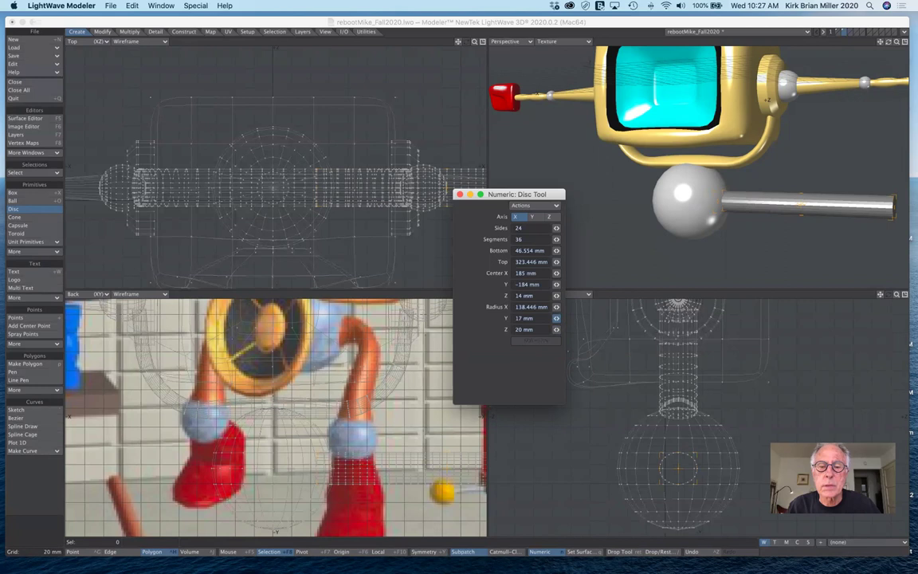
{"action": "left_click_drag", "start_coordinate": [556, 319], "coordinate": [551, 318]}
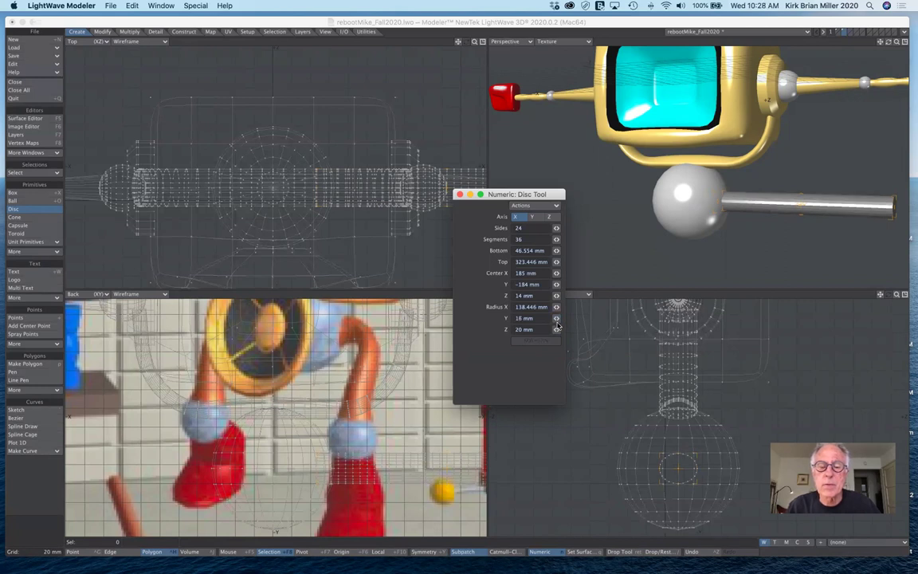
{"action": "left_click_drag", "start_coordinate": [556, 329], "coordinate": [558, 330]}
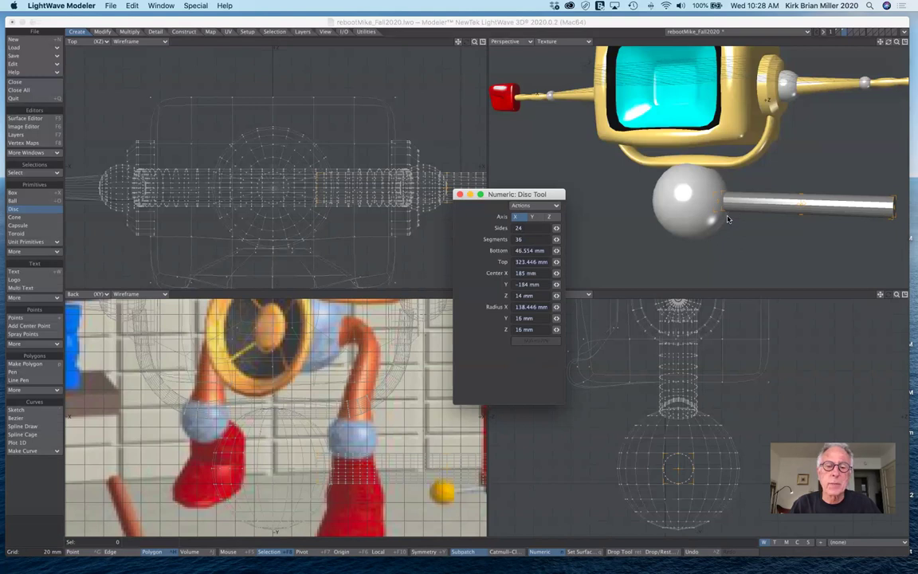
- Shorten the disc by bringing its outer end in to 270 mm along X, keeping the inner end at the ball
{"action": "left_click_drag", "start_coordinate": [527, 196], "coordinate": [543, 284]}
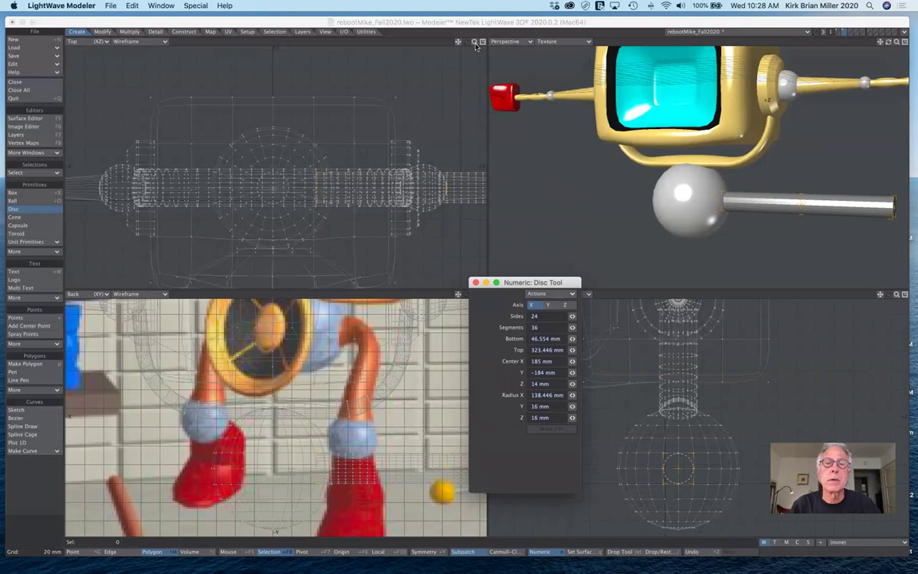
{"action": "left_click_drag", "start_coordinate": [475, 41], "coordinate": [415, 42]}
{"action": "mouse_move", "coordinate": [436, 179]}
{"action": "left_mouse_down"}
{"action": "mouse_move", "coordinate": [419, 179]}
{"action": "mouse_move", "coordinate": [424, 174]}
{"action": "left_mouse_up"}
{"action": "key", "text": "n"}
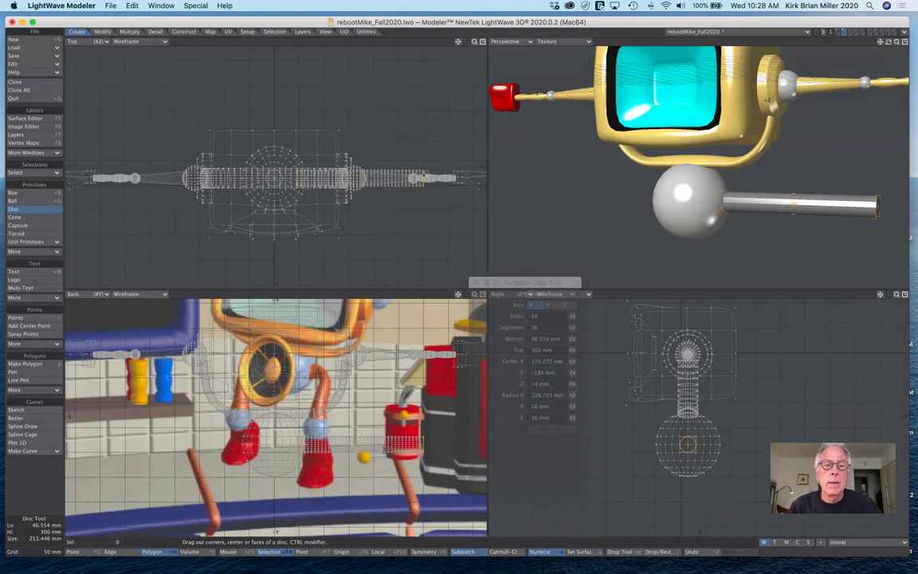
{"action": "left_click_drag", "start_coordinate": [424, 174], "coordinate": [410, 171]}
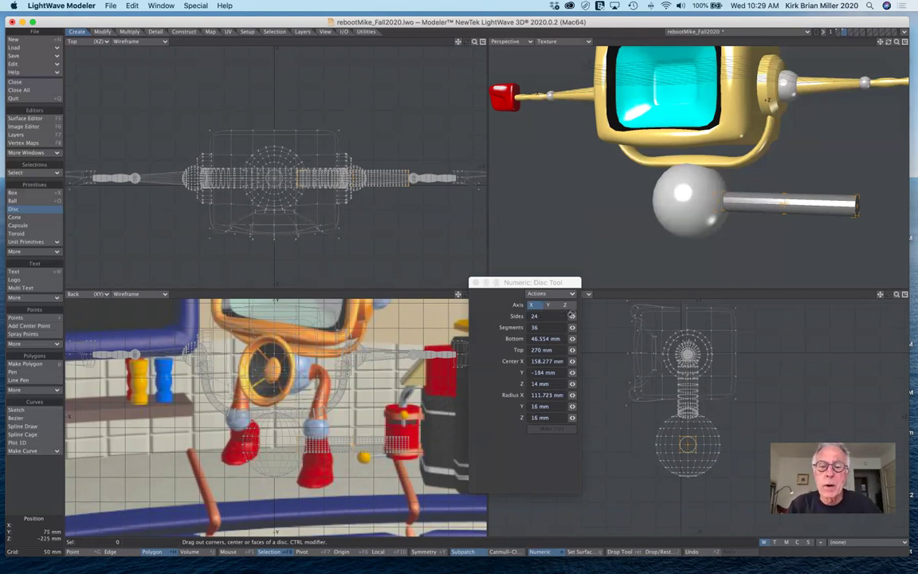
- Reduce the disc to 8 sides and finish the primitive
{"action": "left_click_drag", "start_coordinate": [572, 315], "coordinate": [553, 316]}
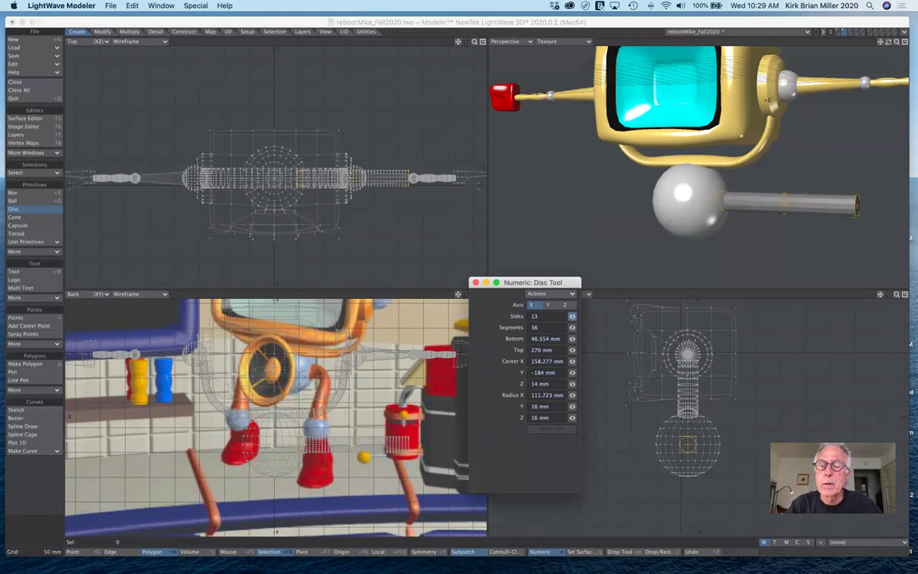
{"action": "left_click_drag", "start_coordinate": [553, 315], "coordinate": [547, 316]}
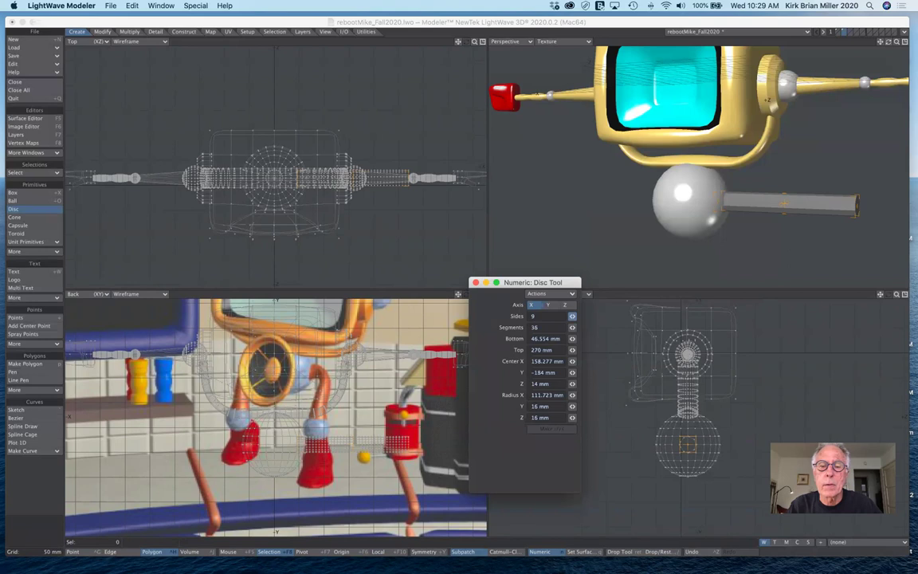
{"action": "left_click_drag", "start_coordinate": [547, 316], "coordinate": [547, 316]}
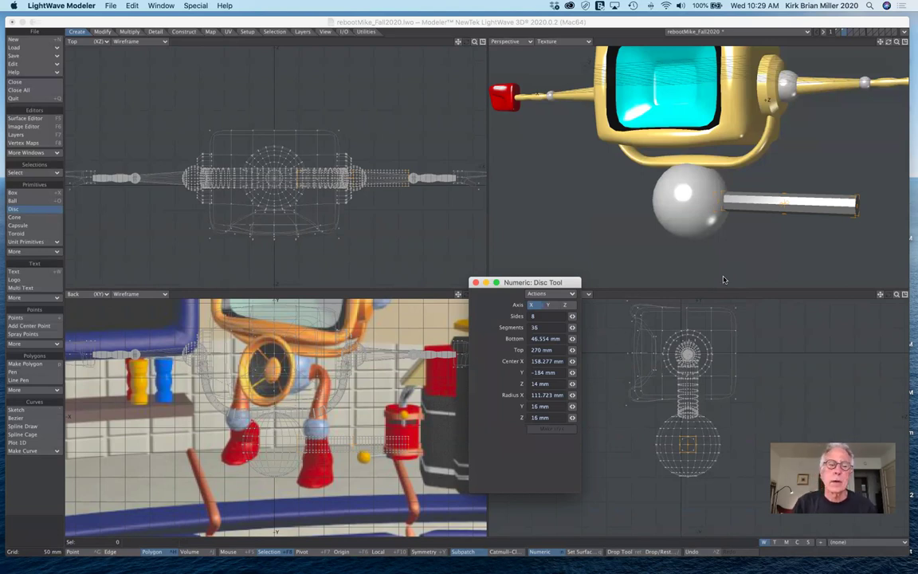
{"action": "left_click", "coordinate": [28, 211]}
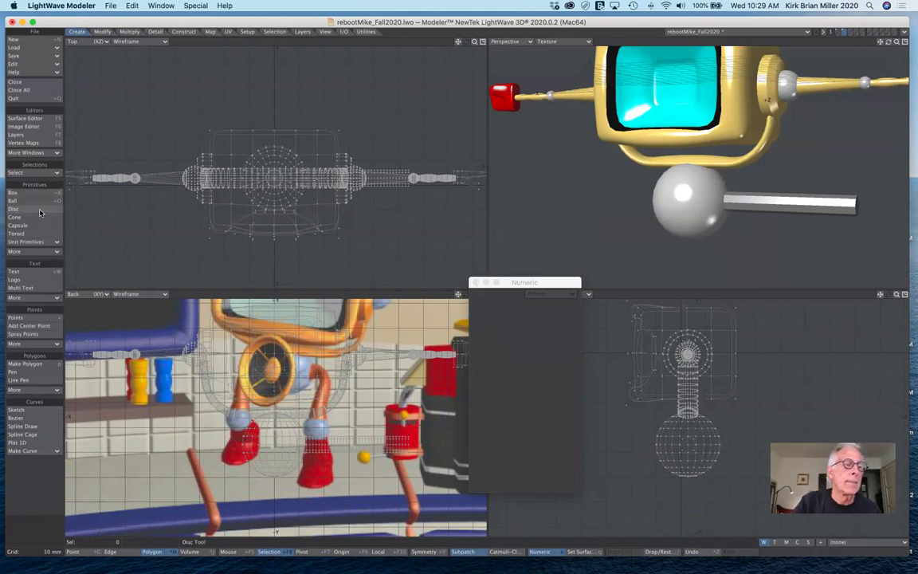
- Start the Pole Evenly tool with a fixed radial falloff of 52 mm in X and Z, centered at X 92 mm near the ball
{"action": "left_click", "coordinate": [101, 31]}
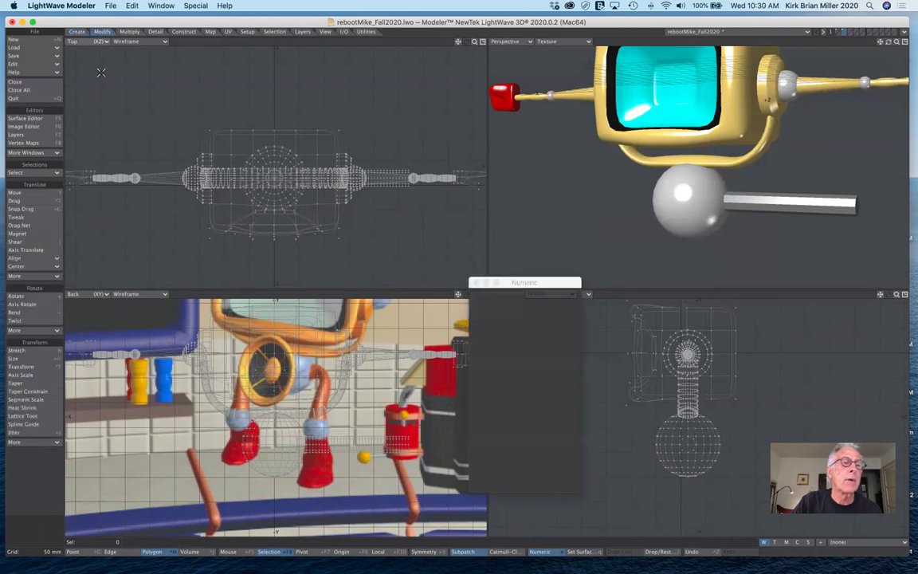
{"action": "left_click", "coordinate": [34, 444]}
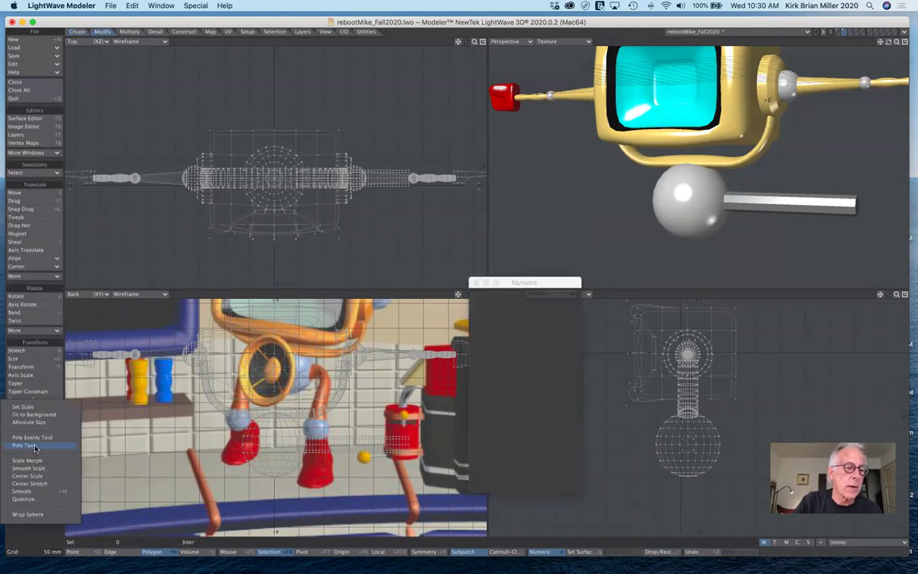
{"action": "left_click", "coordinate": [32, 438]}
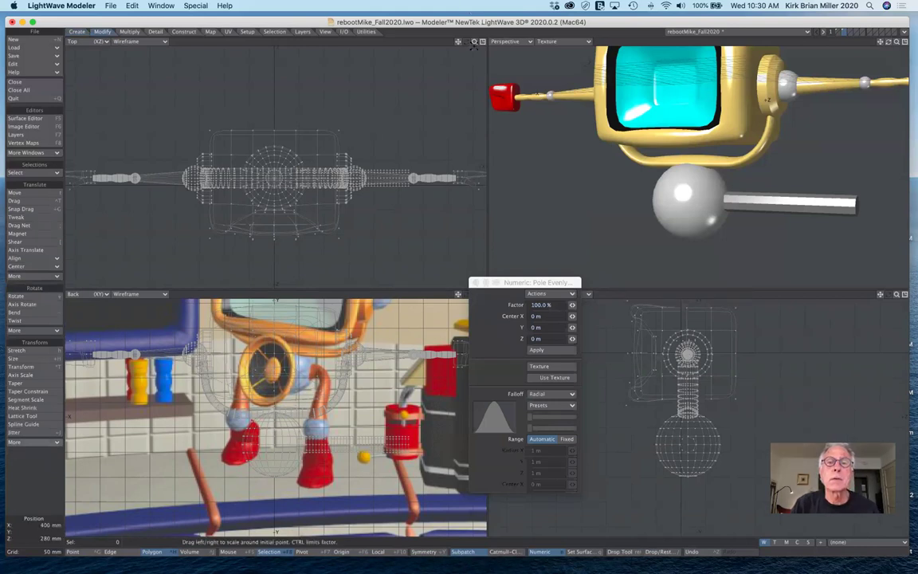
{"action": "left_click_drag", "start_coordinate": [474, 44], "coordinate": [435, 34]}
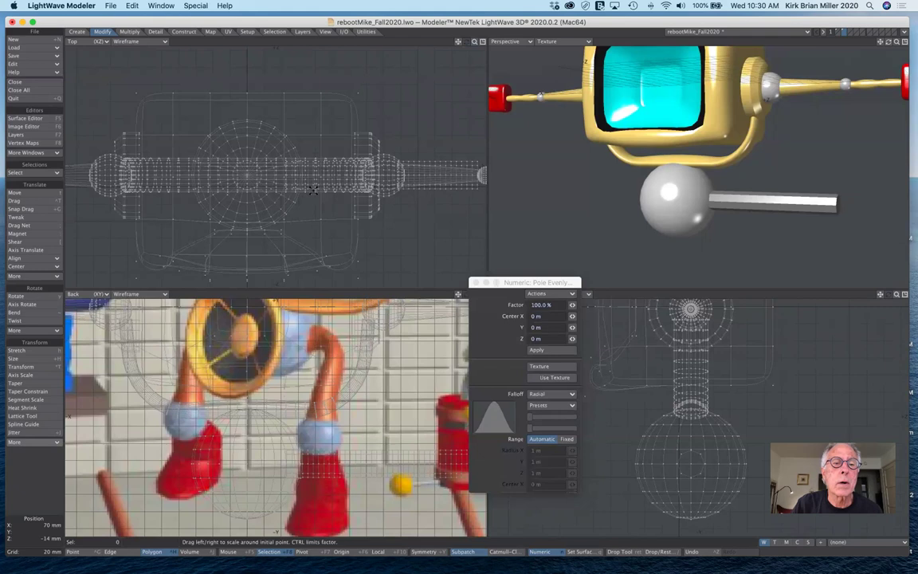
{"action": "right_click_drag", "start_coordinate": [319, 175], "coordinate": [340, 178]}
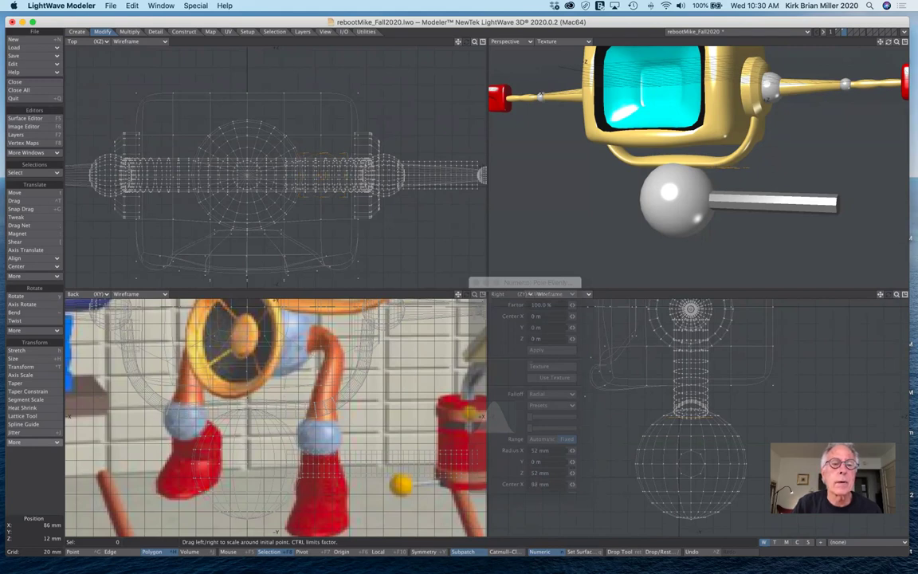
{"action": "left_click_drag", "start_coordinate": [321, 166], "coordinate": [325, 166]}
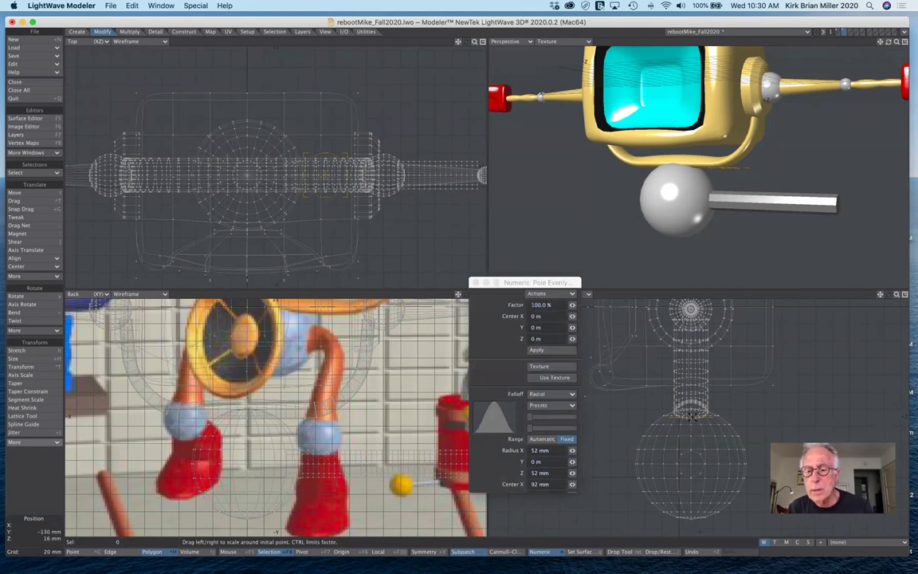
- Give the Pole Evenly falloff a Y radius of about 48 mm, center it on the limb, and broaden its falloff curve
{"action": "right_click_drag", "start_coordinate": [693, 416], "coordinate": [692, 424]}
{"action": "left_click_drag", "start_coordinate": [692, 414], "coordinate": [685, 466]}
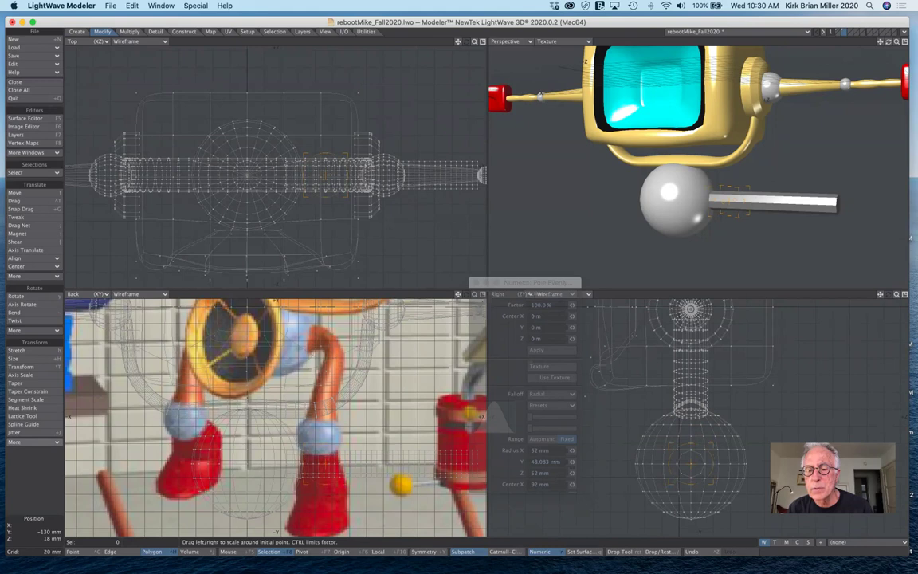
{"action": "left_click_drag", "start_coordinate": [686, 466], "coordinate": [683, 466]}
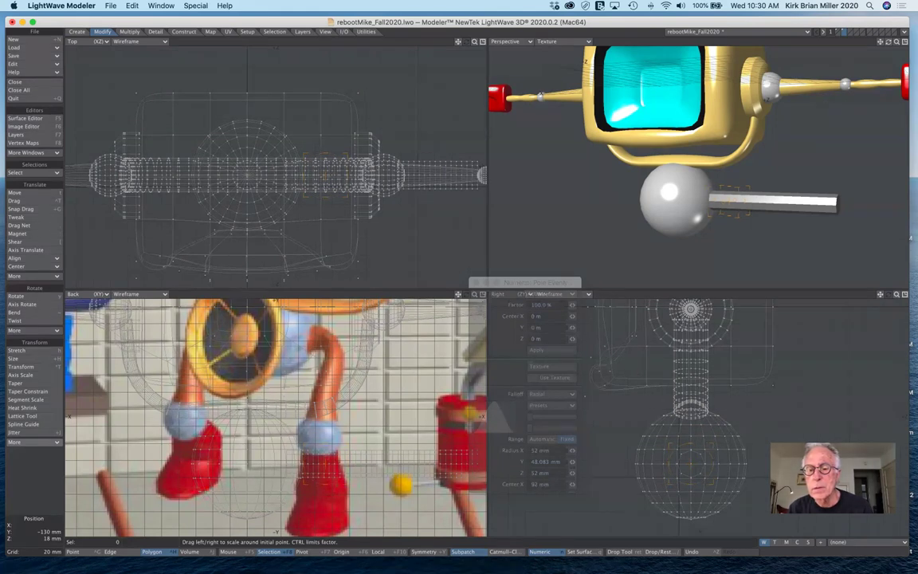
{"action": "left_click_drag", "start_coordinate": [696, 419], "coordinate": [696, 419]}
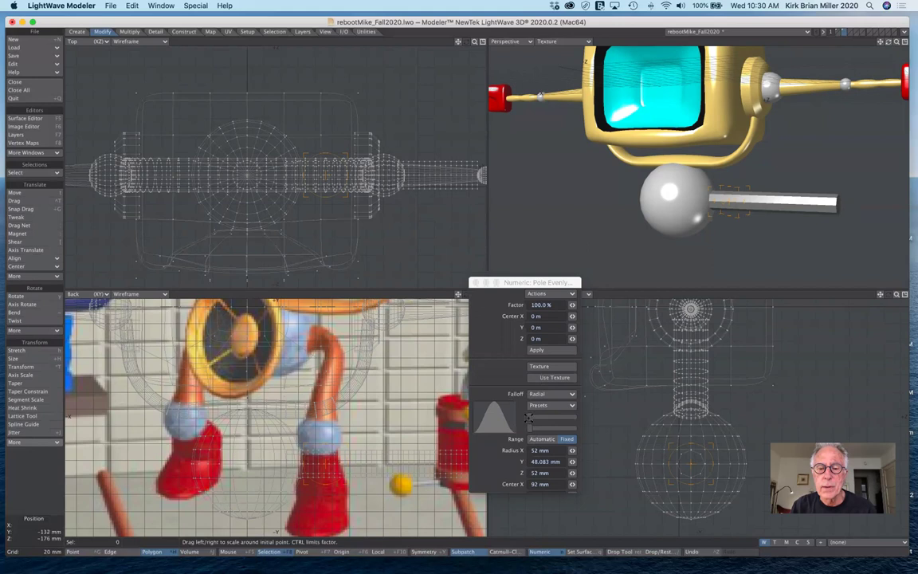
{"action": "left_click", "coordinate": [510, 417]}
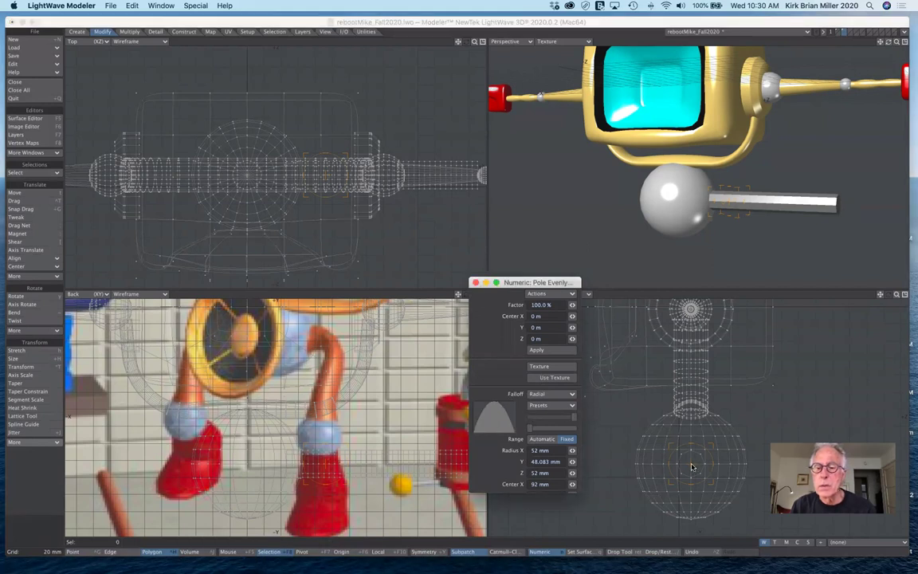
- Try scaling the limb's inner end to 86% with Pole Evenly and undo it
{"action": "left_click_drag", "start_coordinate": [692, 467], "coordinate": [685, 467]}
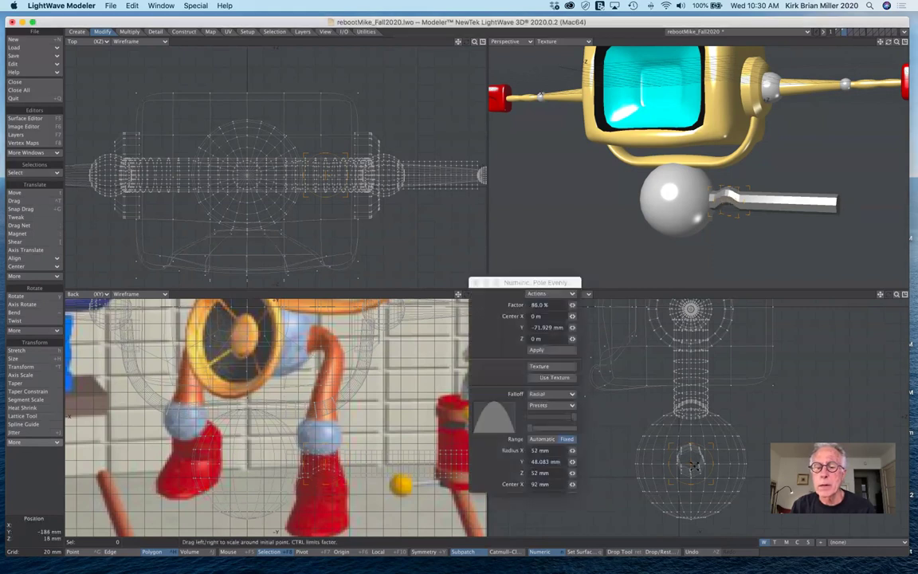
{"action": "key", "text": "super+z"}
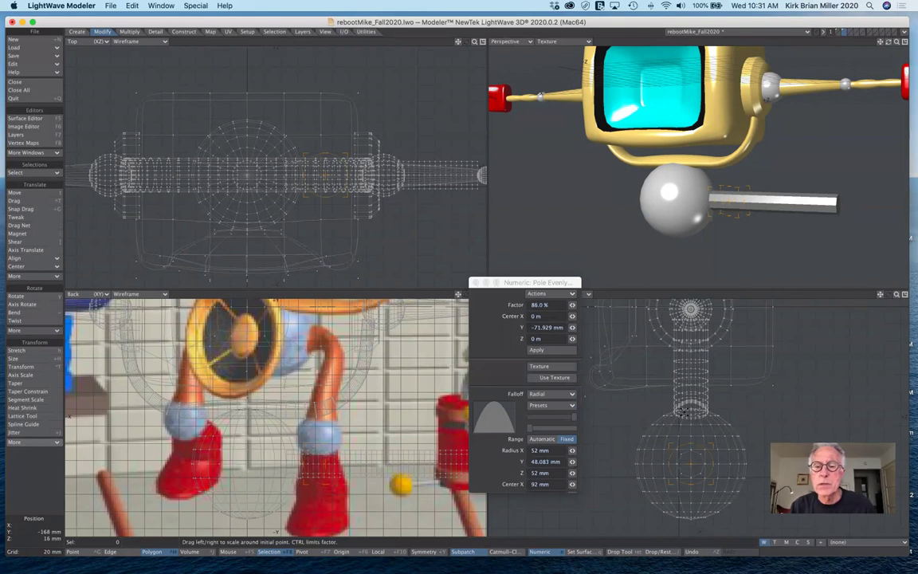
- Move the numeric window clear of the side viewport's header and change that viewport from the Right to the Left view
{"action": "left_click_drag", "start_coordinate": [569, 282], "coordinate": [481, 280]}
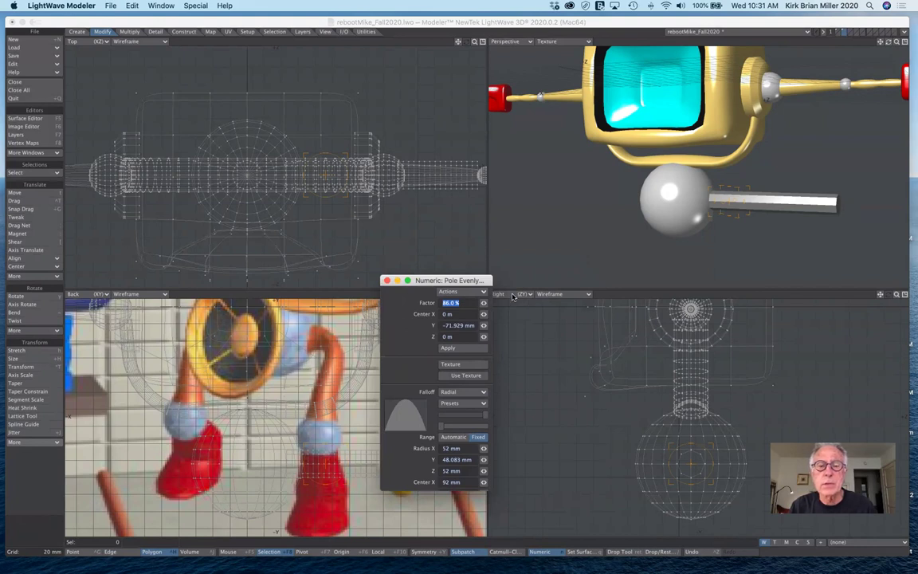
{"action": "left_click", "coordinate": [513, 295]}
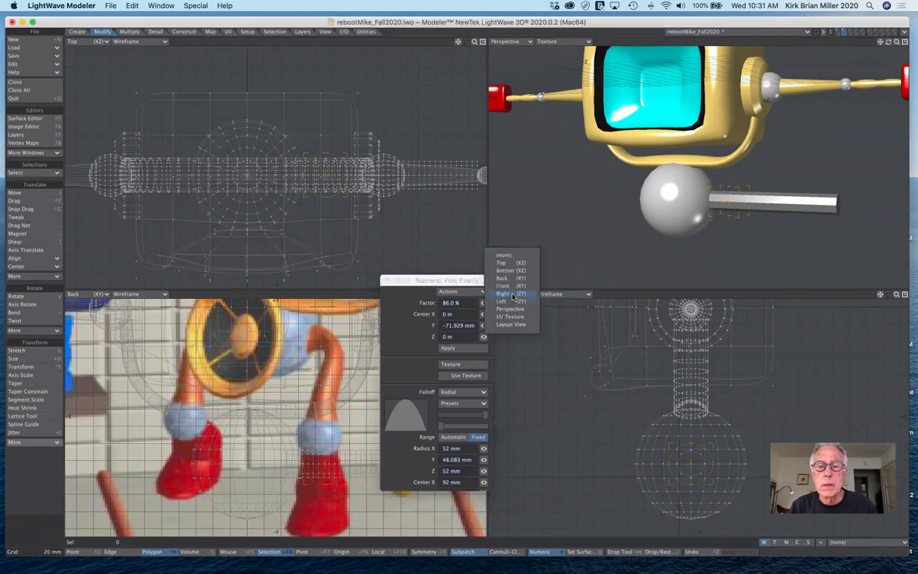
{"action": "left_click", "coordinate": [512, 301]}
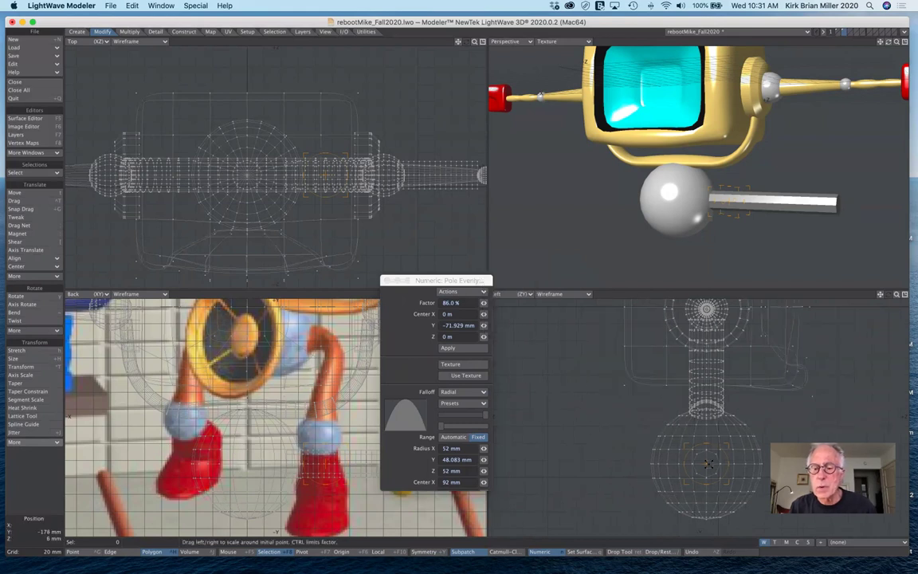
- Try scaling the limb's inner end to 95% and 116% with Pole Evenly in the Left view, and undo it
{"action": "left_click_drag", "start_coordinate": [706, 463], "coordinate": [693, 463]}
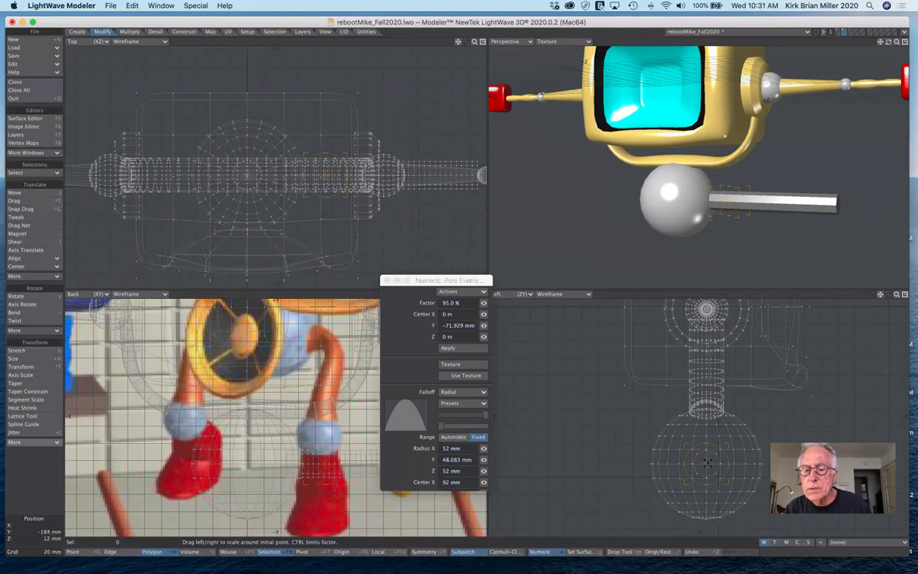
{"action": "left_click_drag", "start_coordinate": [706, 463], "coordinate": [721, 462]}
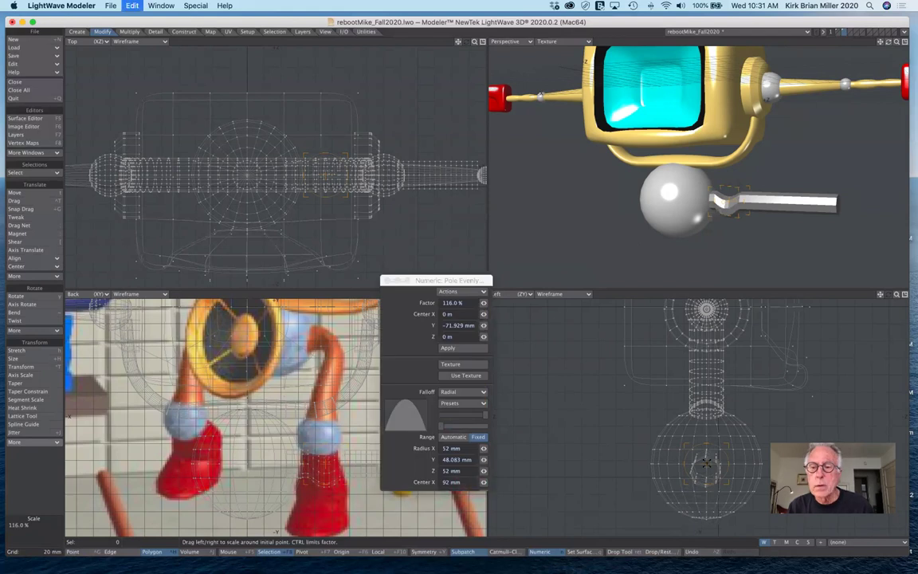
{"action": "key", "text": "super+z"}
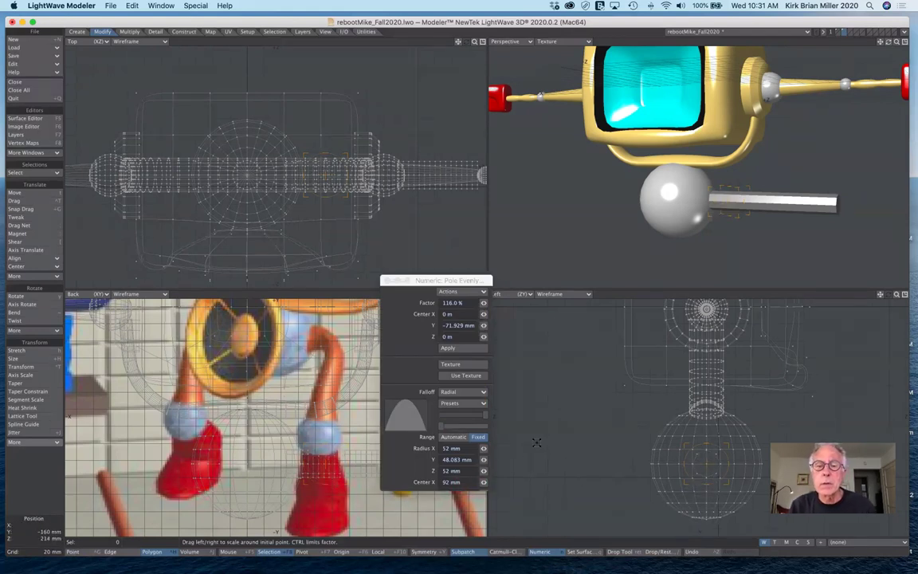
{"action": "left_click_drag", "start_coordinate": [476, 280], "coordinate": [585, 289]}
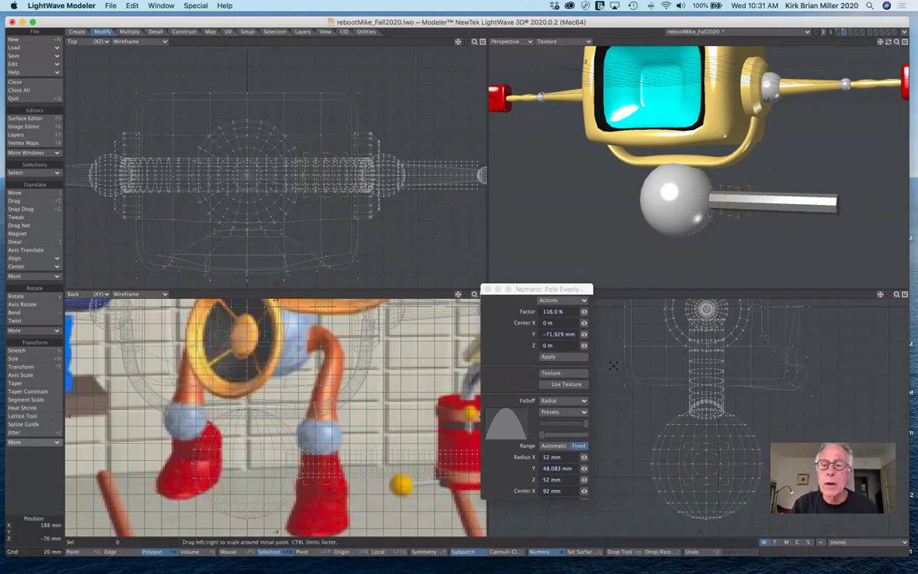
{"action": "left_click_drag", "start_coordinate": [577, 287], "coordinate": [536, 247]}
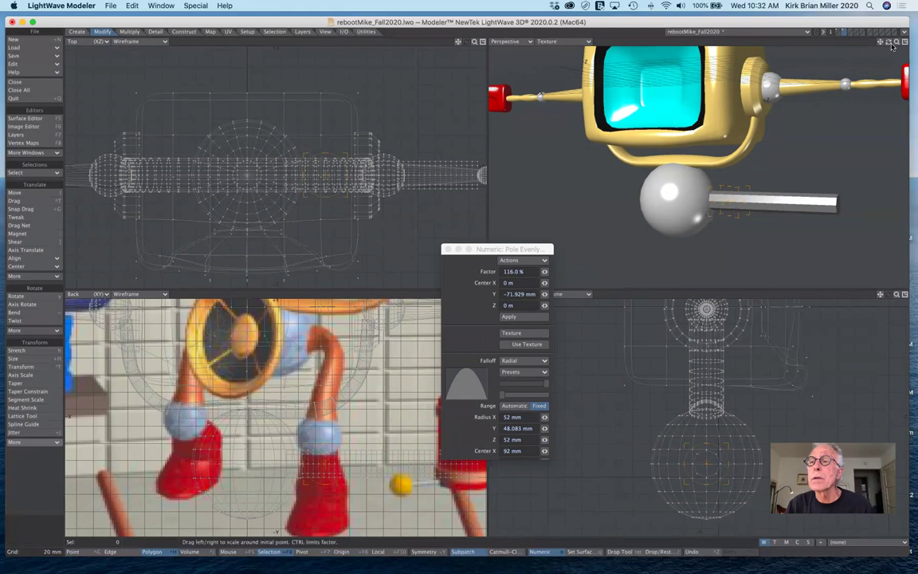
- Try scaling the limb's inner end with Pole Evenly in the Perspective view, using factors of 88% and 146%
{"action": "left_click_drag", "start_coordinate": [888, 41], "coordinate": [776, 46]}
{"action": "left_click_drag", "start_coordinate": [888, 41], "coordinate": [888, 41]}
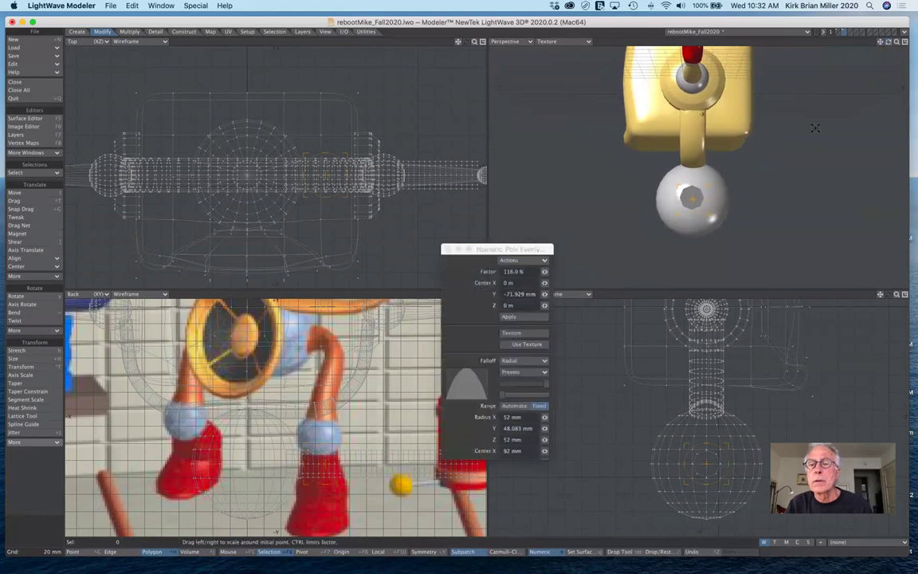
{"action": "left_click_drag", "start_coordinate": [694, 200], "coordinate": [682, 200]}
{"action": "mouse_move", "coordinate": [636, 416]}
{"action": "left_mouse_down"}
{"action": "mouse_move", "coordinate": [634, 427]}
{"action": "mouse_move", "coordinate": [637, 410]}
{"action": "left_mouse_up"}
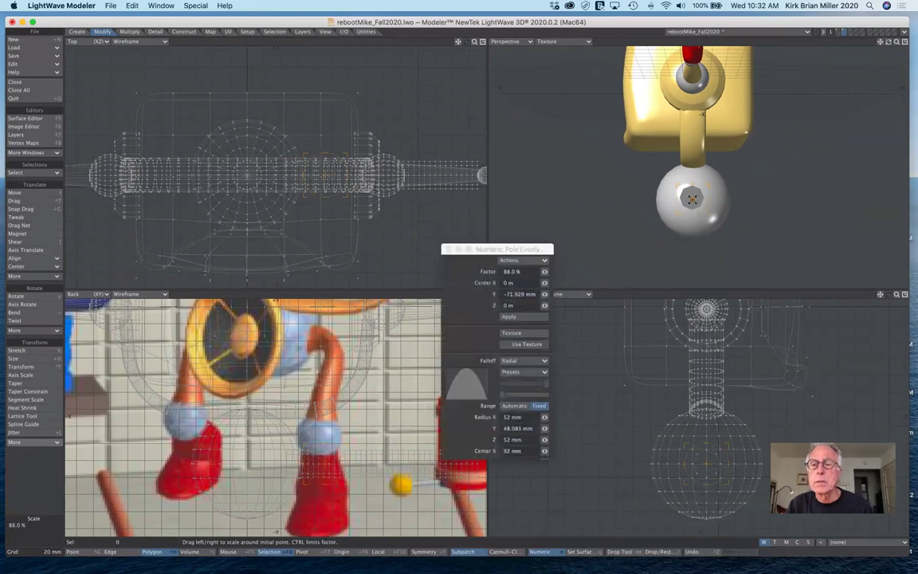
{"action": "left_click_drag", "start_coordinate": [878, 38], "coordinate": [809, 49]}
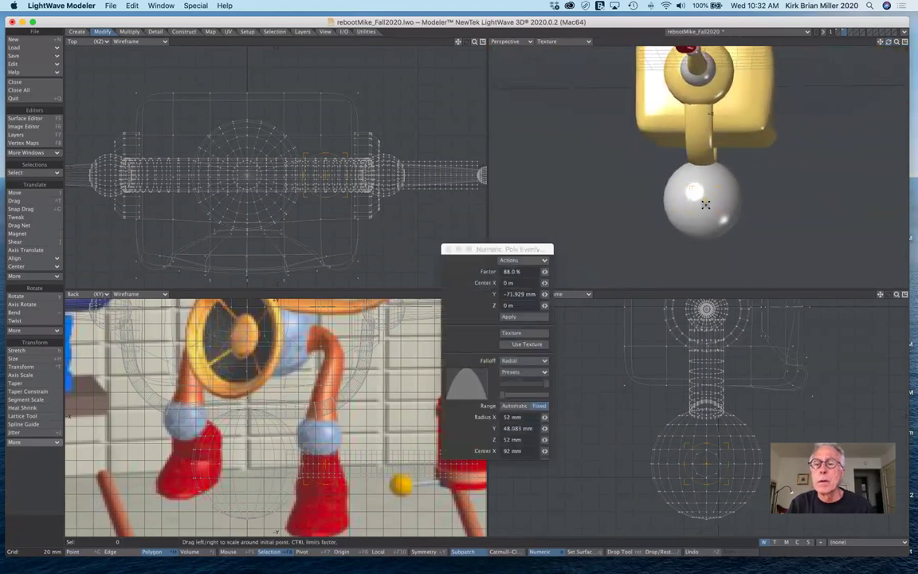
{"action": "left_click_drag", "start_coordinate": [705, 203], "coordinate": [704, 202]}
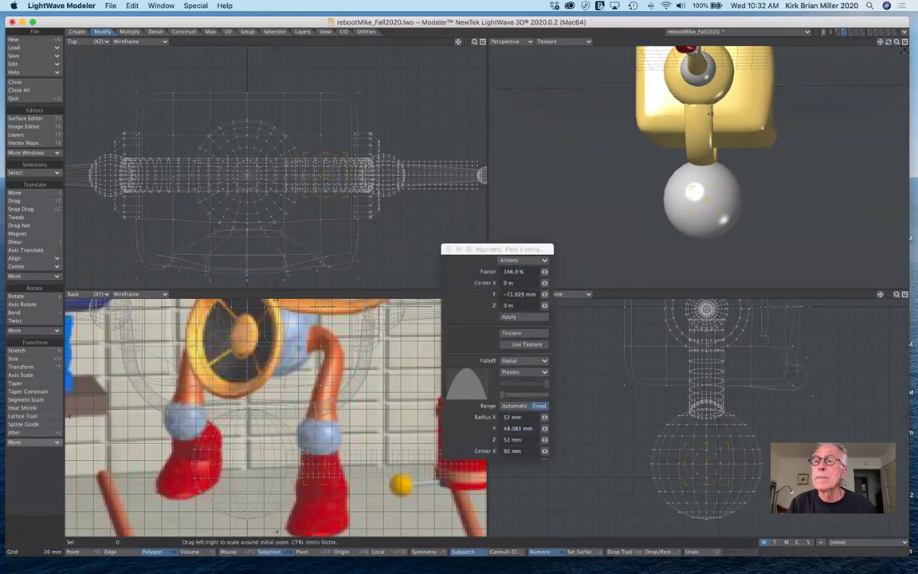
{"action": "mouse_move", "coordinate": [889, 44]}
{"action": "left_mouse_down"}
{"action": "mouse_move", "coordinate": [838, 45]}
{"action": "mouse_move", "coordinate": [902, 45]}
{"action": "mouse_move", "coordinate": [887, 45]}
{"action": "left_mouse_up"}
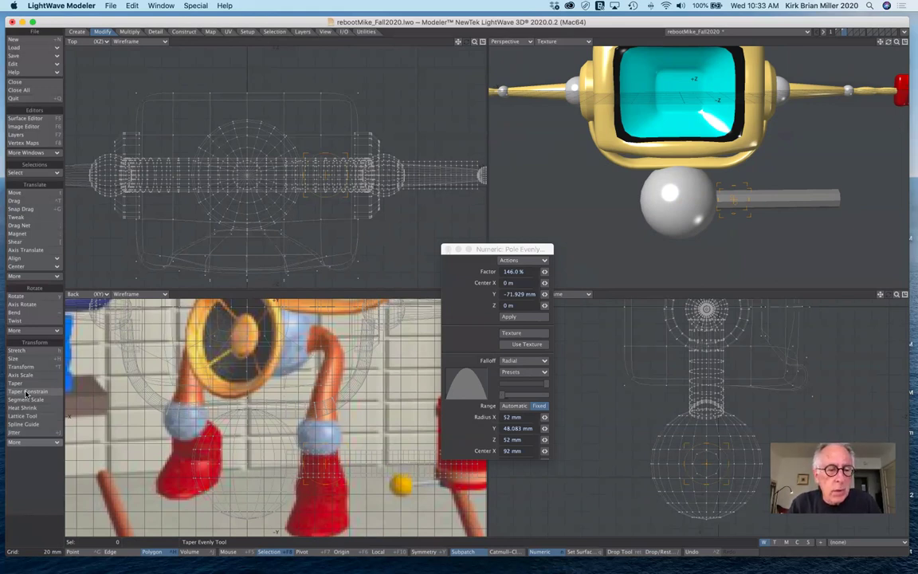
- Drop the Pole Evenly tool with the limb left straight and save all objects
{"action": "left_click", "coordinate": [48, 443]}
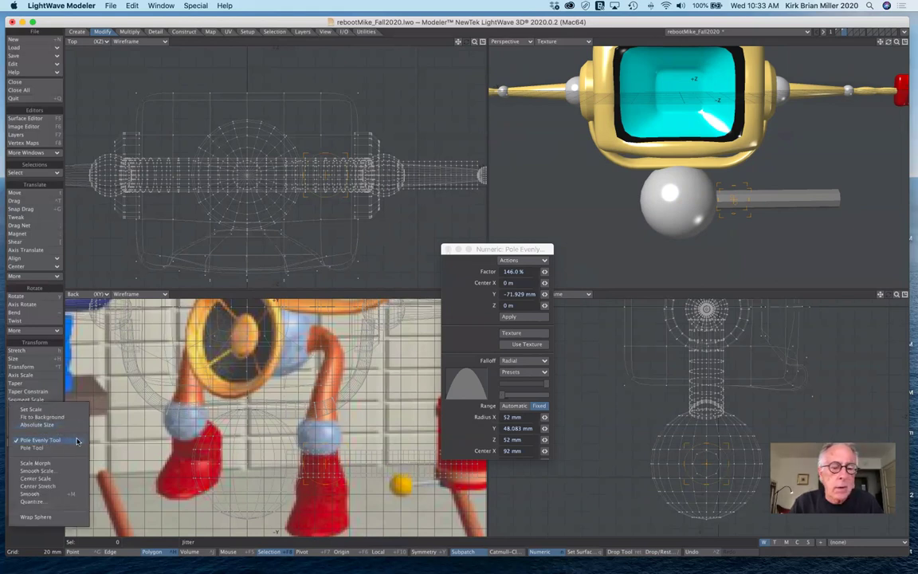
{"action": "left_click", "coordinate": [78, 441]}
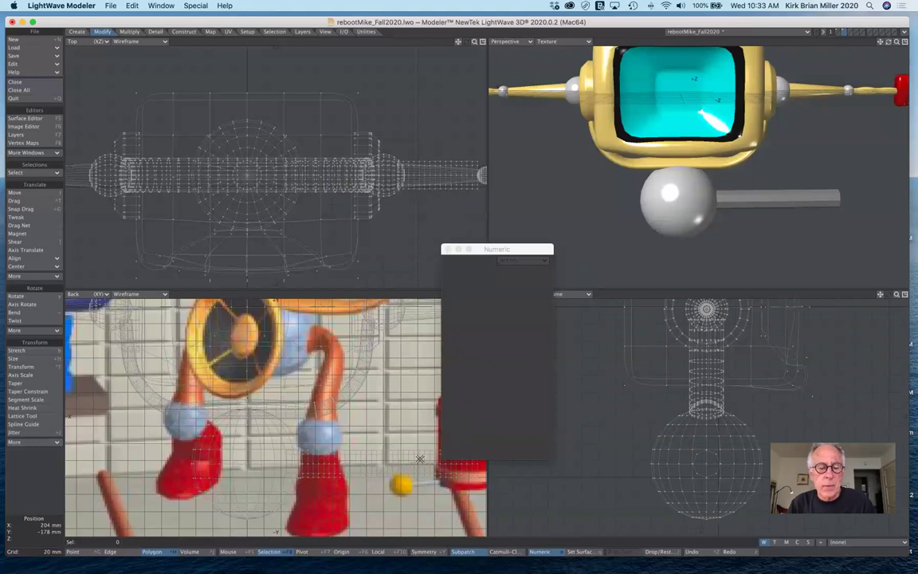
{"action": "left_click", "coordinate": [42, 58]}
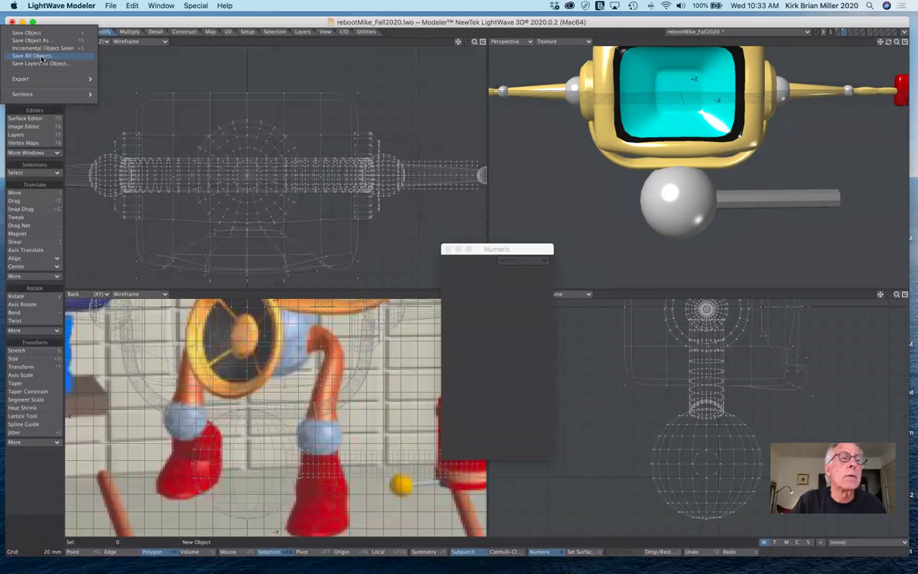
{"action": "left_click", "coordinate": [41, 56]}
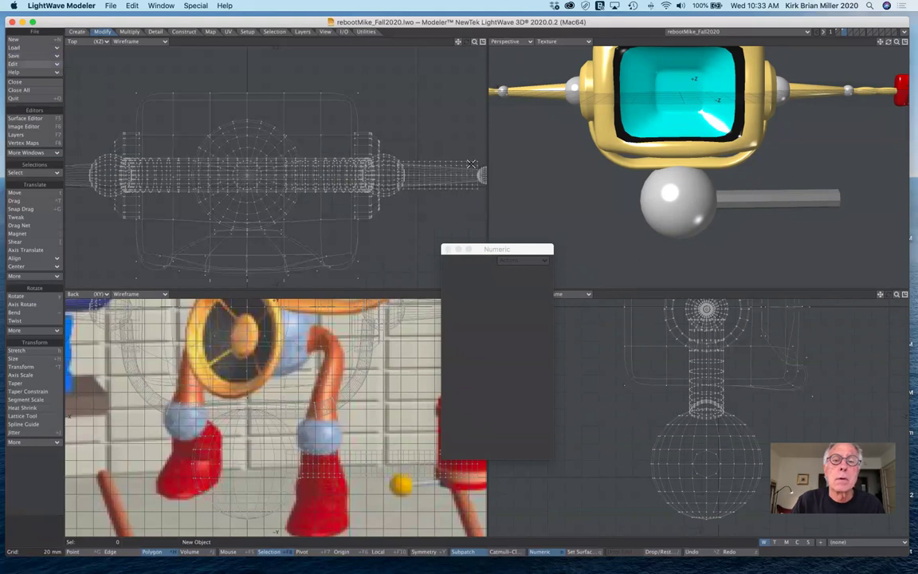
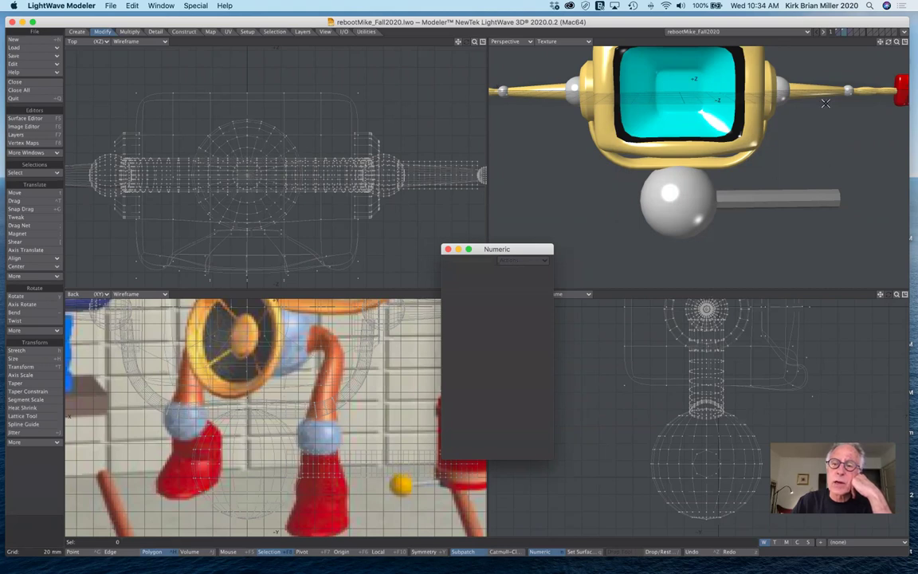
- Cut the whole limb from the body layer and paste it into the empty third layer, showing the body as background
{"action": "mouse_move", "coordinate": [749, 195]}
{"action": "left_mouse_down"}
{"action": "mouse_move", "coordinate": [749, 205]}
{"action": "mouse_move", "coordinate": [765, 205]}
{"action": "left_mouse_up"}
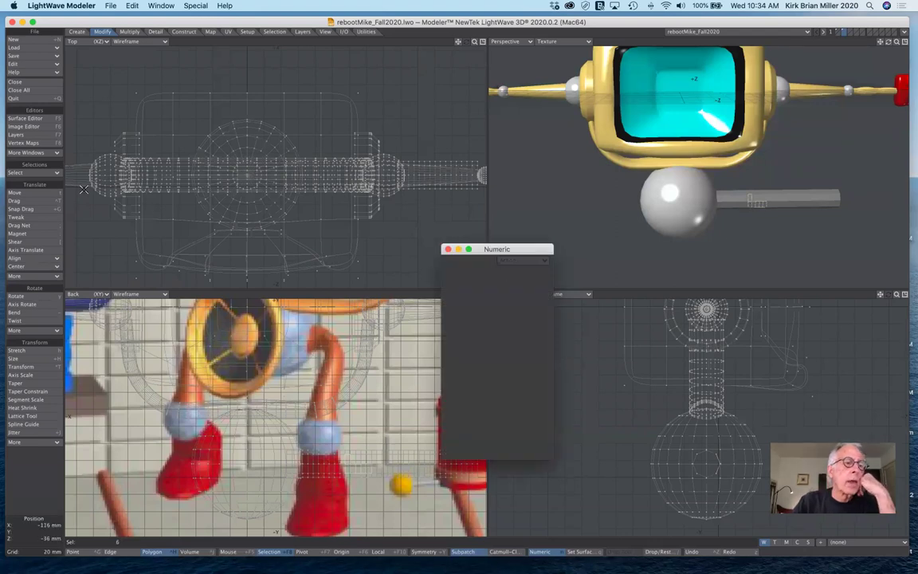
{"action": "left_click", "coordinate": [47, 173]}
{"action": "left_click", "coordinate": [50, 176]}
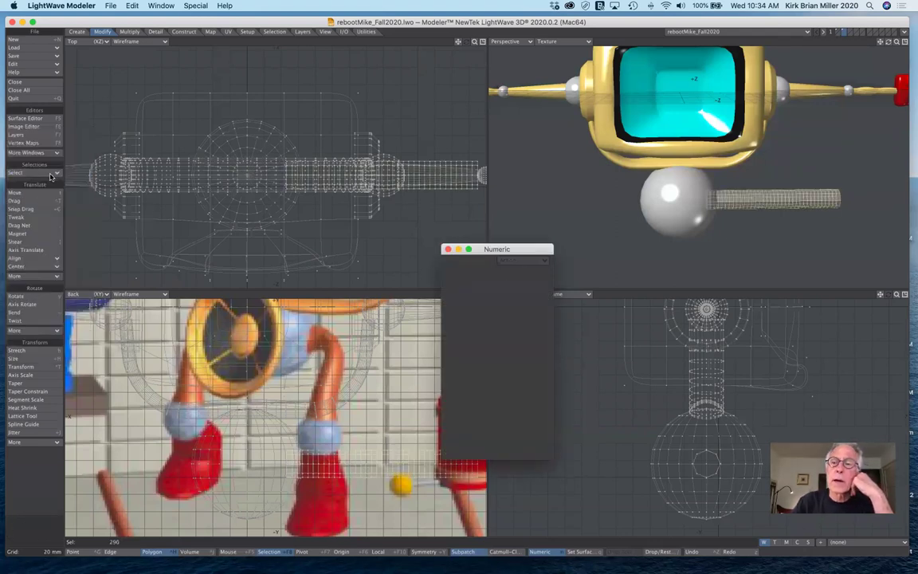
{"action": "key", "text": "super+x"}
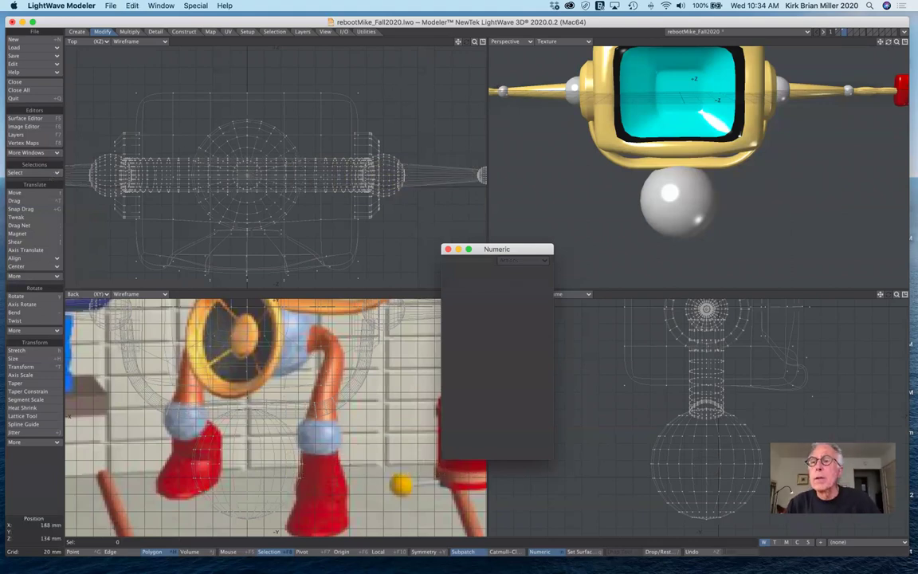
{"action": "left_click", "coordinate": [851, 31]}
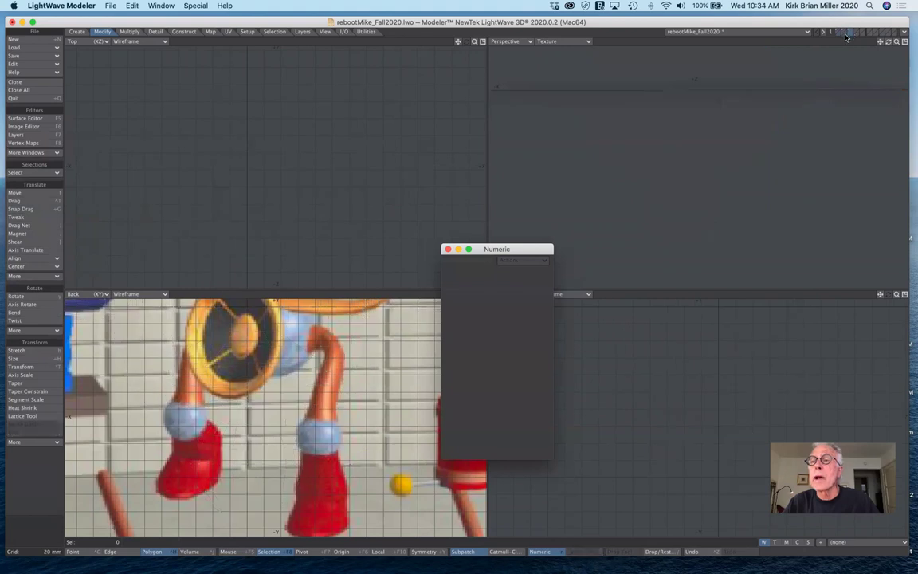
{"action": "left_click", "coordinate": [846, 35]}
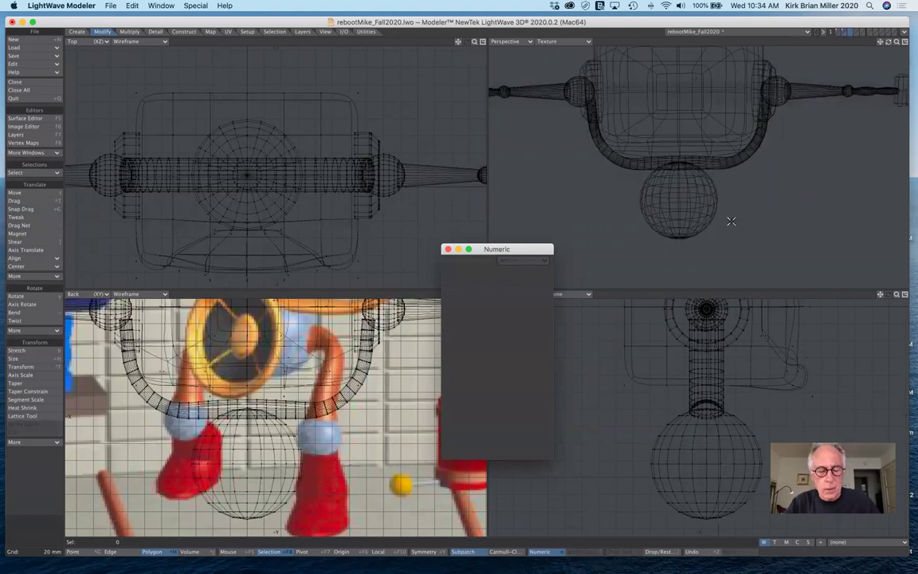
{"action": "key", "text": "v"}
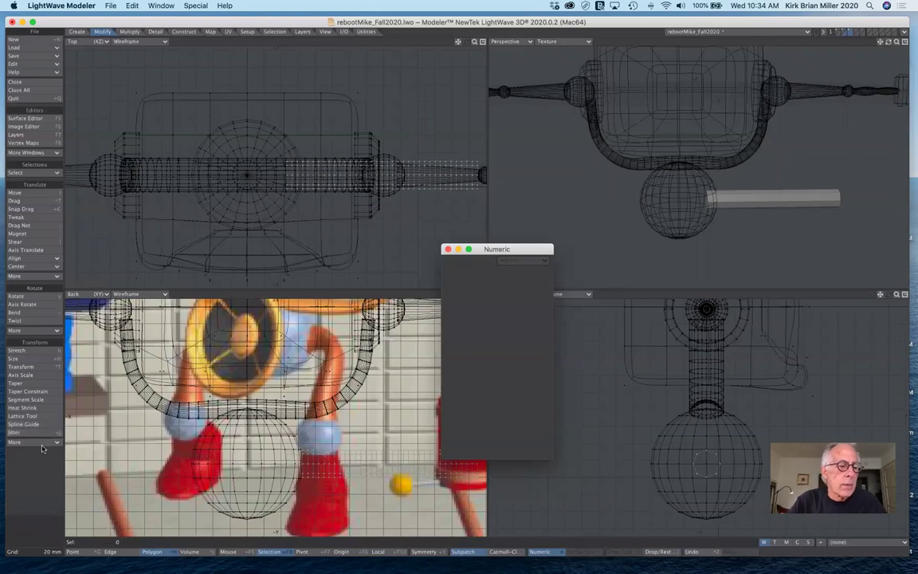
- Restart Pole Evenly on the separated limb and try narrowing its inner end to 70% in the Left view
{"action": "left_click", "coordinate": [36, 442]}
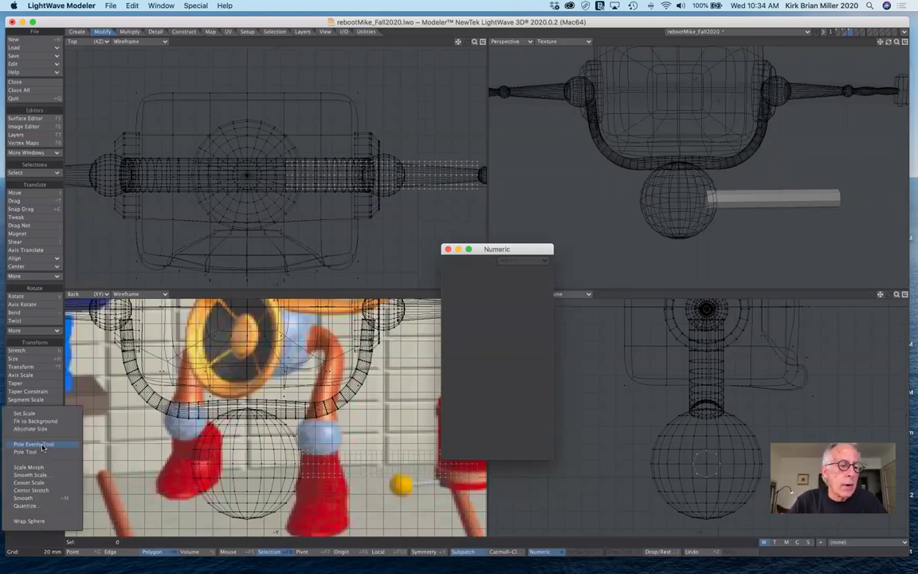
{"action": "left_click", "coordinate": [42, 447]}
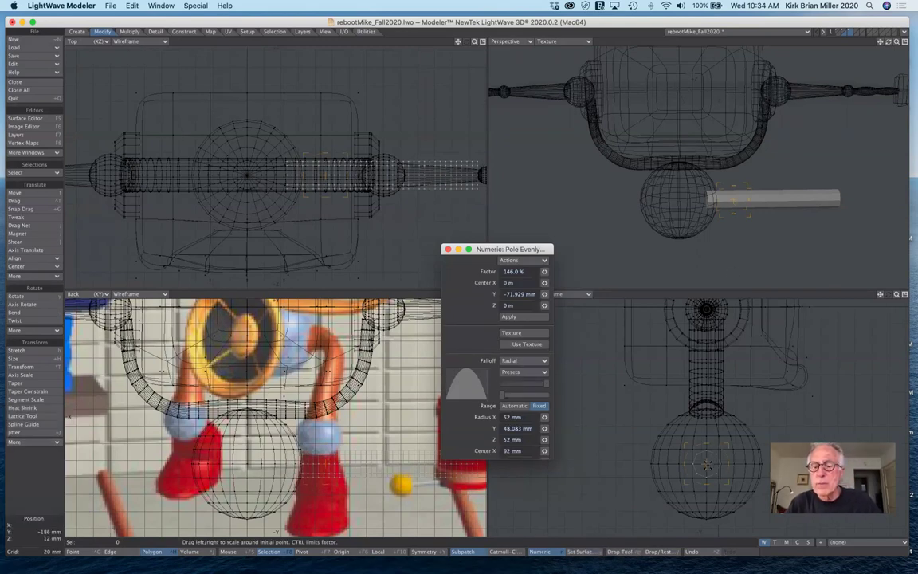
{"action": "left_click_drag", "start_coordinate": [707, 463], "coordinate": [737, 463]}
{"action": "left_click_drag", "start_coordinate": [326, 464], "coordinate": [298, 464]}
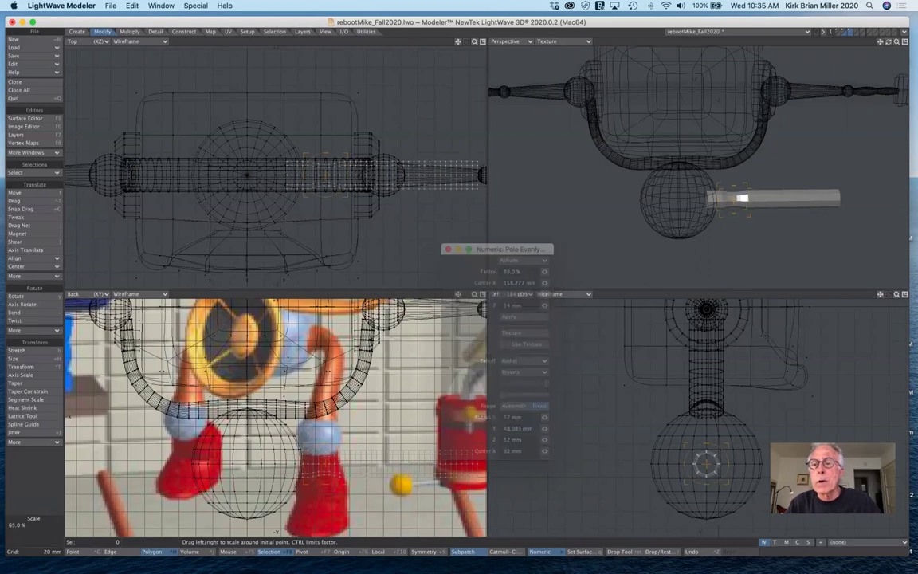
{"action": "left_click_drag", "start_coordinate": [687, 463], "coordinate": [692, 462]}
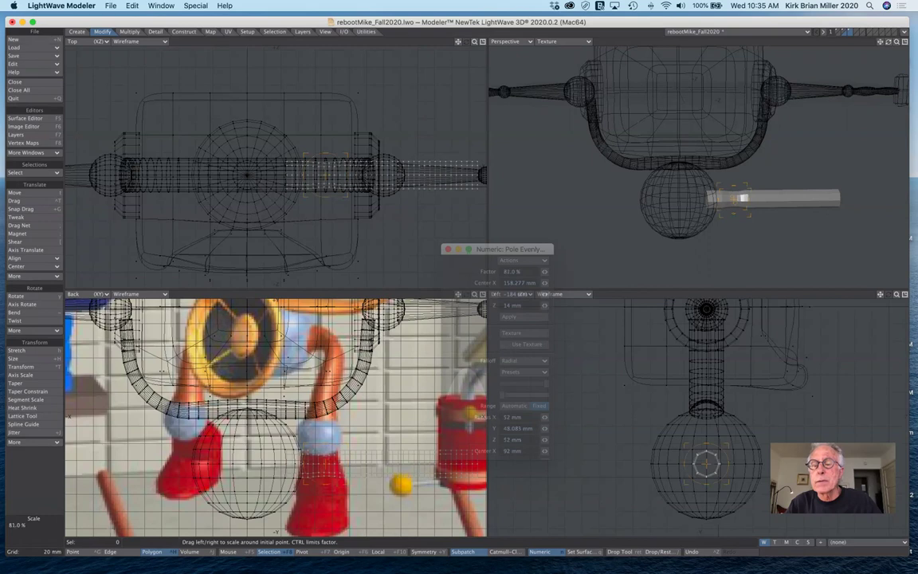
{"action": "left_click_drag", "start_coordinate": [690, 462], "coordinate": [684, 463]}
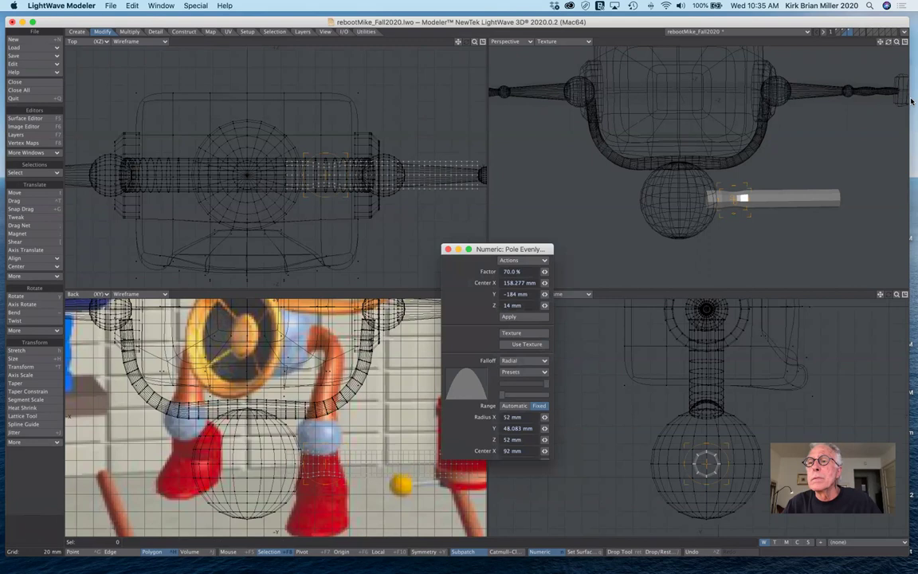
- Center the Pole Evenly radial falloff at X 86 mm, narrow the limb near the ball to 64%, and drop the tool
{"action": "left_click_drag", "start_coordinate": [888, 42], "coordinate": [880, 42]}
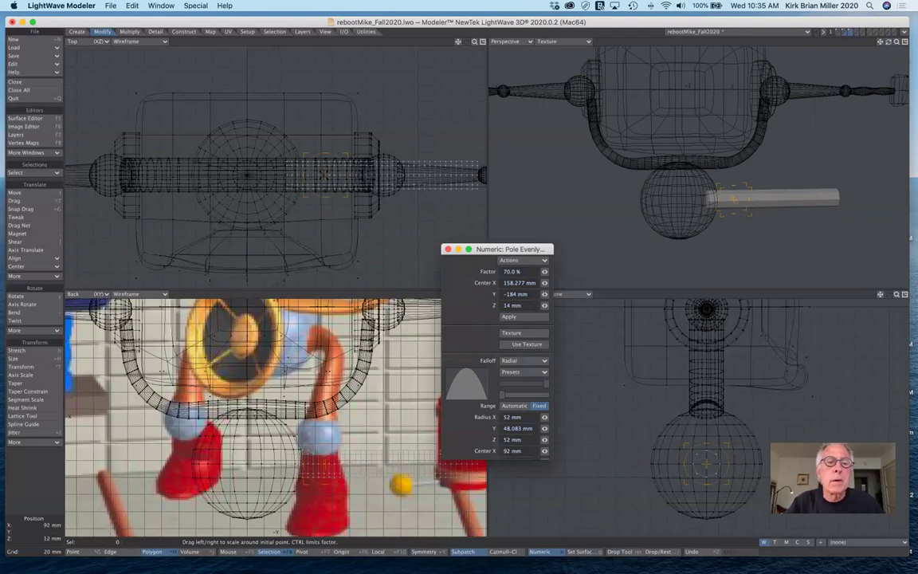
{"action": "left_click_drag", "start_coordinate": [325, 175], "coordinate": [324, 176]}
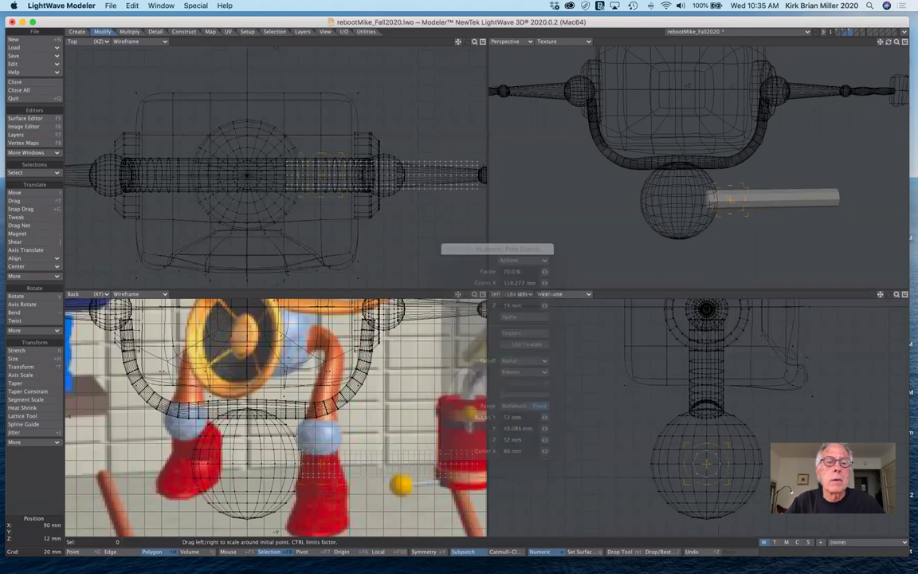
{"action": "left_click_drag", "start_coordinate": [290, 158], "coordinate": [290, 157]}
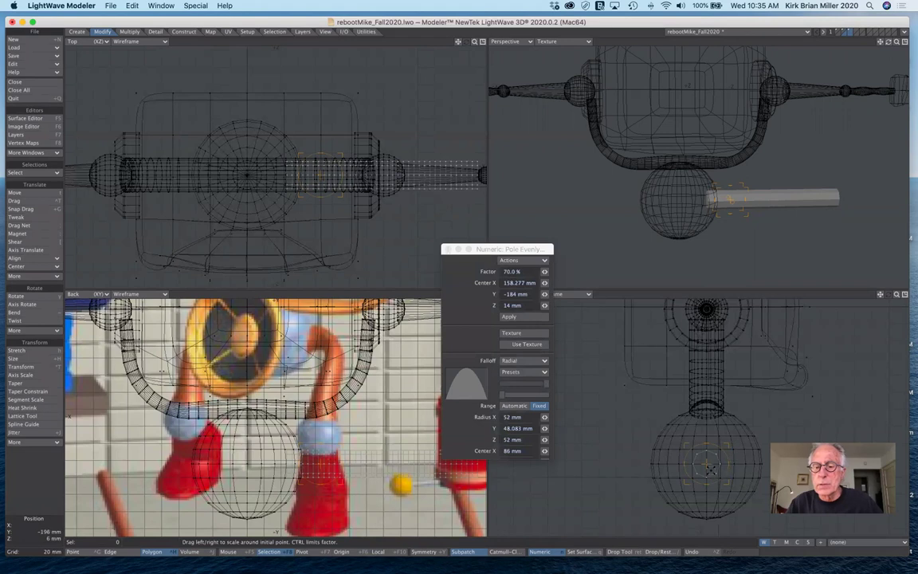
{"action": "left_click_drag", "start_coordinate": [706, 464], "coordinate": [730, 465]}
{"action": "left_click_drag", "start_coordinate": [327, 157], "coordinate": [252, 157]}
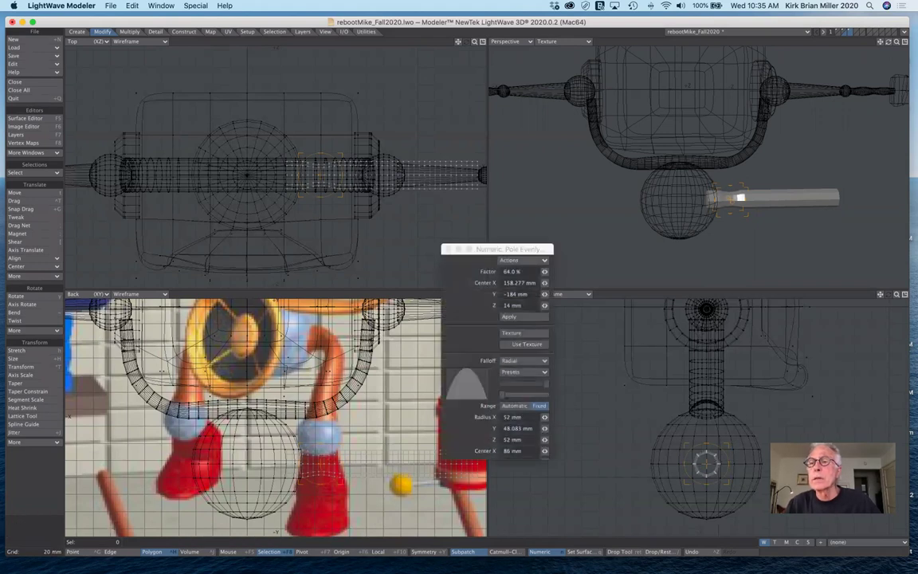
{"action": "mouse_move", "coordinate": [889, 41]}
{"action": "left_mouse_down"}
{"action": "mouse_move", "coordinate": [812, 44]}
{"action": "mouse_move", "coordinate": [873, 44]}
{"action": "left_mouse_up"}
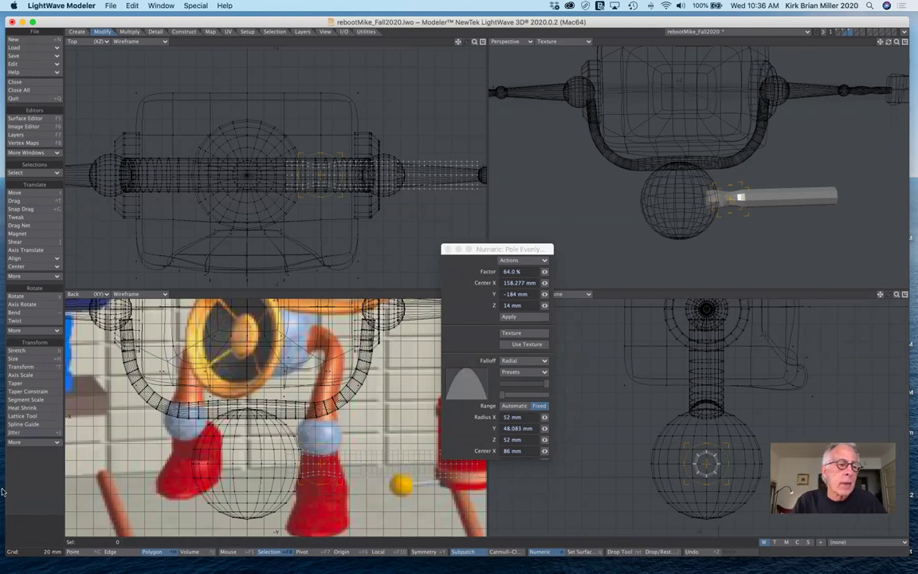
{"action": "left_click", "coordinate": [37, 442]}
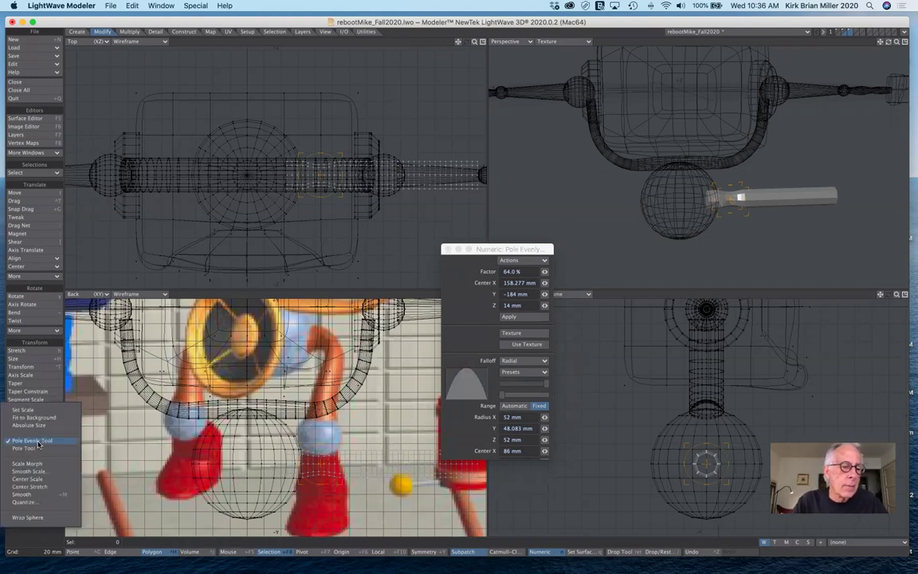
{"action": "left_click", "coordinate": [37, 442]}
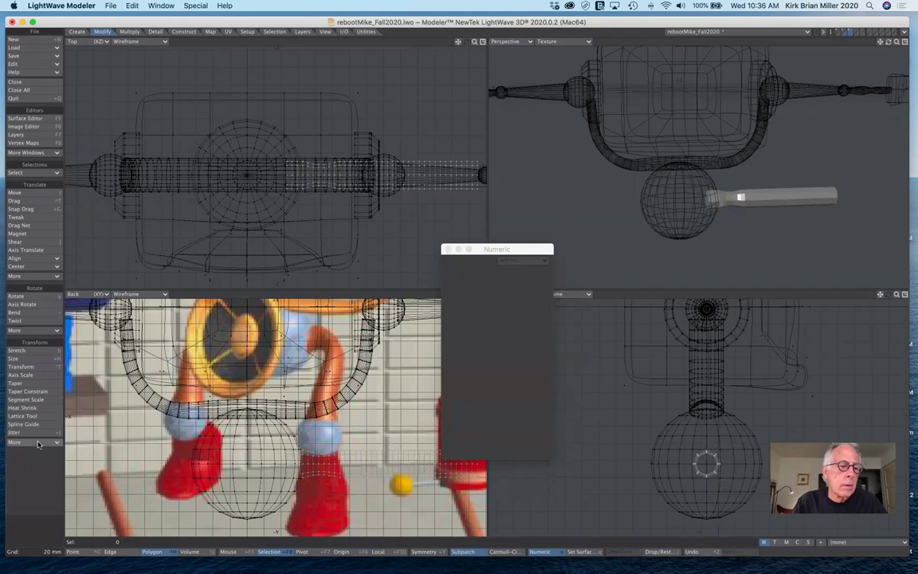
- Start Stretch on the limb and scale it to a 100.8% horizontal factor around X 158.277 mm in the Top view
{"action": "left_click", "coordinate": [35, 352]}
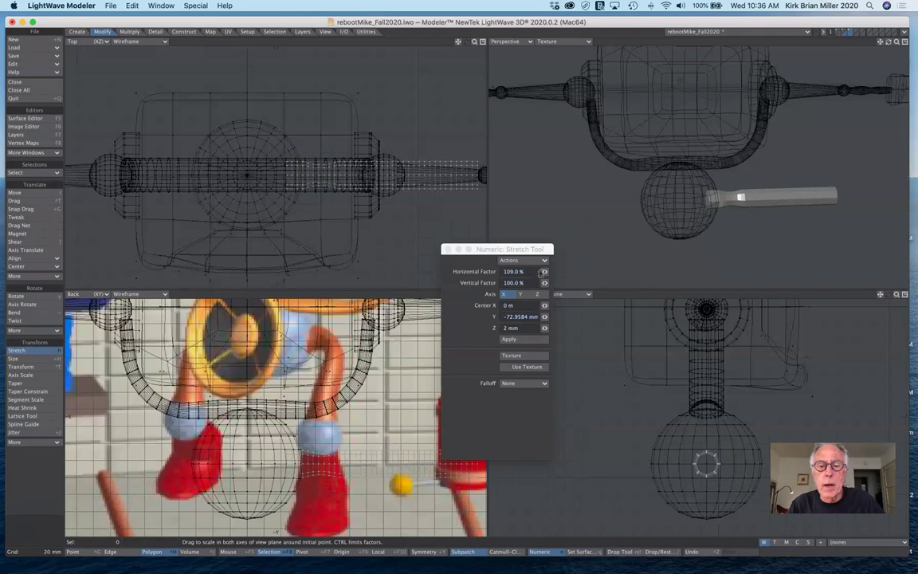
{"action": "left_click_drag", "start_coordinate": [533, 244], "coordinate": [500, 234]}
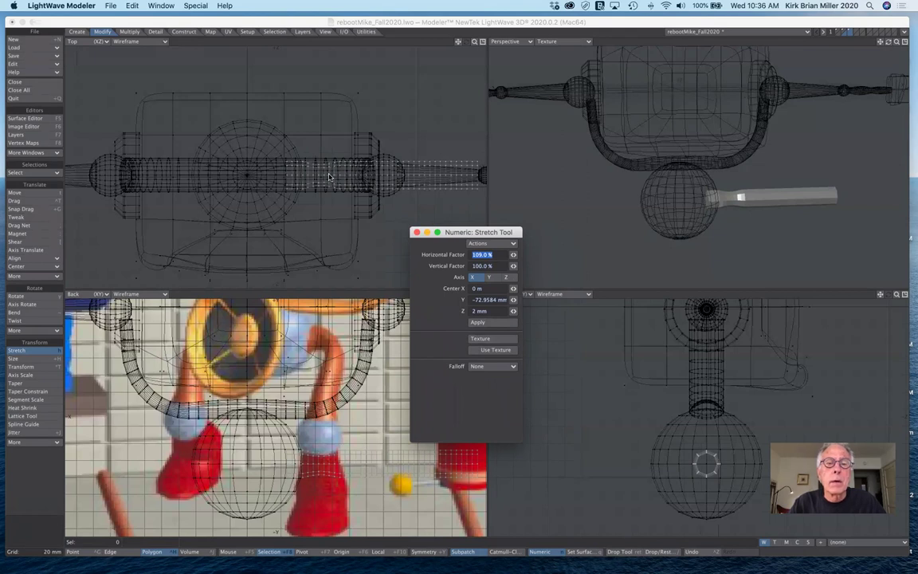
{"action": "left_click_drag", "start_coordinate": [329, 177], "coordinate": [320, 185]}
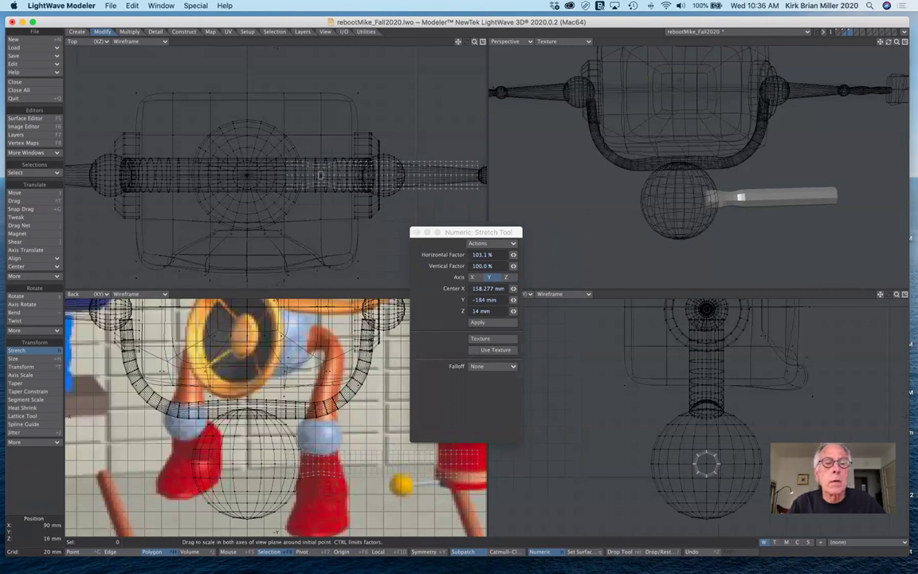
{"action": "left_click_drag", "start_coordinate": [321, 185], "coordinate": [299, 202]}
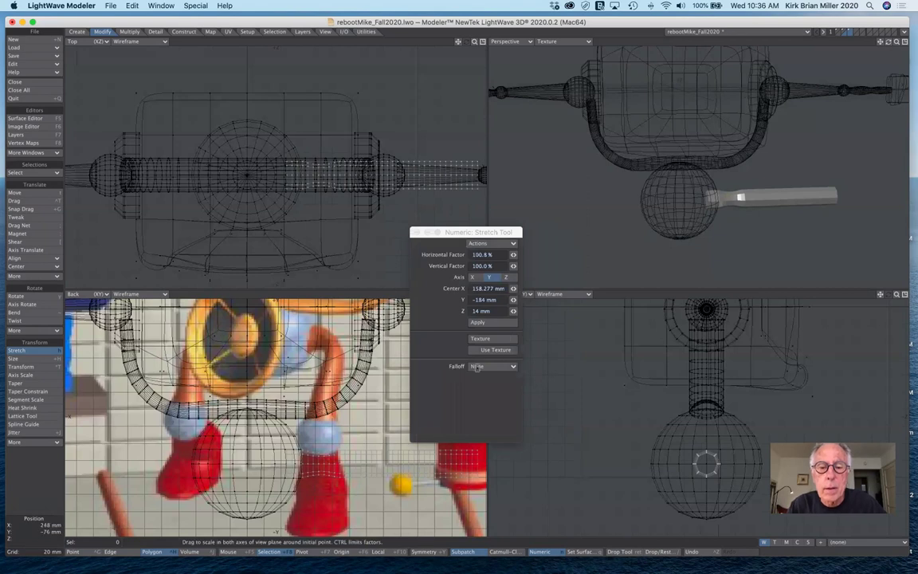
- Give Stretch a Linear falloff with a fixed range along the limb's inner part, and lower that range onto the limb's centre in the Left view
{"action": "left_click", "coordinate": [499, 367]}
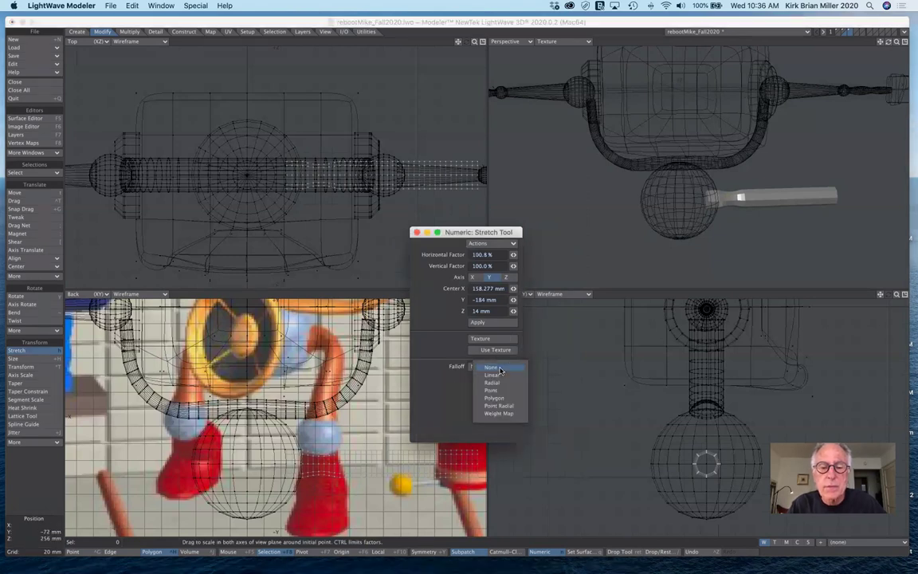
{"action": "left_click", "coordinate": [493, 375]}
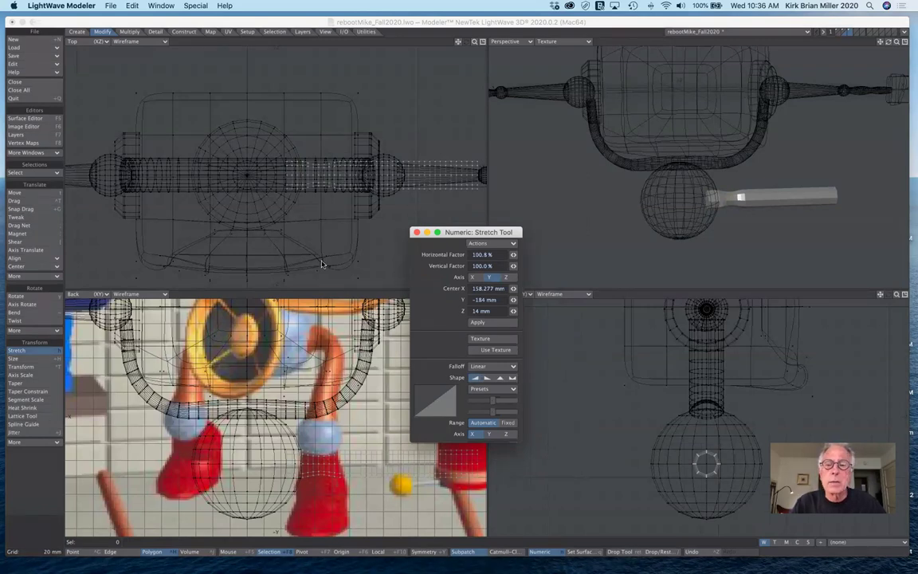
{"action": "left_click", "coordinate": [317, 177]}
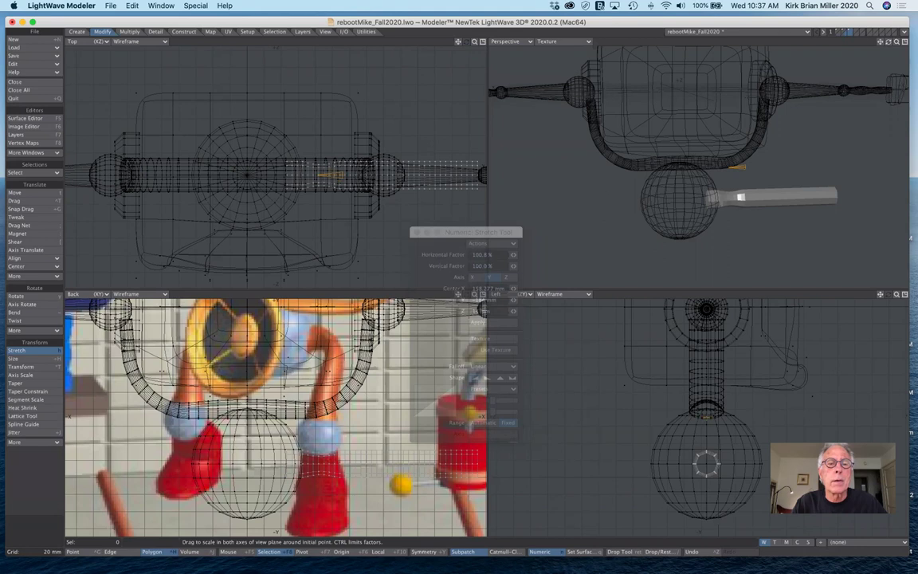
{"action": "key", "text": "n"}
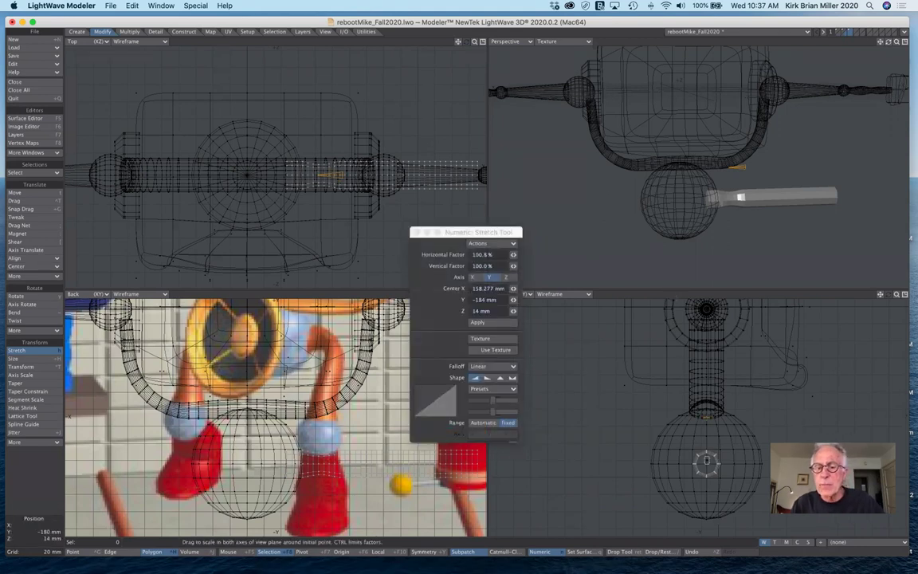
{"action": "right_click_drag", "start_coordinate": [706, 417], "coordinate": [707, 462]}
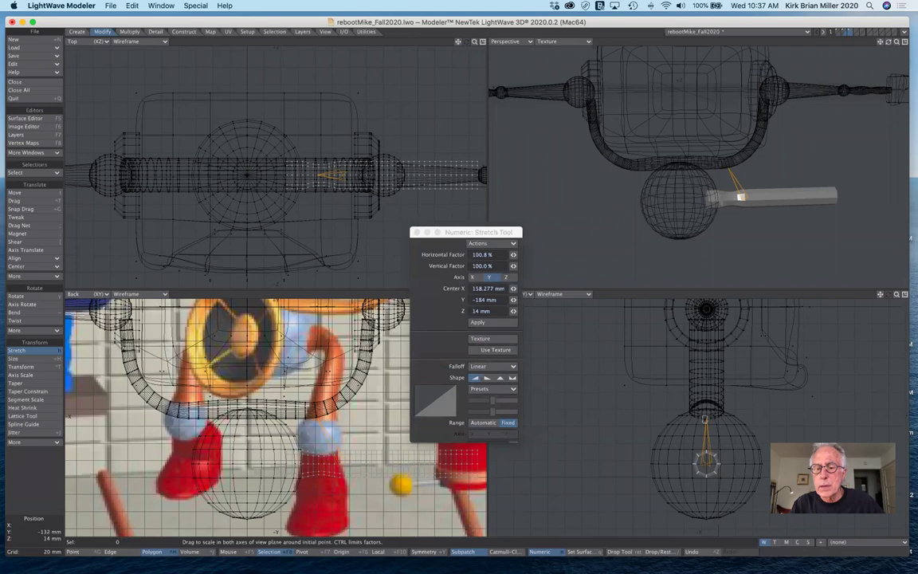
{"action": "left_click_drag", "start_coordinate": [636, 378], "coordinate": [636, 415]}
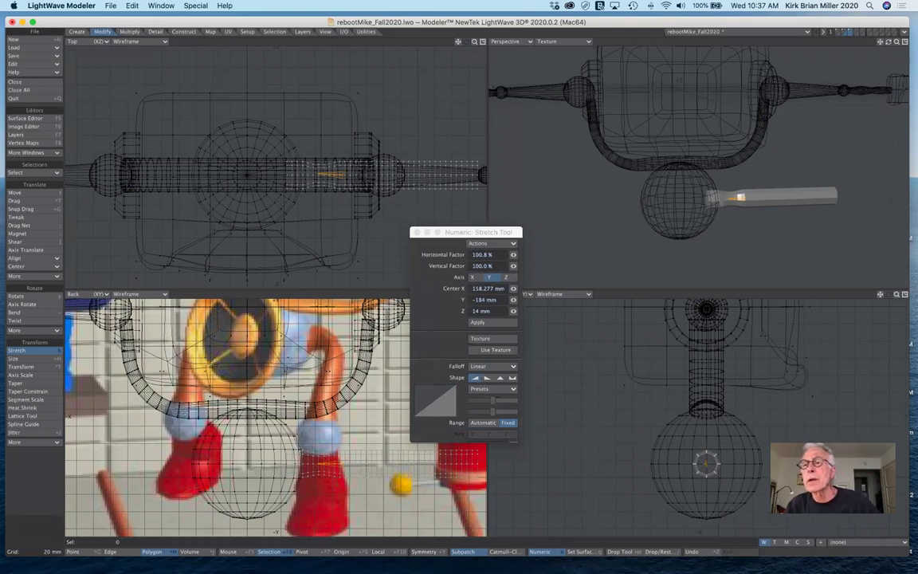
{"action": "left_click_drag", "start_coordinate": [889, 43], "coordinate": [868, 52]}
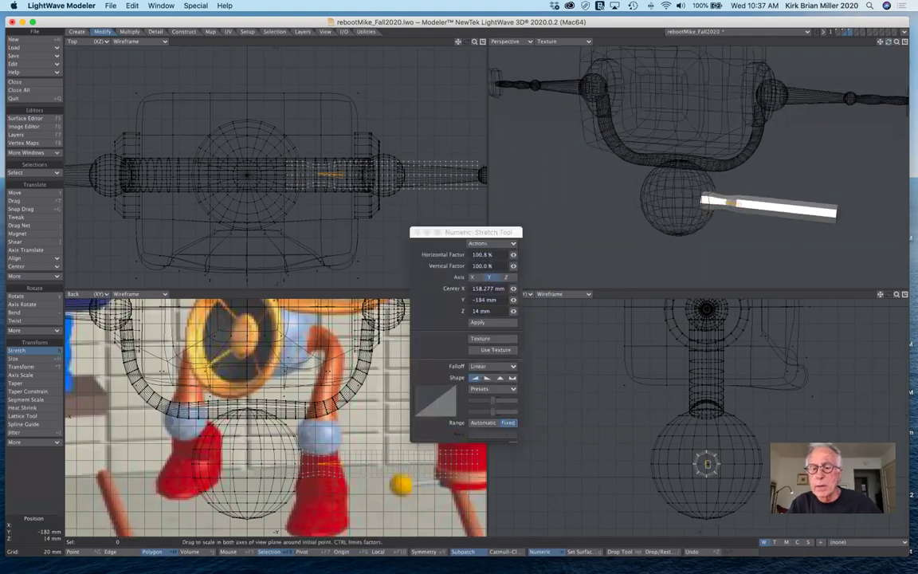
- Try flaring the outer part of the leg cylinder with Stretch at 211% horizontal and 262% vertical using linear falloff, and undo it
{"action": "left_click_drag", "start_coordinate": [707, 463], "coordinate": [707, 486]}
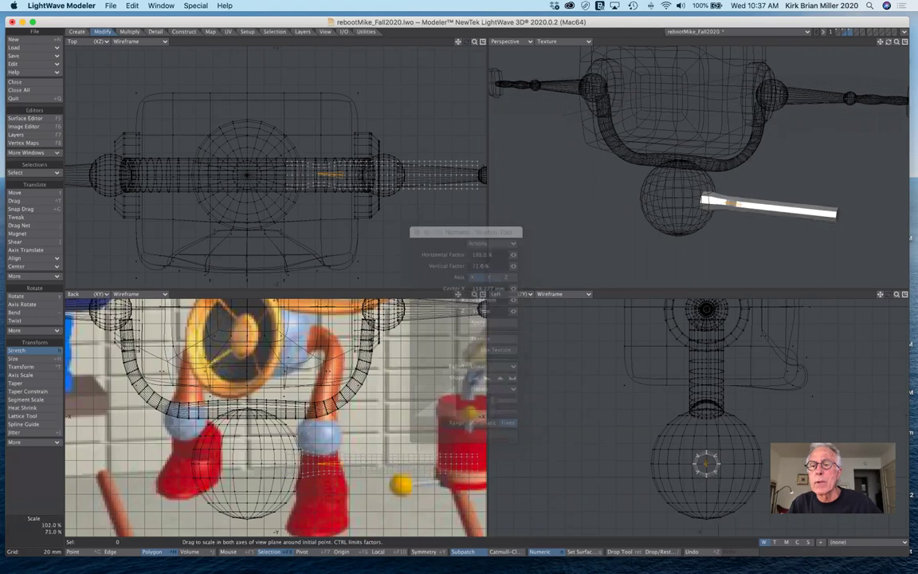
{"action": "left_click_drag", "start_coordinate": [642, 443], "coordinate": [647, 458]}
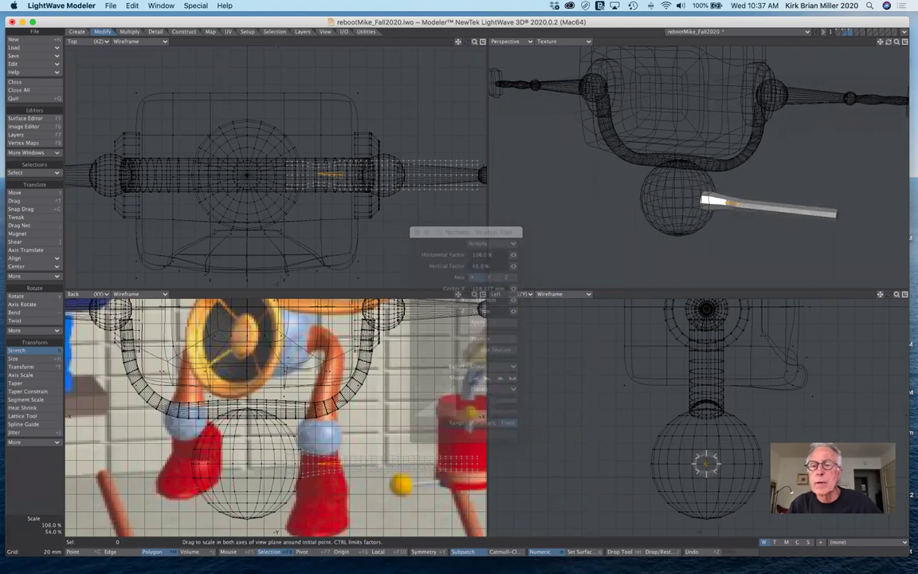
{"action": "left_click_drag", "start_coordinate": [712, 500], "coordinate": [710, 494]}
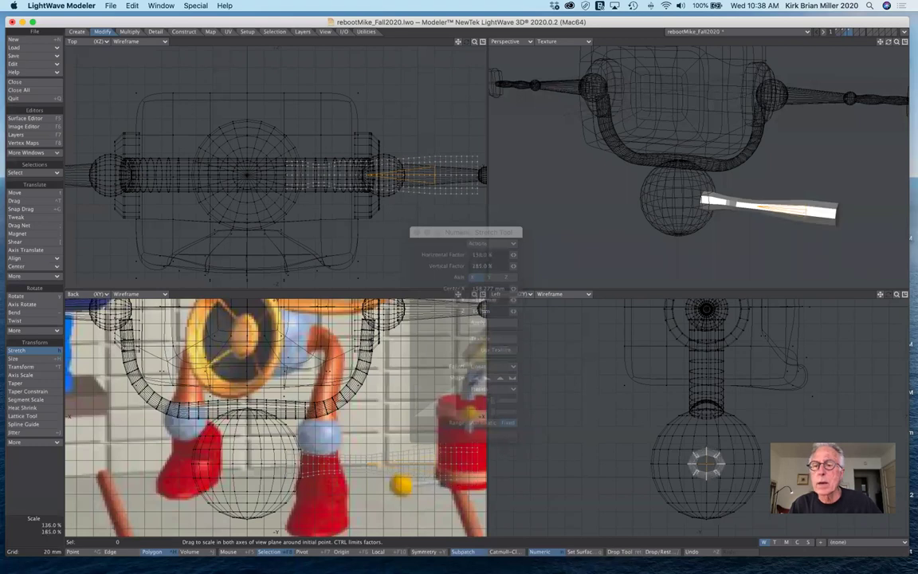
{"action": "left_click_drag", "start_coordinate": [621, 430], "coordinate": [671, 371]}
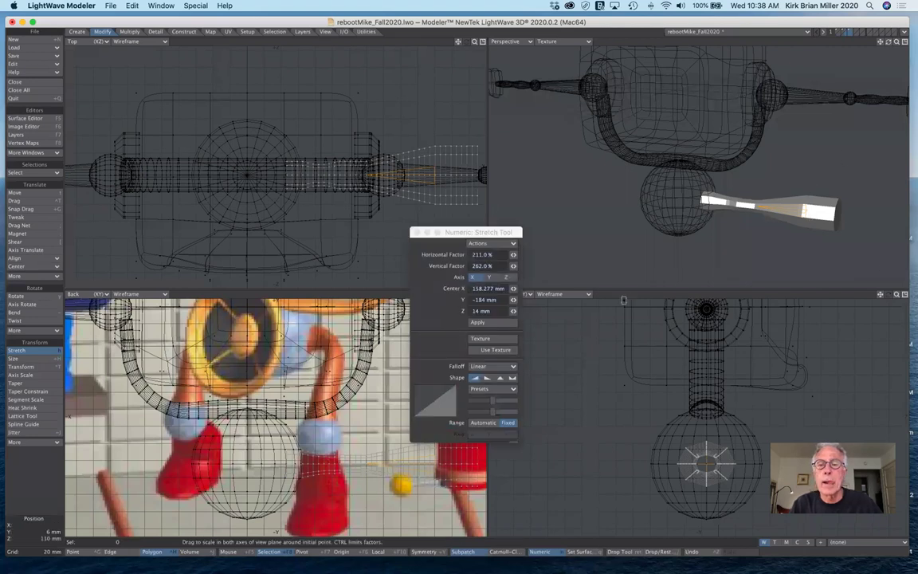
{"action": "key", "text": "ctrl+z"}
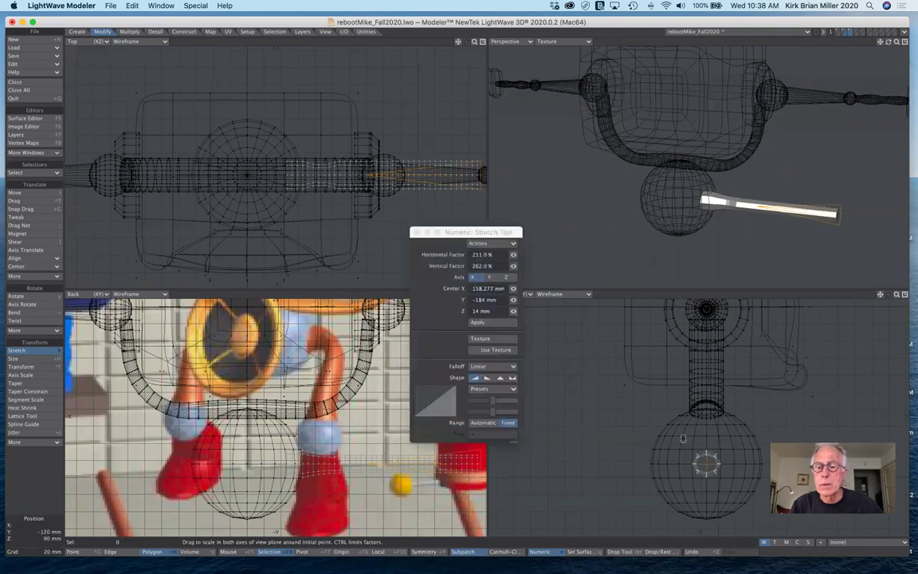
- Flare the leg cylinder toward its outer end with a linear-falloff Stretch of 285% horizontal and 312% vertical, and drop the tool
{"action": "left_click_drag", "start_coordinate": [705, 462], "coordinate": [701, 364]}
{"action": "mouse_move", "coordinate": [630, 430]}
{"action": "left_mouse_down"}
{"action": "mouse_move", "coordinate": [649, 418]}
{"action": "mouse_move", "coordinate": [621, 418]}
{"action": "left_mouse_up"}
{"action": "mouse_move", "coordinate": [731, 405]}
{"action": "left_mouse_down"}
{"action": "mouse_move", "coordinate": [754, 406]}
{"action": "mouse_move", "coordinate": [736, 406]}
{"action": "left_mouse_up"}
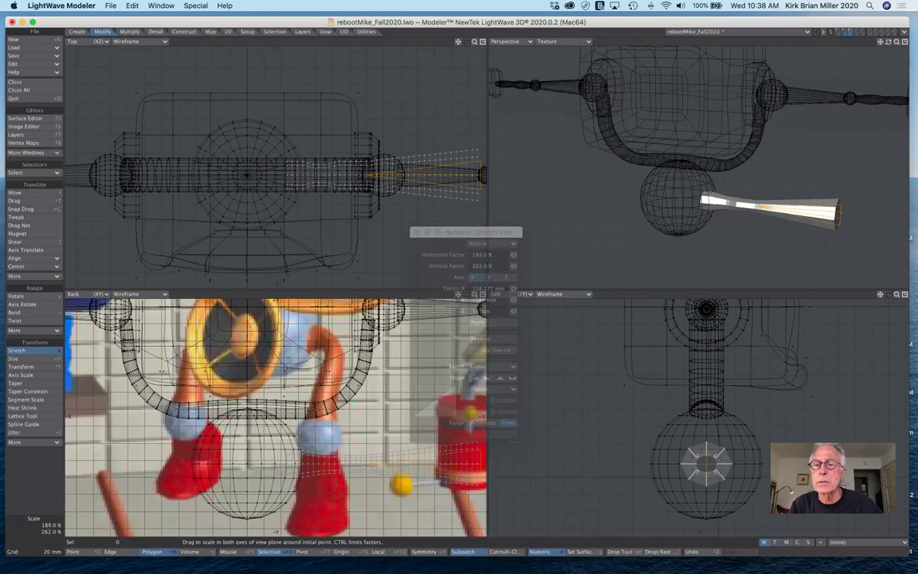
{"action": "mouse_move", "coordinate": [634, 416]}
{"action": "left_mouse_down"}
{"action": "mouse_move", "coordinate": [646, 431]}
{"action": "mouse_move", "coordinate": [650, 418]}
{"action": "left_mouse_up"}
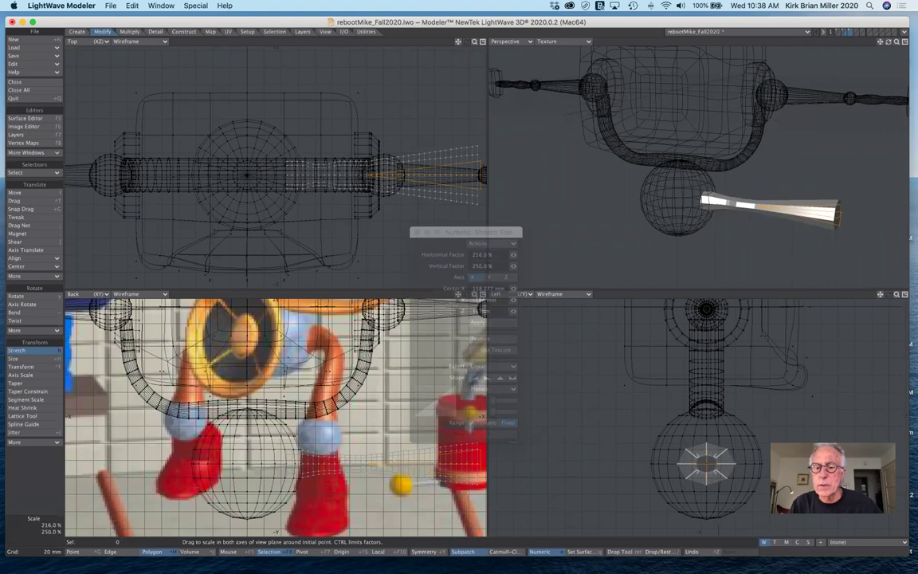
{"action": "left_click_drag", "start_coordinate": [652, 416], "coordinate": [664, 417]}
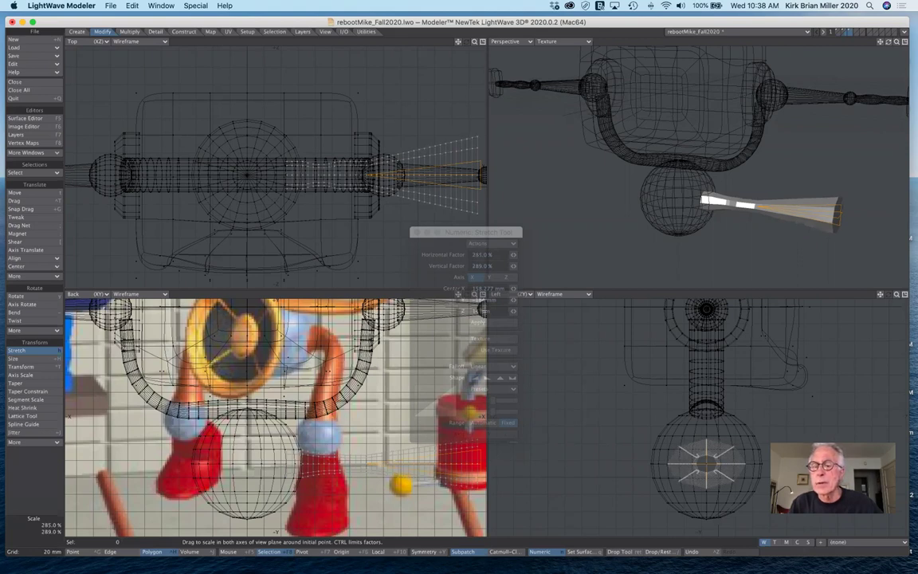
{"action": "left_click_drag", "start_coordinate": [664, 417], "coordinate": [664, 411]}
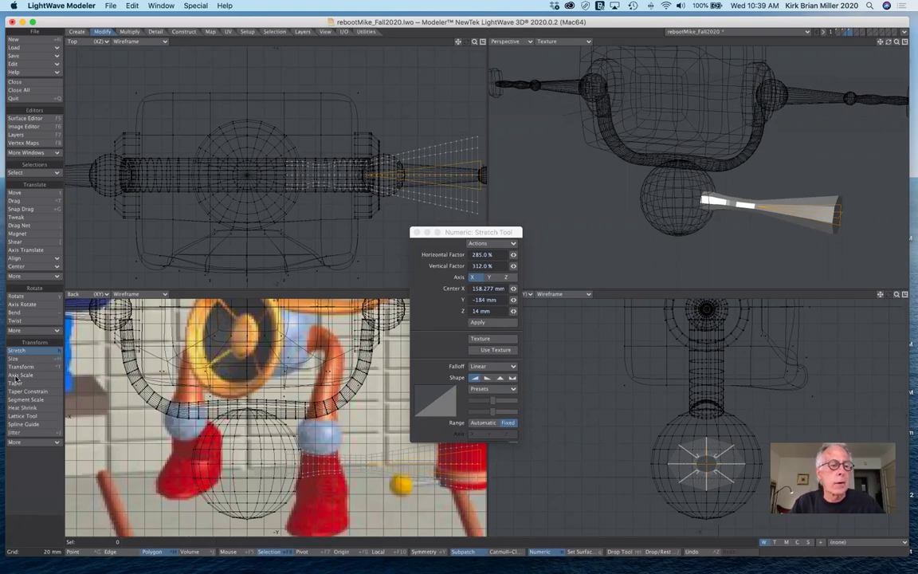
{"action": "left_click", "coordinate": [28, 350]}
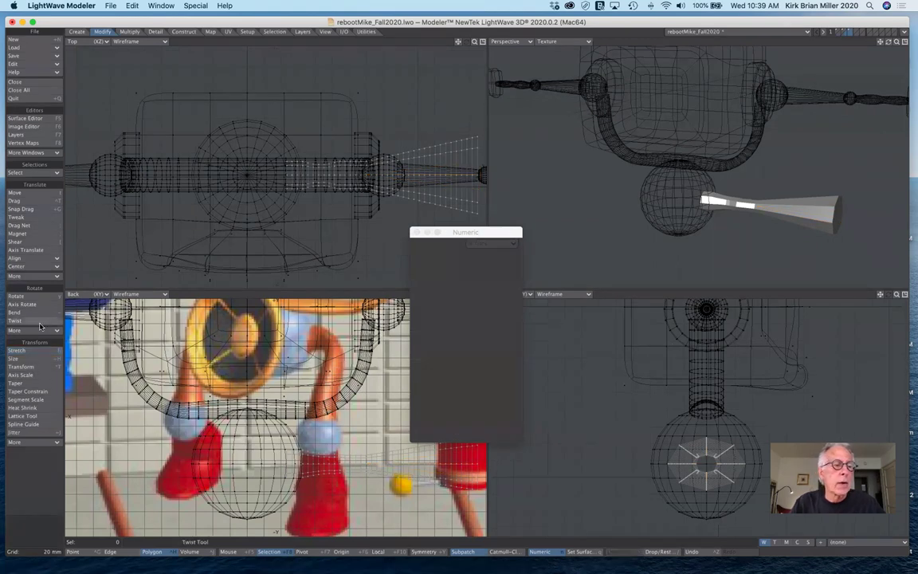
{"action": "left_click", "coordinate": [36, 321]}
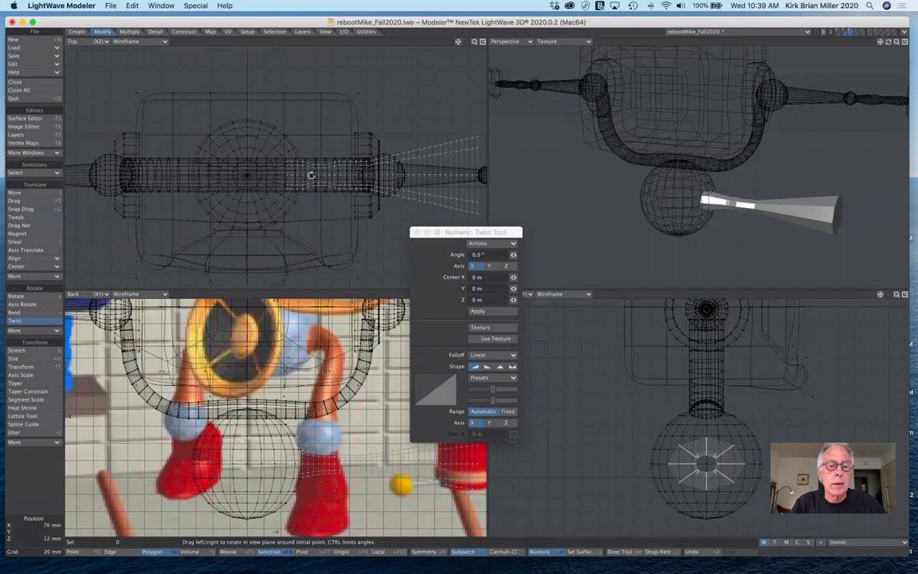
{"action": "key", "text": "n"}
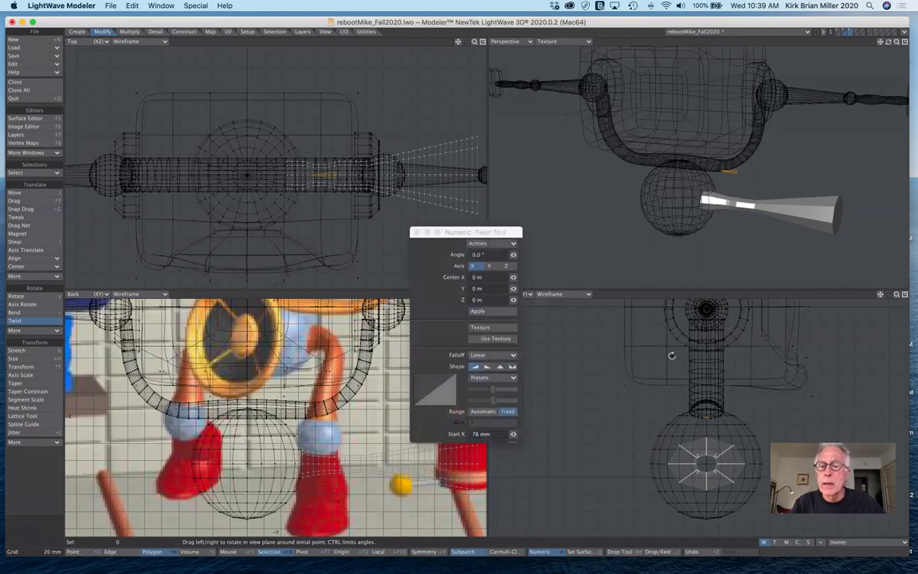
{"action": "left_click_drag", "start_coordinate": [706, 415], "coordinate": [706, 462]}
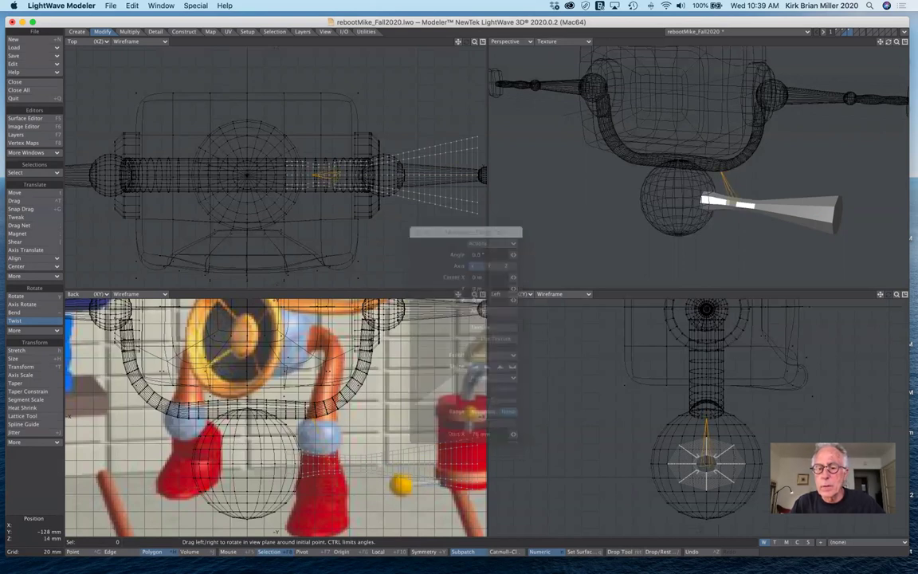
{"action": "left_click_drag", "start_coordinate": [706, 417], "coordinate": [706, 464]}
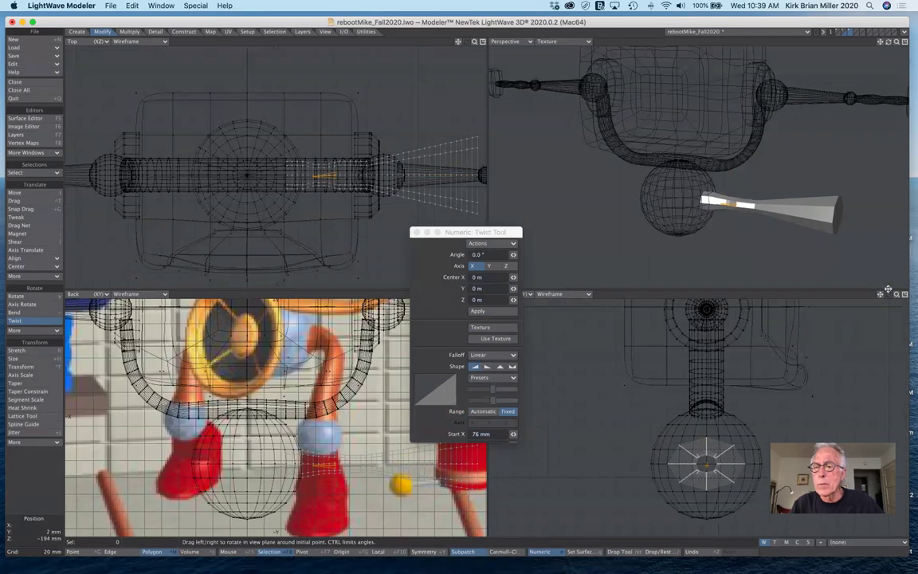
{"action": "left_click_drag", "start_coordinate": [880, 294], "coordinate": [875, 246]}
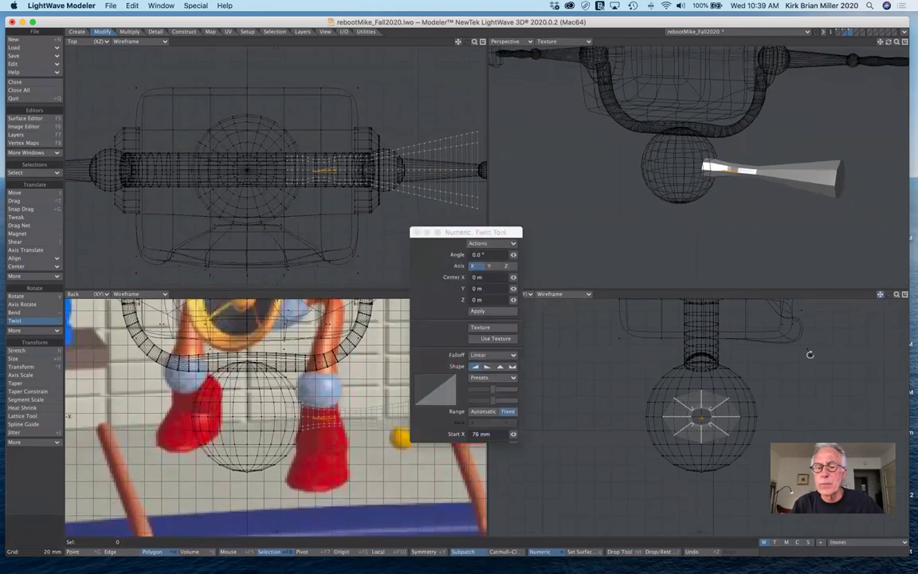
{"action": "left_click", "coordinate": [700, 415]}
{"action": "left_click_drag", "start_coordinate": [701, 415], "coordinate": [699, 413]}
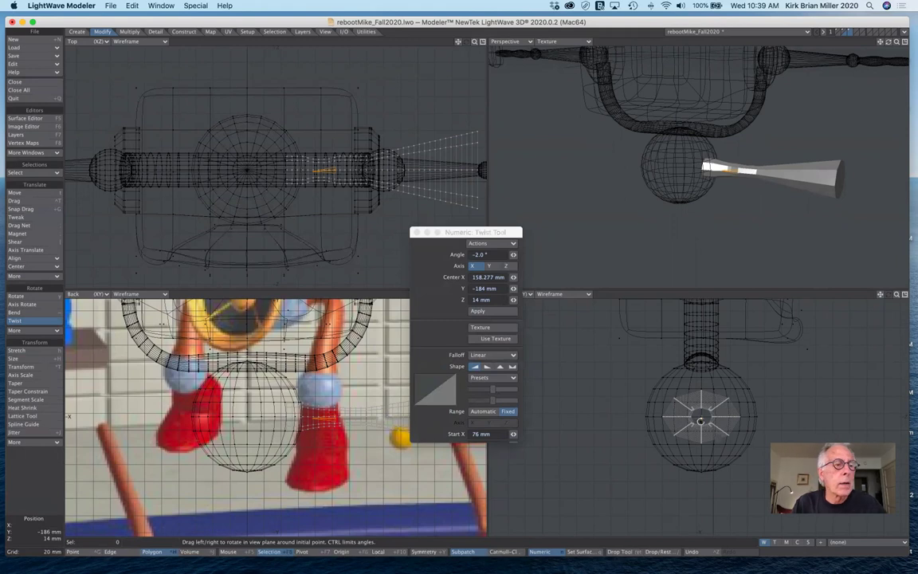
- Start the Bend tool and align its range with the leg's axis, starting at Y -184 mm, Z 14 mm and ending at Y -182 mm, Z 14 mm
{"action": "left_click", "coordinate": [16, 312]}
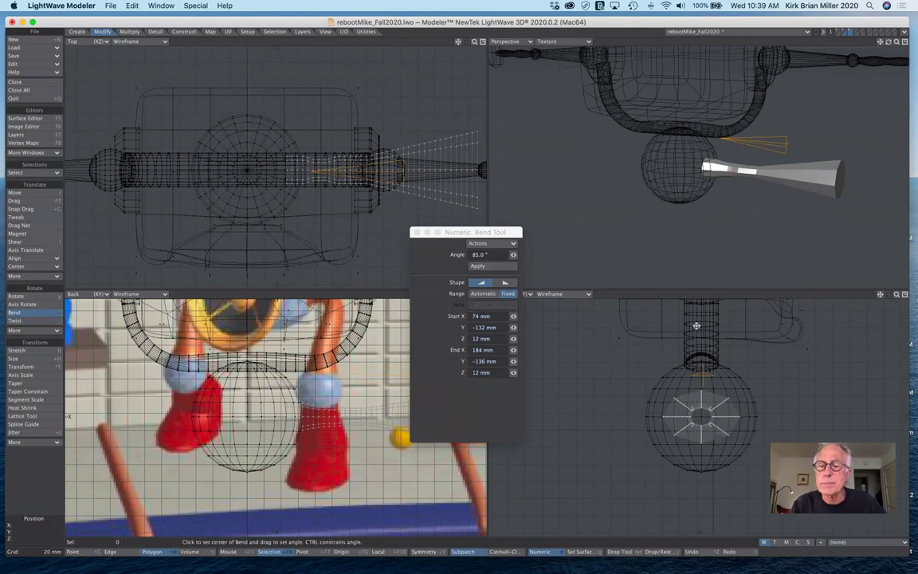
{"action": "left_click_drag", "start_coordinate": [702, 371], "coordinate": [702, 416]}
{"action": "left_click_drag", "start_coordinate": [703, 372], "coordinate": [702, 402]}
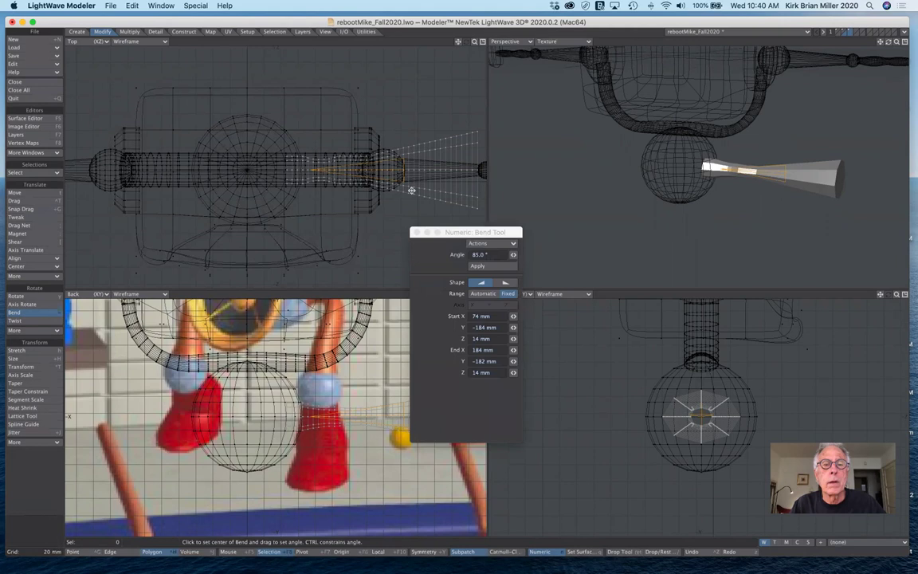
- Try bending the whole leg downward about 99° with the bend range ending at X 272 mm, and undo the bend
{"action": "left_click_drag", "start_coordinate": [402, 170], "coordinate": [403, 169]}
{"action": "left_click_drag", "start_coordinate": [478, 169], "coordinate": [338, 169]}
{"action": "left_click_drag", "start_coordinate": [403, 169], "coordinate": [404, 169]}
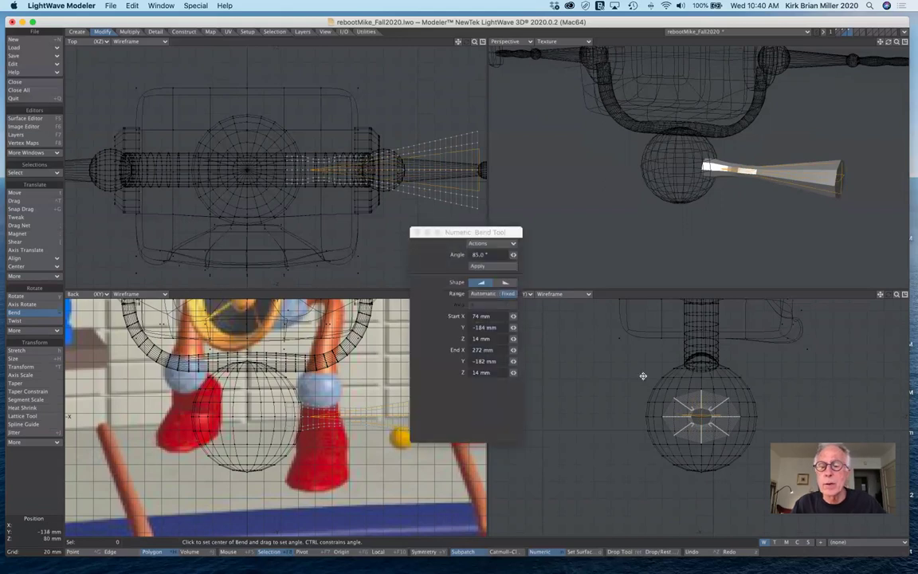
{"action": "left_click_drag", "start_coordinate": [634, 370], "coordinate": [588, 488]}
{"action": "left_click_drag", "start_coordinate": [610, 394], "coordinate": [636, 436]}
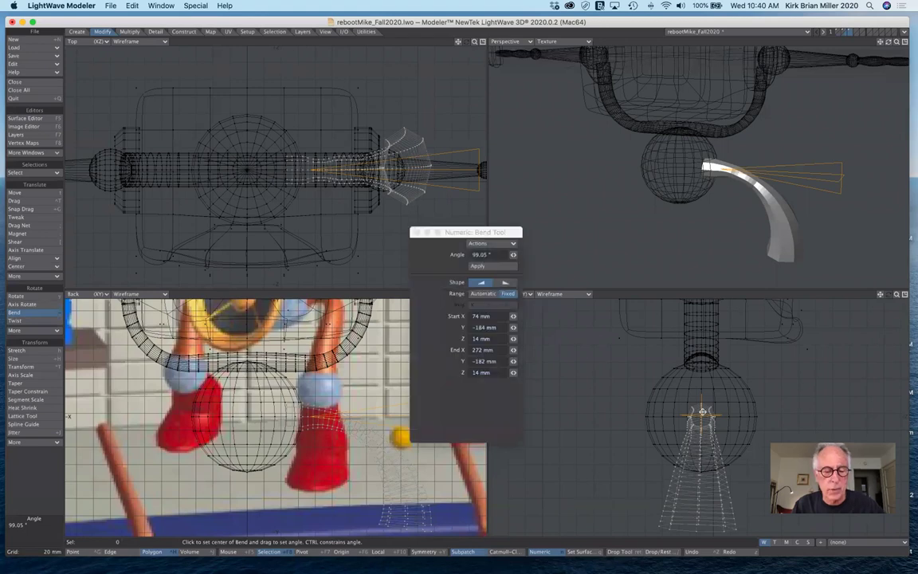
{"action": "key", "text": "ctrl+z"}
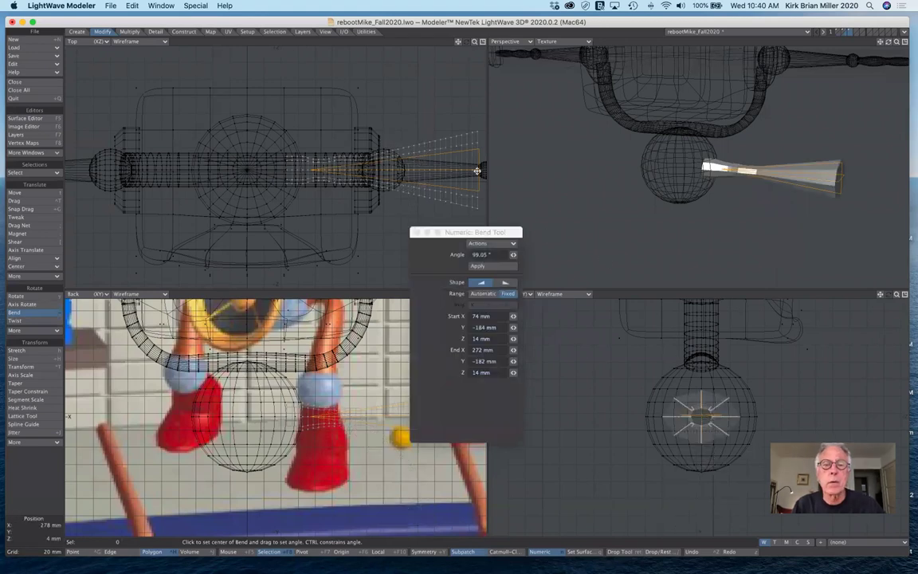
- Shorten the bend range to end at X 116 mm, bend the leg downward about 91°, and drop the tool
{"action": "left_click_drag", "start_coordinate": [479, 171], "coordinate": [351, 168]}
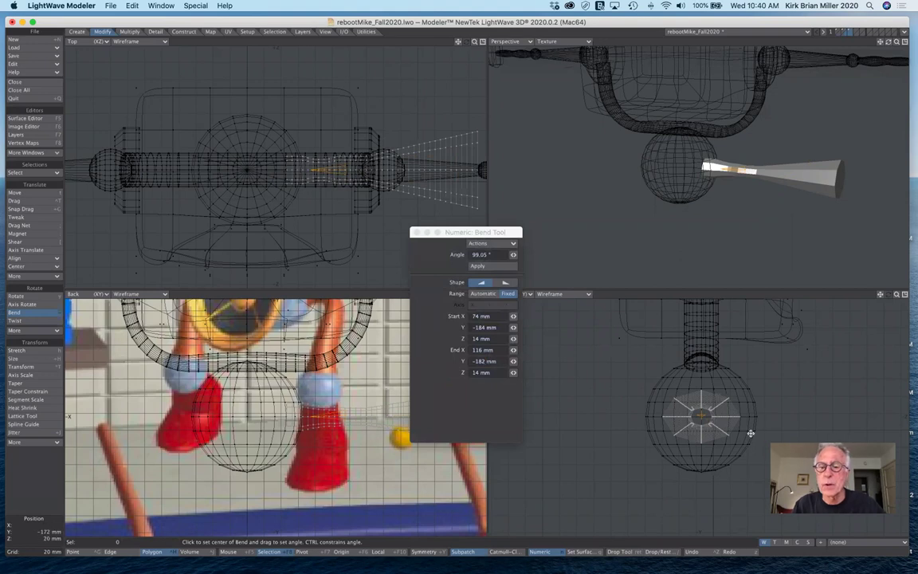
{"action": "left_click_drag", "start_coordinate": [702, 415], "coordinate": [702, 486]}
{"action": "left_click_drag", "start_coordinate": [749, 448], "coordinate": [749, 448]}
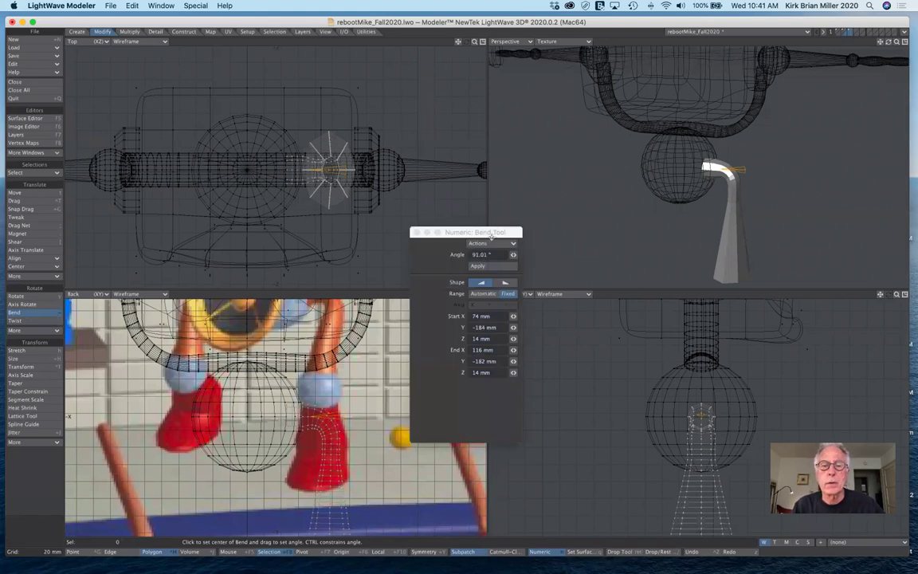
{"action": "left_click_drag", "start_coordinate": [495, 232], "coordinate": [550, 231]}
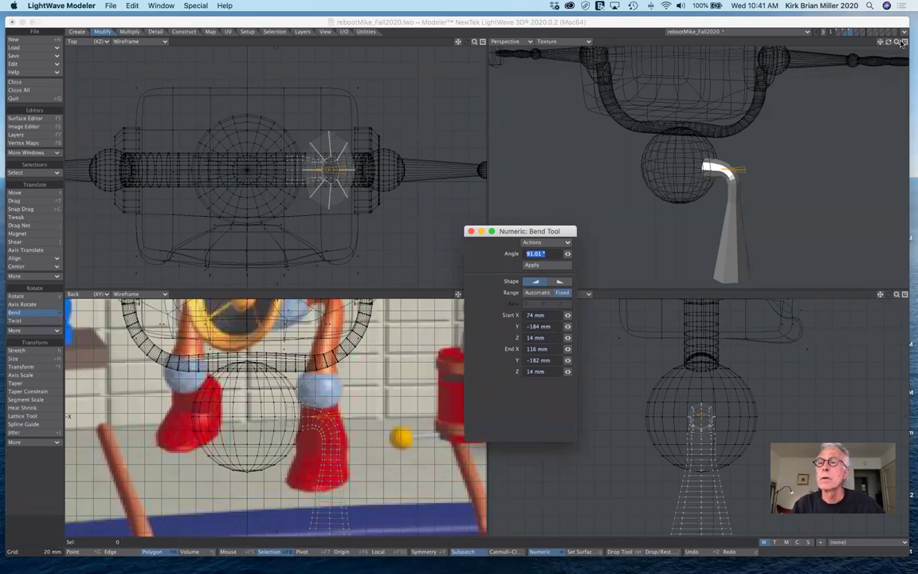
{"action": "left_click", "coordinate": [810, 40]}
{"action": "left_click_drag", "start_coordinate": [897, 41], "coordinate": [871, 42]}
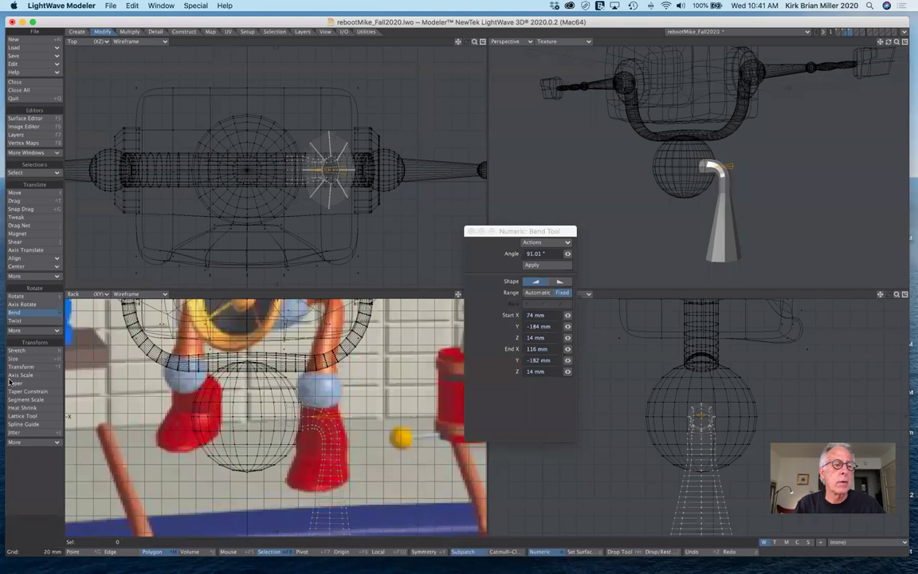
{"action": "left_click", "coordinate": [27, 315]}
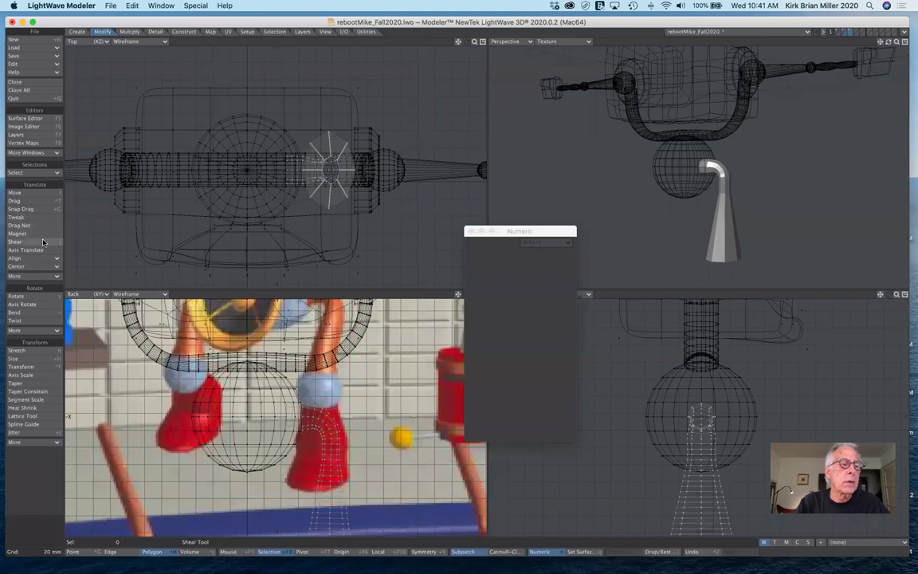
{"action": "left_click", "coordinate": [96, 41]}
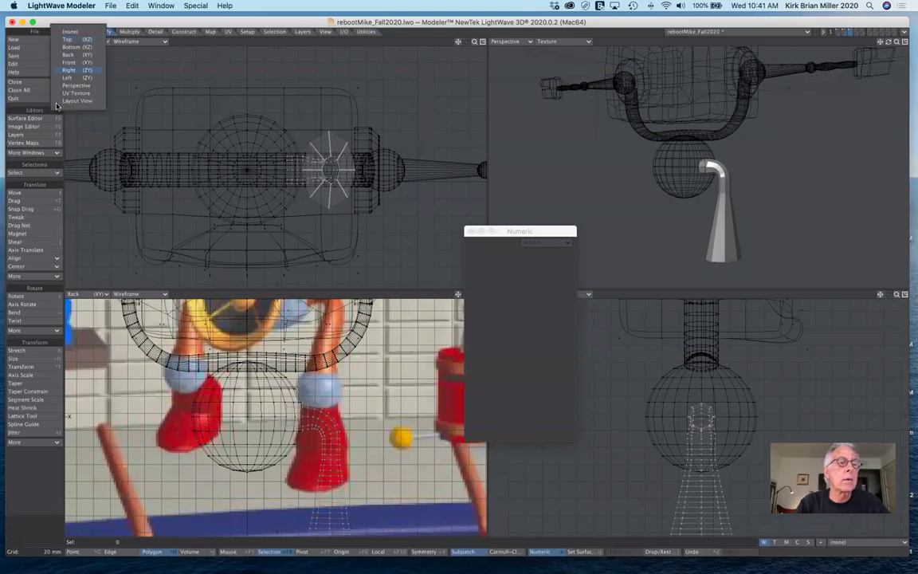
{"action": "left_click", "coordinate": [182, 47]}
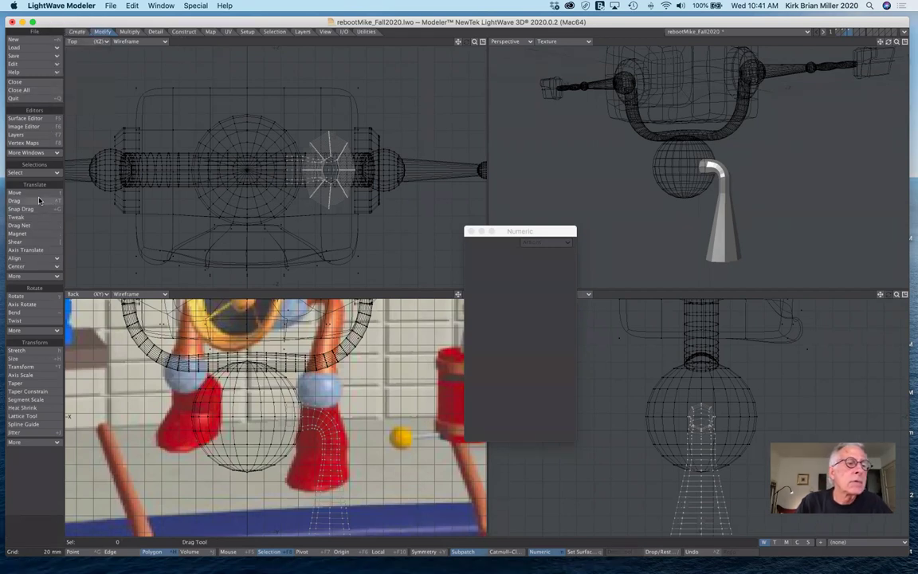
- Draw a flat Y-axis disc with 8 sides, 2 segments, radius X 38 mm and Z 68 mm, centred at X 96 mm, Z 6 mm
{"action": "left_click", "coordinate": [78, 31]}
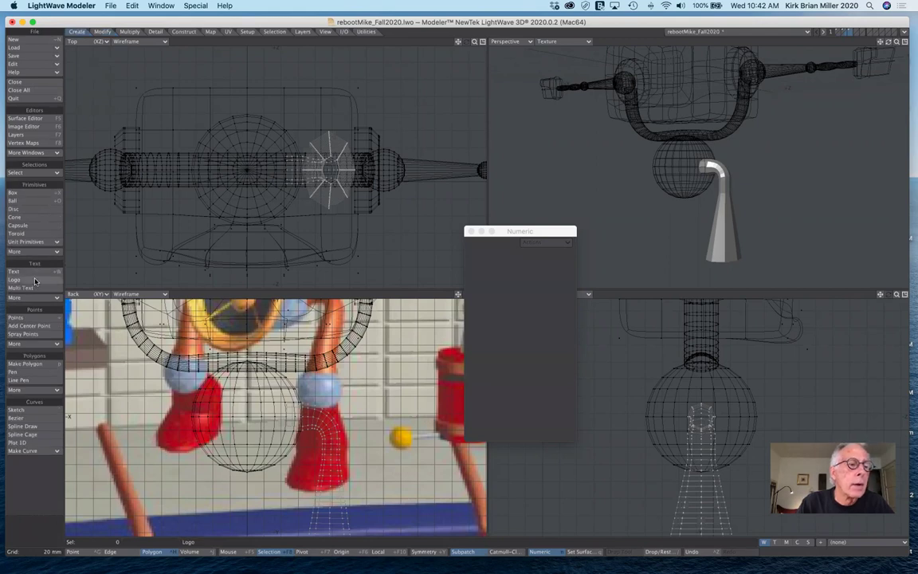
{"action": "left_click", "coordinate": [13, 209]}
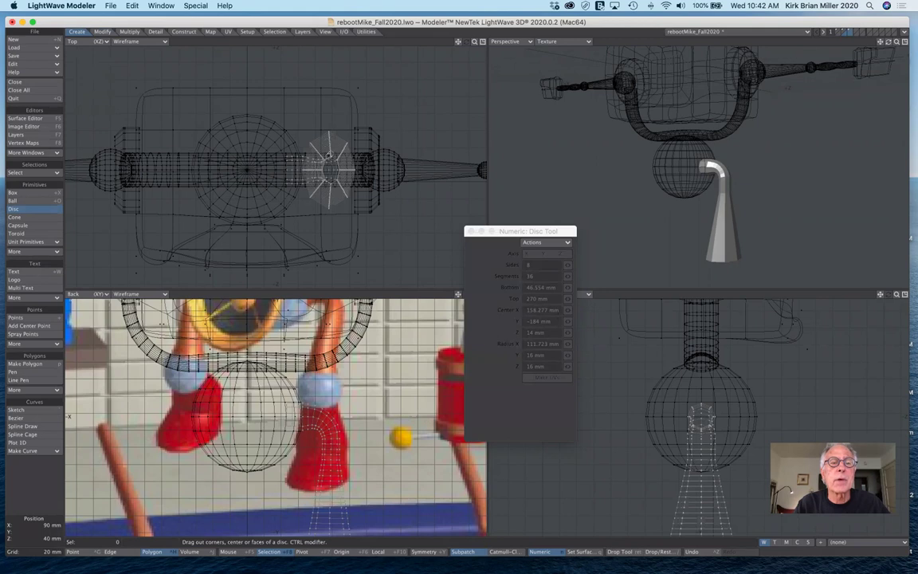
{"action": "left_click_drag", "start_coordinate": [321, 141], "coordinate": [353, 191]}
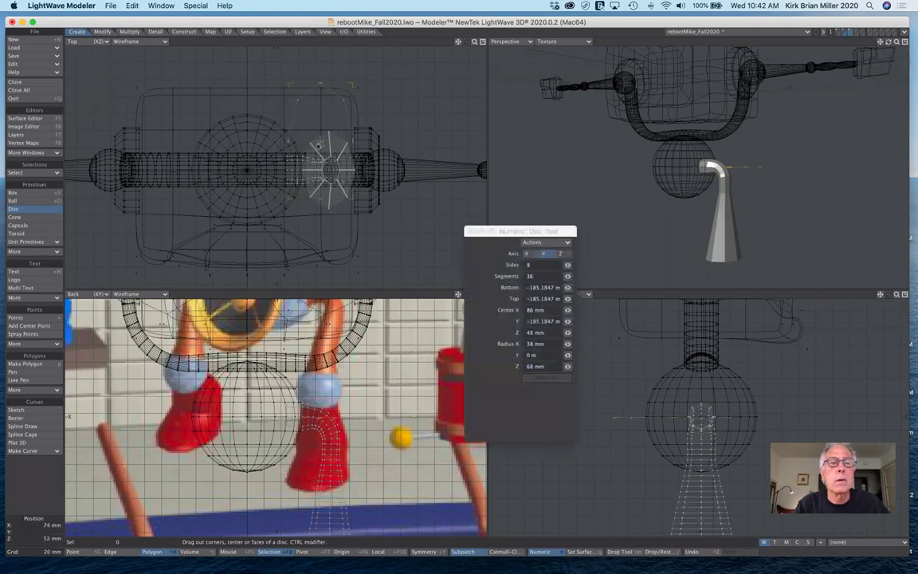
{"action": "mouse_move", "coordinate": [320, 141]}
{"action": "left_mouse_down"}
{"action": "mouse_move", "coordinate": [331, 178]}
{"action": "mouse_move", "coordinate": [326, 159]}
{"action": "left_mouse_up"}
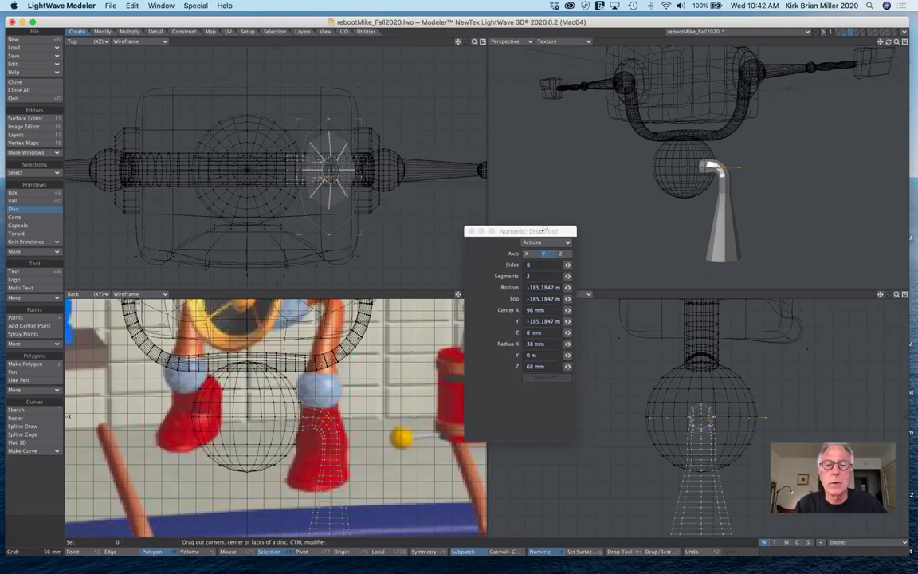
{"action": "left_click_drag", "start_coordinate": [545, 231], "coordinate": [628, 214]}
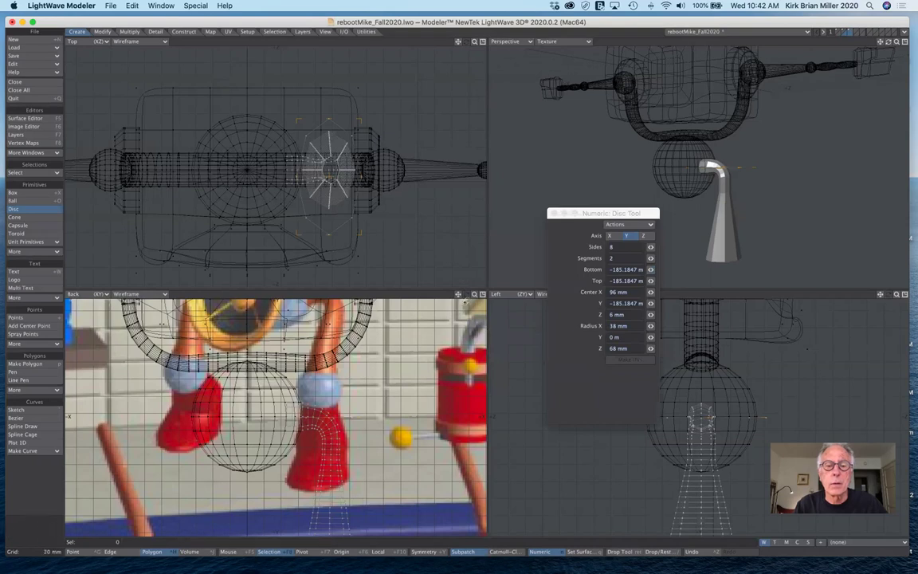
- Thicken the disc to about 11 mm and move it down below the leg's flared end to Y -380 mm, Z 4 mm
{"action": "left_click_drag", "start_coordinate": [456, 299], "coordinate": [455, 354]}
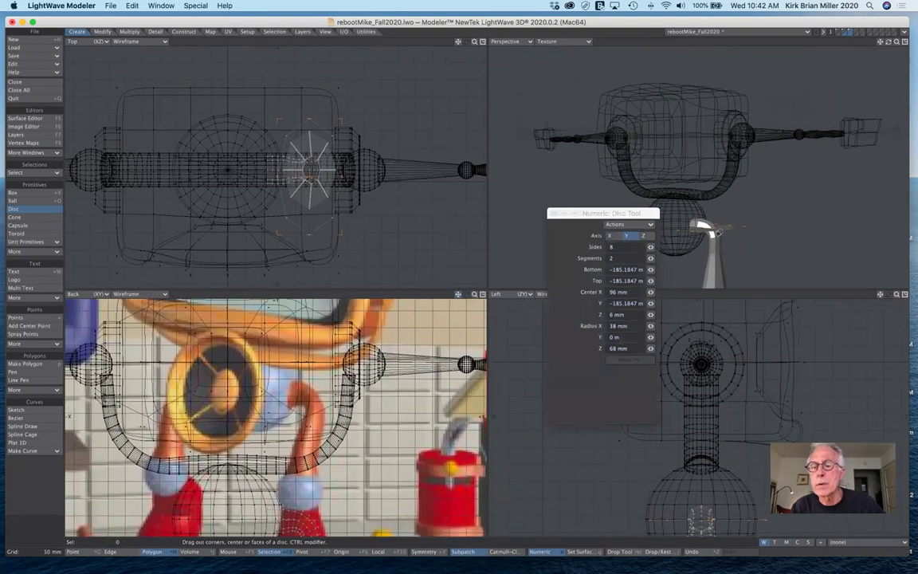
{"action": "left_click_drag", "start_coordinate": [706, 519], "coordinate": [705, 526]}
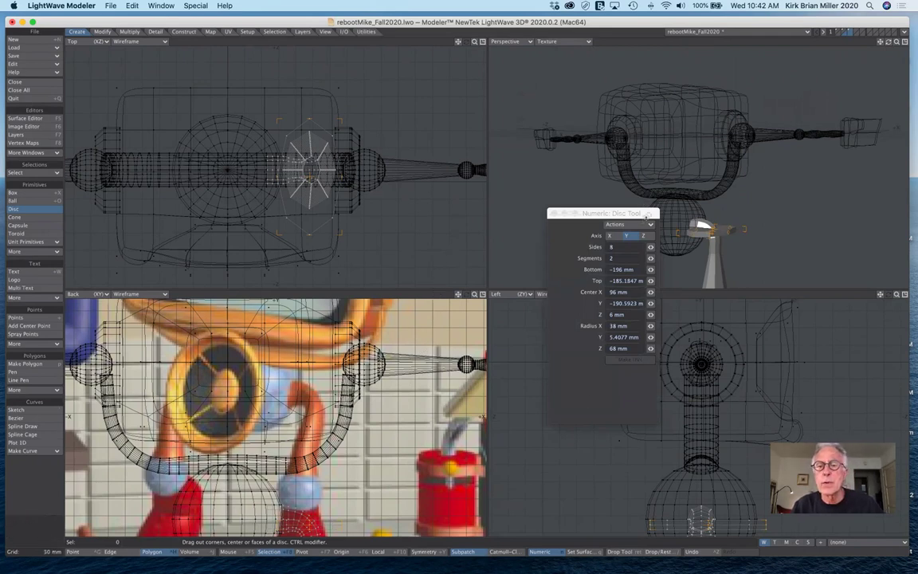
{"action": "left_click_drag", "start_coordinate": [646, 212], "coordinate": [213, 299]}
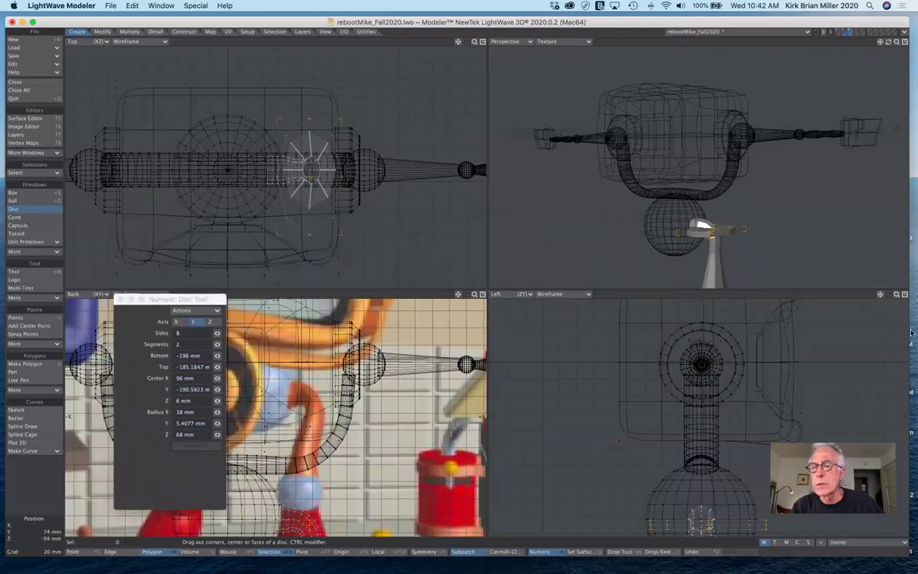
{"action": "left_click_drag", "start_coordinate": [879, 294], "coordinate": [880, 130]}
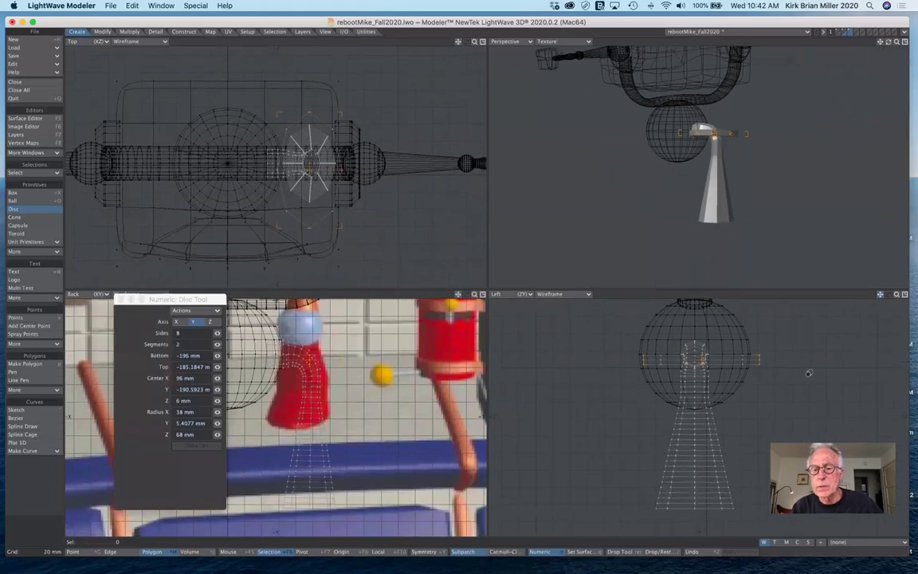
{"action": "left_click_drag", "start_coordinate": [700, 360], "coordinate": [705, 520]}
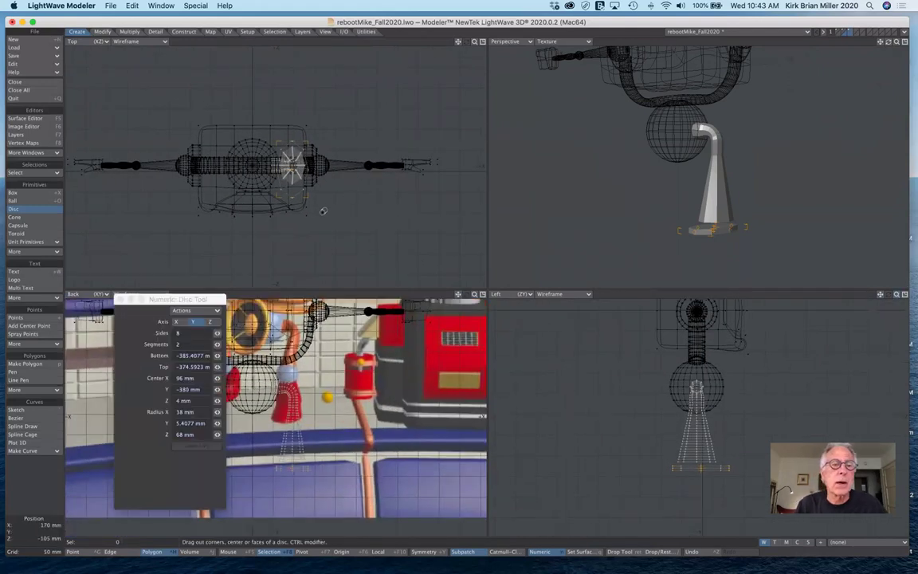
- Resize the foot disc to radius X 44 mm and Z 72 mm, shift its centre to Z -4 mm, and drop the Disc tool
{"action": "left_click_drag", "start_coordinate": [291, 198], "coordinate": [292, 204]}
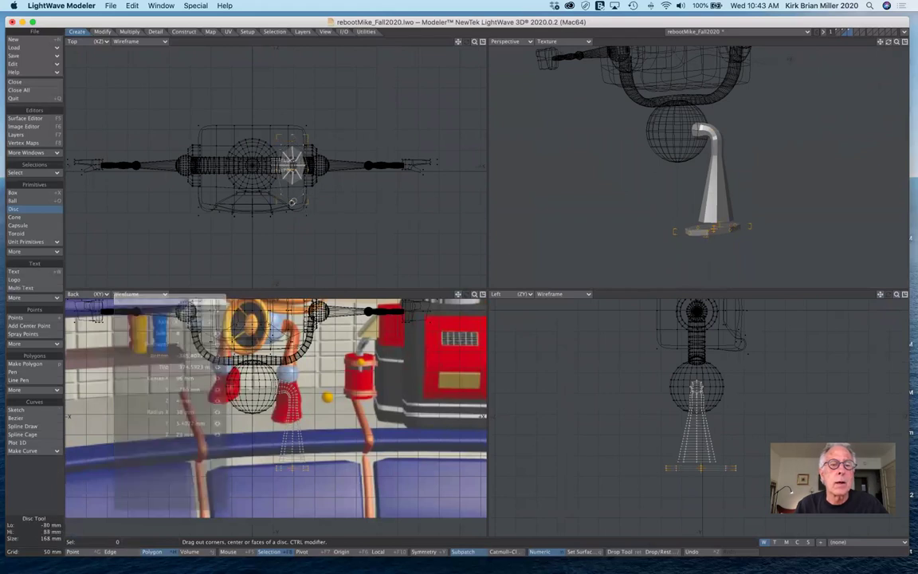
{"action": "left_click_drag", "start_coordinate": [308, 169], "coordinate": [313, 169]}
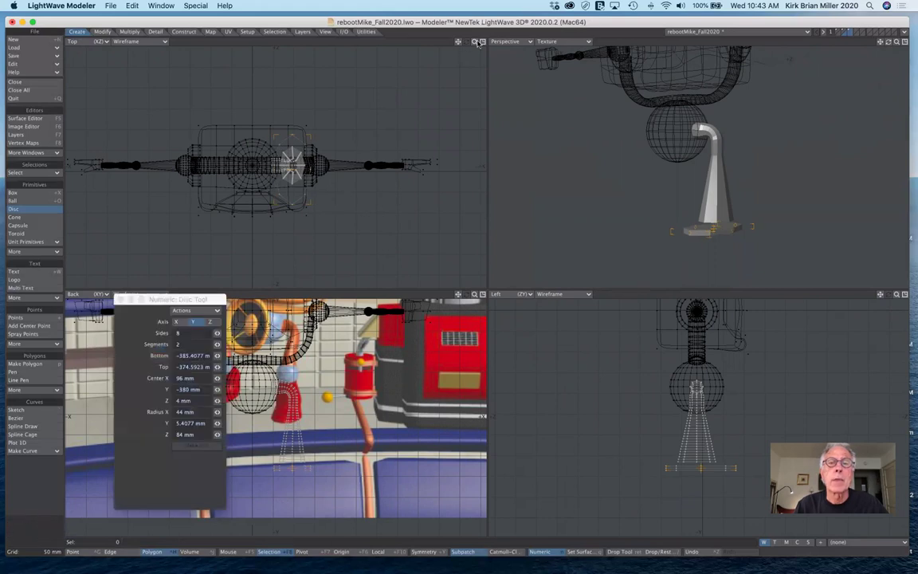
{"action": "left_click_drag", "start_coordinate": [474, 43], "coordinate": [554, 42]}
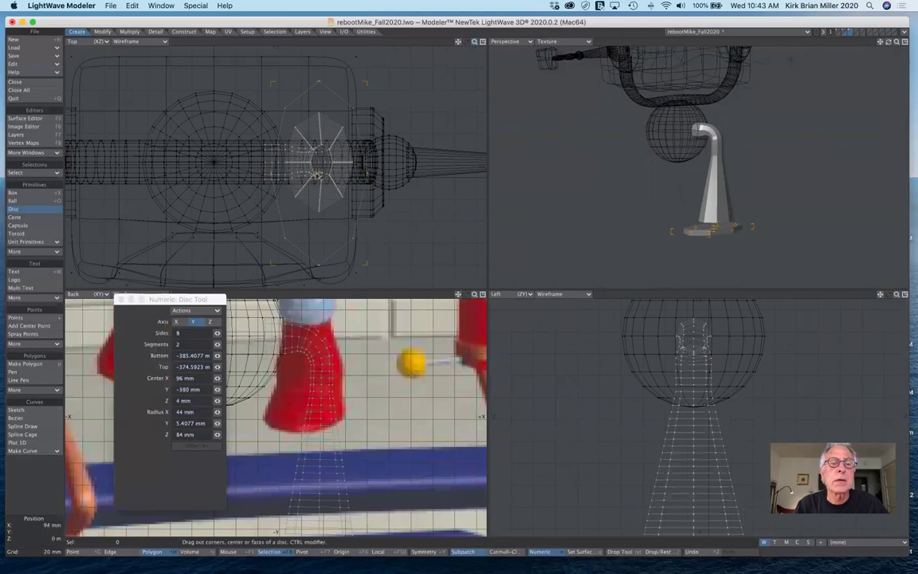
{"action": "left_click_drag", "start_coordinate": [288, 236], "coordinate": [318, 250]}
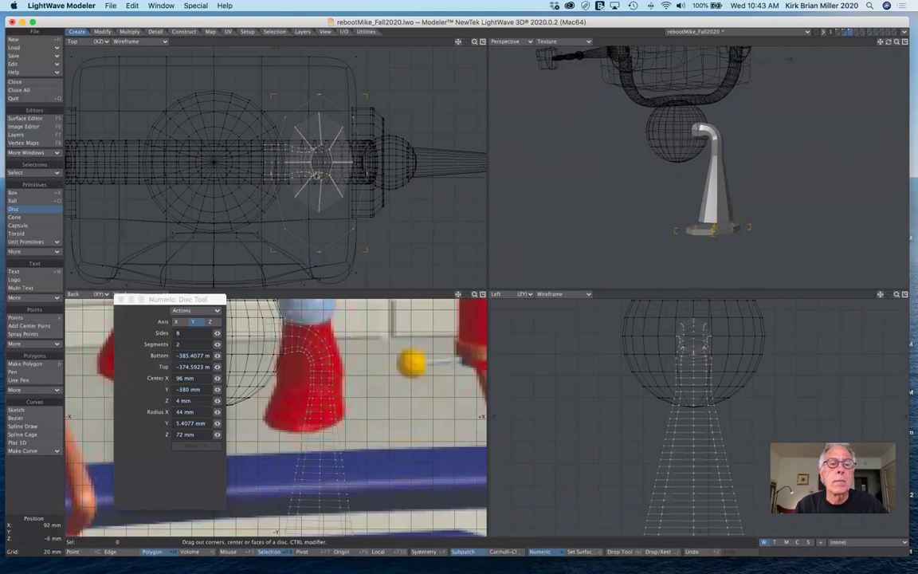
{"action": "left_click_drag", "start_coordinate": [317, 174], "coordinate": [322, 178]}
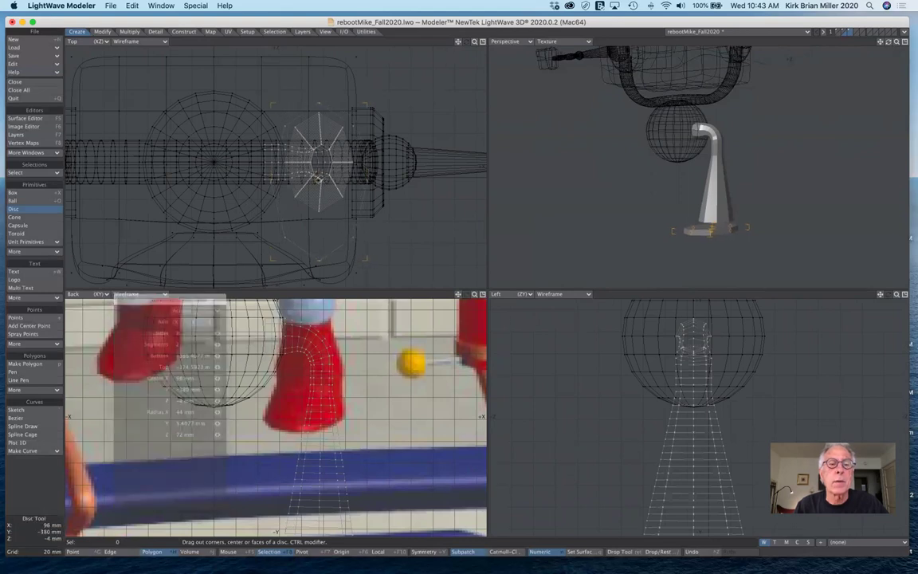
{"action": "left_click_drag", "start_coordinate": [317, 179], "coordinate": [318, 179]}
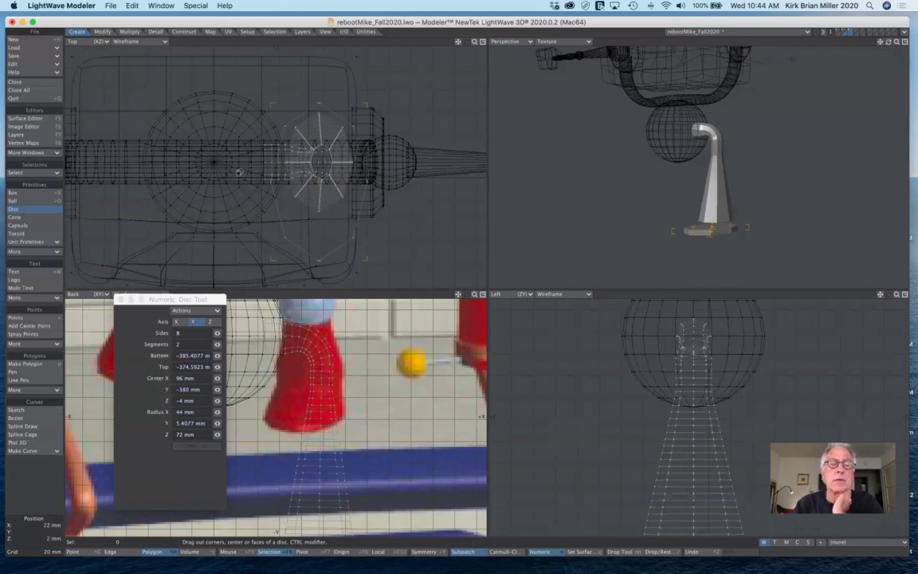
{"action": "left_click", "coordinate": [49, 209]}
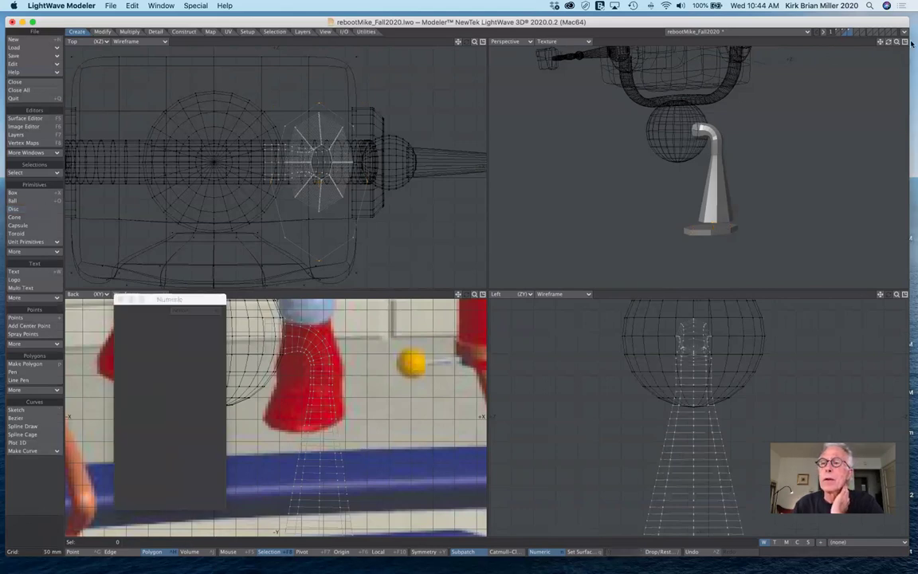
- Delete the leg's bottom cap polygon and the foot disc's top polygon to open the two facing ends
{"action": "left_click_drag", "start_coordinate": [901, 42], "coordinate": [879, 83]}
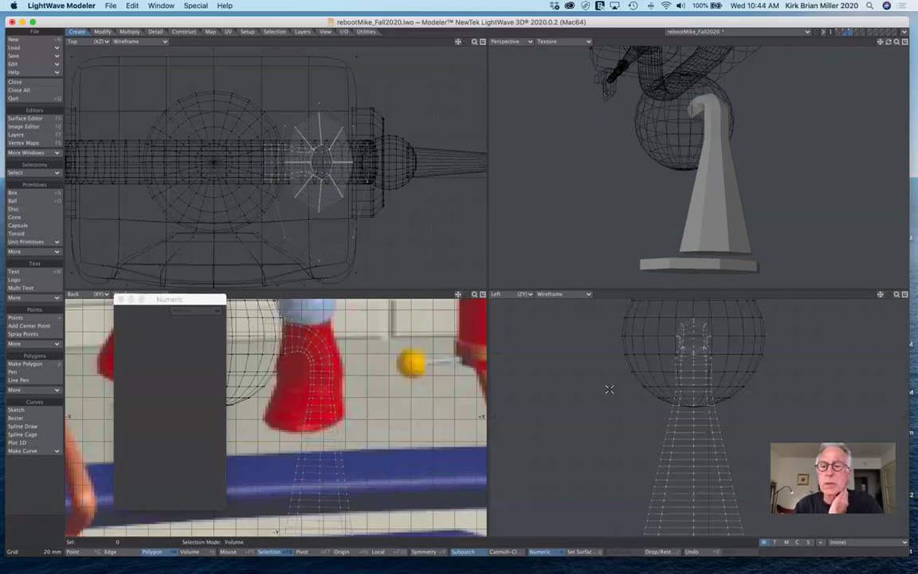
{"action": "left_click", "coordinate": [727, 253]}
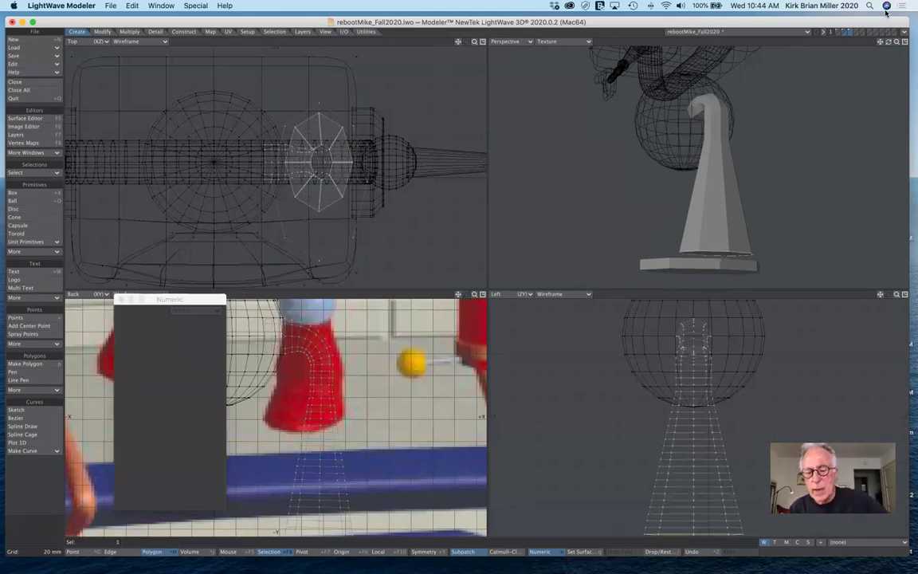
{"action": "key", "text": "slash"}
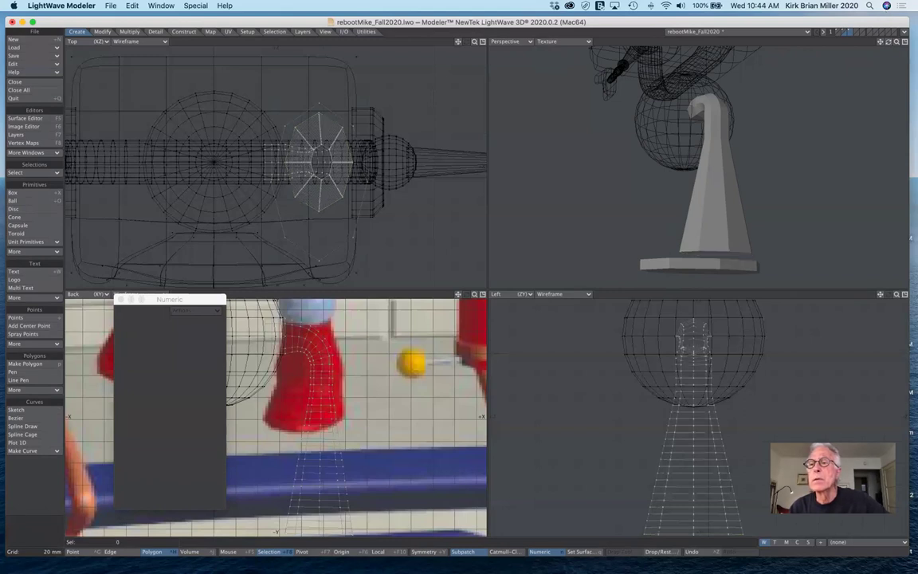
{"action": "left_click_drag", "start_coordinate": [889, 43], "coordinate": [875, 52]}
{"action": "left_click", "coordinate": [676, 276]}
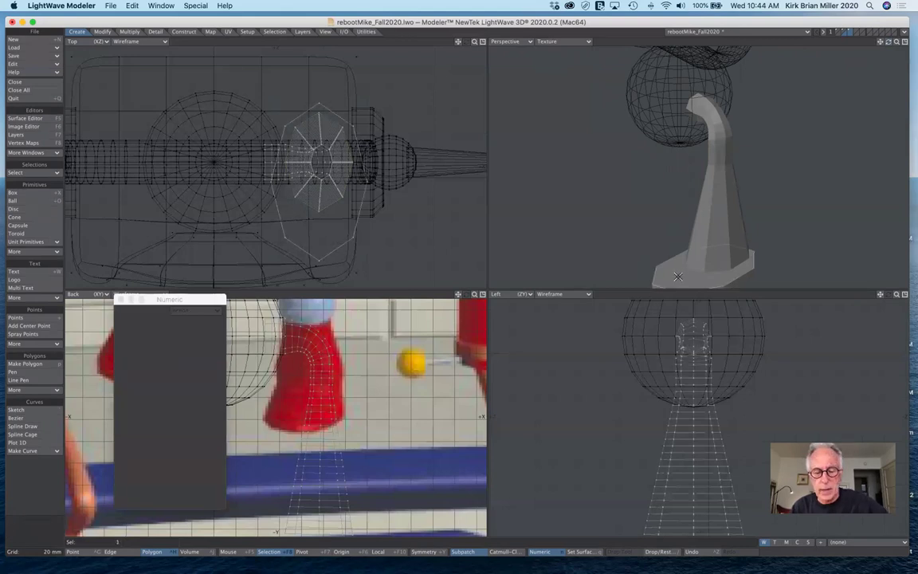
{"action": "key", "text": "Delete"}
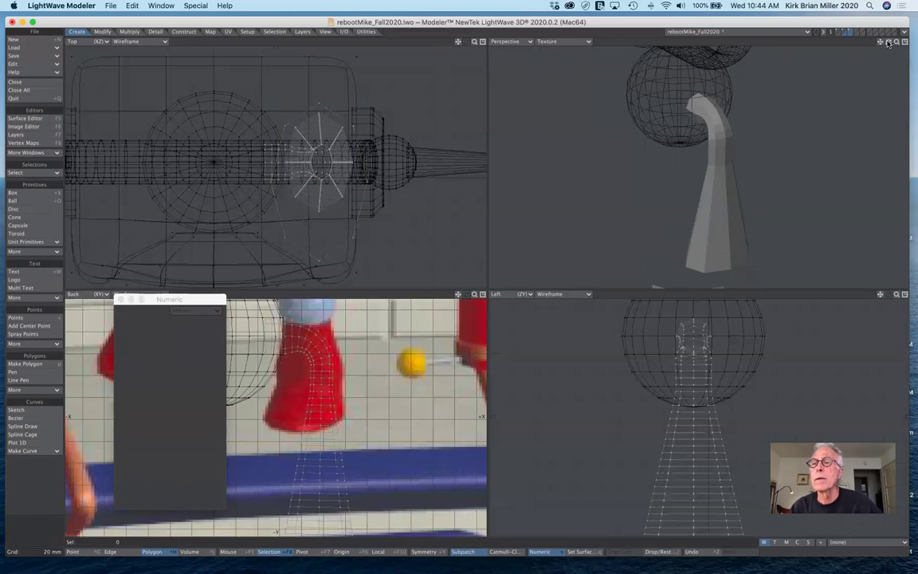
- Try to weld a bottom corner point of the leg to the foot's upper corner point, undo the weld and clear the selection
{"action": "left_click_drag", "start_coordinate": [888, 42], "coordinate": [869, 2]}
{"action": "left_click_drag", "start_coordinate": [897, 42], "coordinate": [917, 42]}
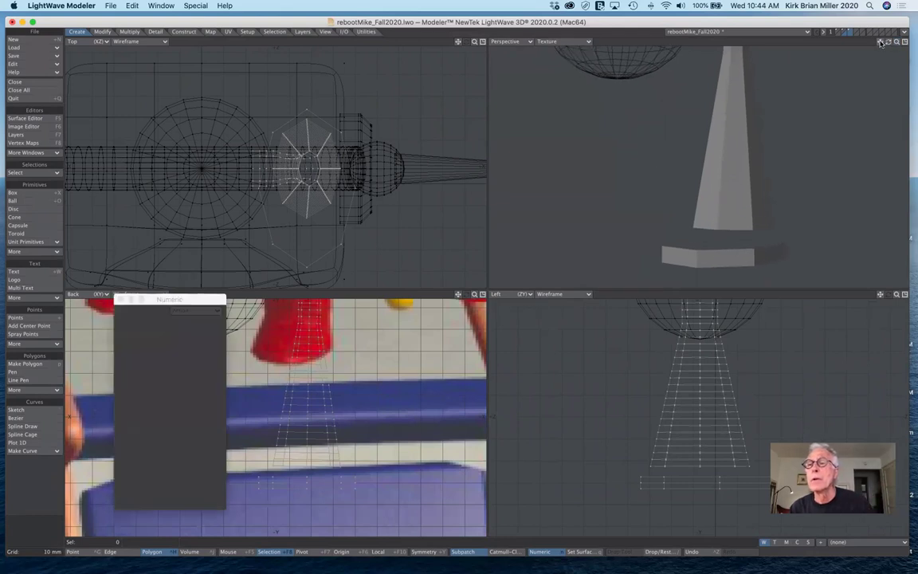
{"action": "mouse_move", "coordinate": [882, 42]}
{"action": "left_mouse_down"}
{"action": "mouse_move", "coordinate": [893, 29]}
{"action": "mouse_move", "coordinate": [879, 42]}
{"action": "left_mouse_up"}
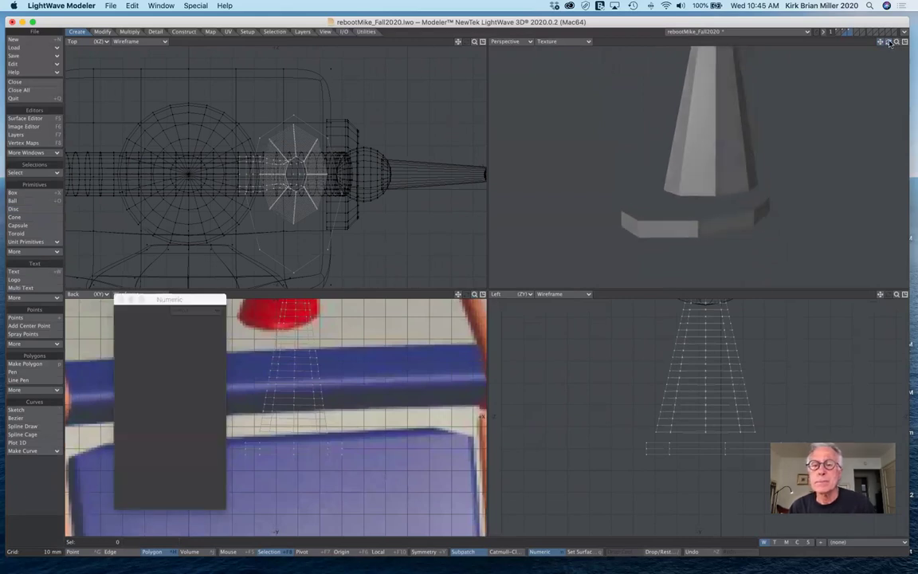
{"action": "left_click", "coordinate": [156, 32]}
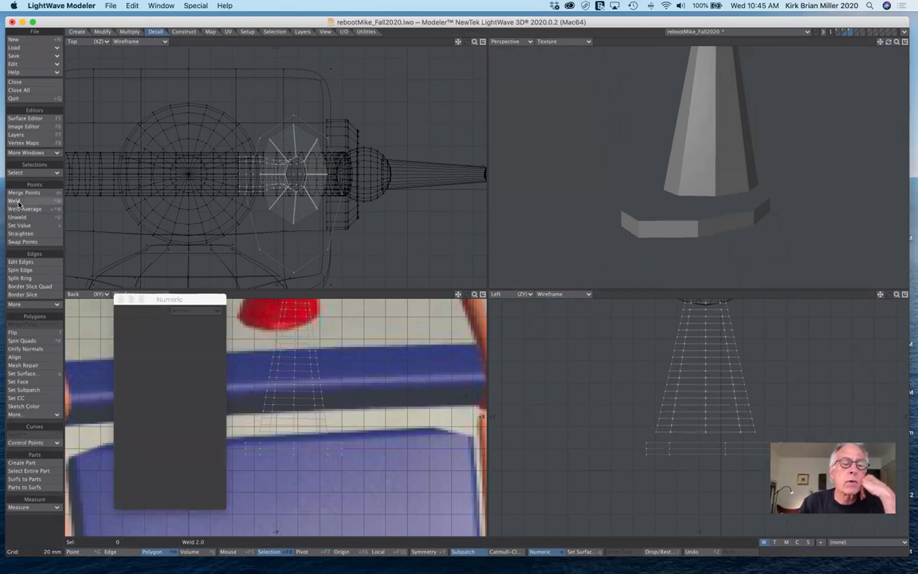
{"action": "left_click", "coordinate": [678, 195]}
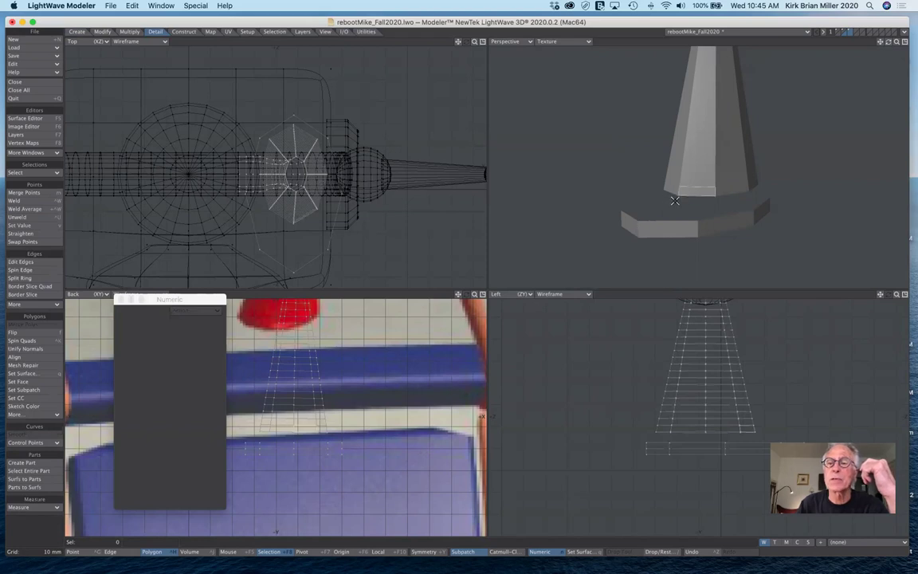
{"action": "left_click", "coordinate": [705, 192]}
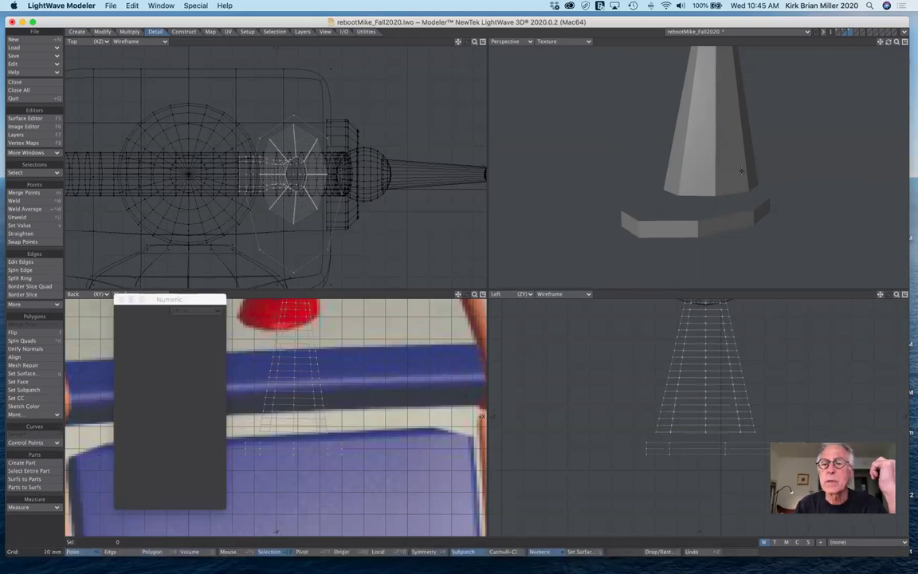
{"action": "left_click", "coordinate": [672, 215]}
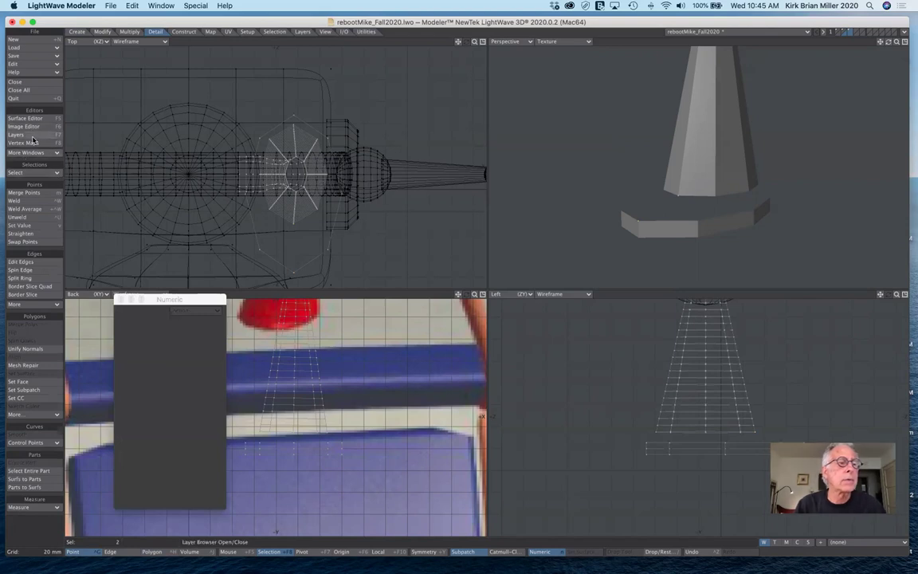
{"action": "left_click", "coordinate": [37, 202]}
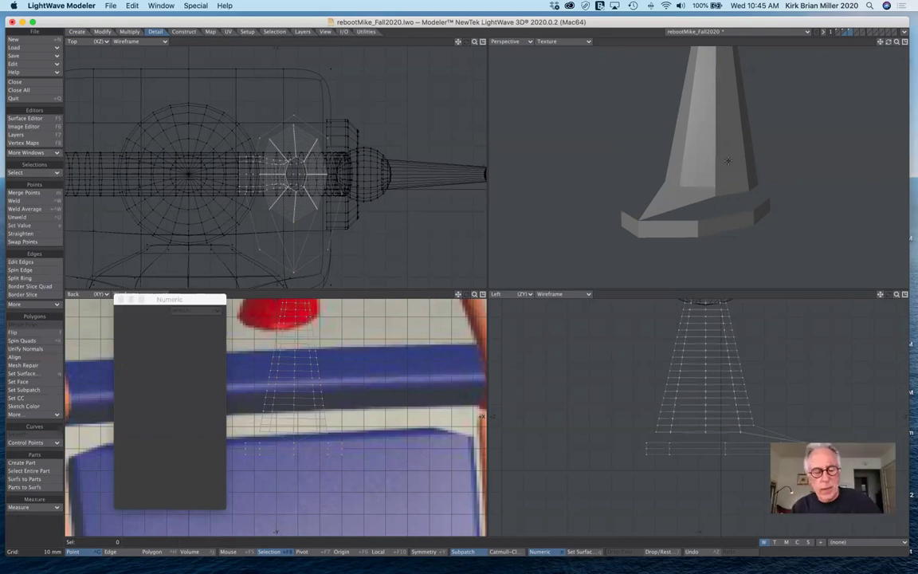
{"action": "key", "text": "u"}
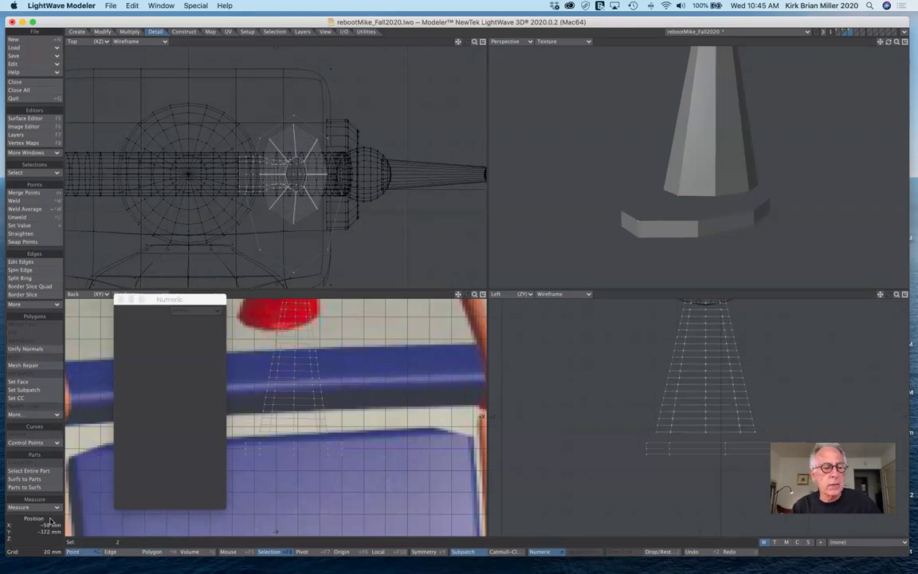
{"action": "left_click", "coordinate": [50, 535]}
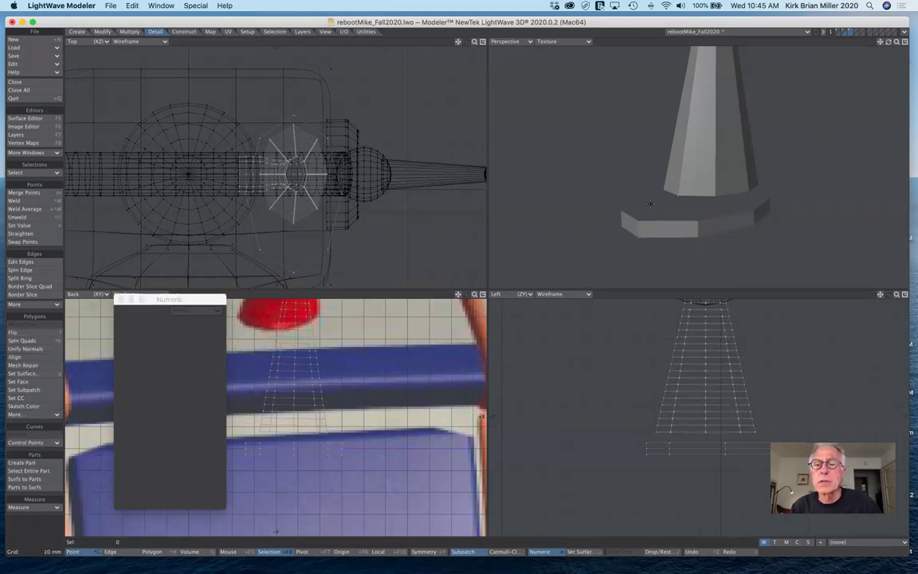
- Weld one upper corner point of the foot disc to the facing bottom corner point of the leg
{"action": "left_click", "coordinate": [649, 229]}
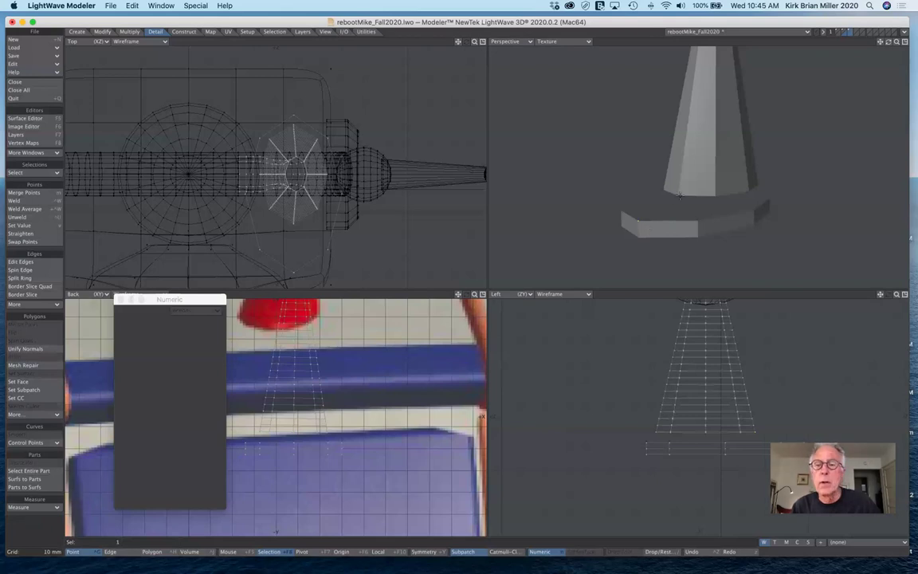
{"action": "left_click", "coordinate": [663, 231], "text": "shift"}
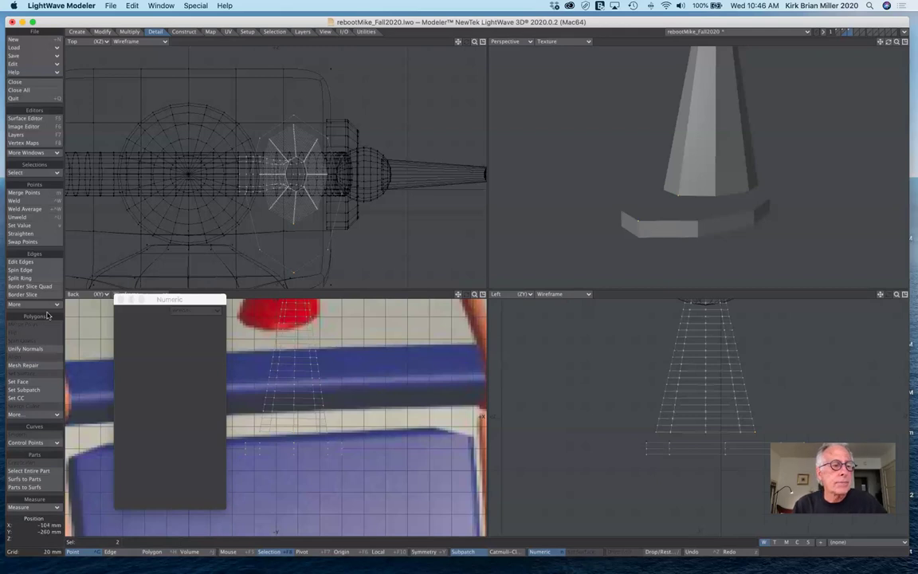
{"action": "left_click", "coordinate": [30, 208]}
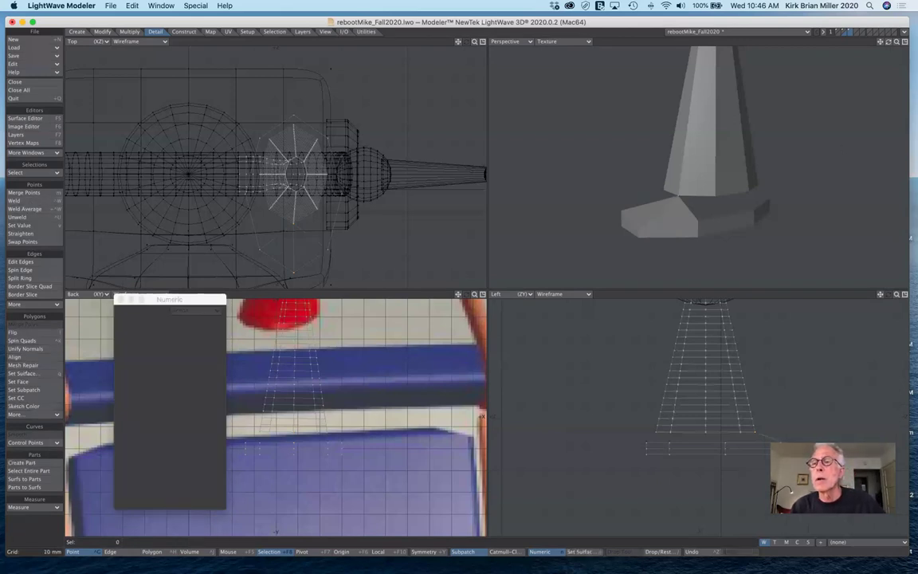
- Try to weld two more upper foot points to the leg's bottom edge points, then undo both welds
{"action": "mouse_move", "coordinate": [887, 43]}
{"action": "left_mouse_down"}
{"action": "mouse_move", "coordinate": [834, 44]}
{"action": "mouse_move", "coordinate": [867, 49]}
{"action": "left_mouse_up"}
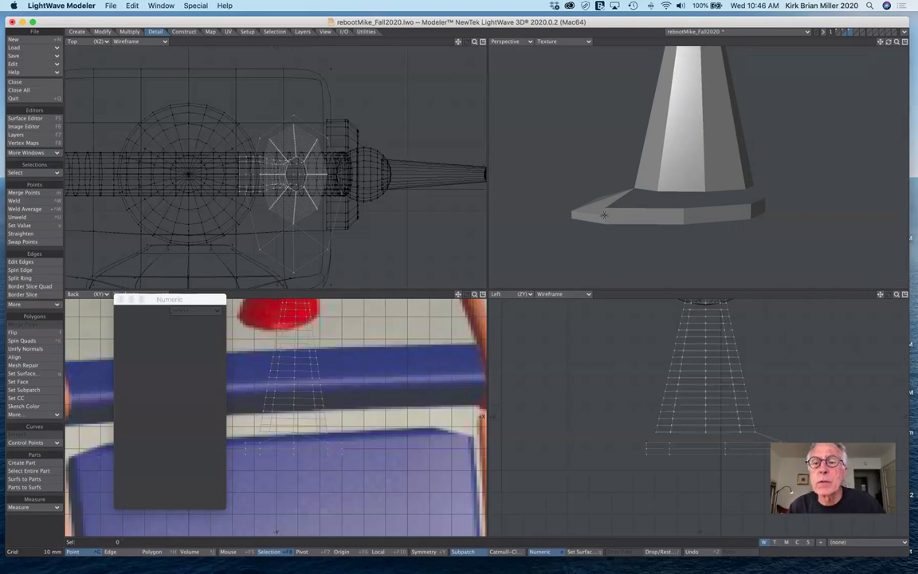
{"action": "left_click", "coordinate": [605, 211]}
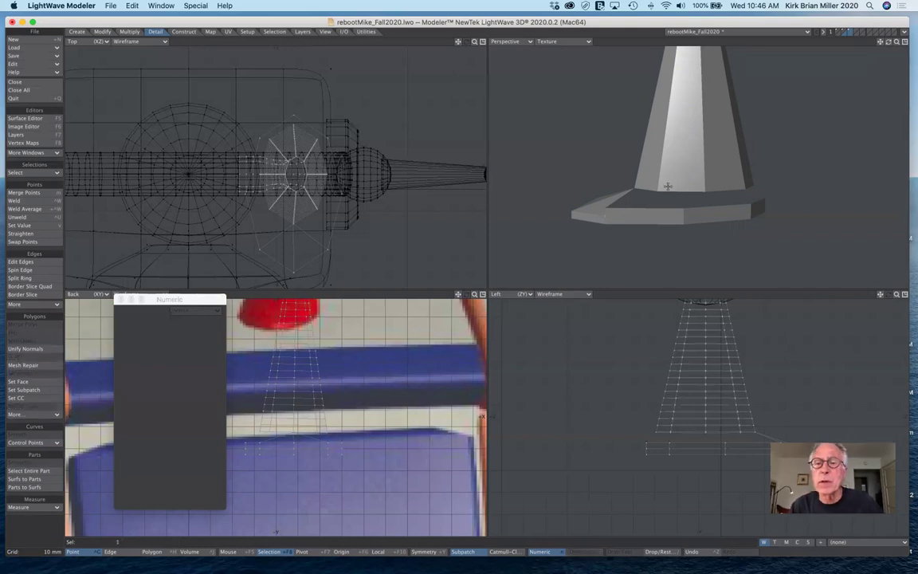
{"action": "left_click", "coordinate": [656, 190], "text": "shift"}
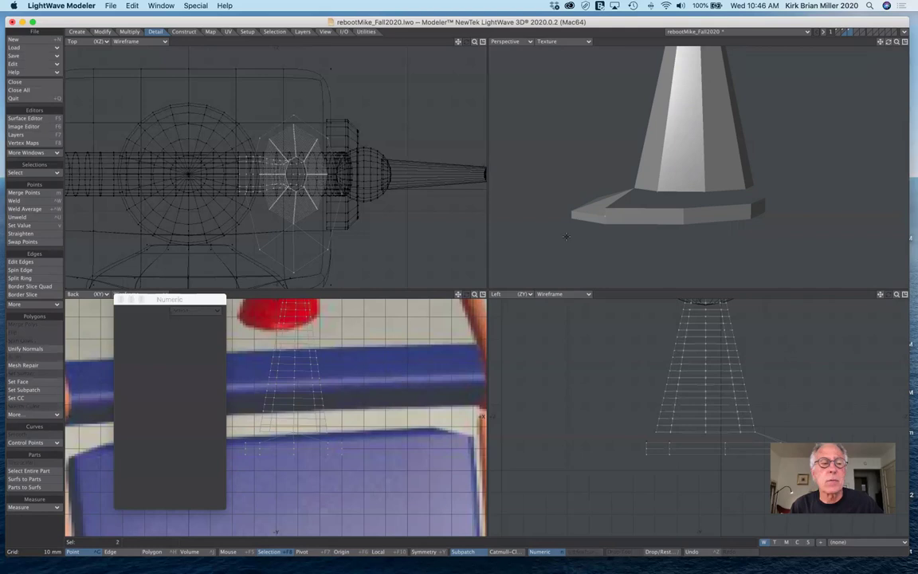
{"action": "left_click", "coordinate": [37, 202]}
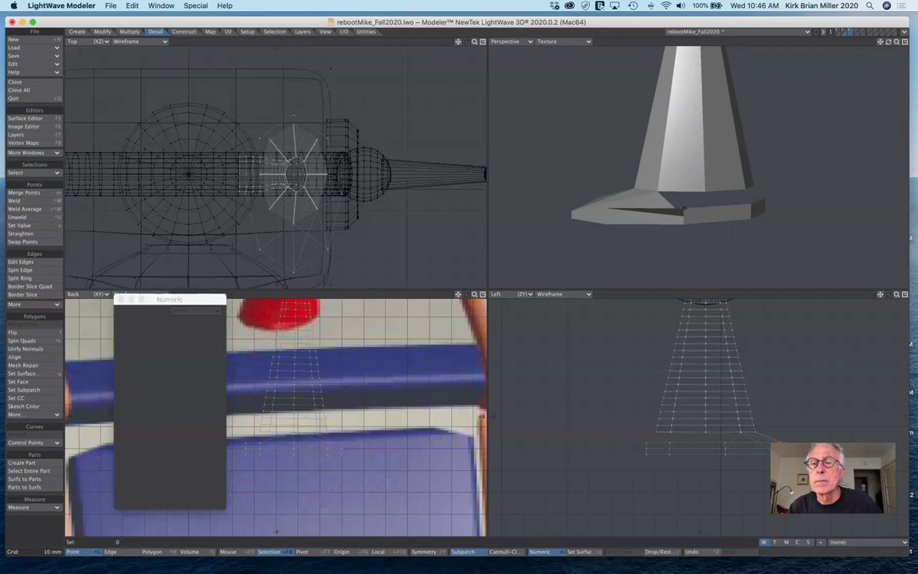
{"action": "left_click", "coordinate": [684, 207]}
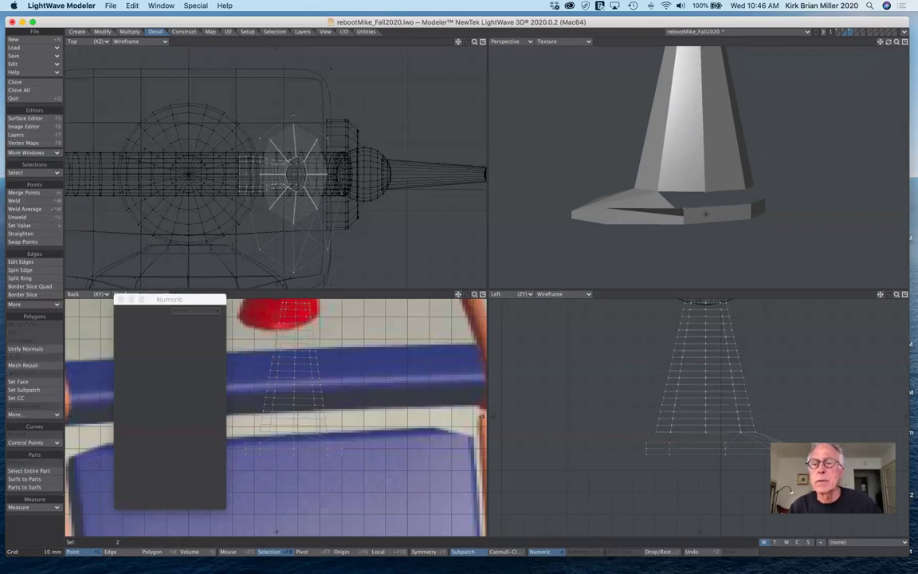
{"action": "left_click", "coordinate": [37, 202]}
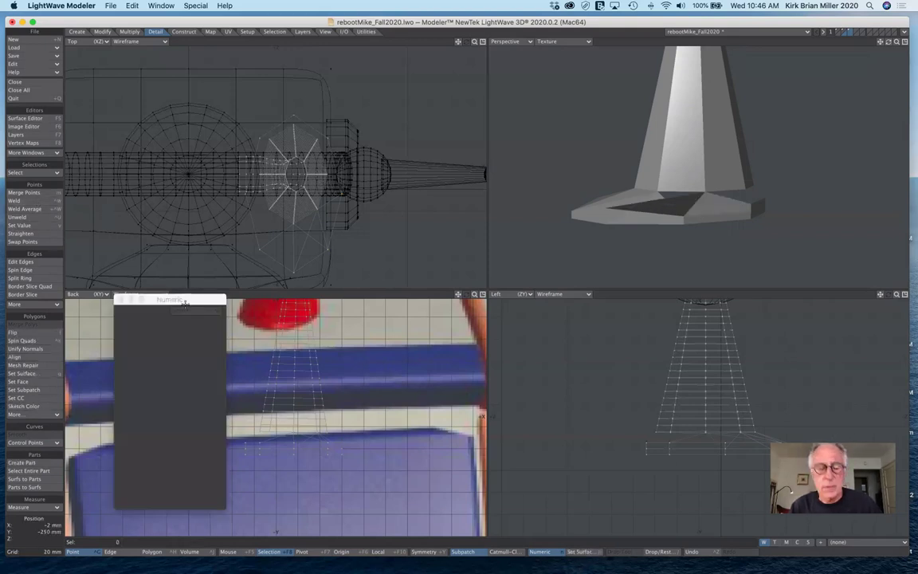
{"action": "key", "text": "ctrl+z"}
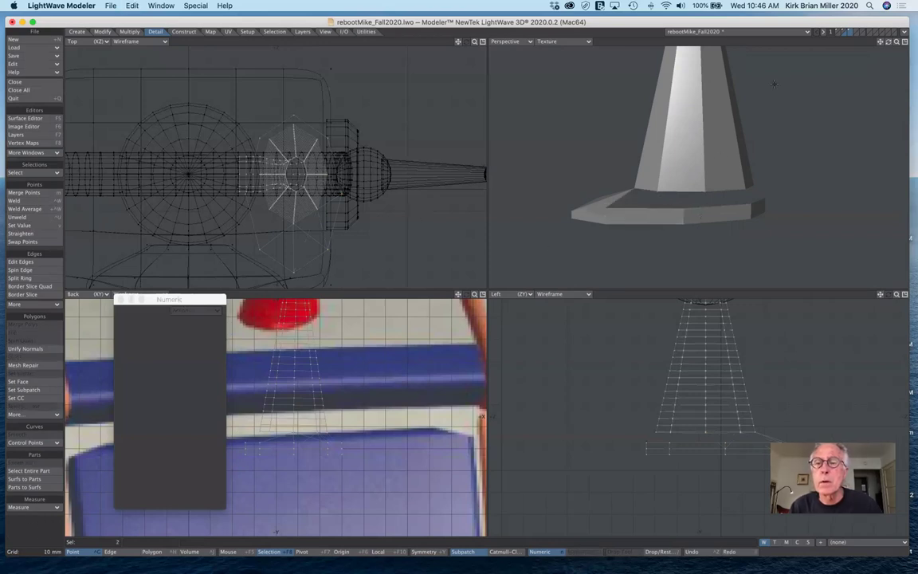
- Weld the next two upper corner points of the foot, adjacent to the joined corner, to their facing leg bottom points
{"action": "mouse_move", "coordinate": [888, 41]}
{"action": "left_mouse_down"}
{"action": "mouse_move", "coordinate": [908, 57]}
{"action": "mouse_move", "coordinate": [888, 42]}
{"action": "left_mouse_up"}
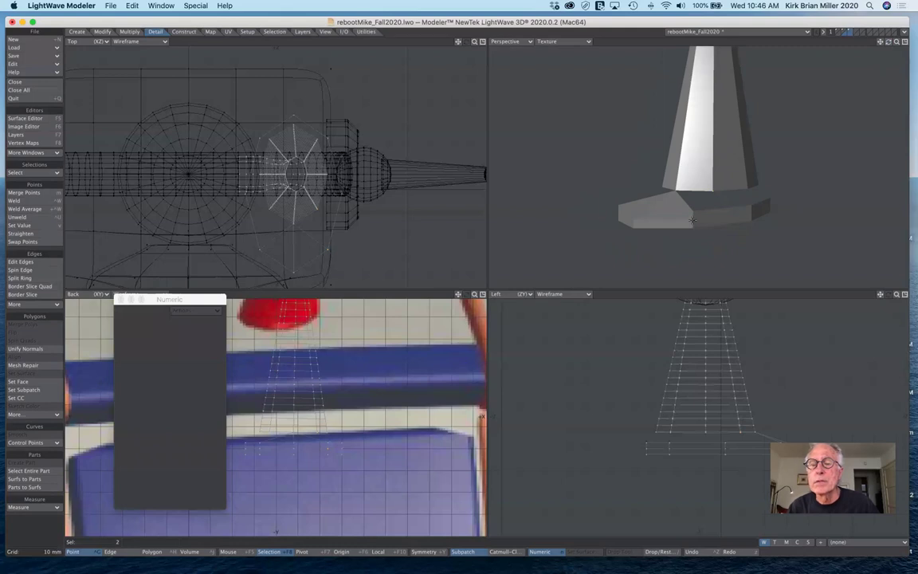
{"action": "left_click", "coordinate": [44, 523]}
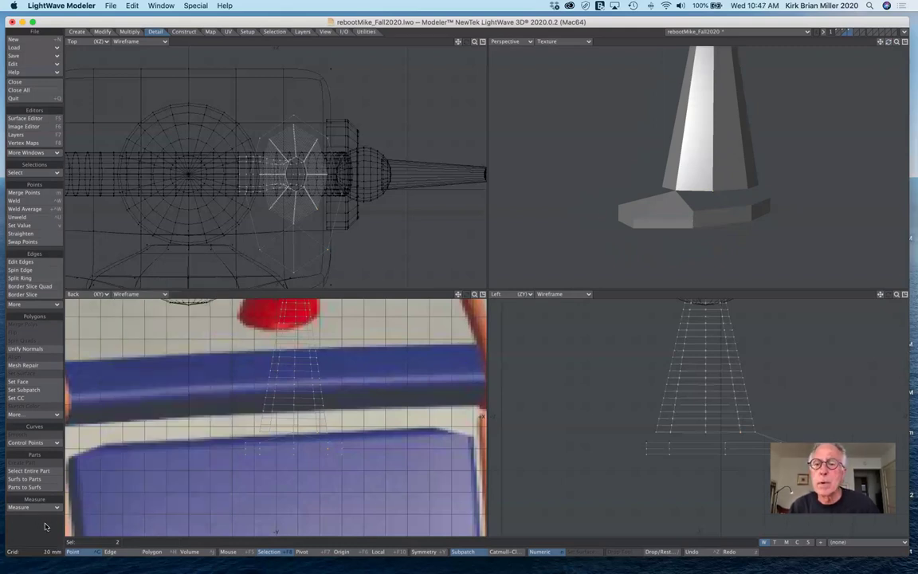
{"action": "left_click", "coordinate": [692, 209]}
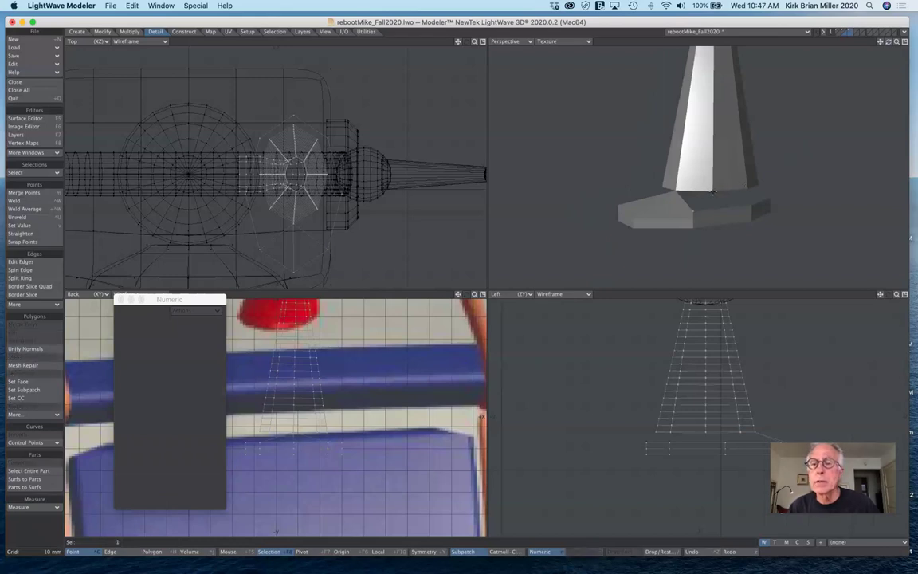
{"action": "left_click", "coordinate": [52, 203]}
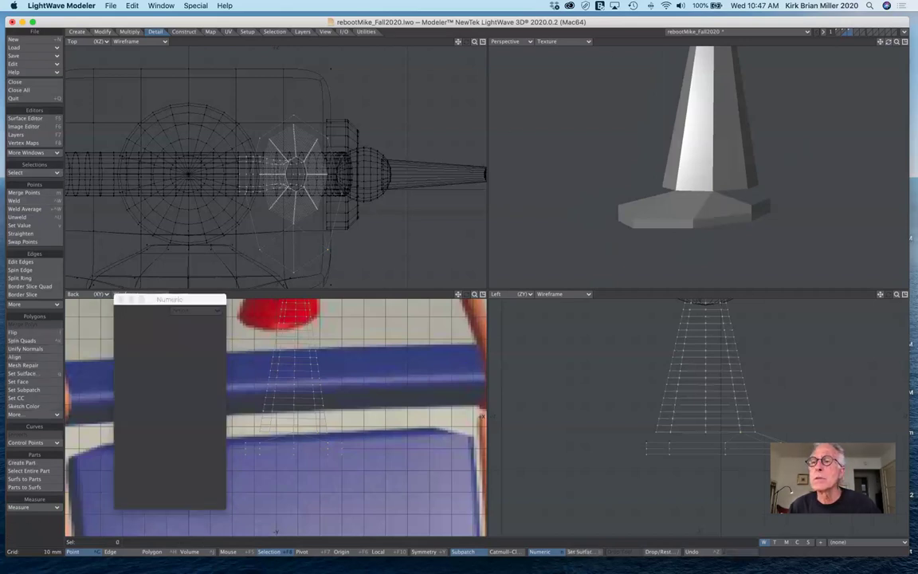
{"action": "left_click_drag", "start_coordinate": [889, 44], "coordinate": [862, 47]}
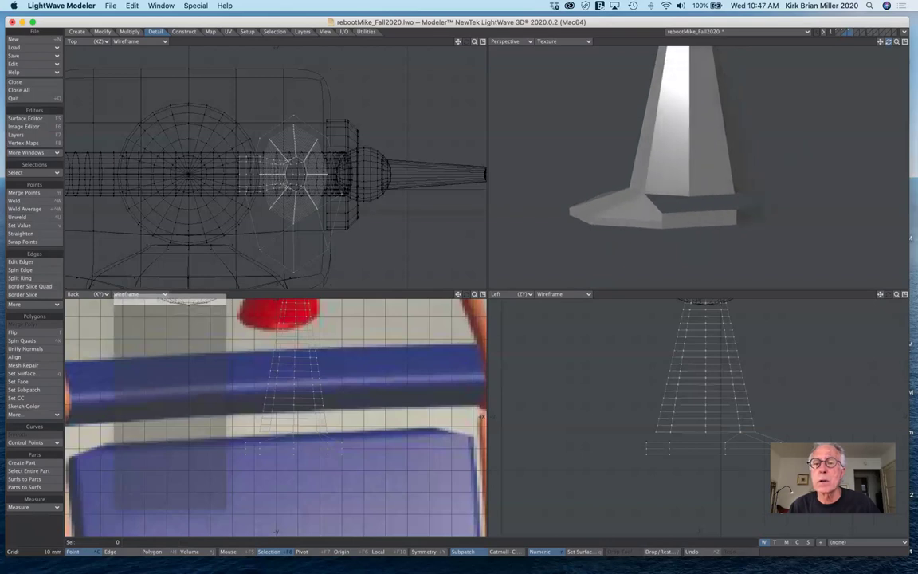
{"action": "left_click", "coordinate": [660, 214]}
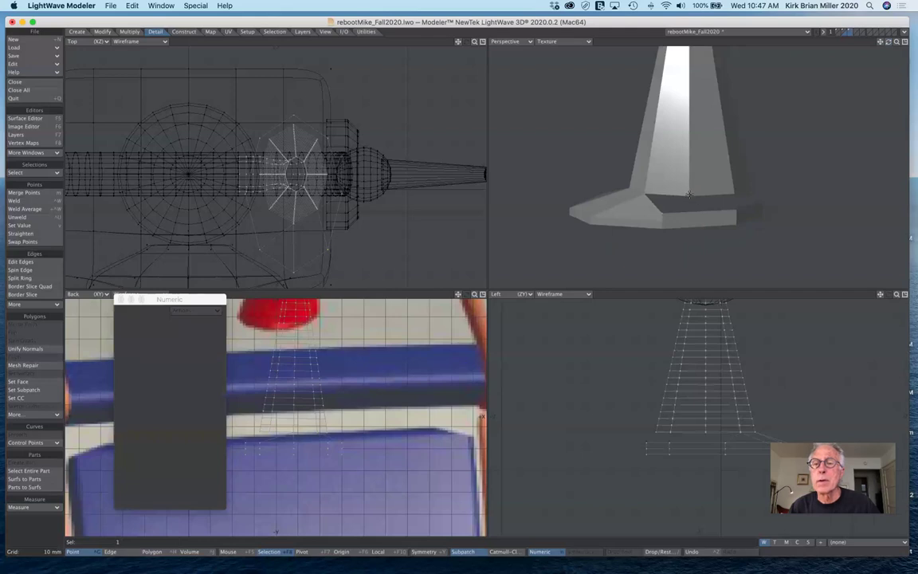
{"action": "left_click", "coordinate": [16, 201]}
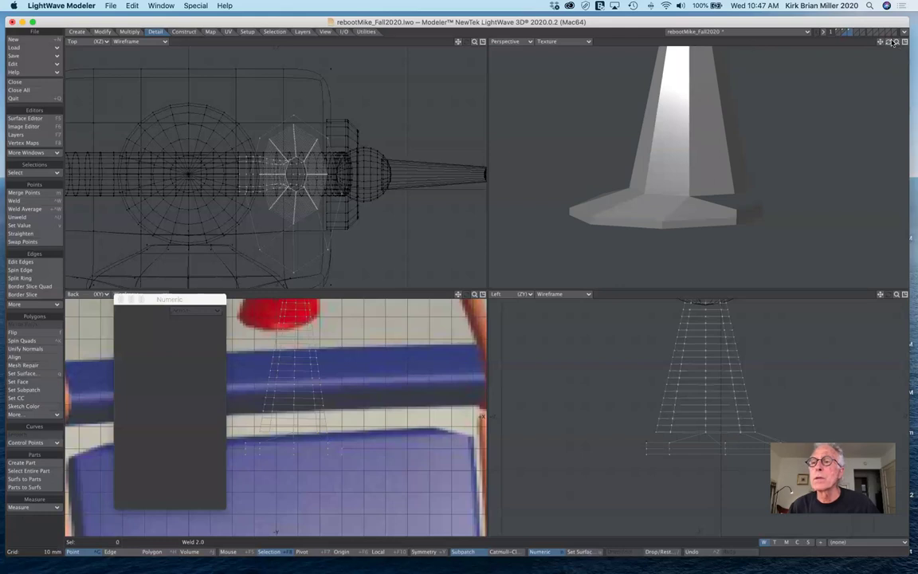
- Continue around the foot's rim, welding the fourth and fifth upper corner points to the matching bottom points of the leg
{"action": "left_click_drag", "start_coordinate": [889, 44], "coordinate": [890, 46]}
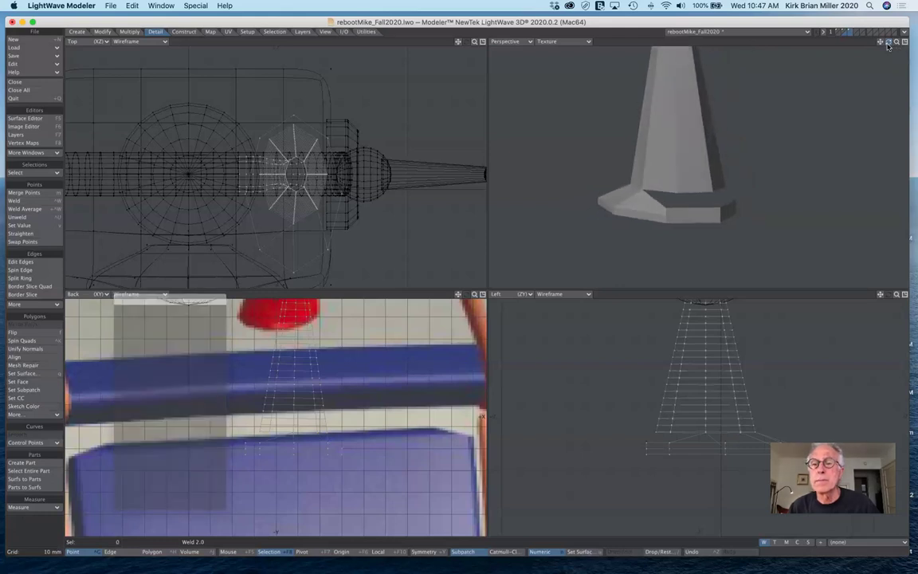
{"action": "left_click", "coordinate": [666, 208]}
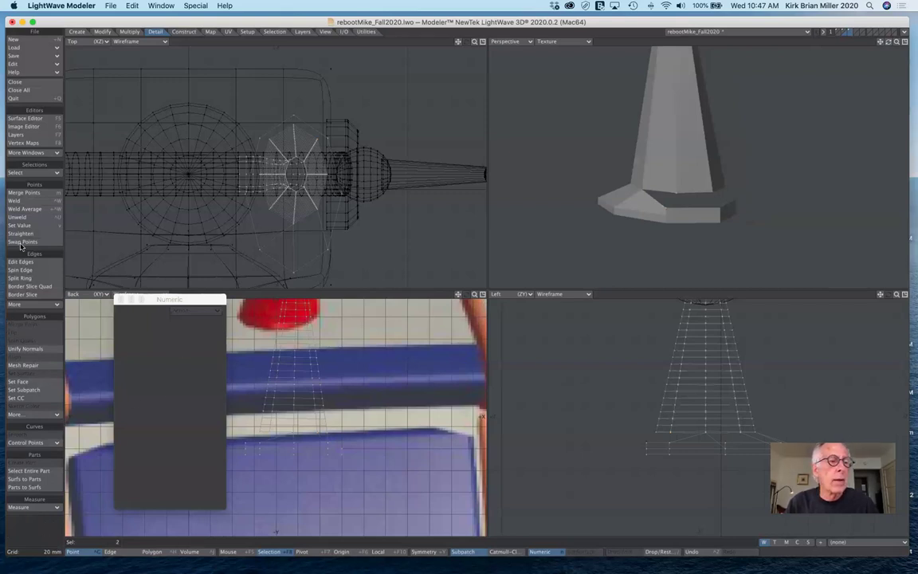
{"action": "left_click", "coordinate": [29, 200]}
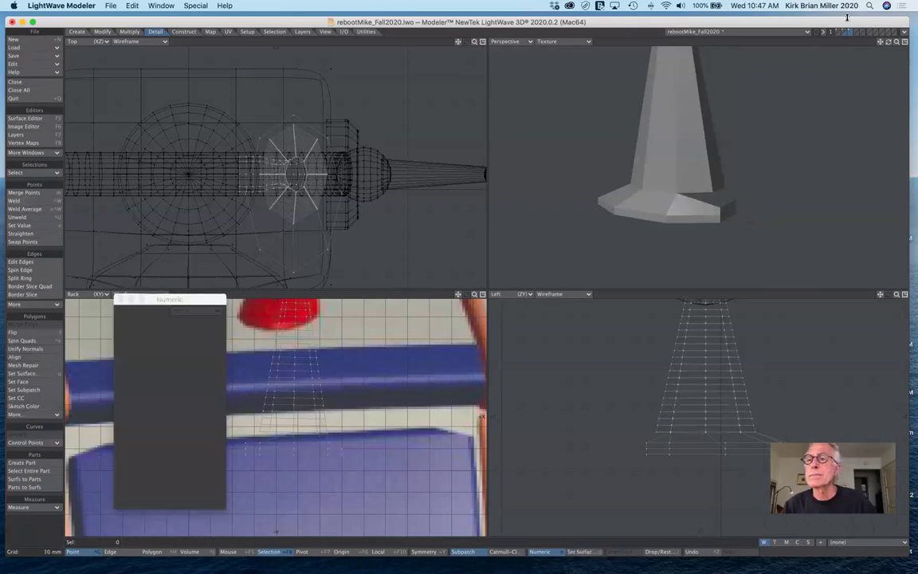
{"action": "left_click_drag", "start_coordinate": [889, 42], "coordinate": [829, 41]}
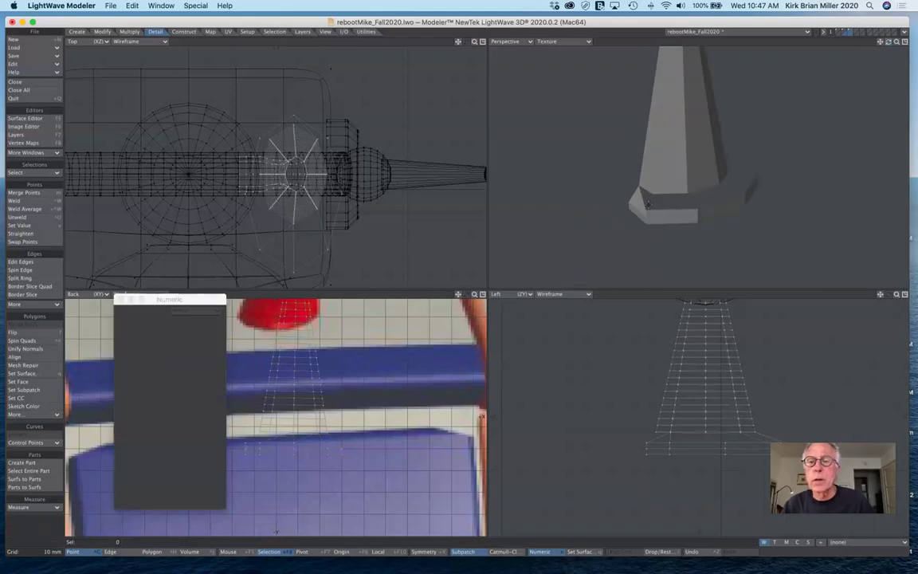
{"action": "left_click", "coordinate": [656, 199]}
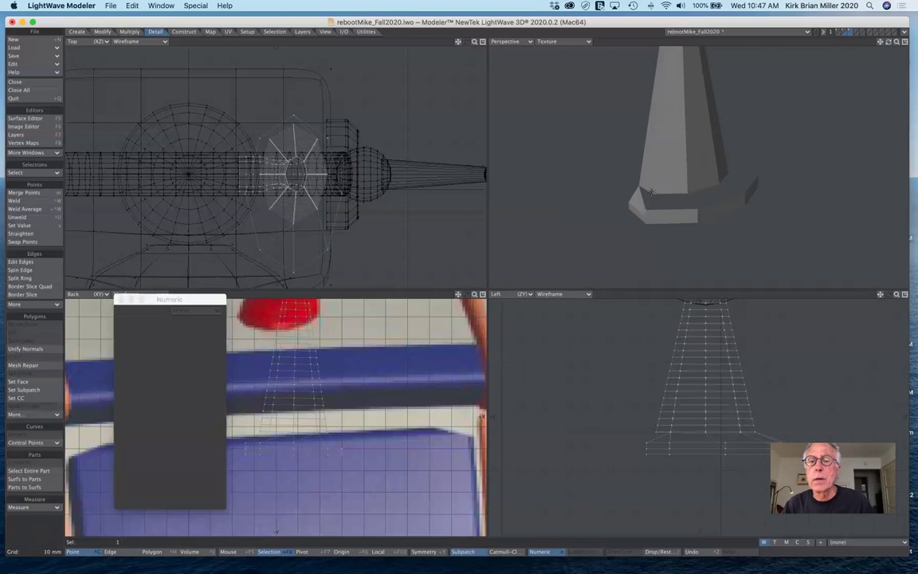
{"action": "left_click", "coordinate": [651, 192]}
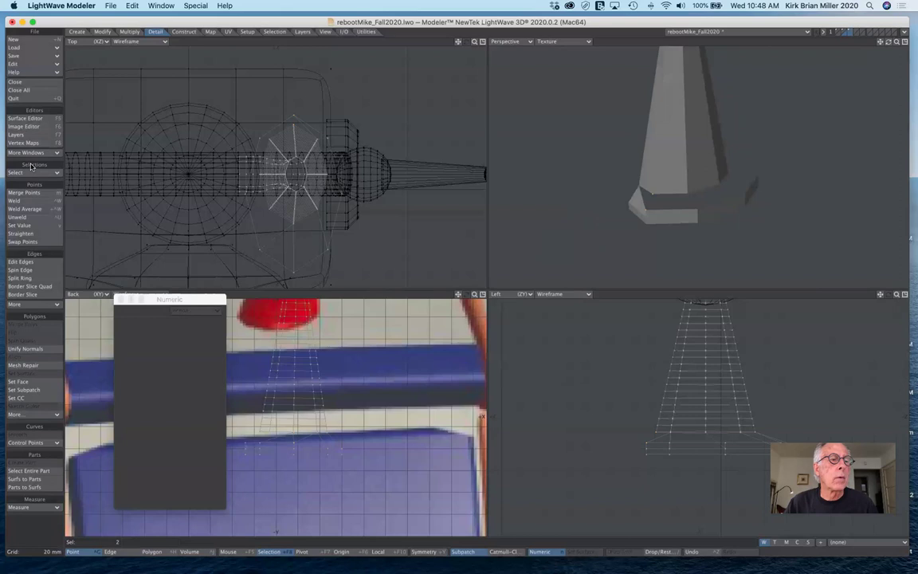
{"action": "left_click", "coordinate": [29, 201]}
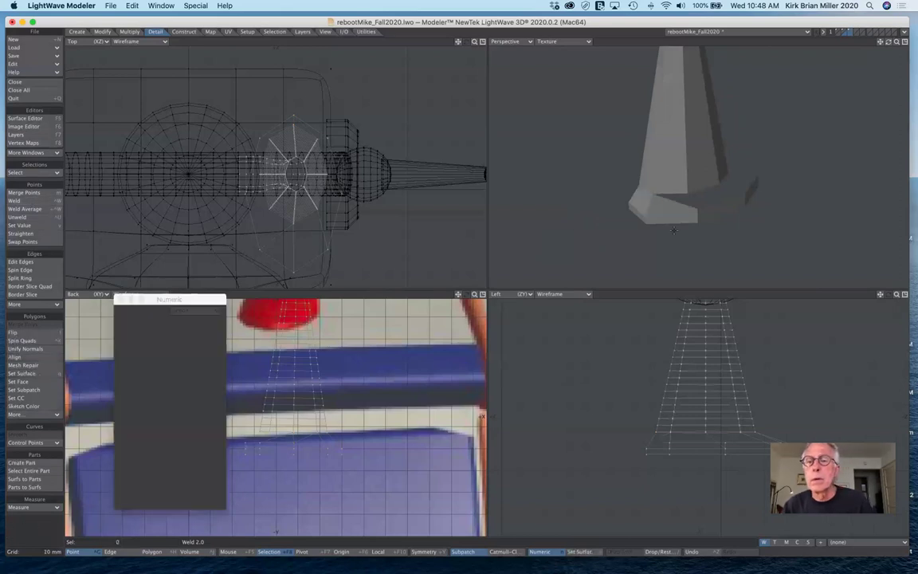
- Weld the foot's sixth and seventh upper corner points to the leg bottom points directly above them
{"action": "left_click", "coordinate": [696, 200]}
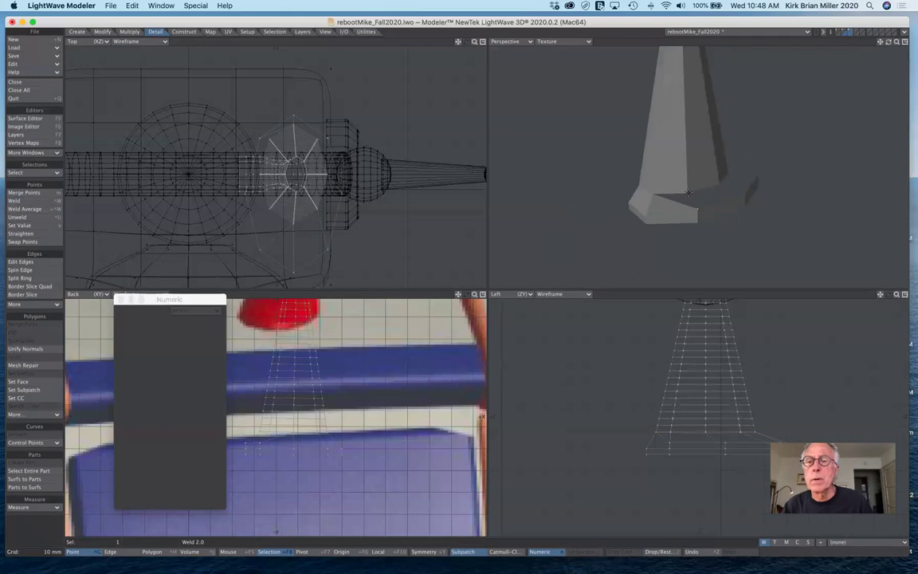
{"action": "left_click", "coordinate": [687, 192]}
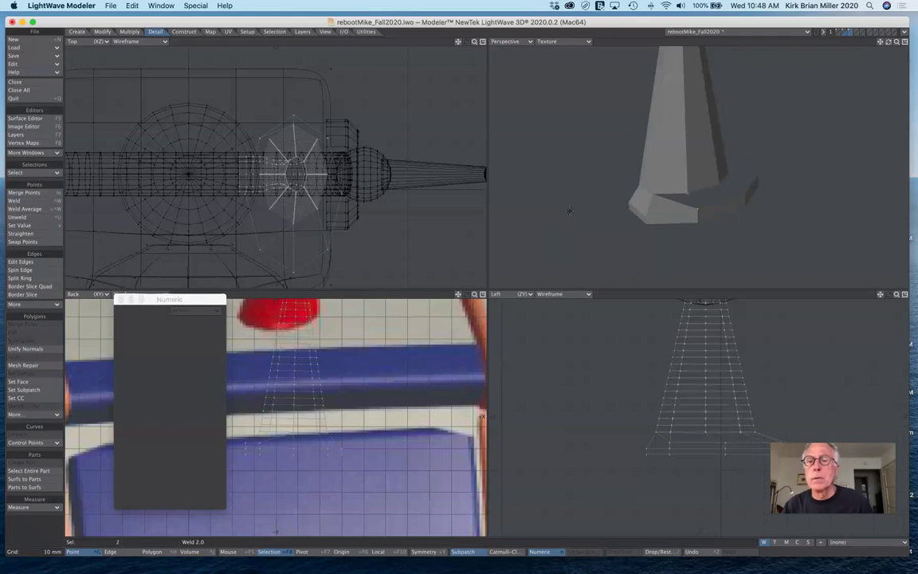
{"action": "left_click", "coordinate": [14, 201]}
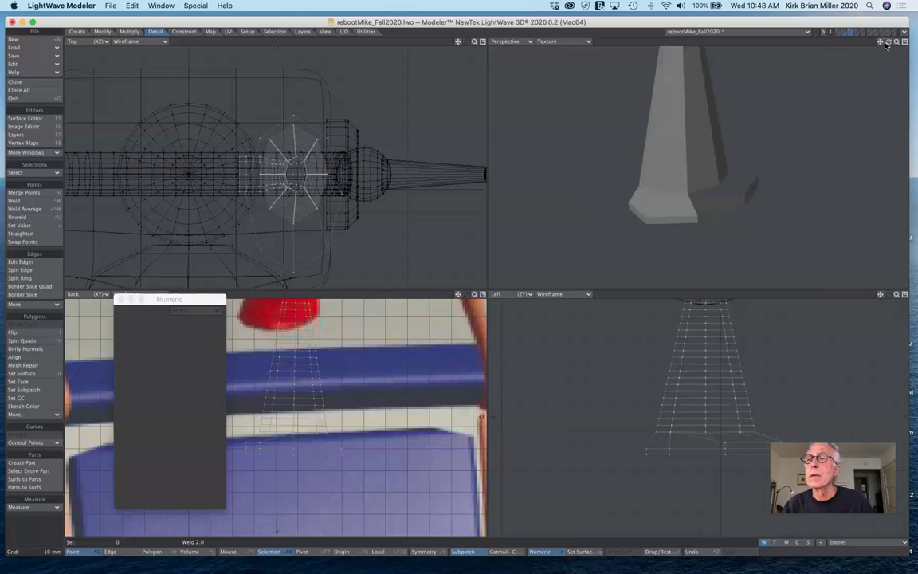
{"action": "left_click_drag", "start_coordinate": [888, 41], "coordinate": [837, 46]}
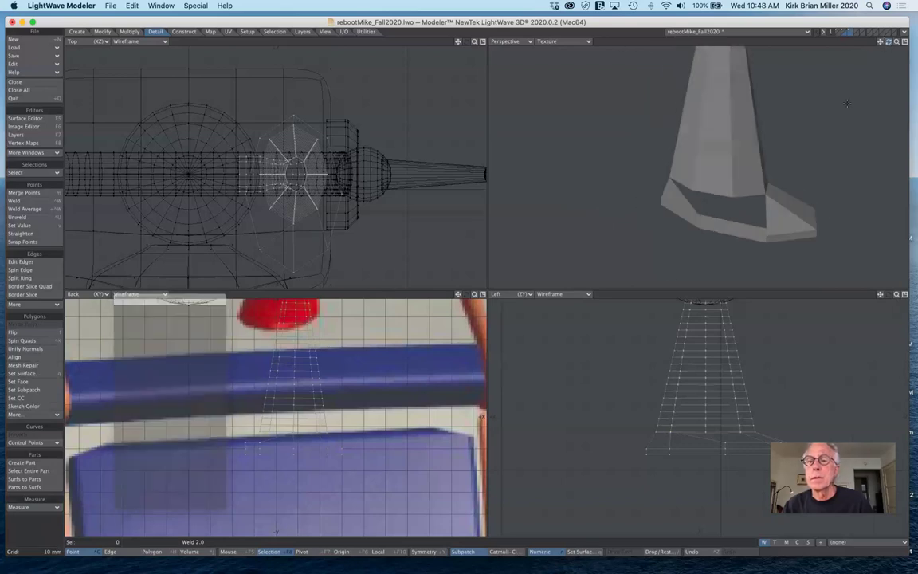
{"action": "key", "text": "n"}
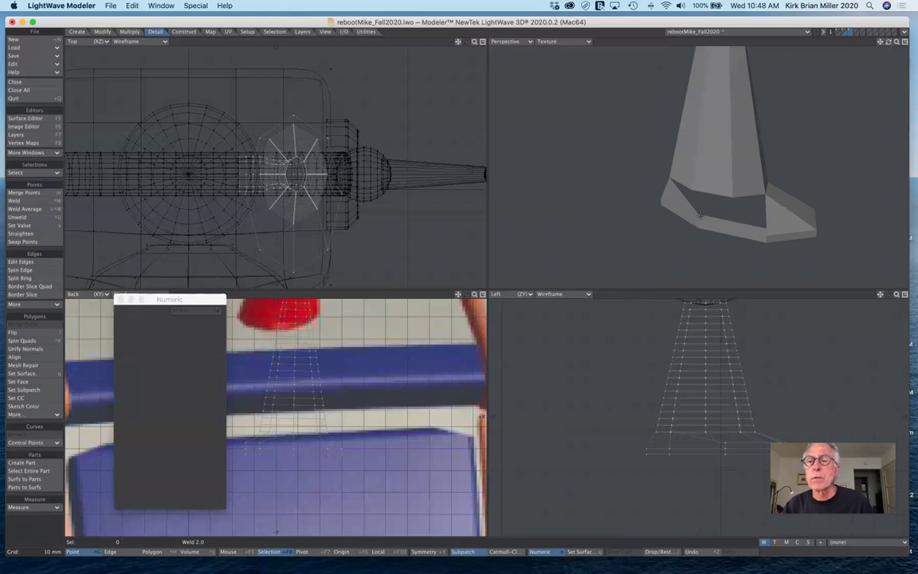
{"action": "left_click", "coordinate": [703, 238]}
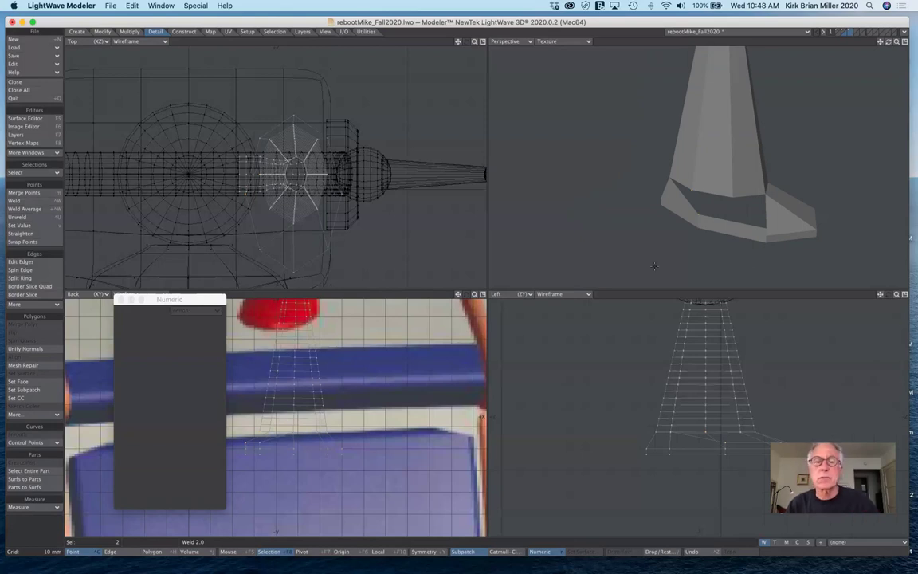
{"action": "left_click", "coordinate": [14, 201]}
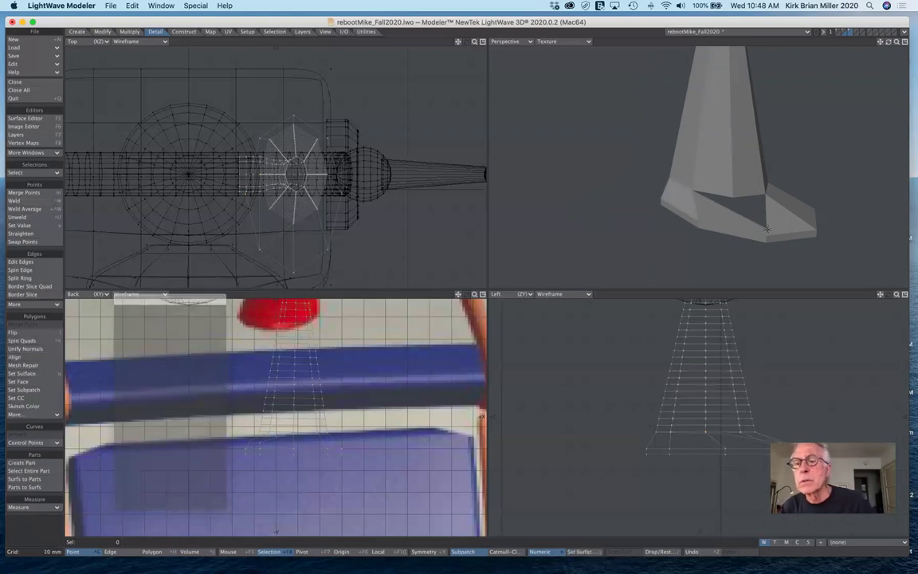
- Weld the last open upper corner point of the foot to the leg's remaining bottom point, closing the gap
{"action": "left_click", "coordinate": [767, 229]}
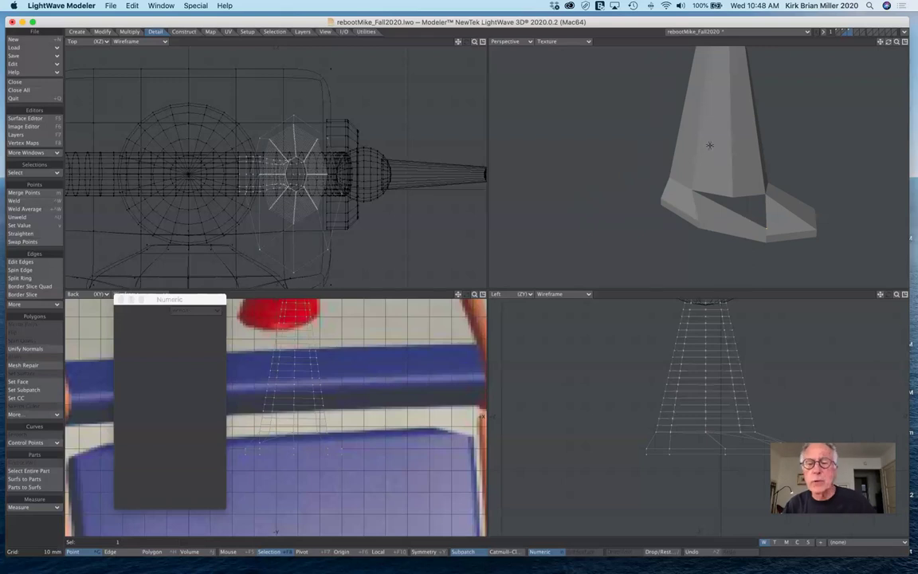
{"action": "left_click", "coordinate": [732, 195]}
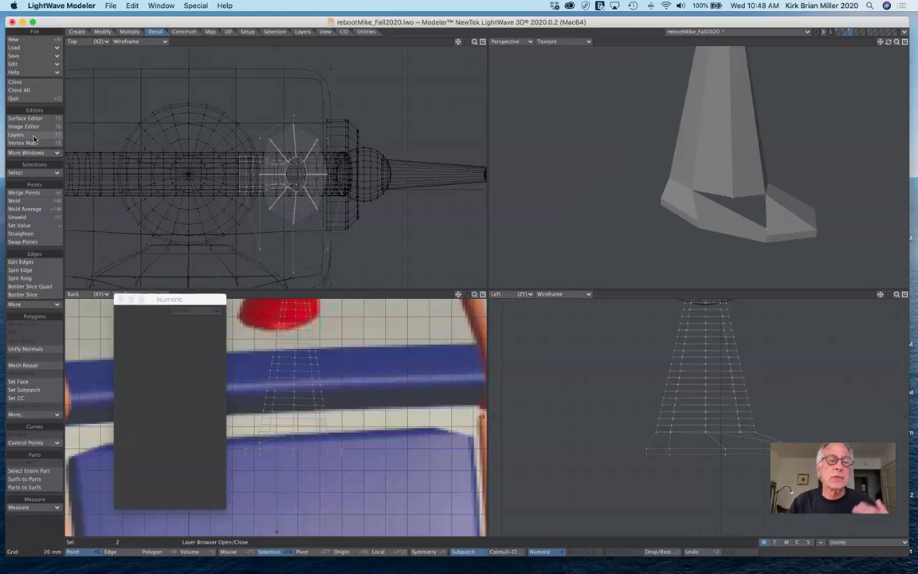
{"action": "left_click", "coordinate": [24, 192]}
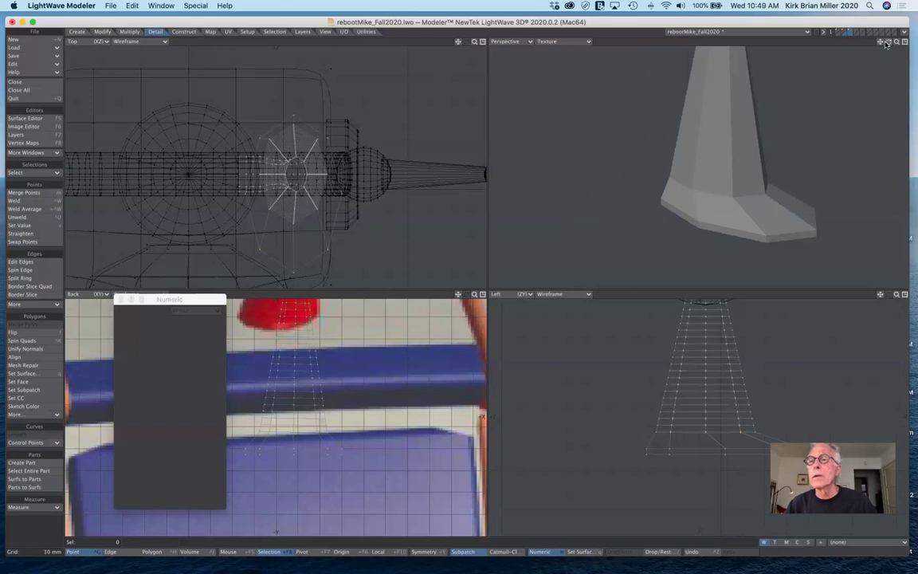
{"action": "left_click_drag", "start_coordinate": [888, 41], "coordinate": [805, 40]}
{"action": "left_click_drag", "start_coordinate": [895, 44], "coordinate": [856, 46]}
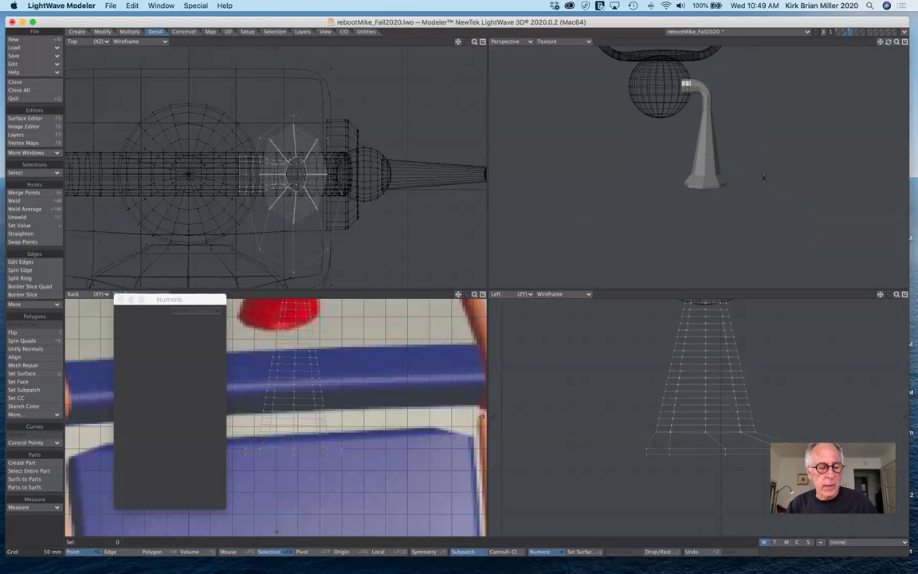
- Preview the joined leg and foot smoothed as SubPatches, and return them to plain polygons
{"action": "key", "text": "Tab"}
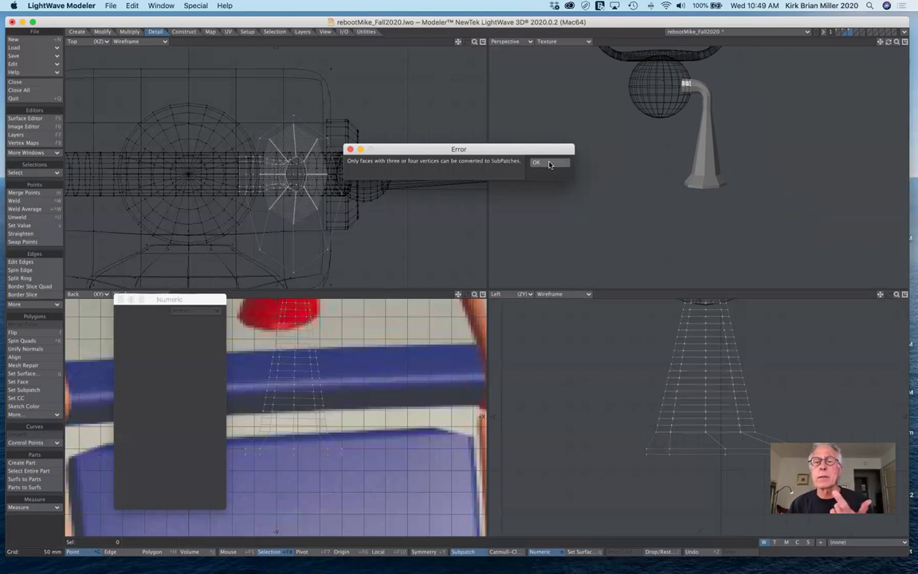
{"action": "left_click", "coordinate": [549, 165]}
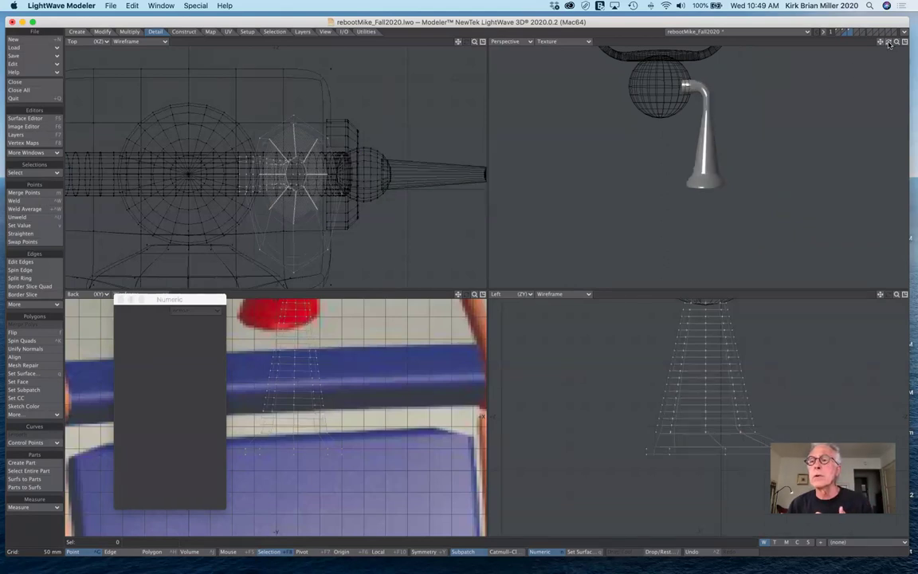
{"action": "left_click_drag", "start_coordinate": [888, 43], "coordinate": [864, 41]}
{"action": "left_click_drag", "start_coordinate": [539, 66], "coordinate": [516, 63], "text": "alt"}
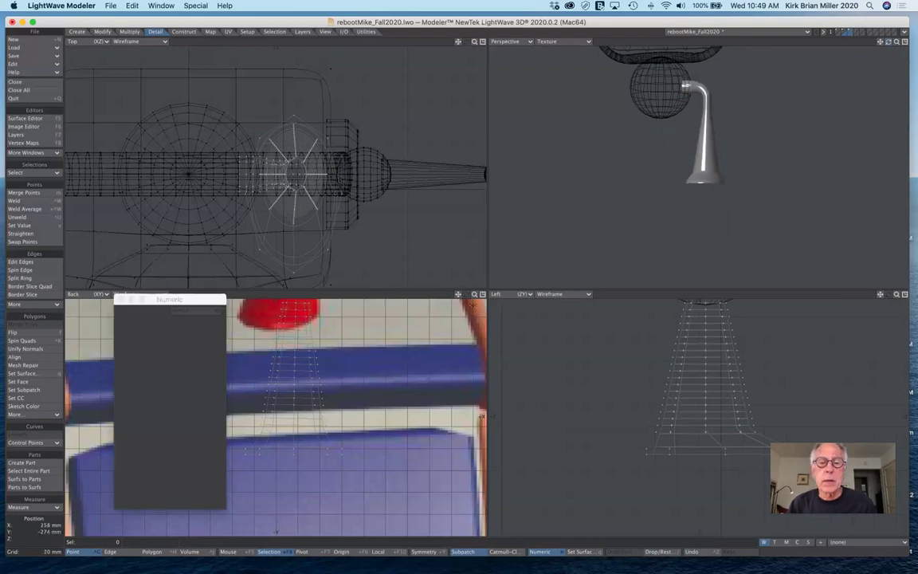
{"action": "left_click_drag", "start_coordinate": [474, 294], "coordinate": [297, 367]}
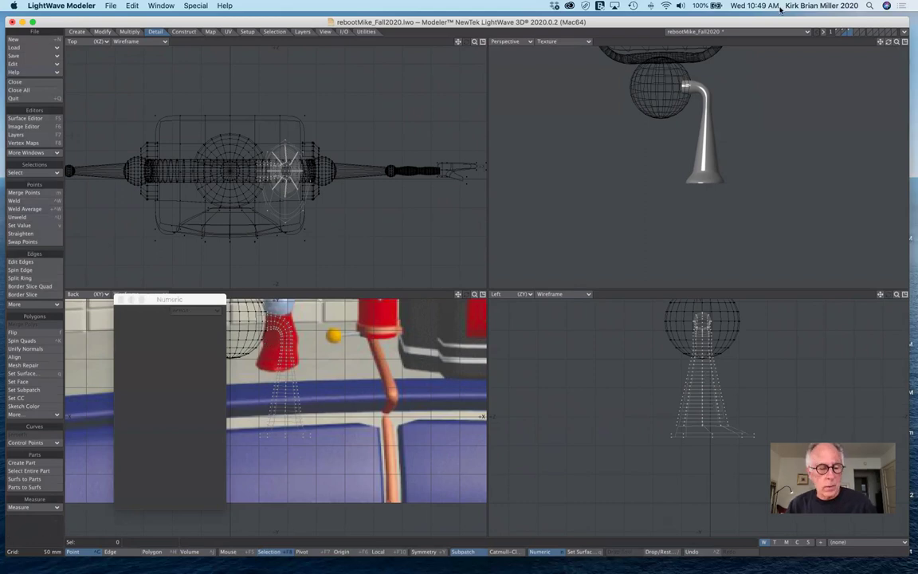
{"action": "key", "text": "Tab"}
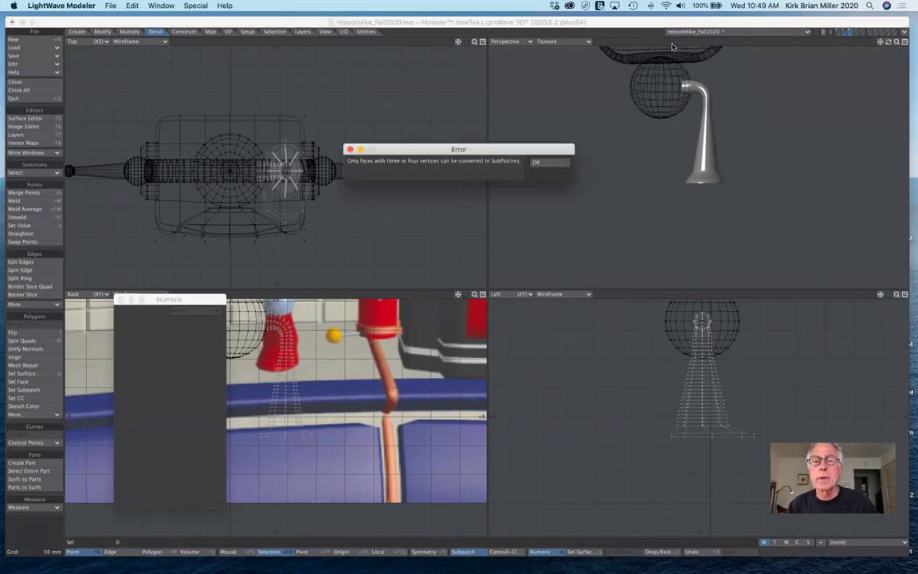
{"action": "left_click", "coordinate": [558, 160]}
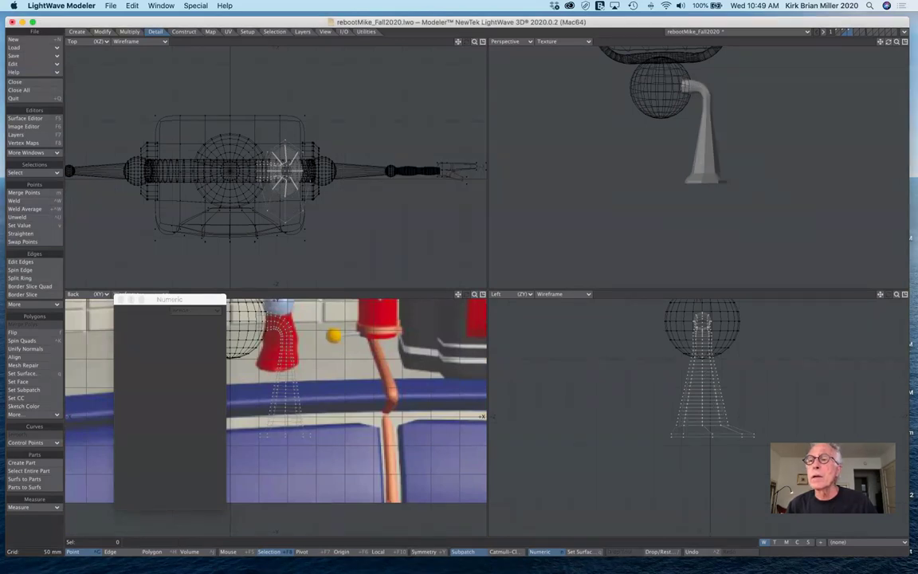
- Set the Perspective view's shading to Textured Wire for a close view of the foot
{"action": "left_click", "coordinate": [537, 41]}
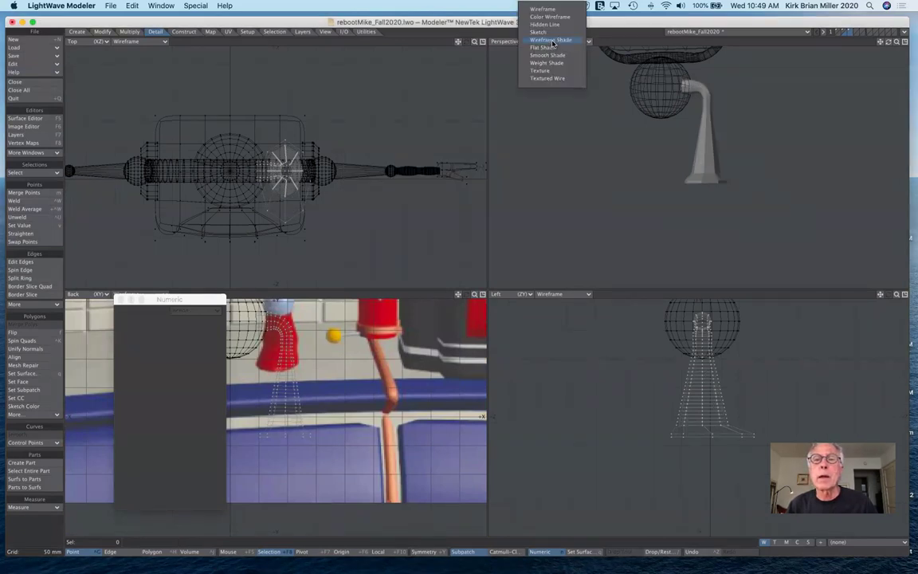
{"action": "left_click", "coordinate": [551, 77]}
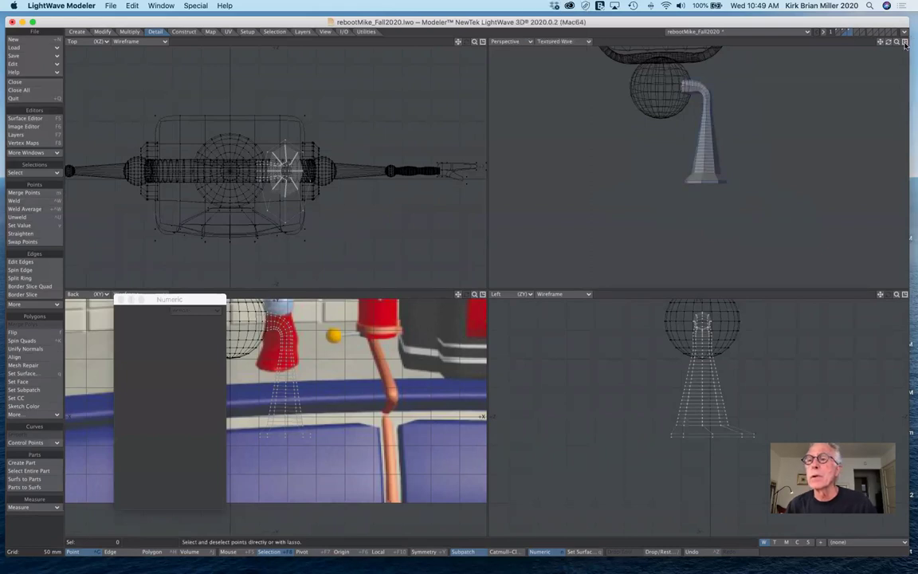
{"action": "left_click_drag", "start_coordinate": [897, 42], "coordinate": [916, 41]}
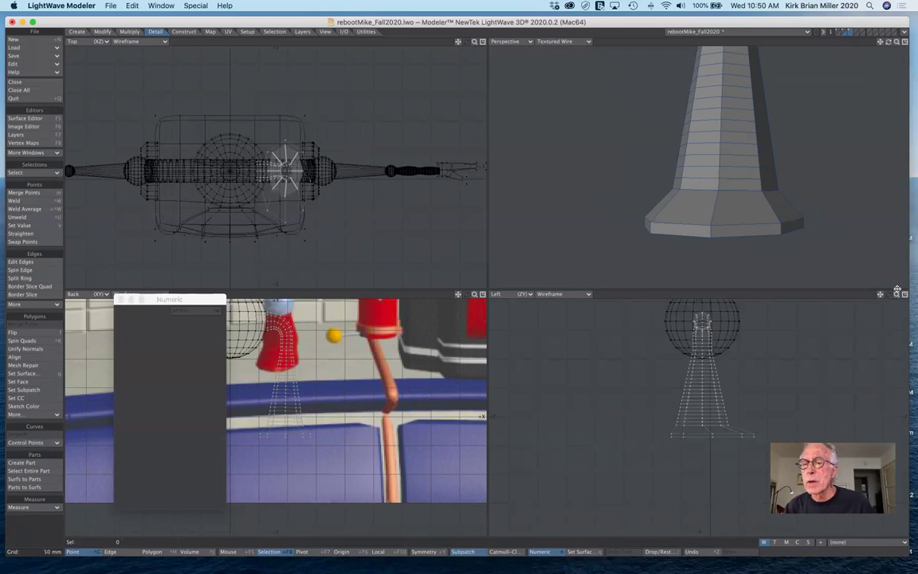
- Select the ring of leg points just above the foot joint and scale it to 87% to form a narrow ankle
{"action": "left_click_drag", "start_coordinate": [898, 294], "coordinate": [849, 261]}
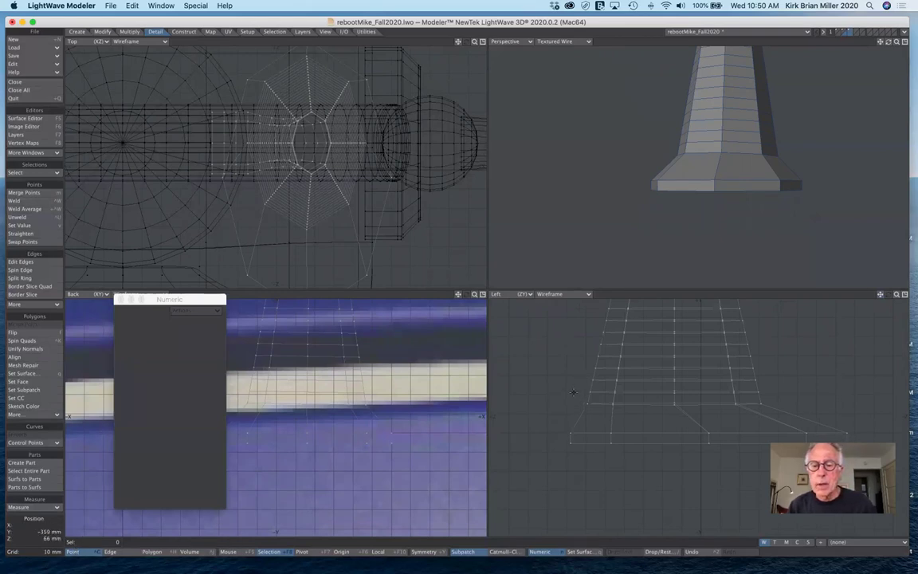
{"action": "key", "text": "n"}
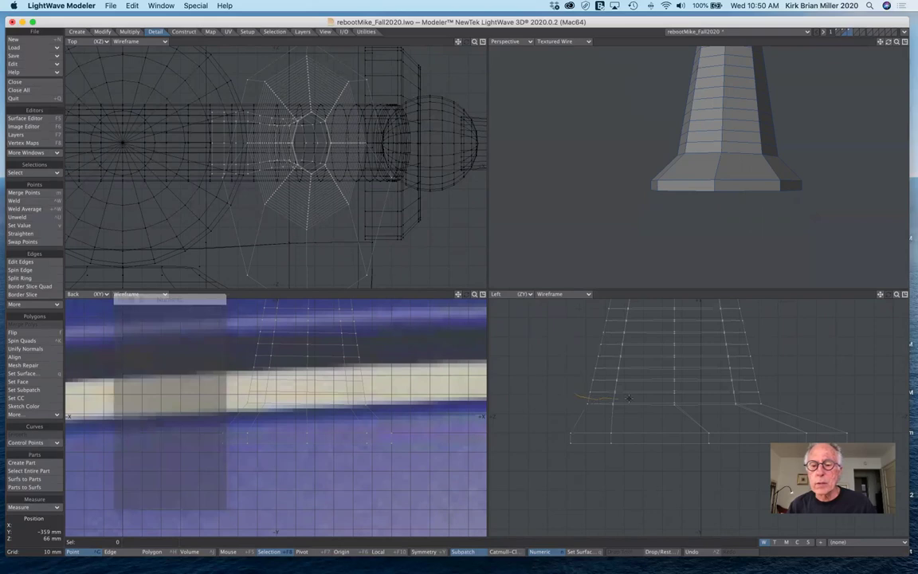
{"action": "mouse_move", "coordinate": [652, 399]}
{"action": "right_mouse_down"}
{"action": "mouse_move", "coordinate": [767, 396]}
{"action": "mouse_move", "coordinate": [747, 385]}
{"action": "right_mouse_up"}
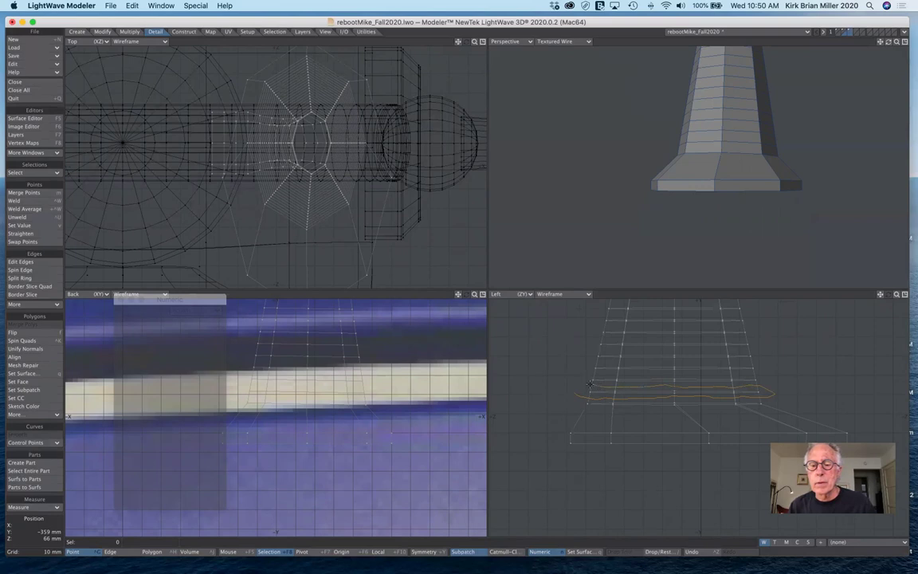
{"action": "right_click_drag", "start_coordinate": [574, 392], "coordinate": [575, 393]}
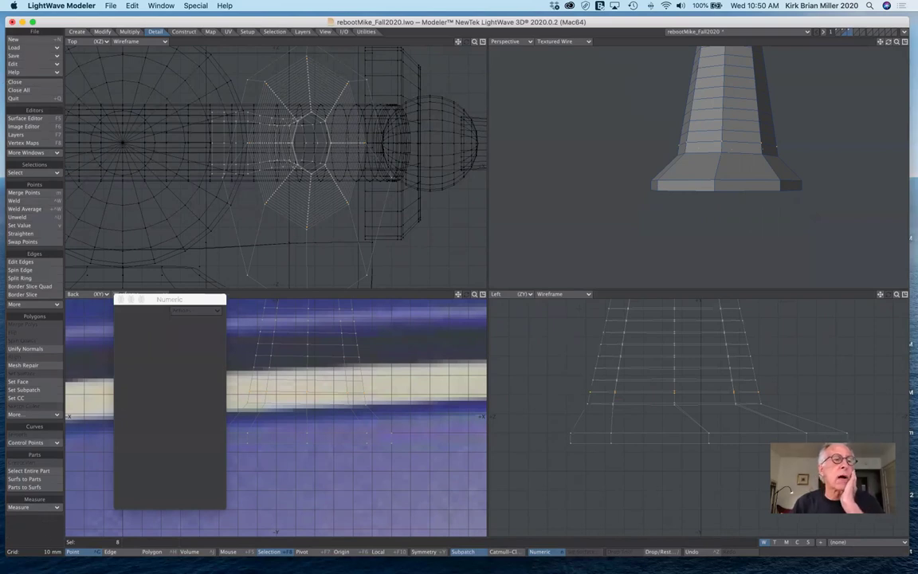
{"action": "left_click", "coordinate": [101, 32]}
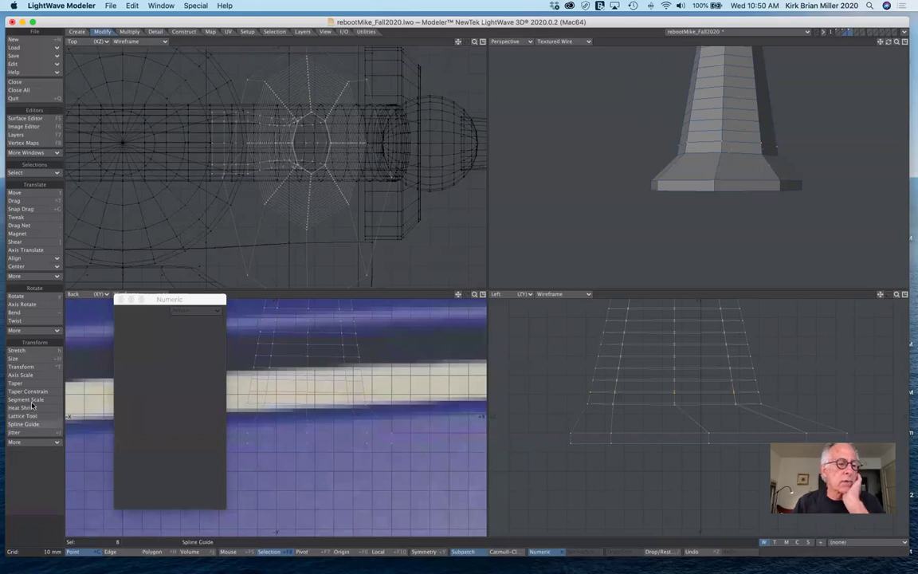
{"action": "left_click", "coordinate": [14, 358]}
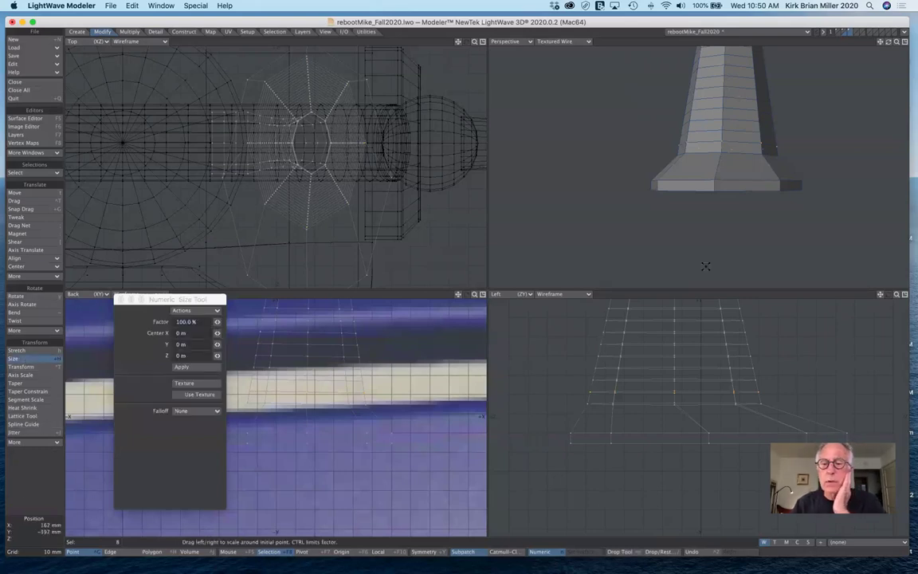
{"action": "left_click_drag", "start_coordinate": [824, 356], "coordinate": [804, 357]}
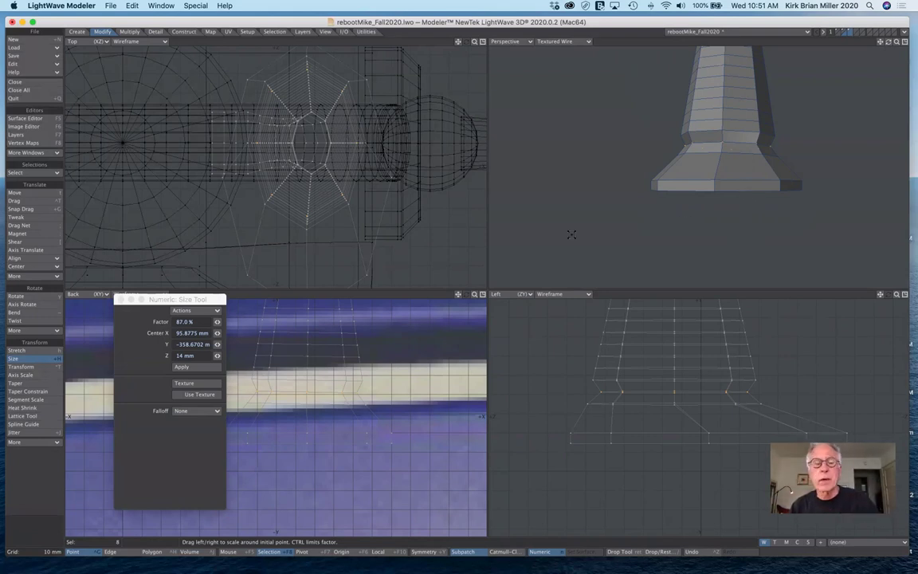
{"action": "left_click", "coordinate": [21, 360]}
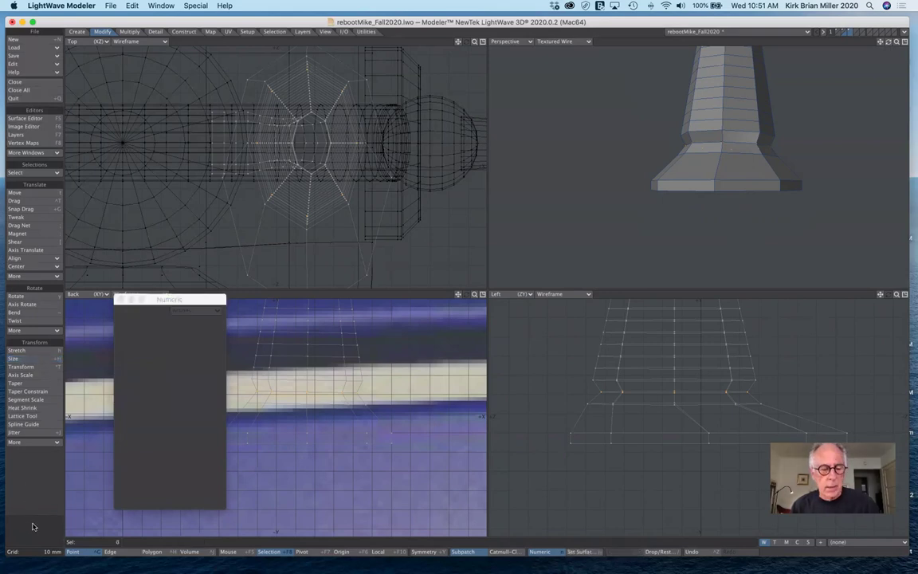
- Convert the leg and foot with the narrowed ankle to SubPatches
{"action": "key", "text": "Tab"}
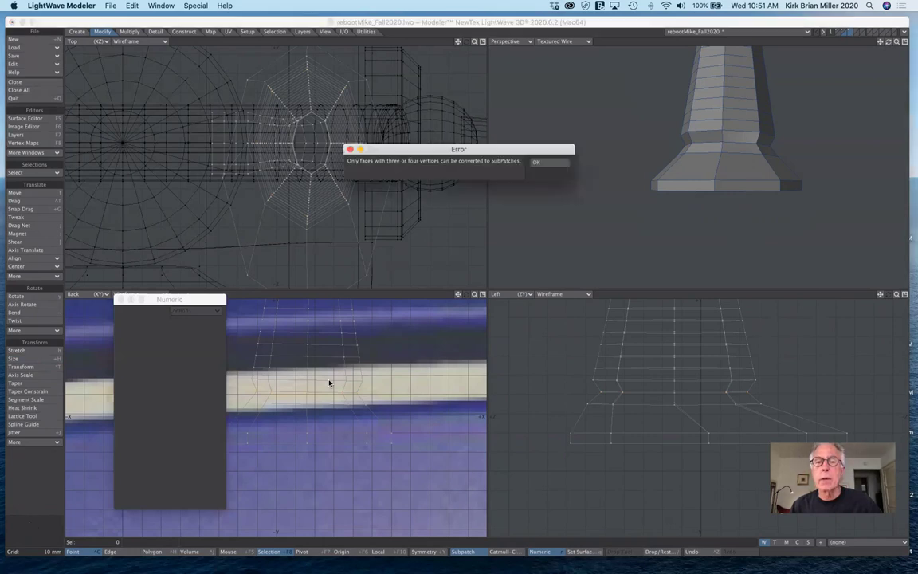
{"action": "left_click", "coordinate": [544, 164]}
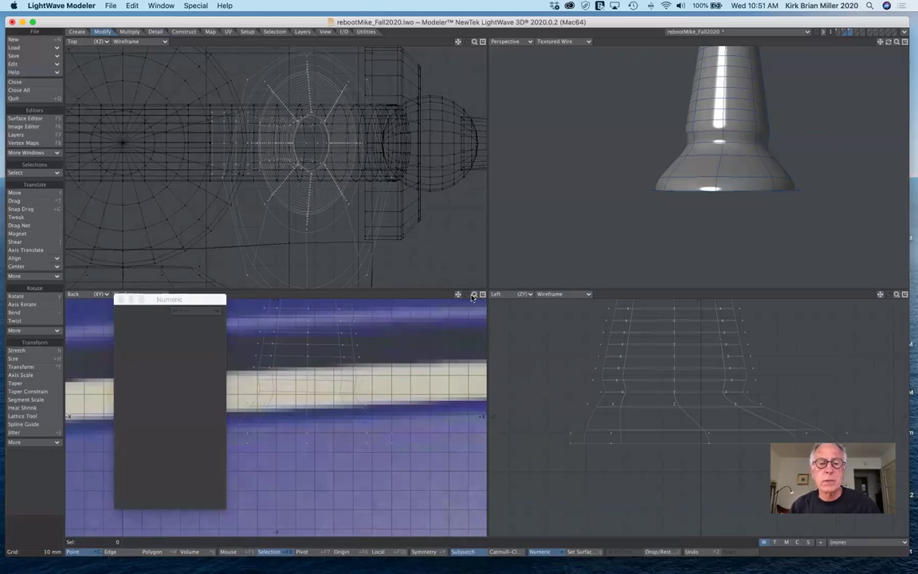
{"action": "left_click_drag", "start_coordinate": [474, 295], "coordinate": [443, 295]}
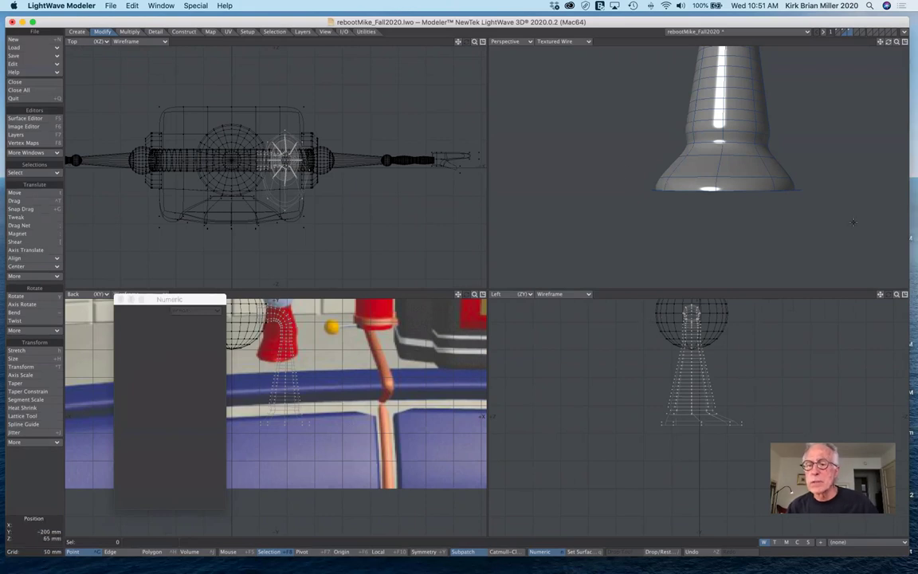
- Select the foot's points up to the leg joint and move them up 6 mm on the Y axis
{"action": "left_click_drag", "start_coordinate": [897, 295], "coordinate": [917, 294]}
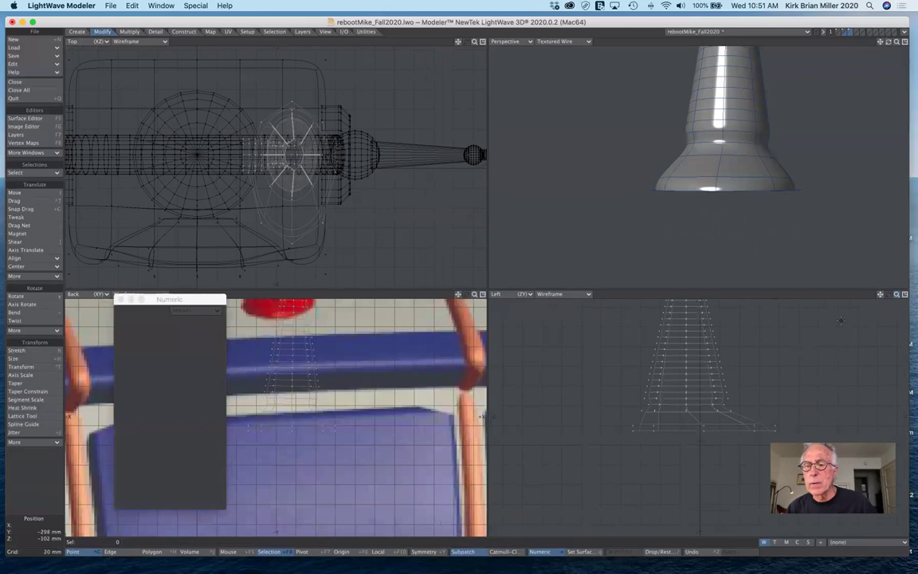
{"action": "left_click_drag", "start_coordinate": [880, 294], "coordinate": [863, 281]}
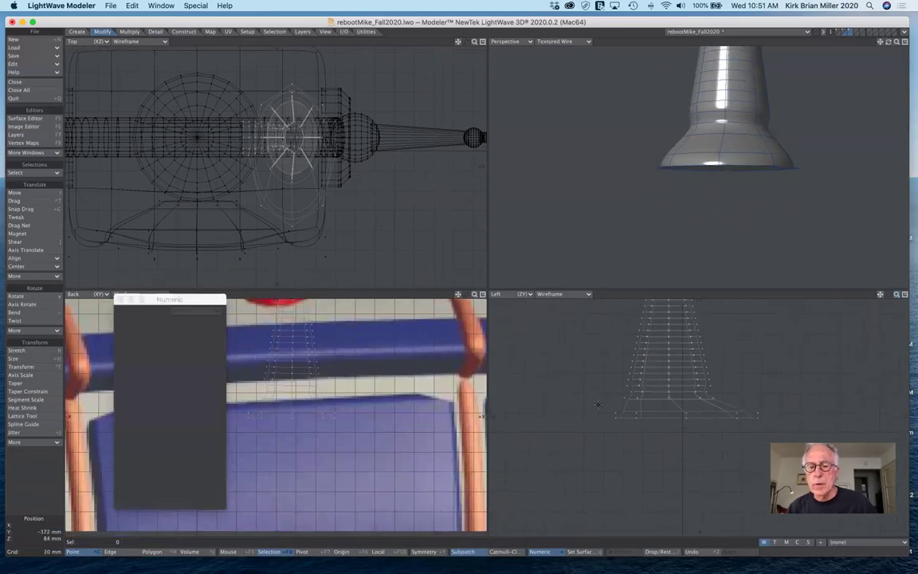
{"action": "right_click_drag", "start_coordinate": [598, 405], "coordinate": [607, 431]}
{"action": "mouse_move", "coordinate": [703, 447]}
{"action": "left_mouse_down"}
{"action": "mouse_move", "coordinate": [745, 429]}
{"action": "mouse_move", "coordinate": [725, 388]}
{"action": "left_mouse_up"}
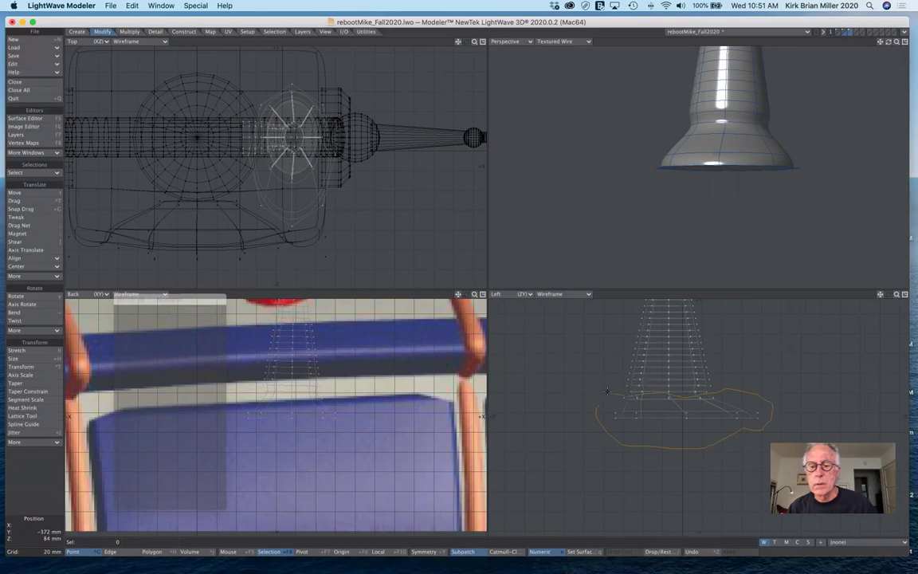
{"action": "left_click_drag", "start_coordinate": [598, 408], "coordinate": [598, 410]}
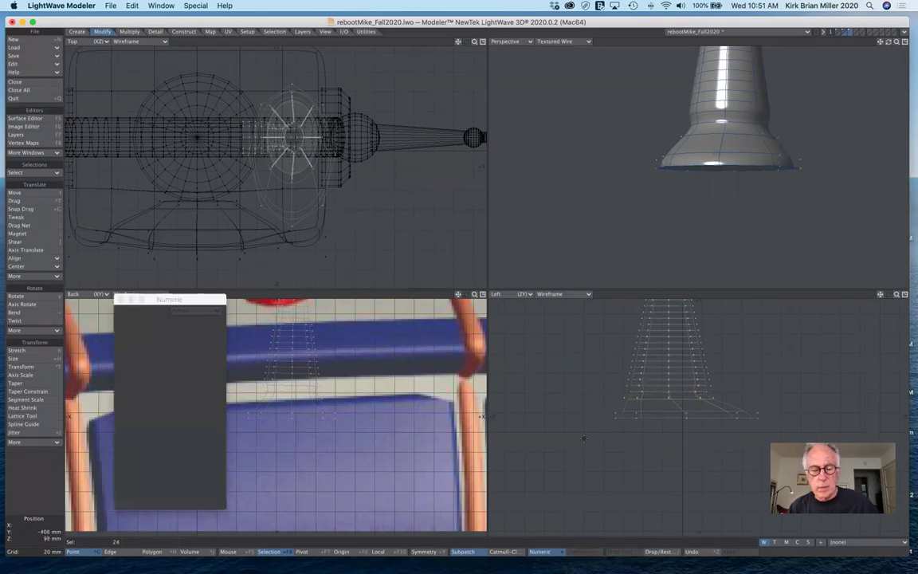
{"action": "key", "text": "t"}
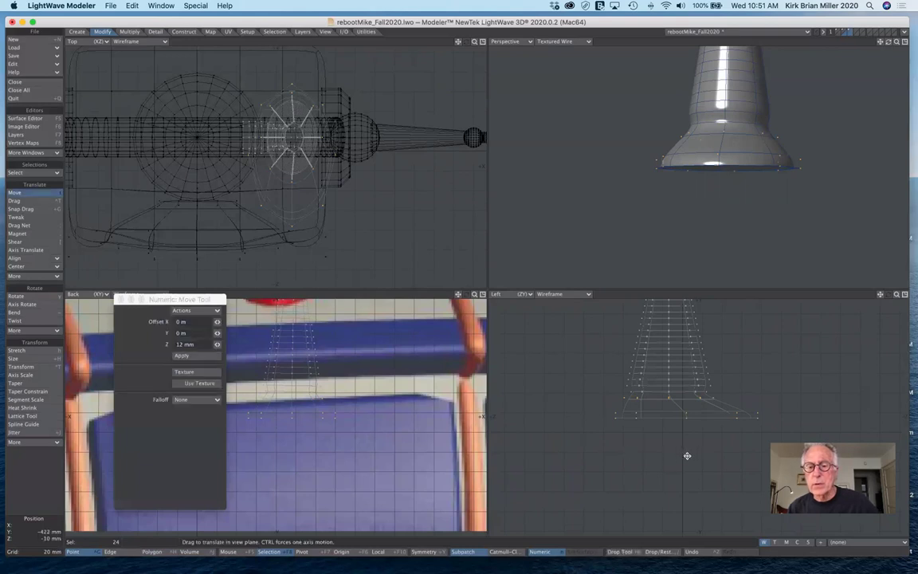
{"action": "left_click_drag", "start_coordinate": [598, 409], "coordinate": [598, 405]}
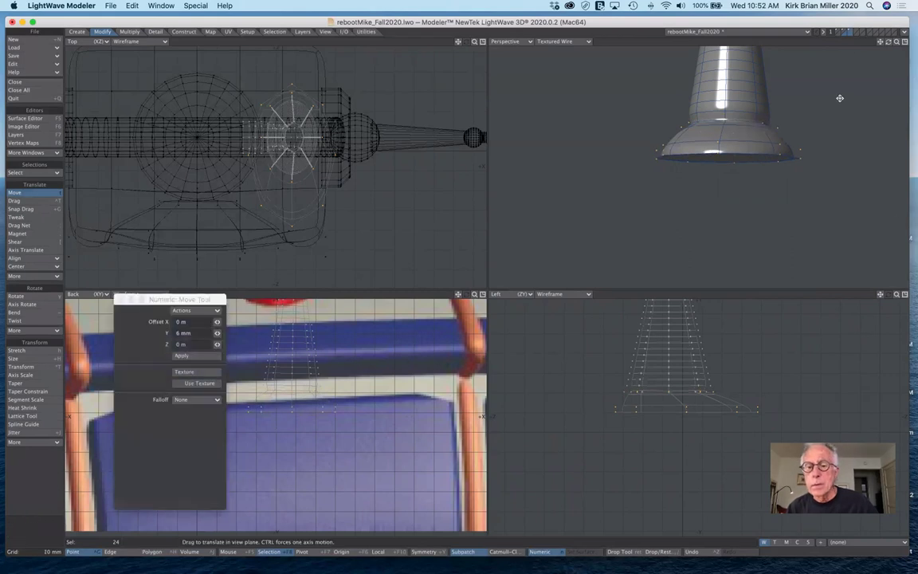
{"action": "mouse_move", "coordinate": [889, 41]}
{"action": "left_mouse_down"}
{"action": "mouse_move", "coordinate": [909, 44]}
{"action": "mouse_move", "coordinate": [875, 38]}
{"action": "left_mouse_up"}
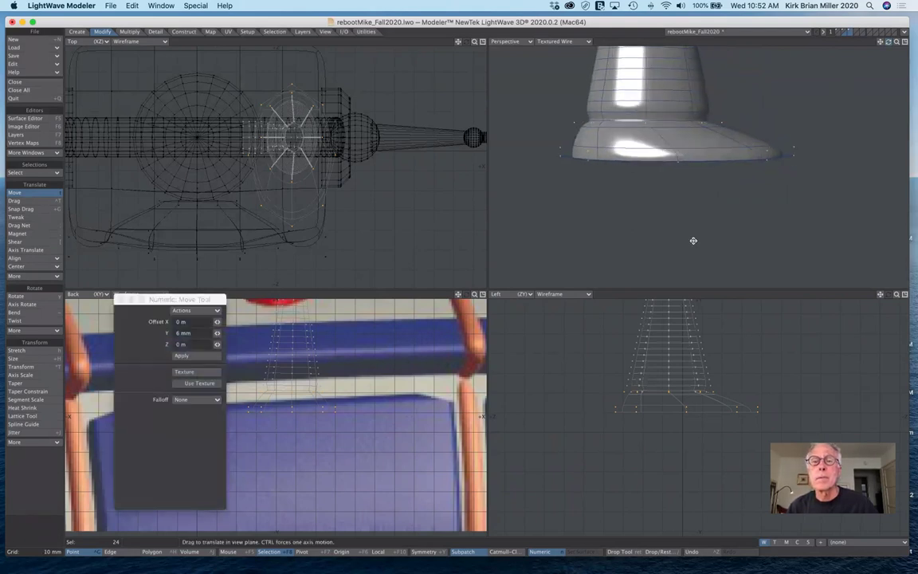
{"action": "left_click_drag", "start_coordinate": [888, 41], "coordinate": [883, 62]}
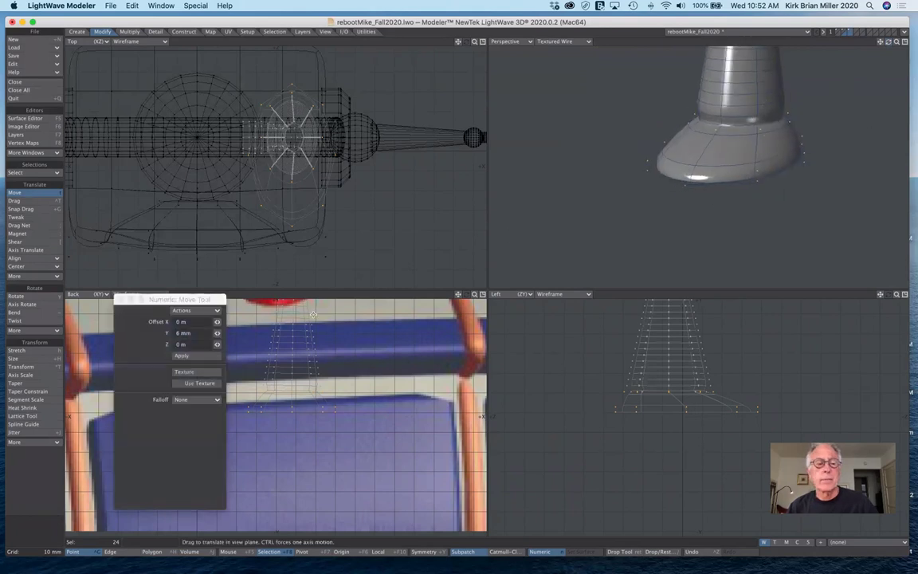
{"action": "left_click", "coordinate": [49, 529]}
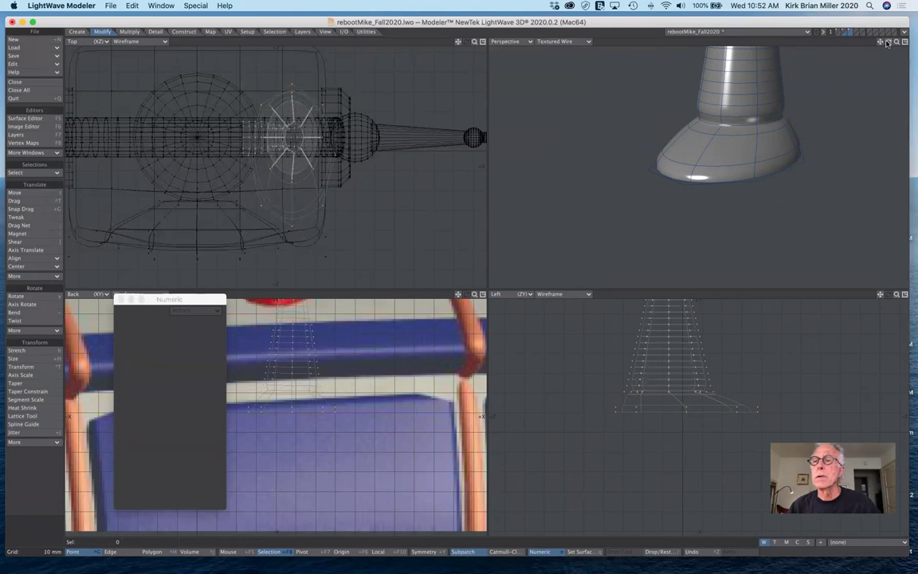
- Pull the foot's front centre point forward with the Drag tool by -15 mm on Z to lengthen the toe
{"action": "left_click_drag", "start_coordinate": [878, 43], "coordinate": [857, 42]}
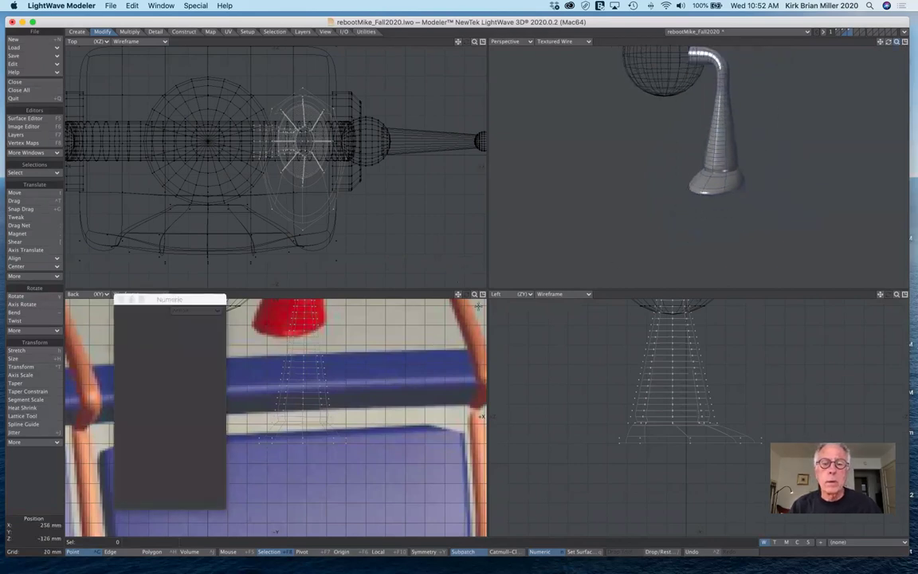
{"action": "left_click_drag", "start_coordinate": [474, 294], "coordinate": [476, 303]}
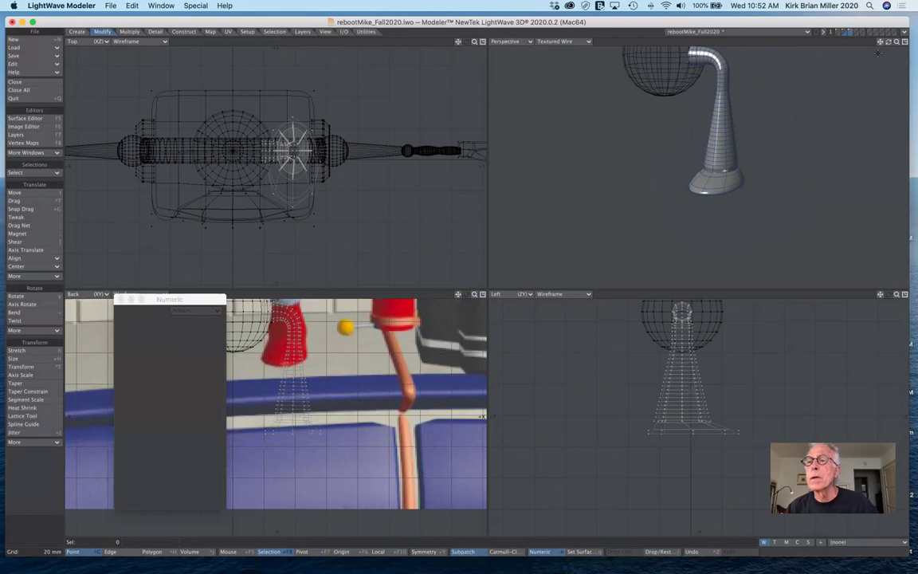
{"action": "left_click_drag", "start_coordinate": [888, 41], "coordinate": [785, 51]}
{"action": "left_click_drag", "start_coordinate": [916, 41], "coordinate": [917, 41]}
{"action": "key", "text": "n"}
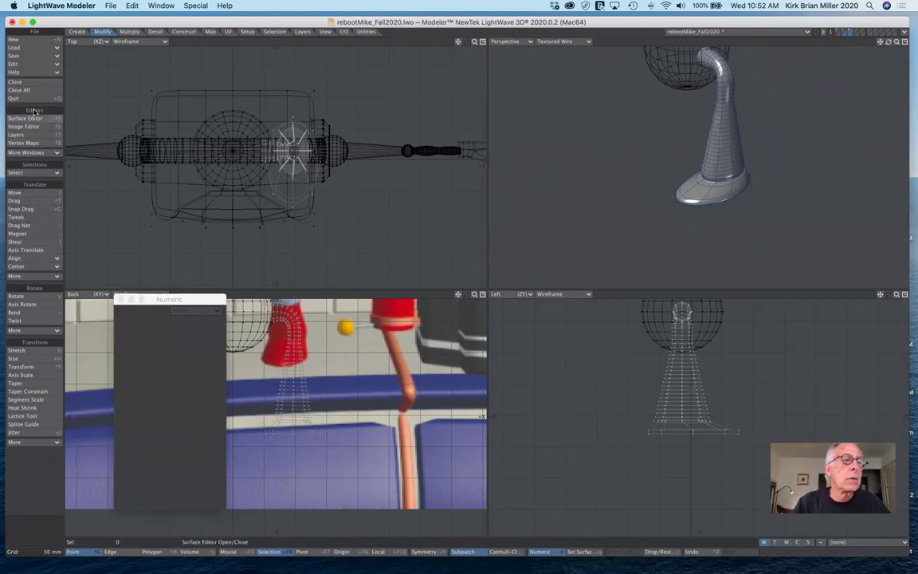
{"action": "left_click", "coordinate": [17, 201]}
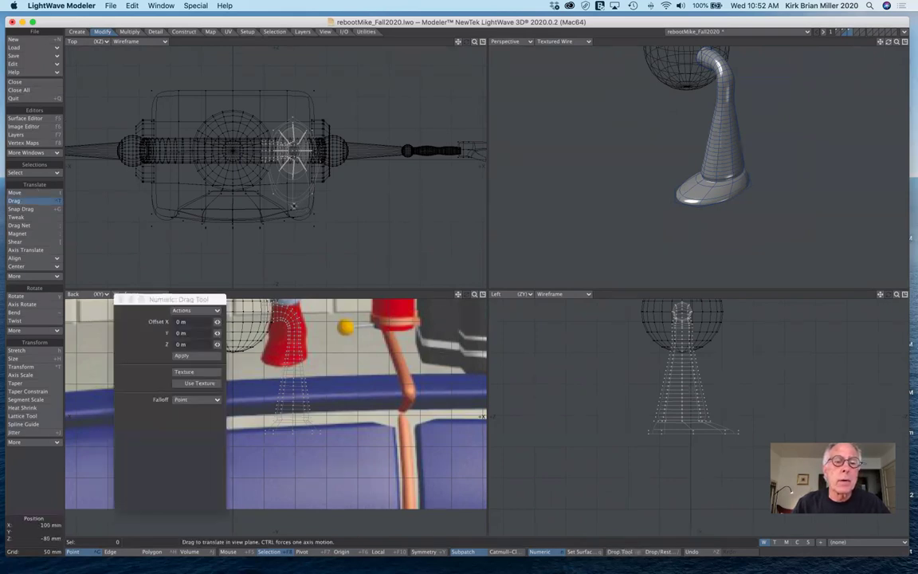
{"action": "left_click_drag", "start_coordinate": [292, 205], "coordinate": [292, 214]}
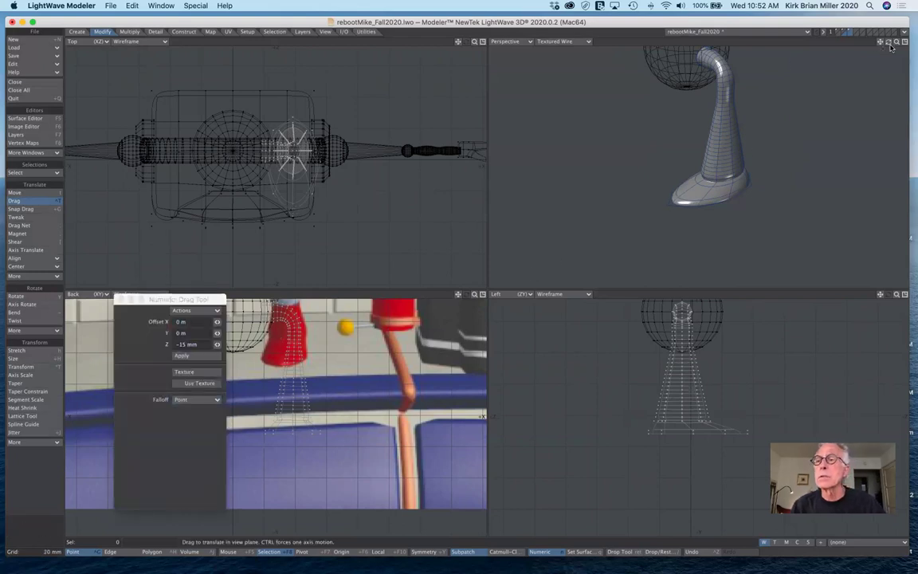
{"action": "left_click_drag", "start_coordinate": [889, 42], "coordinate": [863, 41]}
{"action": "left_click_drag", "start_coordinate": [749, 60], "coordinate": [725, 66]}
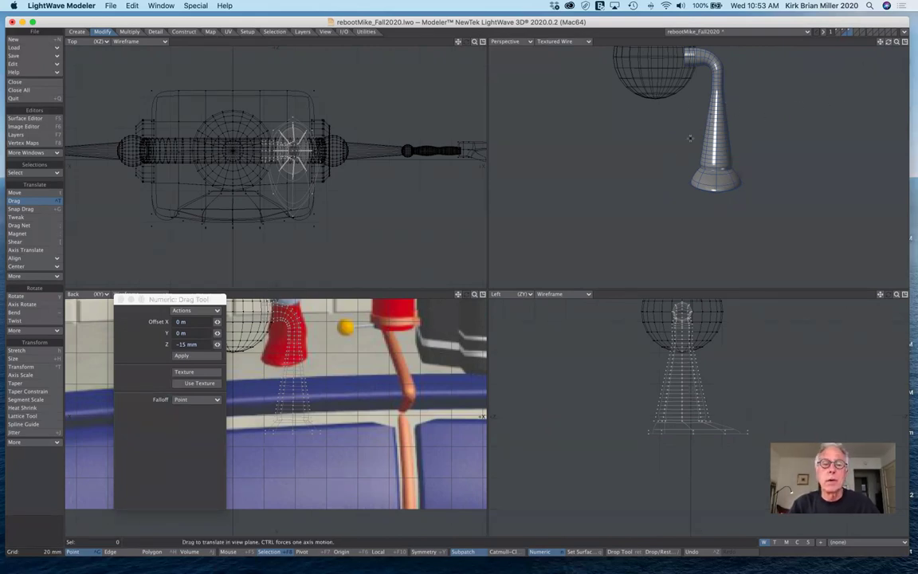
- Select the polygon on the underside of the foot and expand the selection to its adjoining polygons
{"action": "left_click_drag", "start_coordinate": [473, 296], "coordinate": [352, 317]}
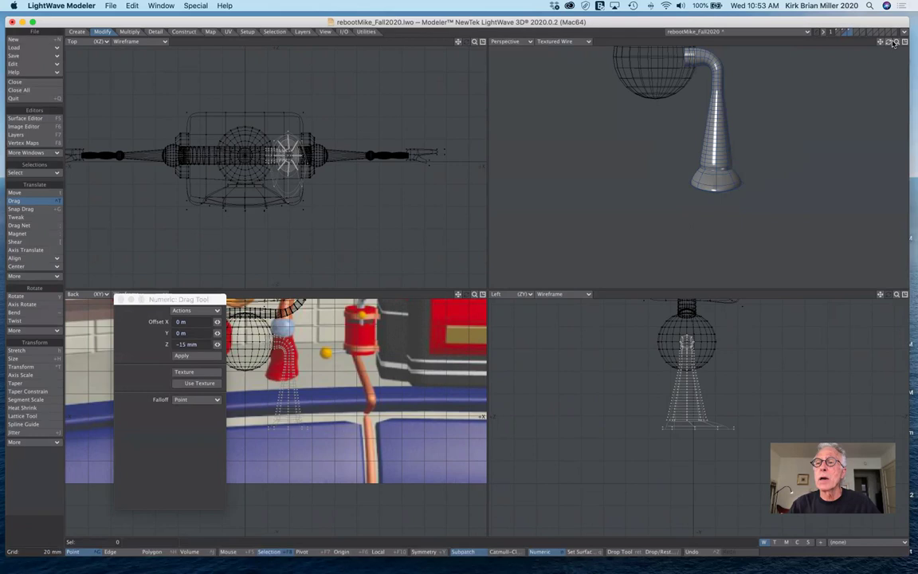
{"action": "left_click_drag", "start_coordinate": [896, 42], "coordinate": [866, 32]}
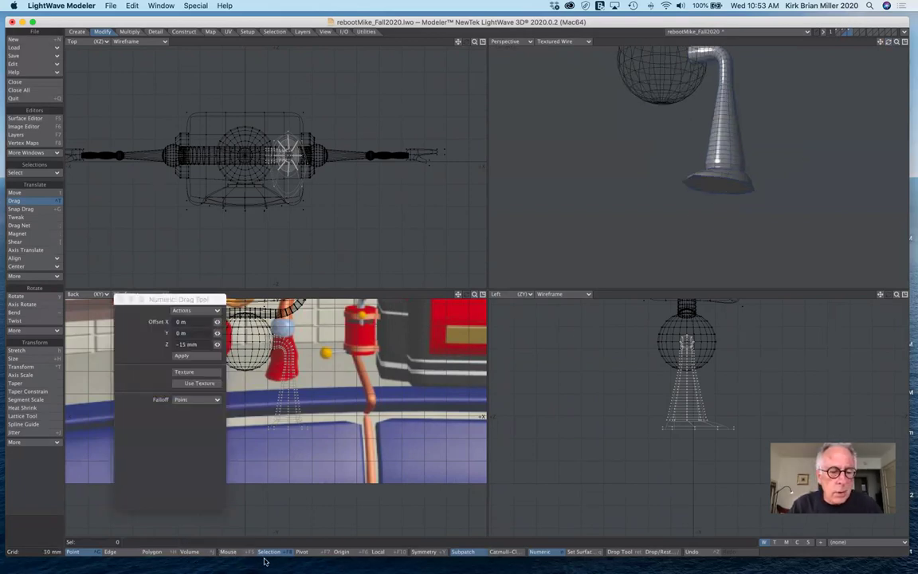
{"action": "left_click", "coordinate": [152, 551]}
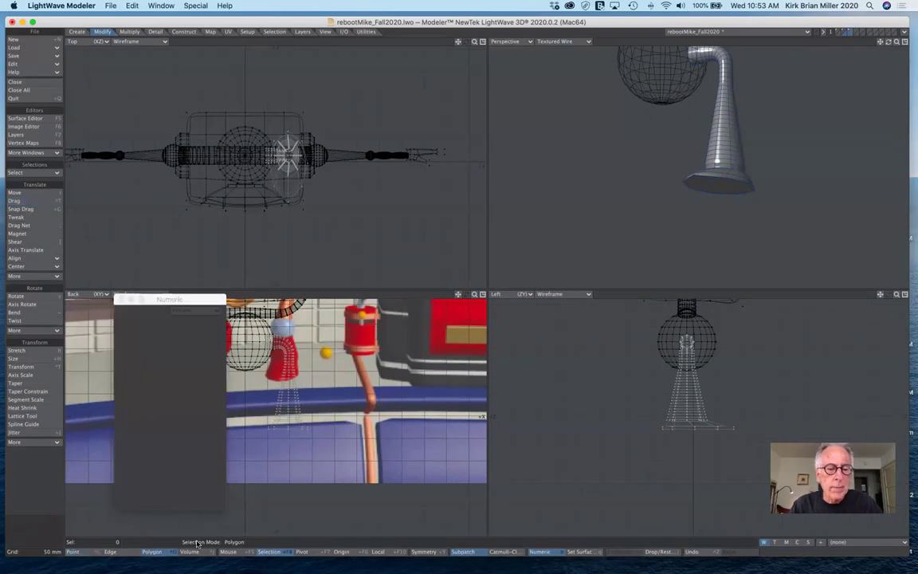
{"action": "left_click", "coordinate": [716, 185]}
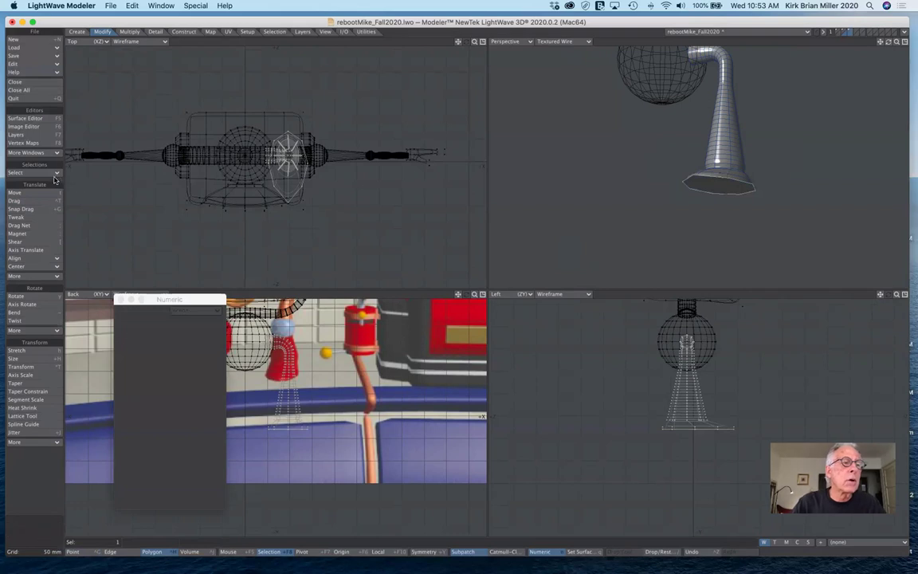
{"action": "key", "text": "n"}
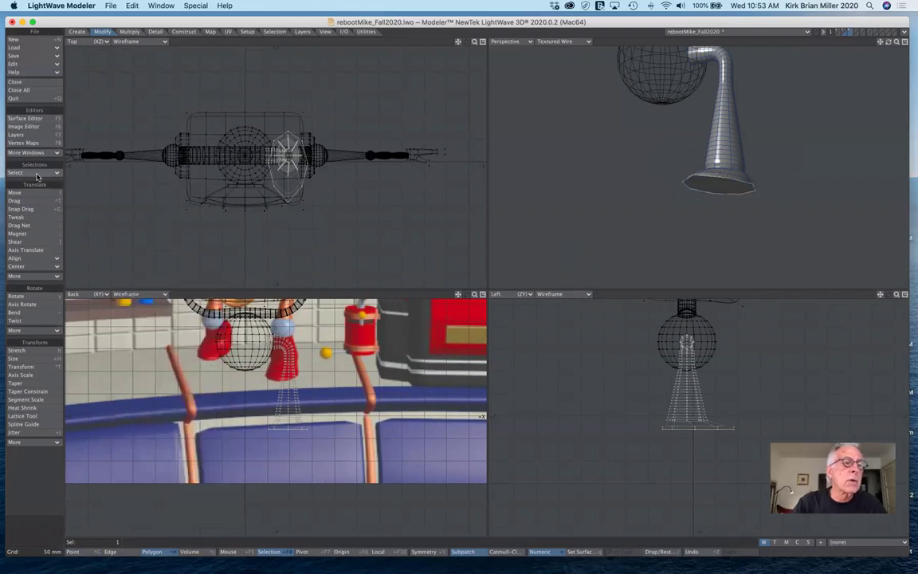
{"action": "left_click", "coordinate": [37, 174]}
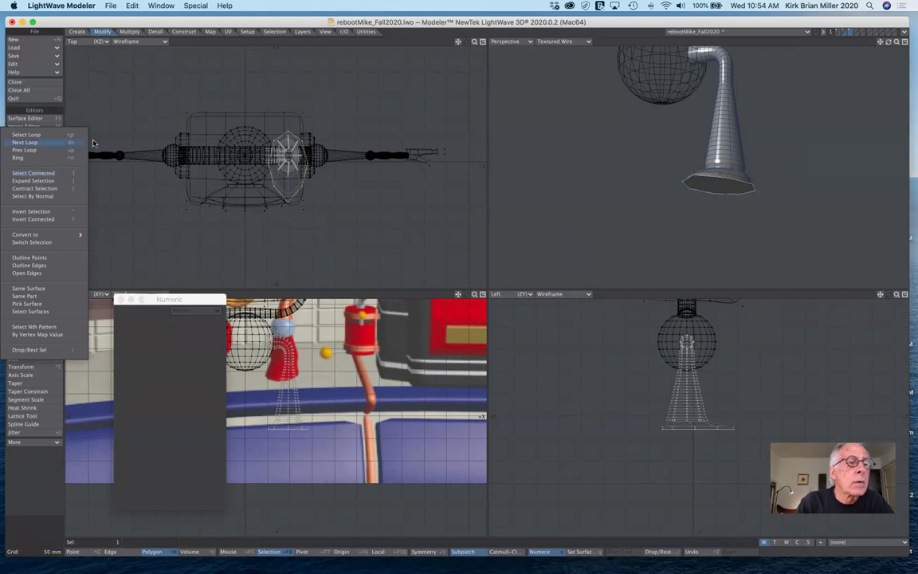
{"action": "left_click", "coordinate": [63, 183]}
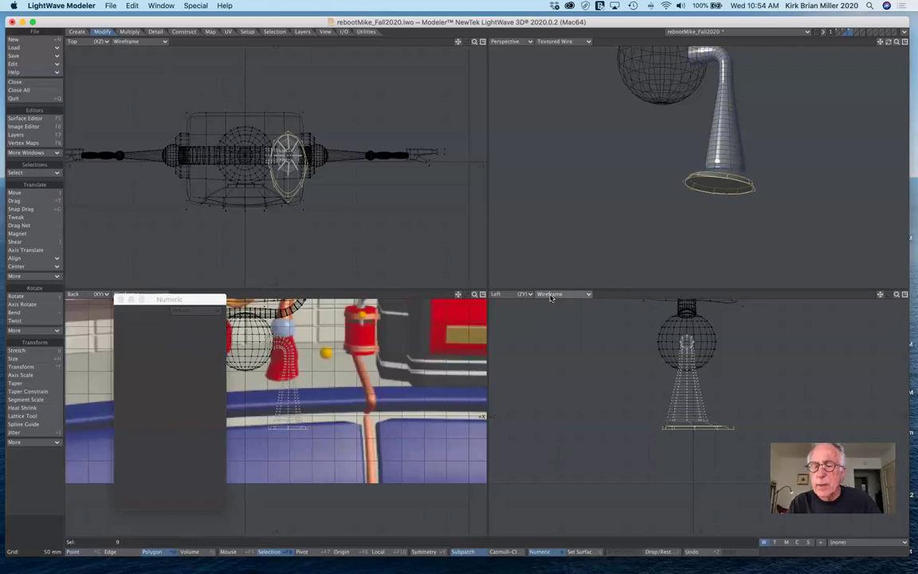
- Expand the polygon selection ring by ring from the foot up to about the middle of the leg
{"action": "key", "text": "shift+]"}
{"action": "key", "text": "shift+]"}
{"action": "key", "text": "shift+]"}
{"action": "key", "text": "shift+]"}
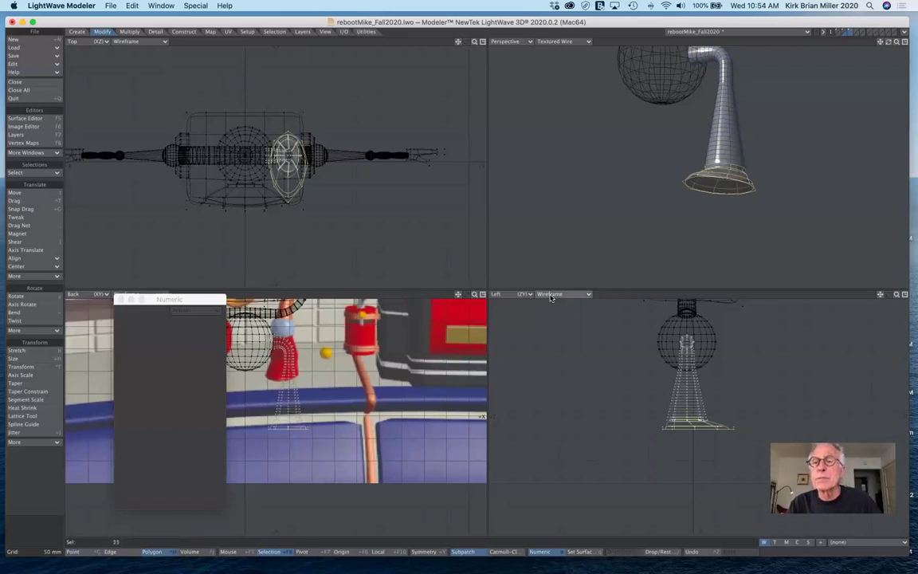
{"action": "key", "text": "shift+]"}
{"action": "key", "text": "shift+]"}
{"action": "key", "text": "shift+]"}
{"action": "key", "text": "shift+]"}
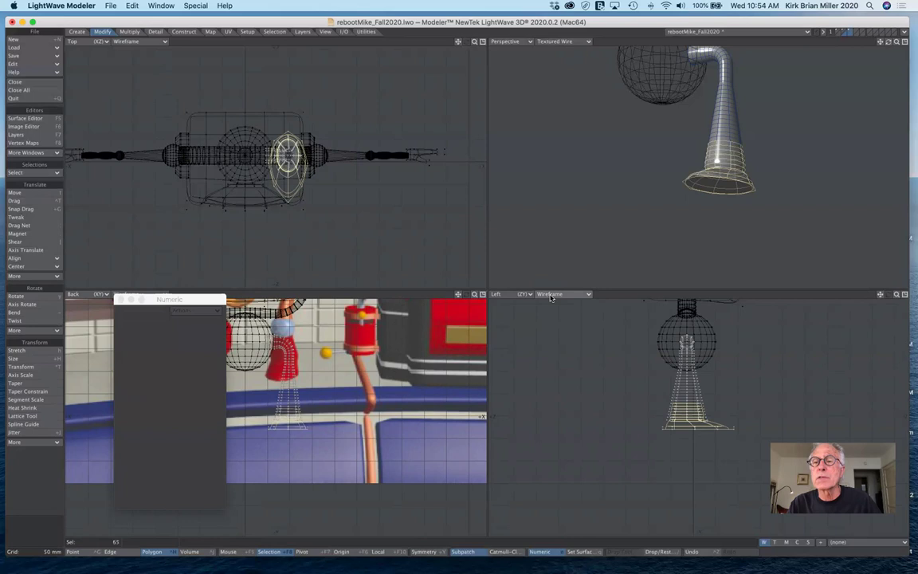
{"action": "key", "text": "shift+bracketright"}
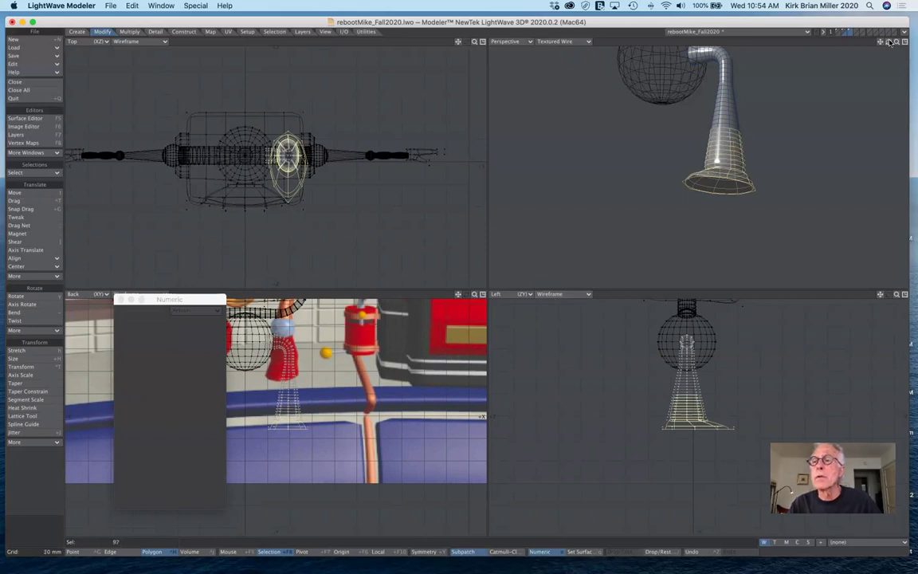
{"action": "left_click_drag", "start_coordinate": [889, 41], "coordinate": [845, 64]}
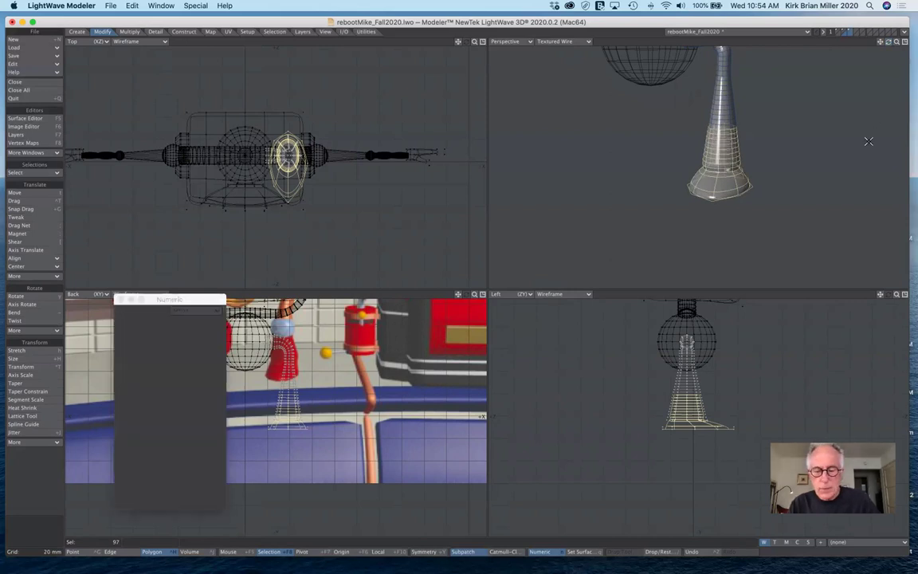
{"action": "key", "text": "shift+bracketright"}
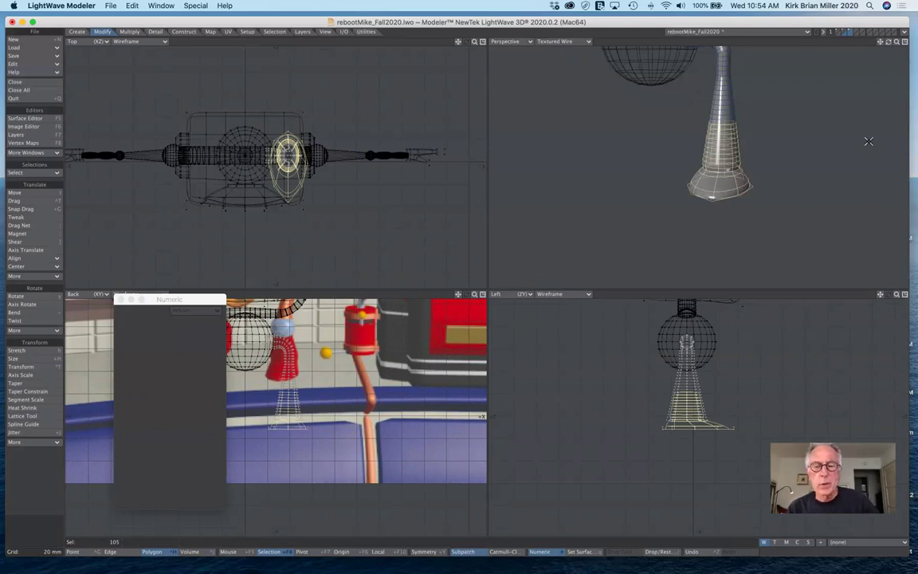
- Assign the existing red surface to the selected foot and lower-leg polygons
{"action": "key", "text": "q"}
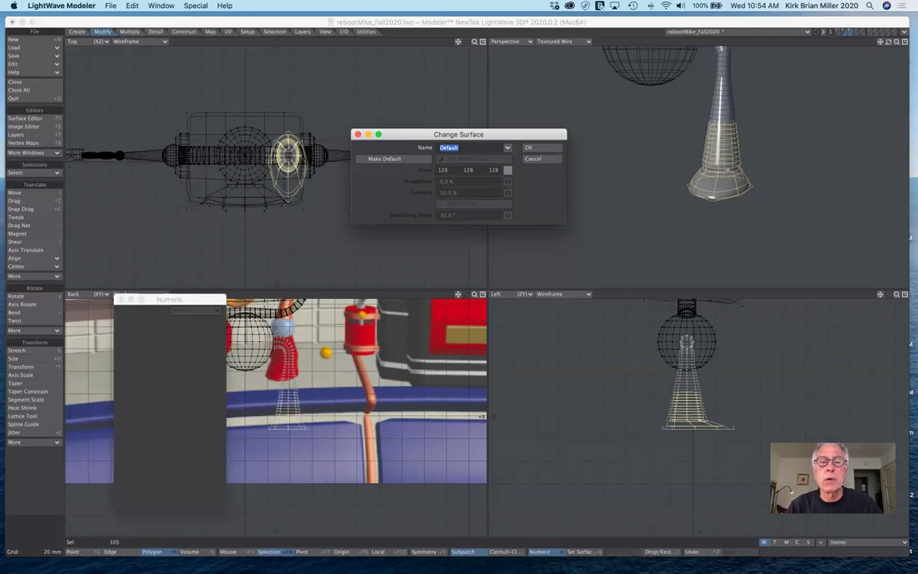
{"action": "left_click", "coordinate": [508, 149]}
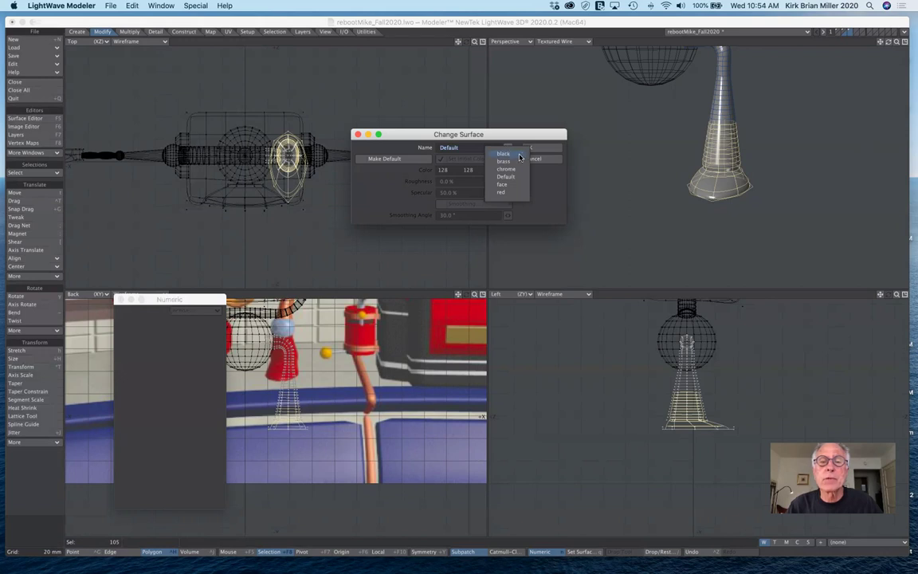
{"action": "left_click", "coordinate": [514, 192]}
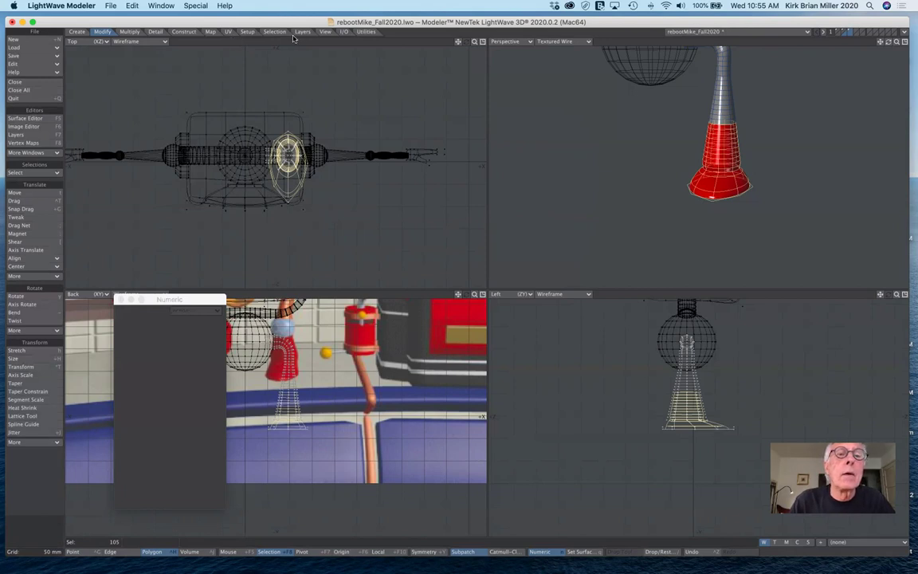
- Invert the selection to the upper leg polygons and assign them the existing brass surface
{"action": "left_click", "coordinate": [326, 33]}
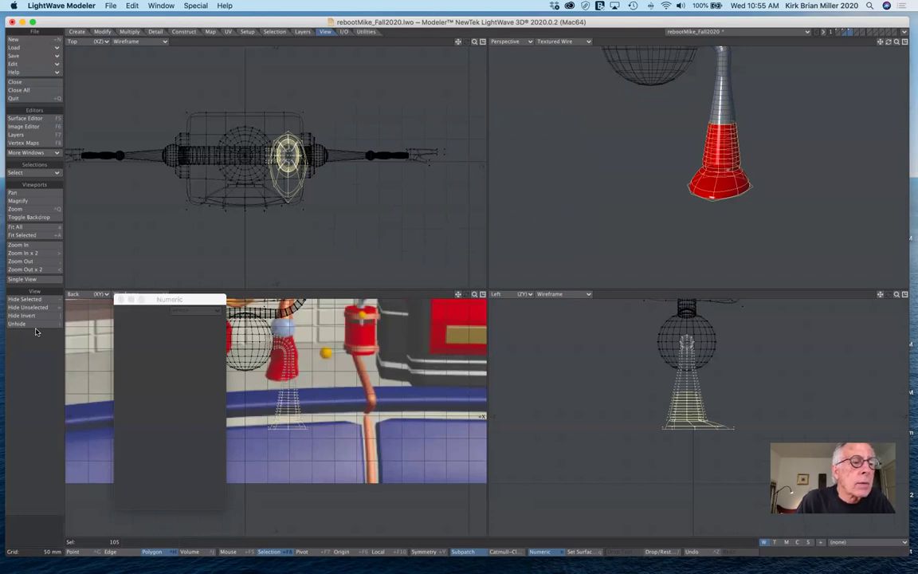
{"action": "left_click", "coordinate": [273, 32]}
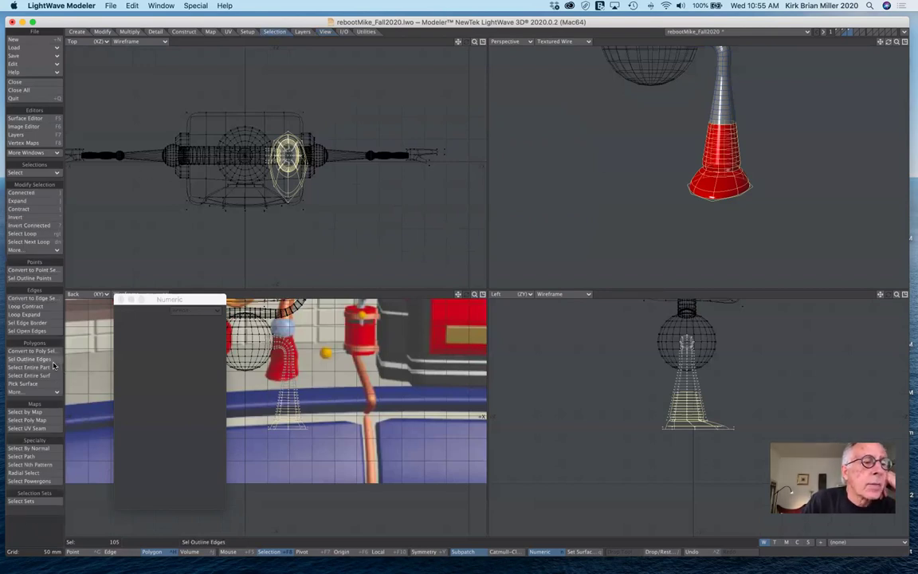
{"action": "left_click", "coordinate": [26, 217]}
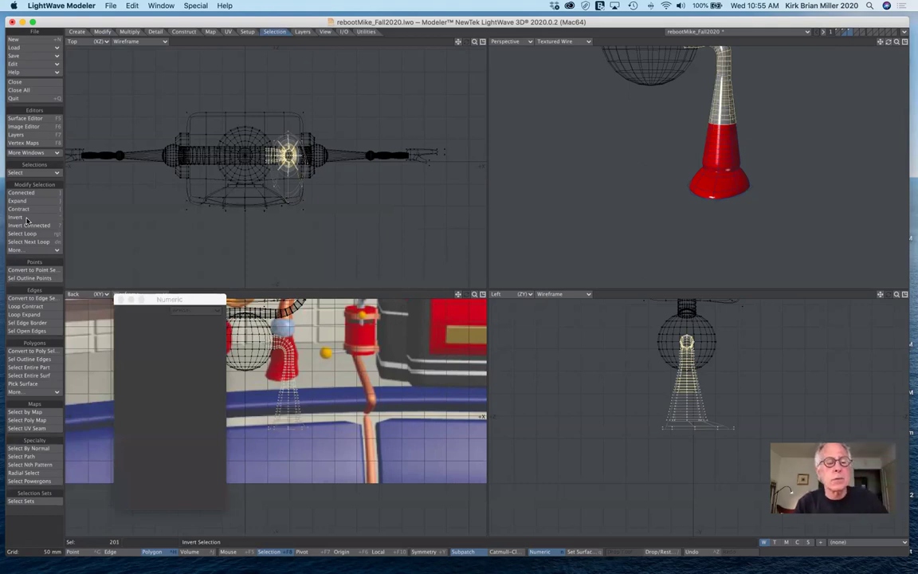
{"action": "key", "text": "q"}
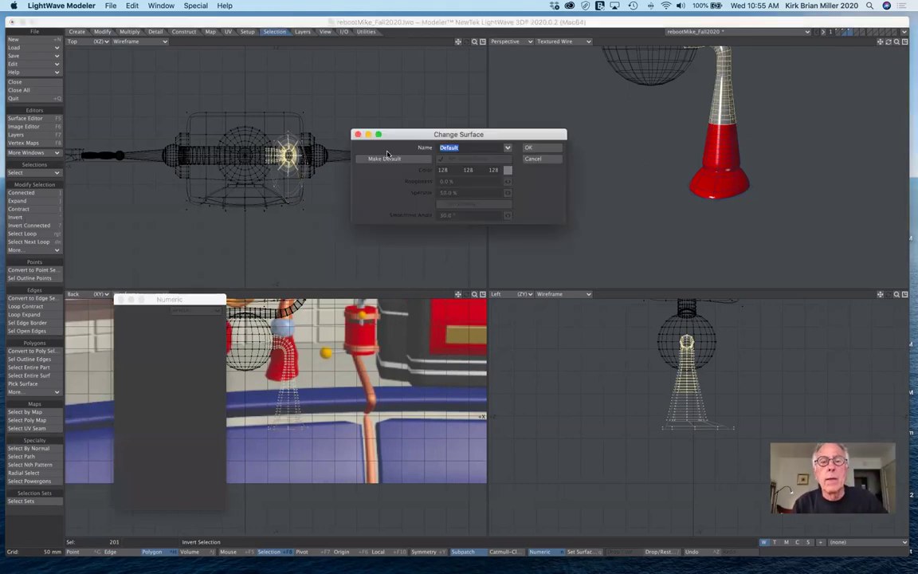
{"action": "left_click", "coordinate": [506, 148]}
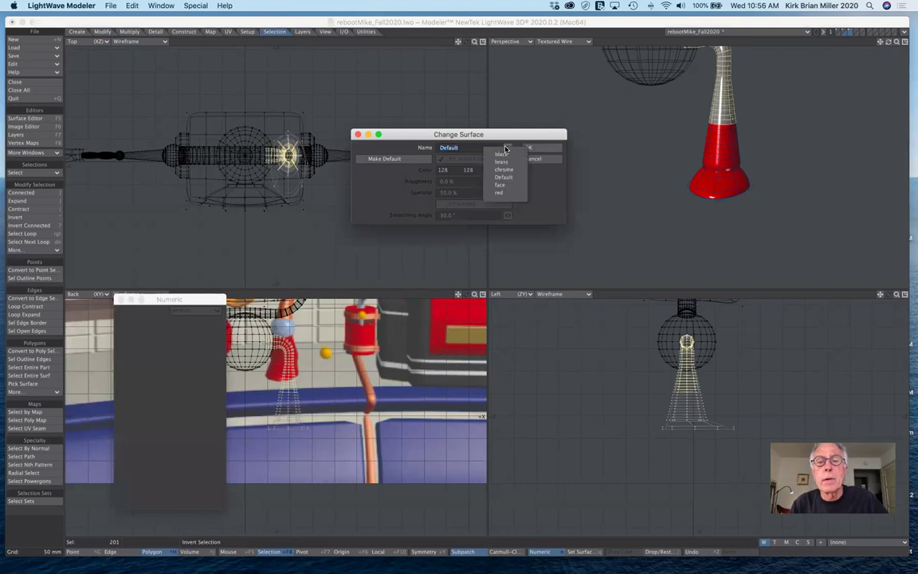
{"action": "left_click", "coordinate": [500, 162]}
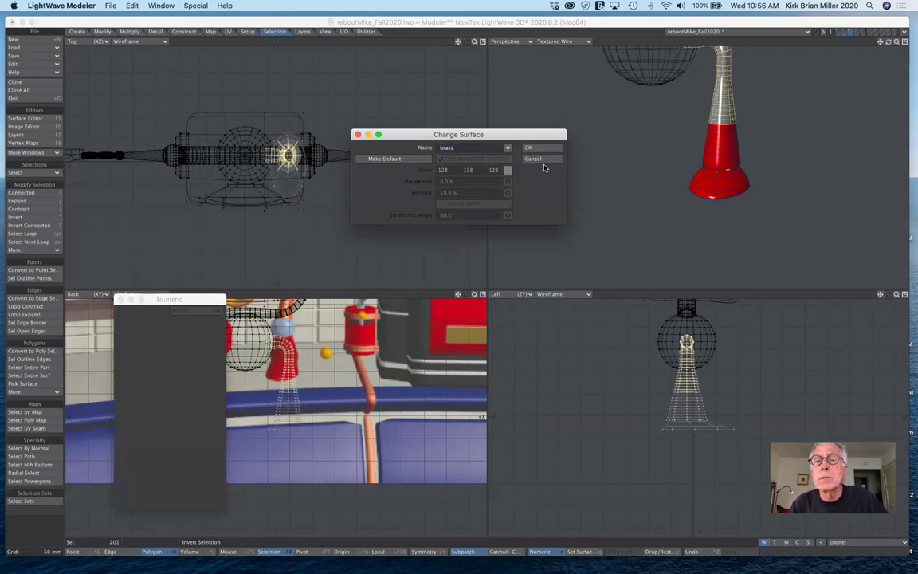
{"action": "left_click", "coordinate": [548, 149]}
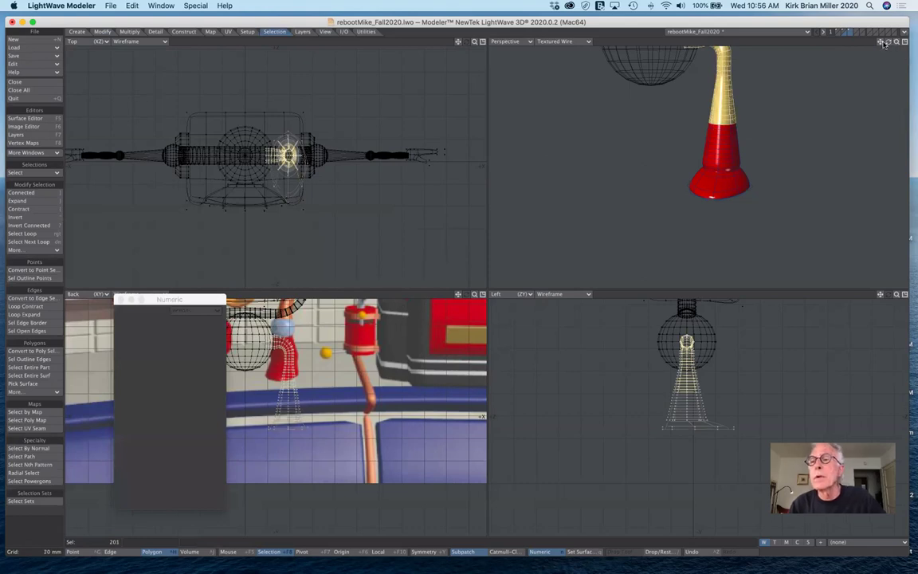
- In the next empty layer with the leg as background, create a ball with radii about 35, 38.5 and 40 mm around the mid-leg
{"action": "mouse_move", "coordinate": [896, 41]}
{"action": "left_mouse_down"}
{"action": "mouse_move", "coordinate": [890, 52]}
{"action": "mouse_move", "coordinate": [837, 44]}
{"action": "mouse_move", "coordinate": [893, 43]}
{"action": "left_mouse_up"}
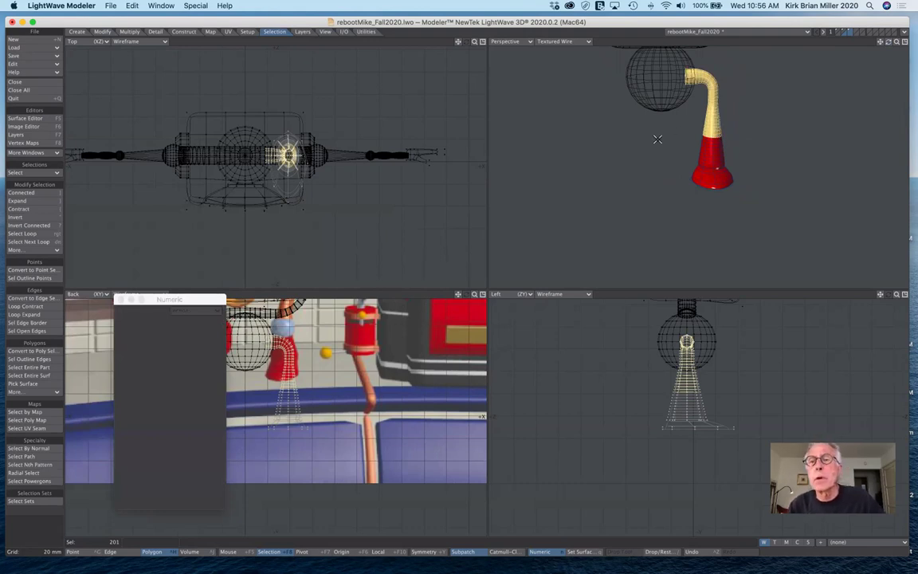
{"action": "left_click", "coordinate": [858, 31]}
{"action": "left_click", "coordinate": [852, 32]}
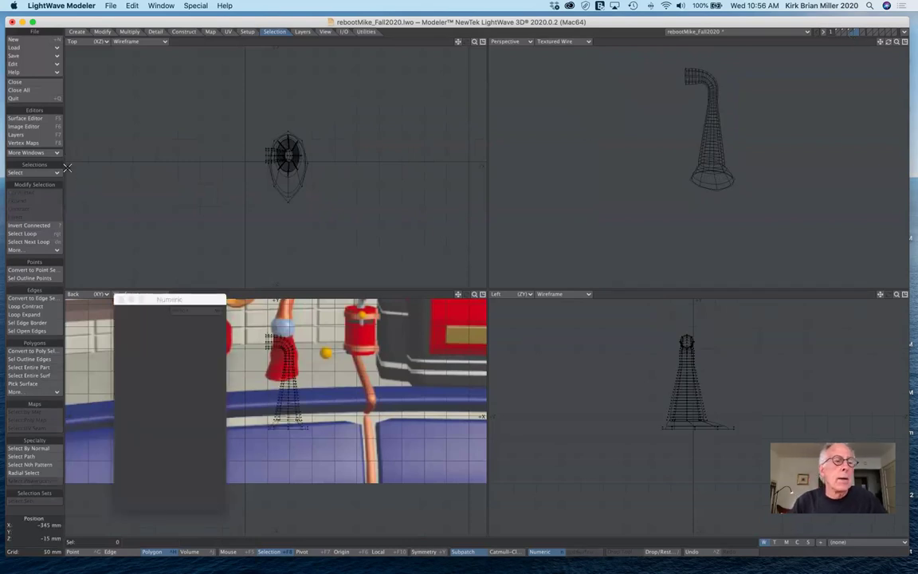
{"action": "left_click", "coordinate": [77, 31]}
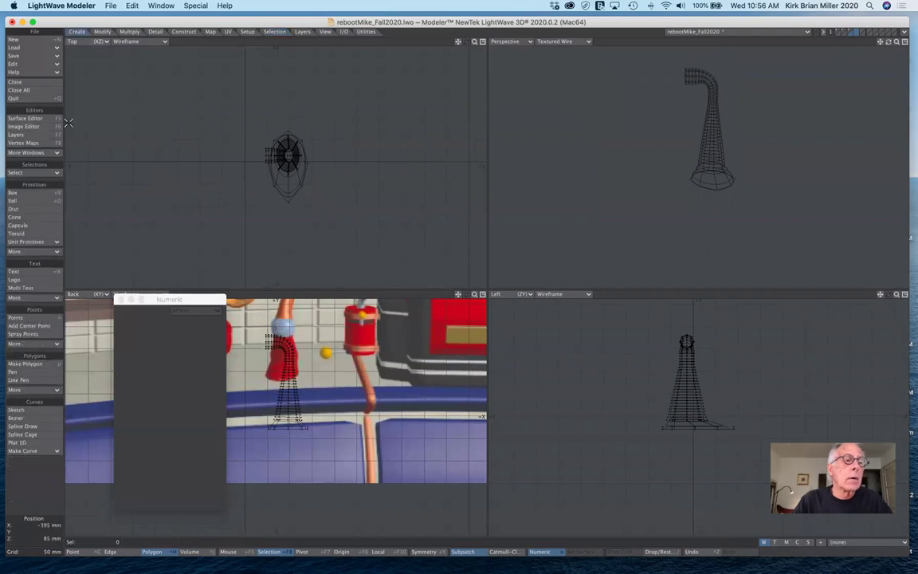
{"action": "left_click", "coordinate": [27, 201]}
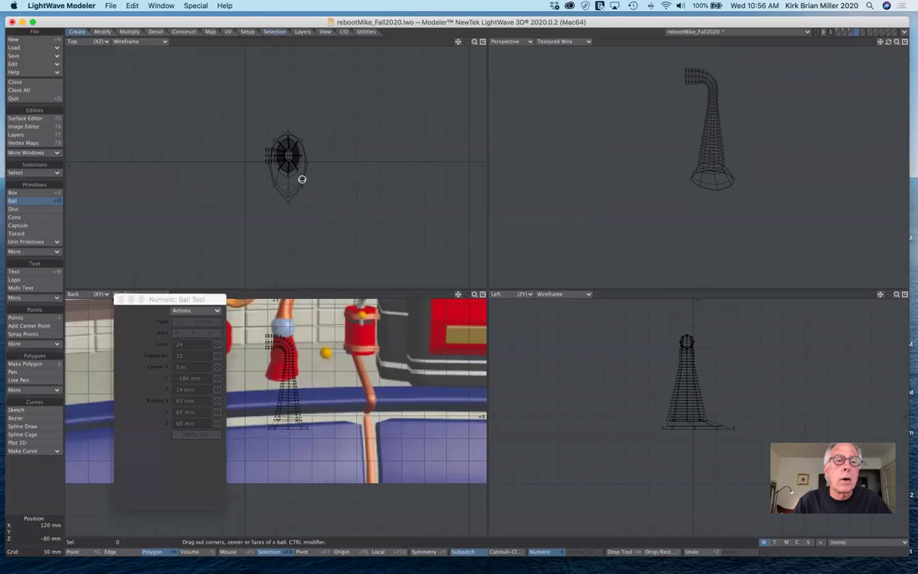
{"action": "left_click_drag", "start_coordinate": [289, 156], "coordinate": [308, 173]}
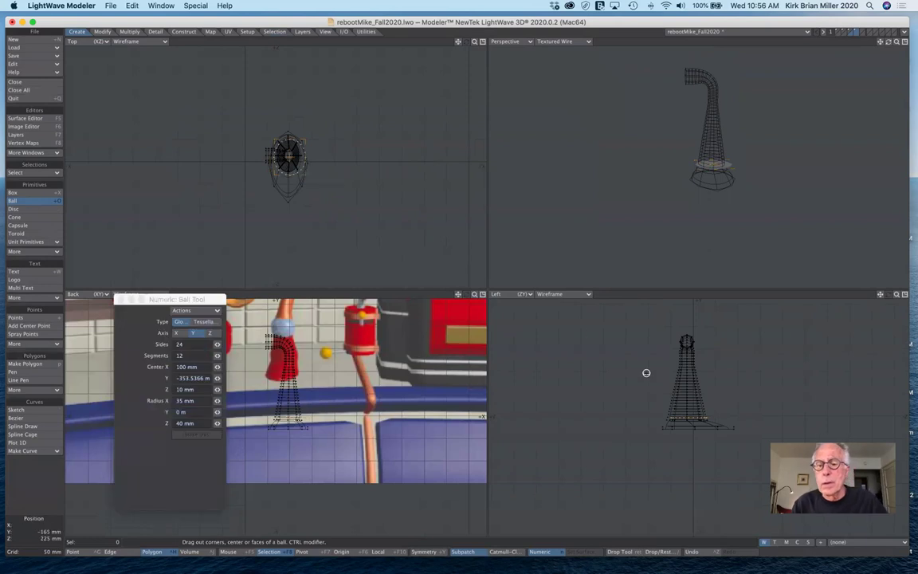
{"action": "left_click_drag", "start_coordinate": [689, 420], "coordinate": [687, 380]}
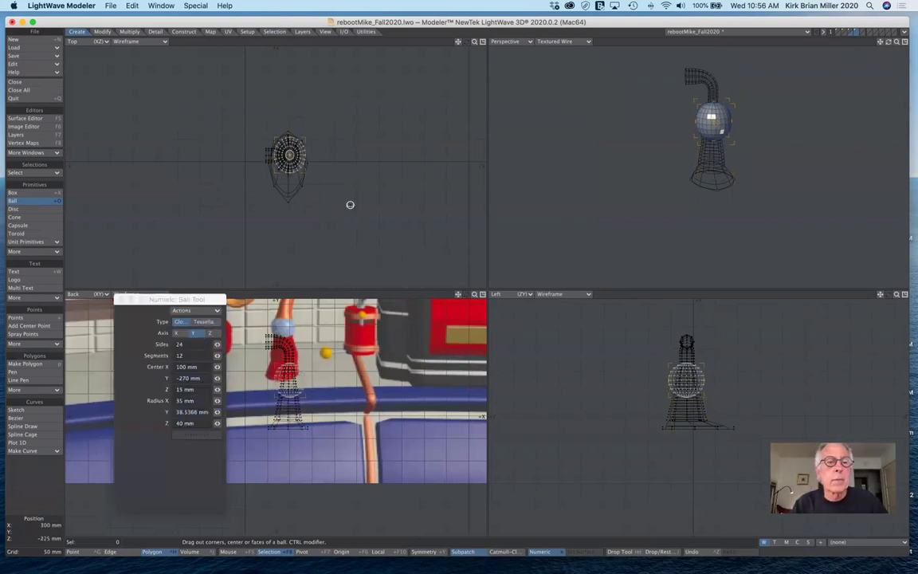
- Set the ball's Y and Z radii to 35 mm and raise its centre to -265 mm on Y
{"action": "left_click", "coordinate": [217, 412]}
{"action": "left_click_drag", "start_coordinate": [216, 411], "coordinate": [216, 424]}
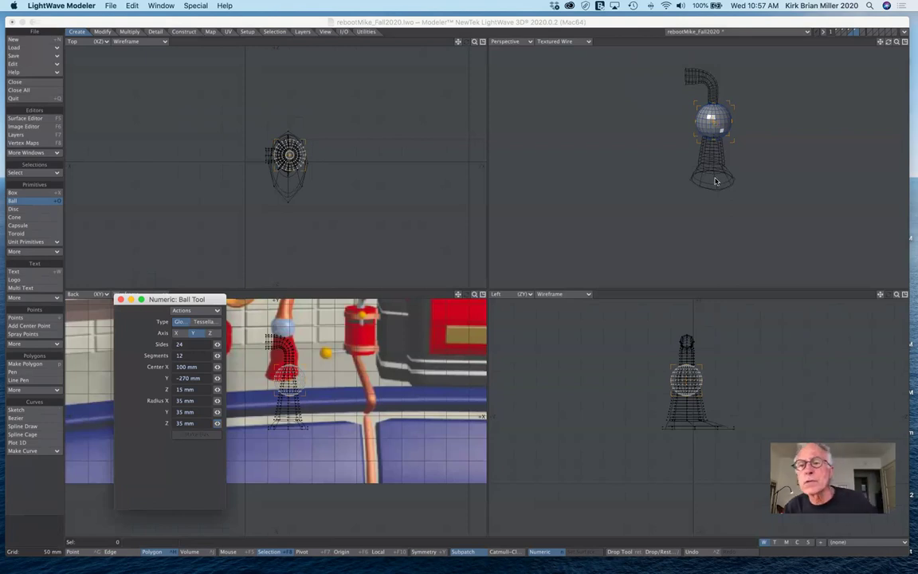
{"action": "left_click", "coordinate": [685, 384]}
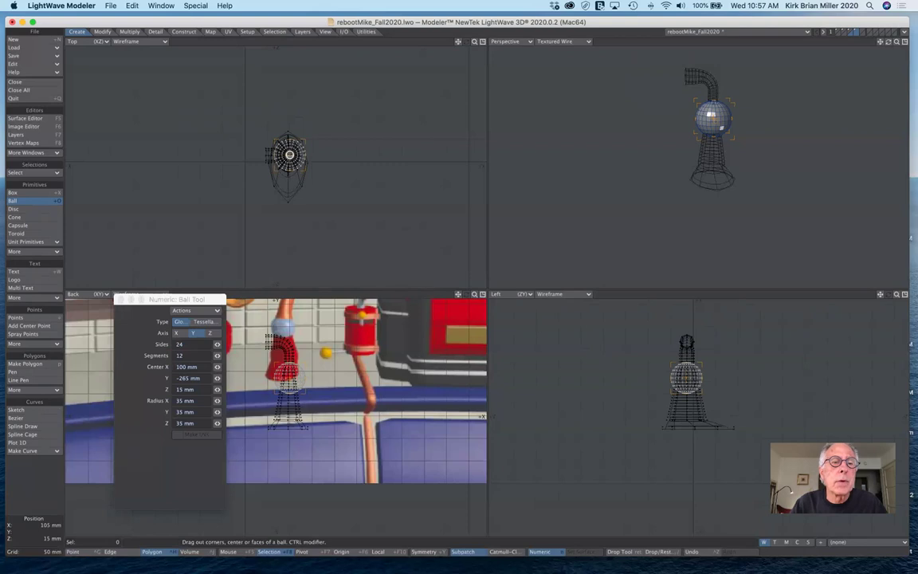
- Centre the ball on the leg in the top view by moving its centre to 97 mm on X
{"action": "left_click", "coordinate": [283, 157]}
{"action": "mouse_move", "coordinate": [284, 157]}
{"action": "left_mouse_down"}
{"action": "mouse_move", "coordinate": [283, 182]}
{"action": "mouse_move", "coordinate": [287, 154]}
{"action": "left_mouse_up"}
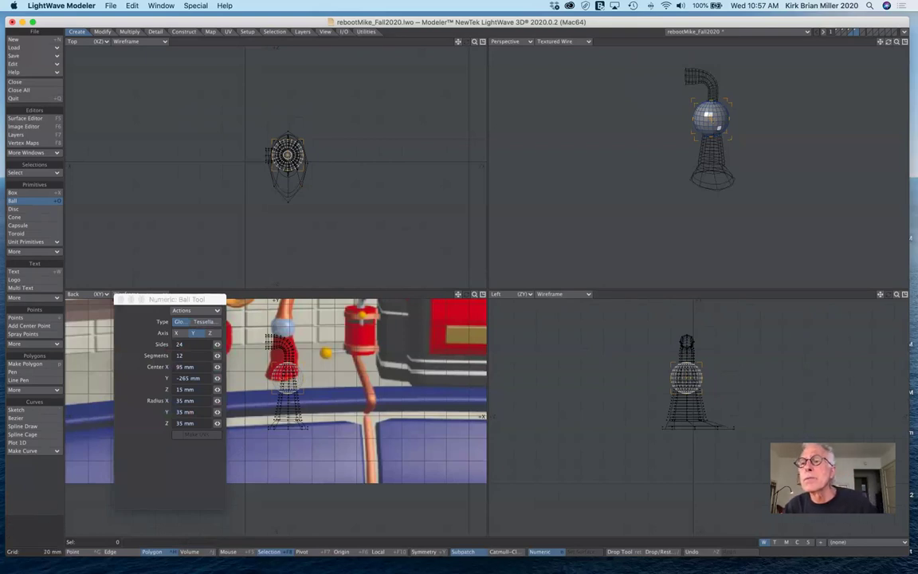
{"action": "left_click_drag", "start_coordinate": [888, 42], "coordinate": [845, 48]}
{"action": "left_click_drag", "start_coordinate": [704, 113], "coordinate": [715, 117], "text": "alt"}
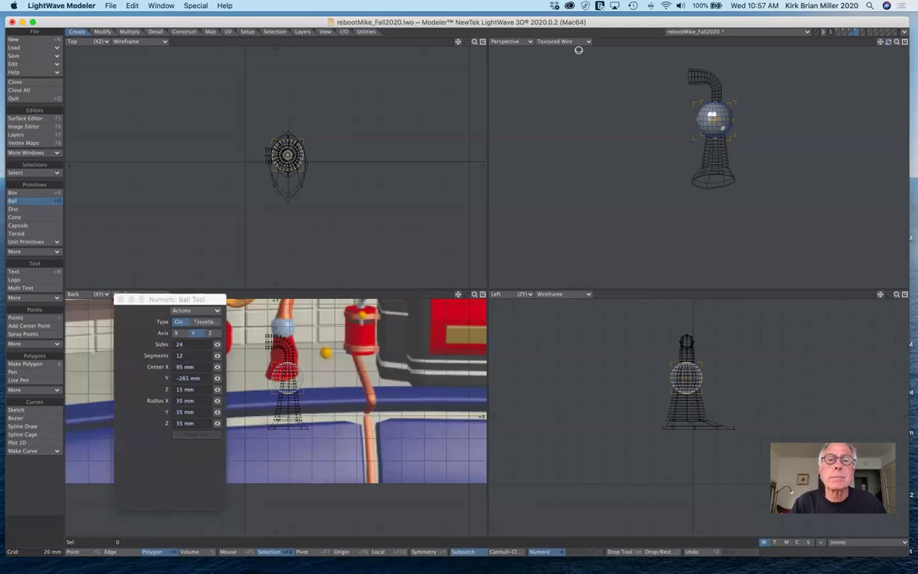
{"action": "left_click_drag", "start_coordinate": [474, 41], "coordinate": [558, 42]}
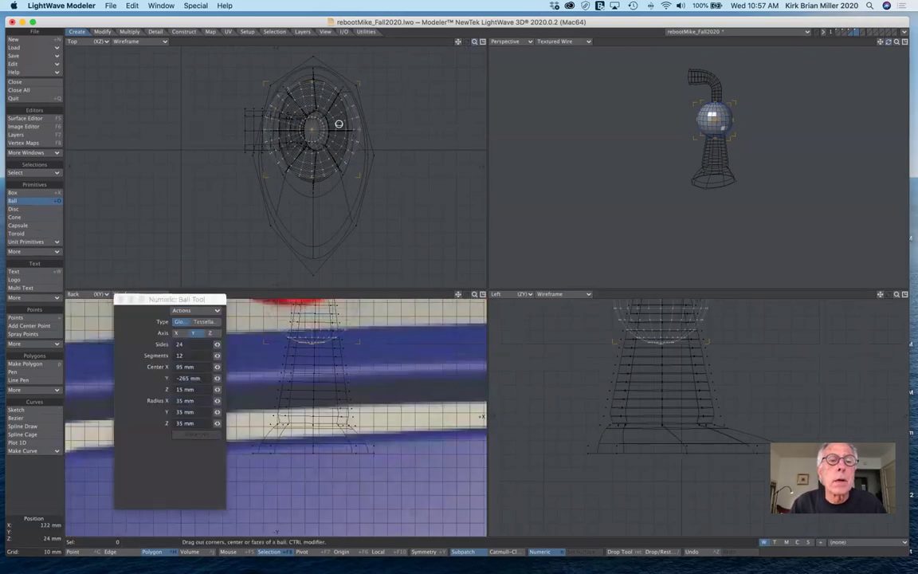
{"action": "left_click_drag", "start_coordinate": [313, 129], "coordinate": [314, 129]}
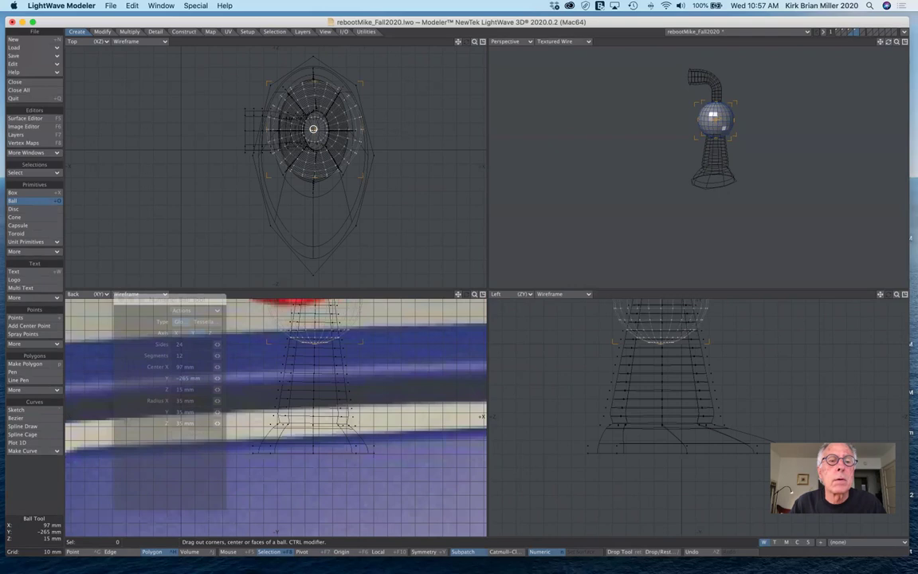
{"action": "left_click_drag", "start_coordinate": [313, 129], "coordinate": [315, 130]}
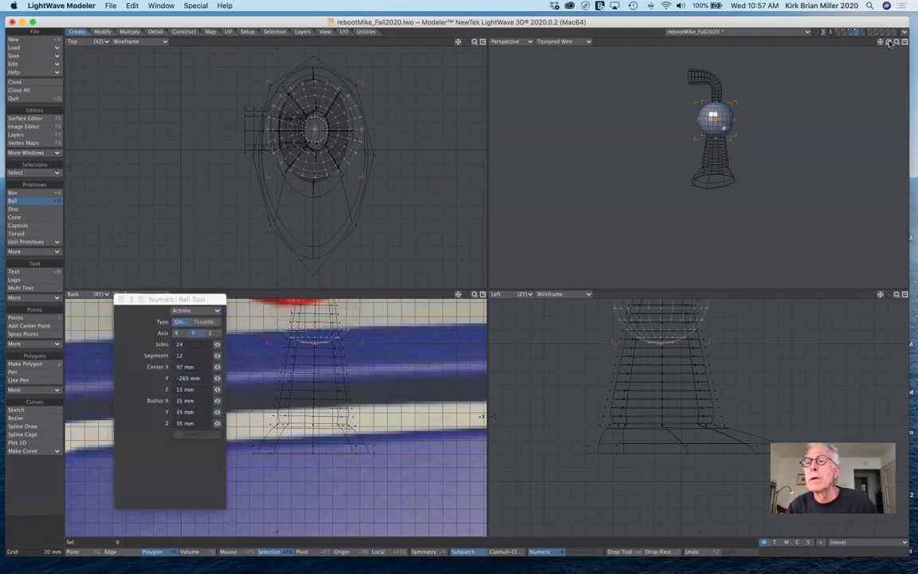
- Finish creating the ball and assign it the existing chrome surface
{"action": "left_click_drag", "start_coordinate": [713, 114], "coordinate": [697, 115], "text": "alt"}
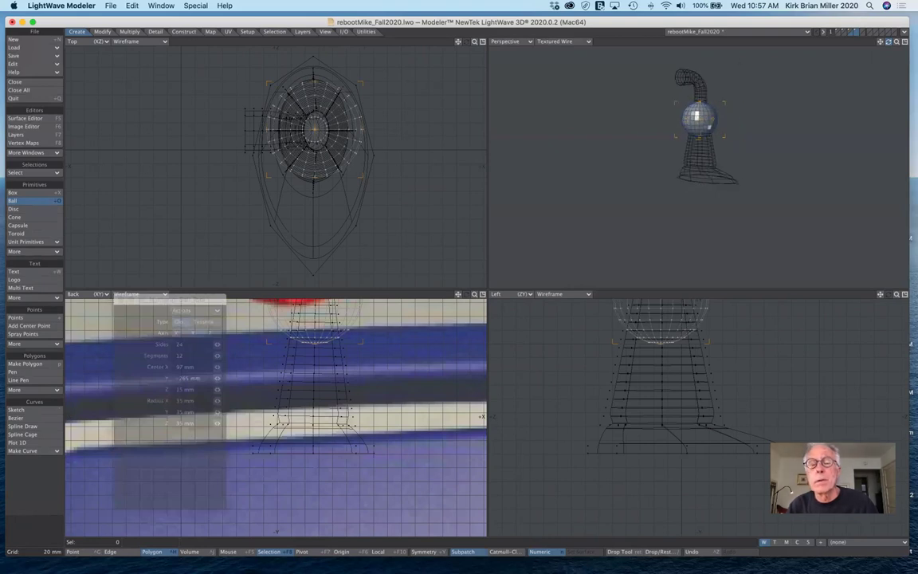
{"action": "left_click", "coordinate": [40, 202]}
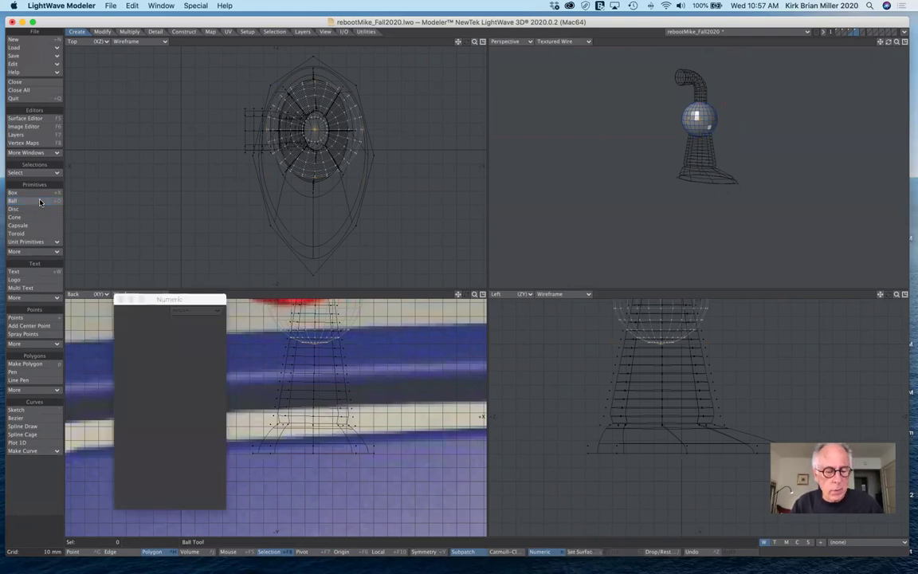
{"action": "key", "text": "q"}
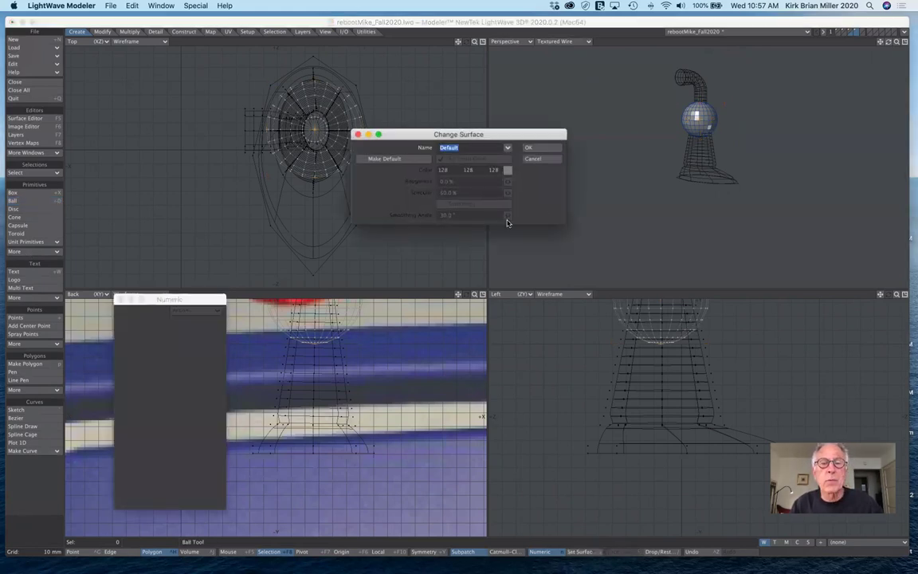
{"action": "left_click", "coordinate": [507, 149]}
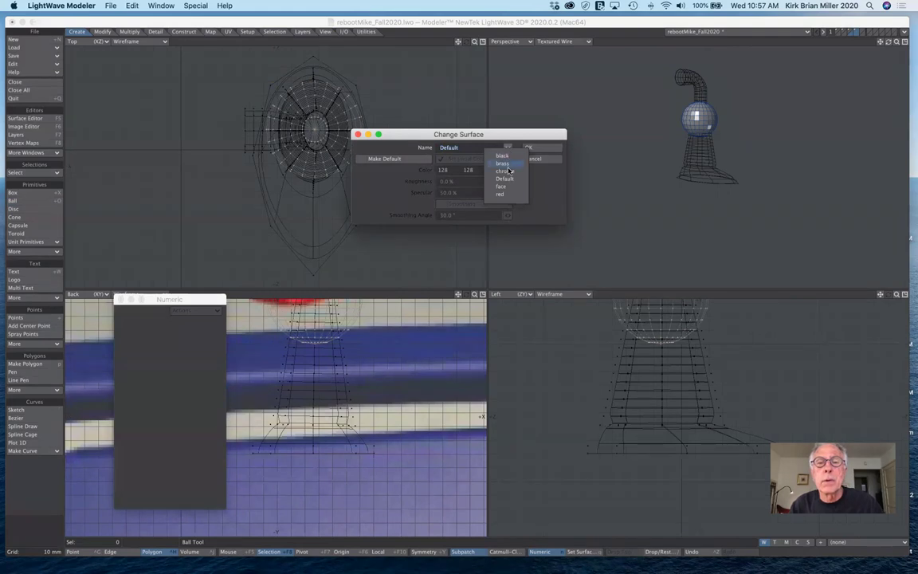
{"action": "left_click", "coordinate": [508, 172]}
{"action": "left_click", "coordinate": [535, 147]}
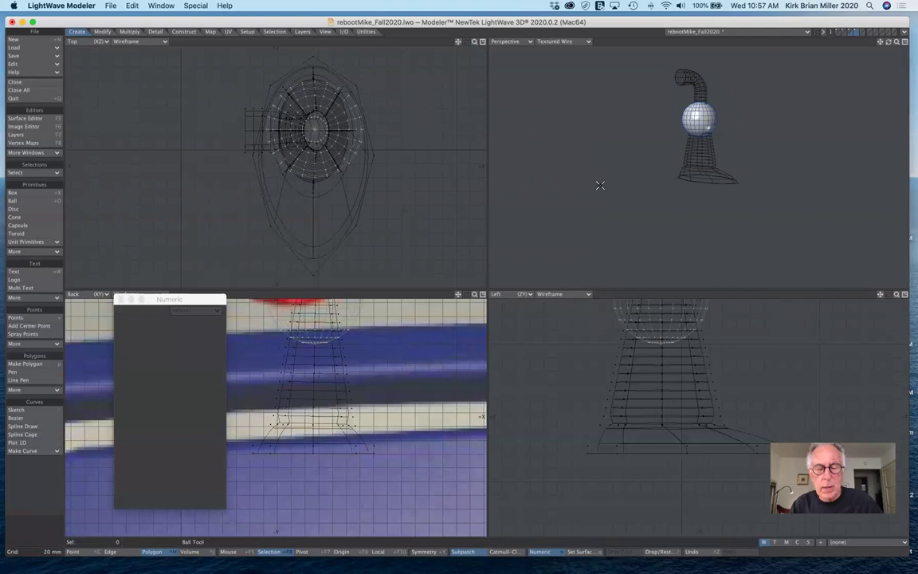
- Cut the chrome ball from its layer and paste it into the leg's layer
{"action": "key", "text": "x"}
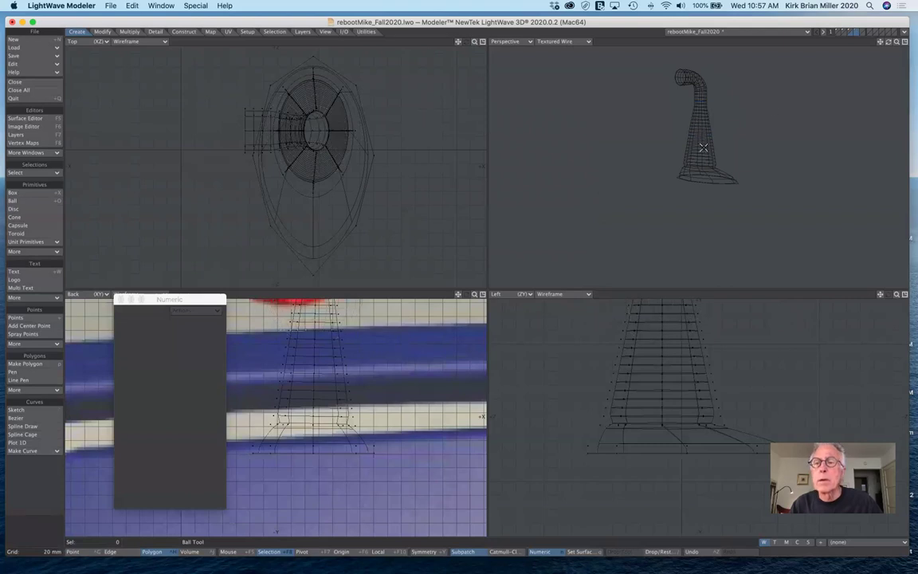
{"action": "left_click", "coordinate": [851, 32]}
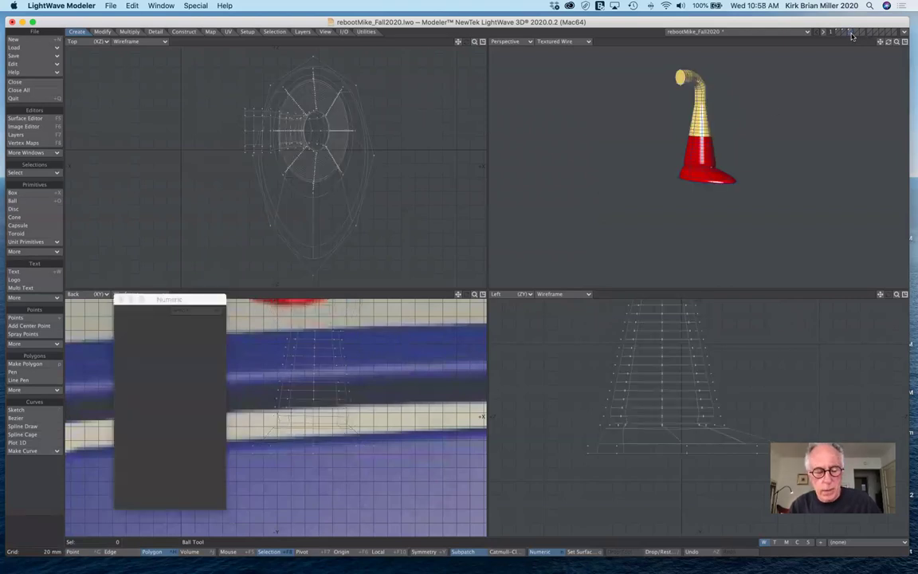
{"action": "key", "text": "ctrl+v"}
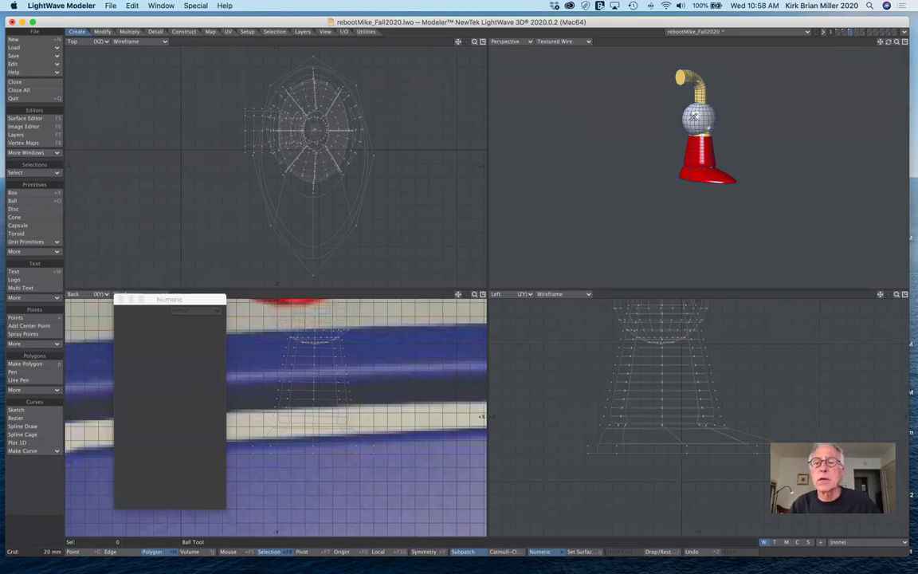
- Select all connected polygons of the ball, move it about -11 mm on Y and -1 mm on Z, and set the body layer as background
{"action": "left_click_drag", "start_coordinate": [693, 116], "coordinate": [687, 123]}
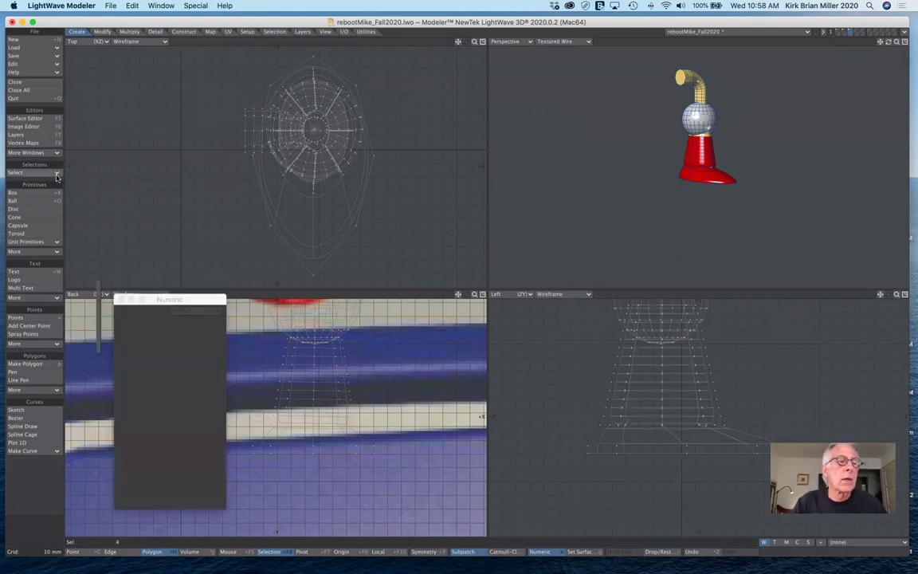
{"action": "left_click", "coordinate": [53, 171]}
{"action": "left_click", "coordinate": [56, 168]}
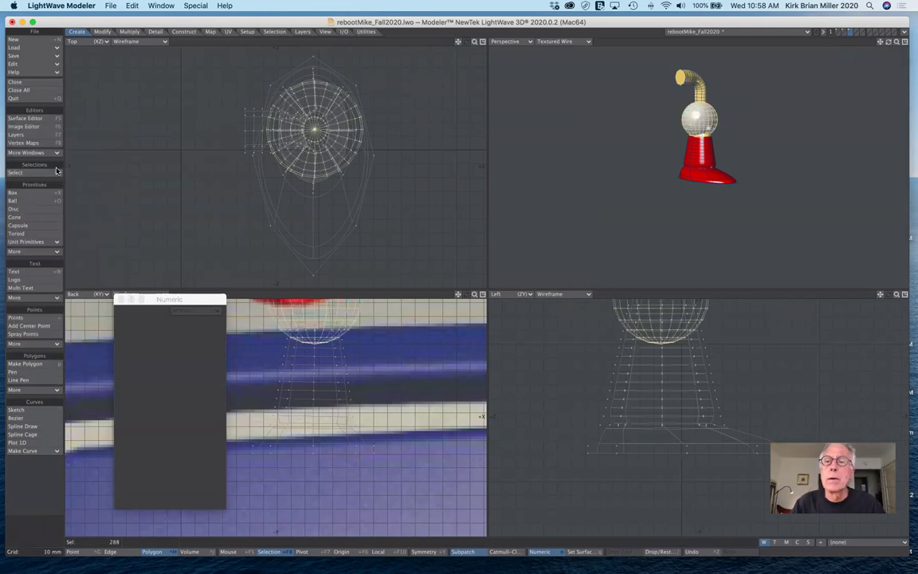
{"action": "key", "text": "t"}
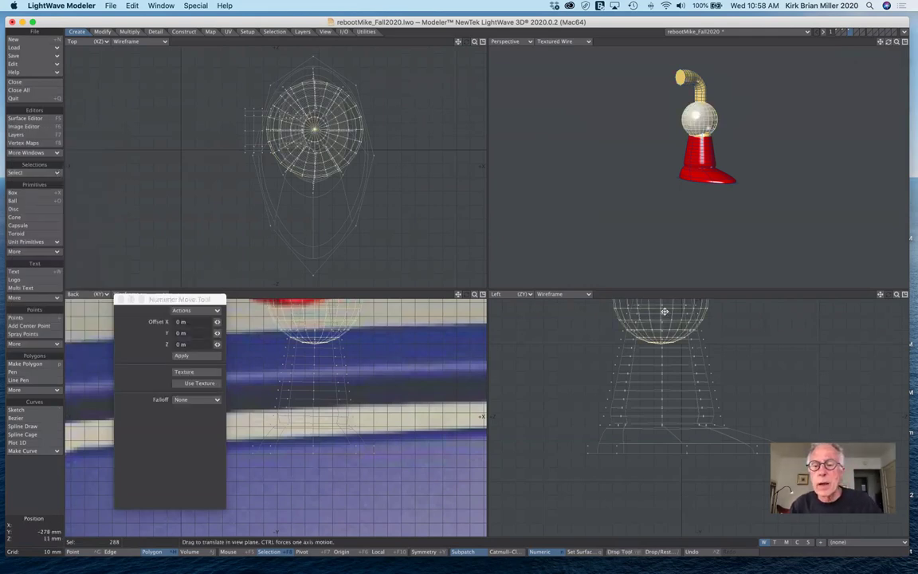
{"action": "left_click_drag", "start_coordinate": [664, 311], "coordinate": [664, 329]}
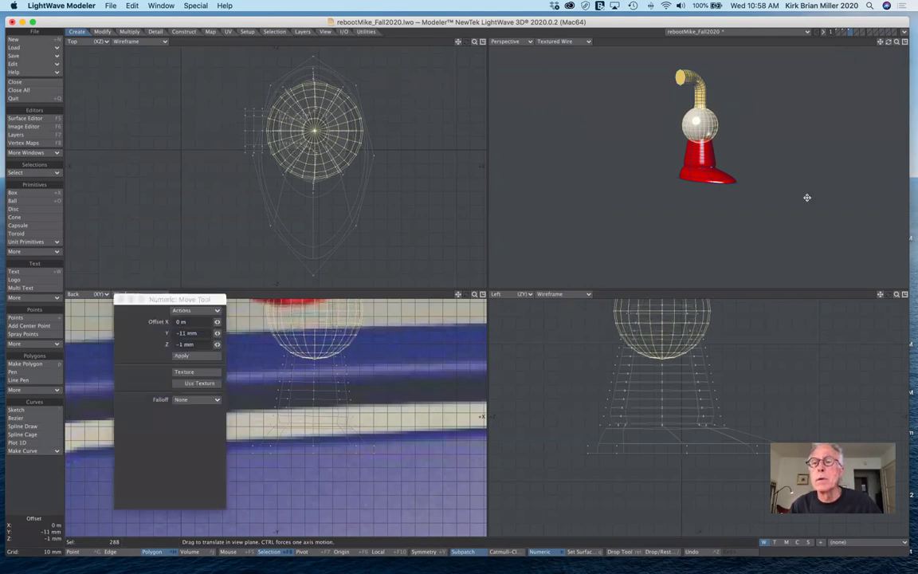
{"action": "left_click_drag", "start_coordinate": [889, 42], "coordinate": [908, 43]}
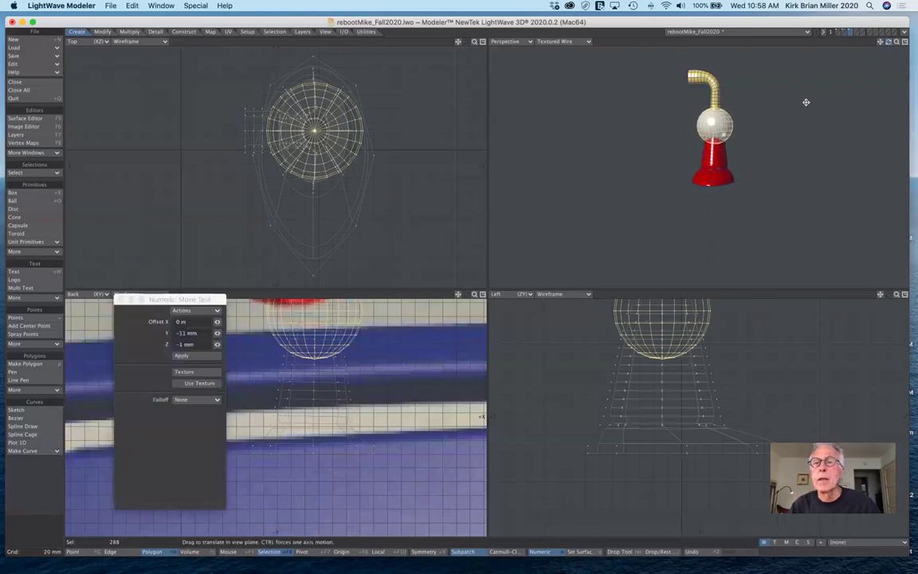
{"action": "left_click", "coordinate": [846, 35]}
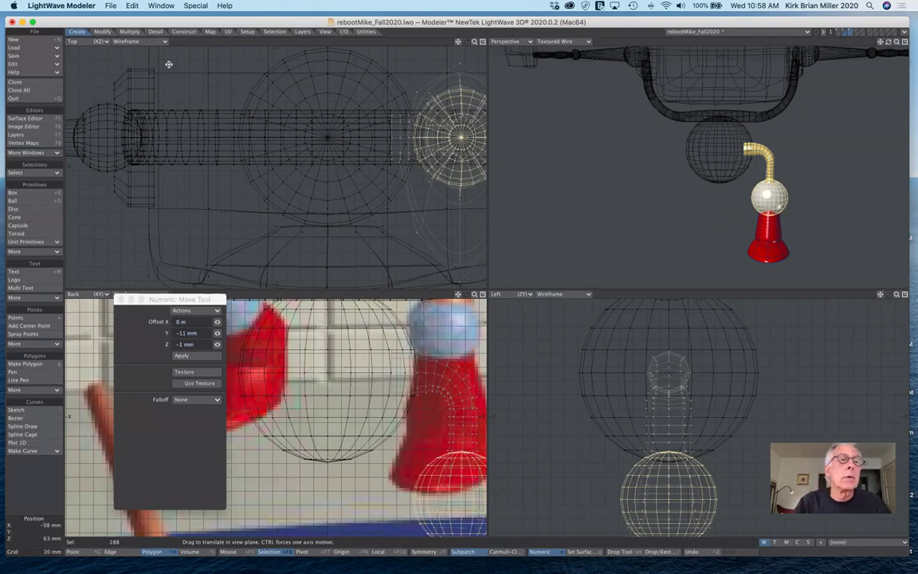
- Try to mirror only the selected ball across the X axis with its centre at 0 m, and undo the mirror
{"action": "left_click", "coordinate": [129, 32]}
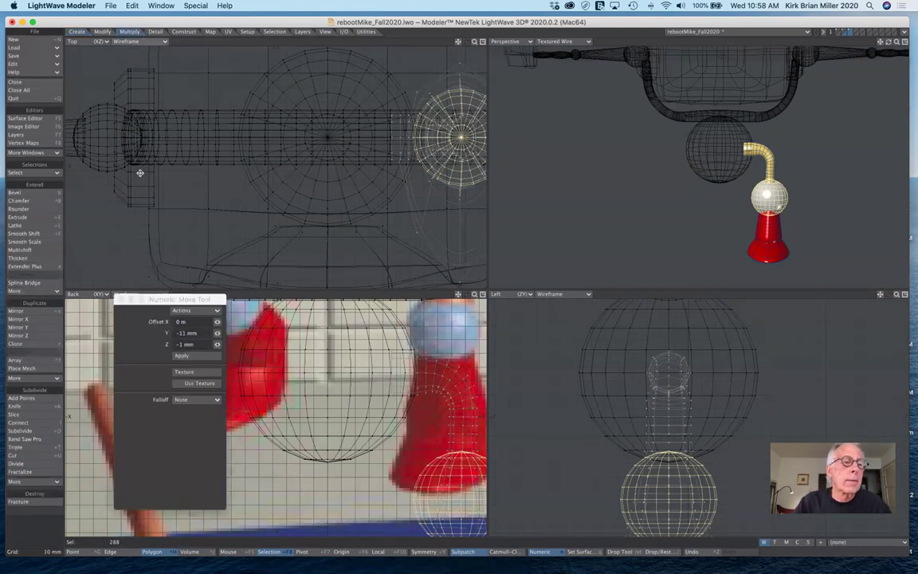
{"action": "left_click", "coordinate": [26, 314]}
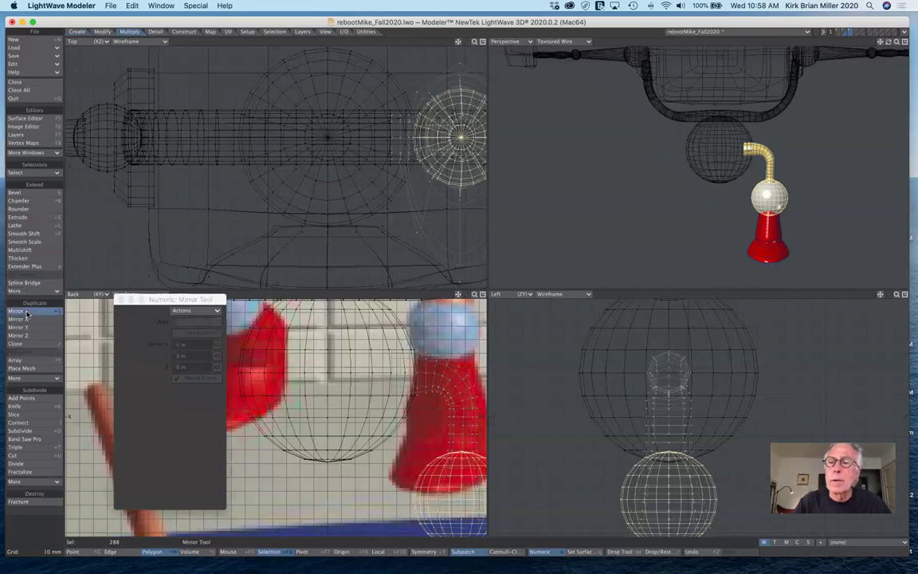
{"action": "left_click", "coordinate": [194, 311]}
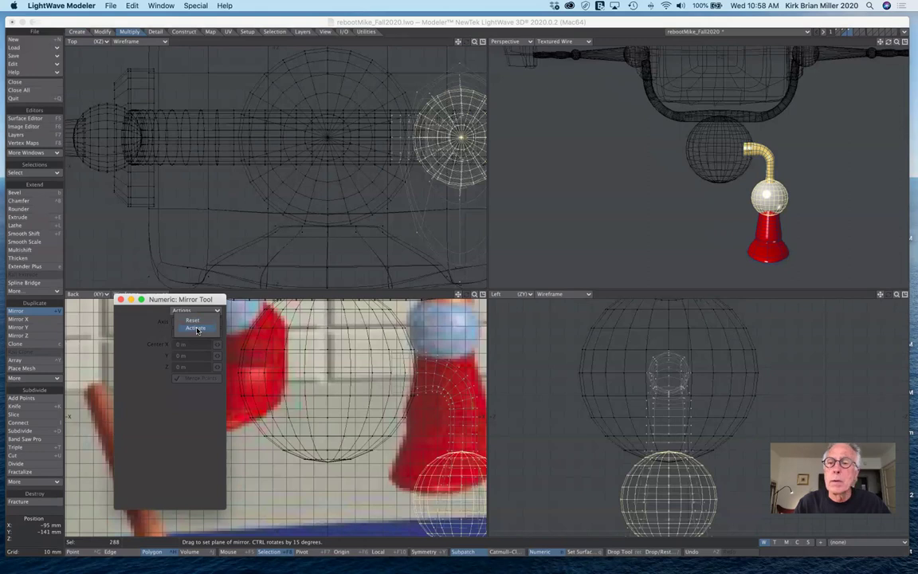
{"action": "left_click", "coordinate": [195, 328]}
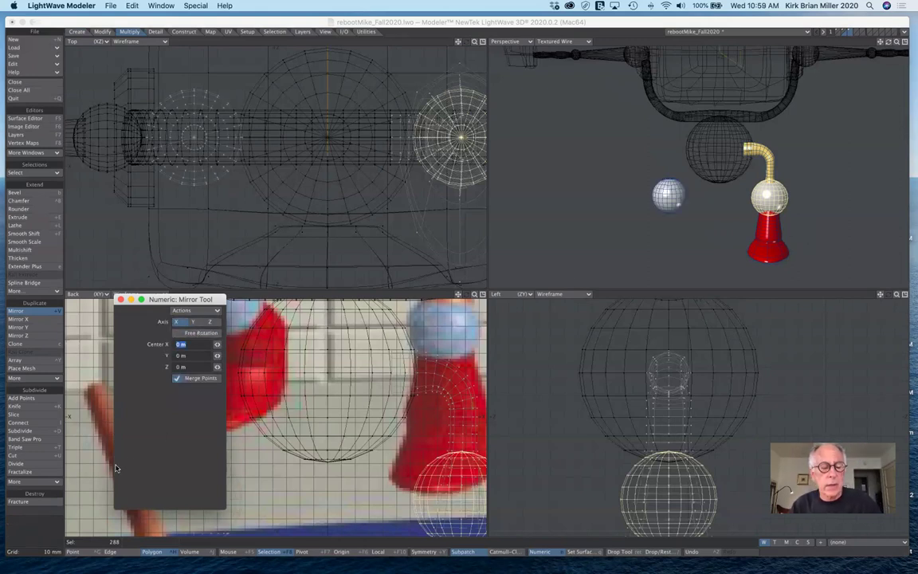
{"action": "key", "text": "super+z"}
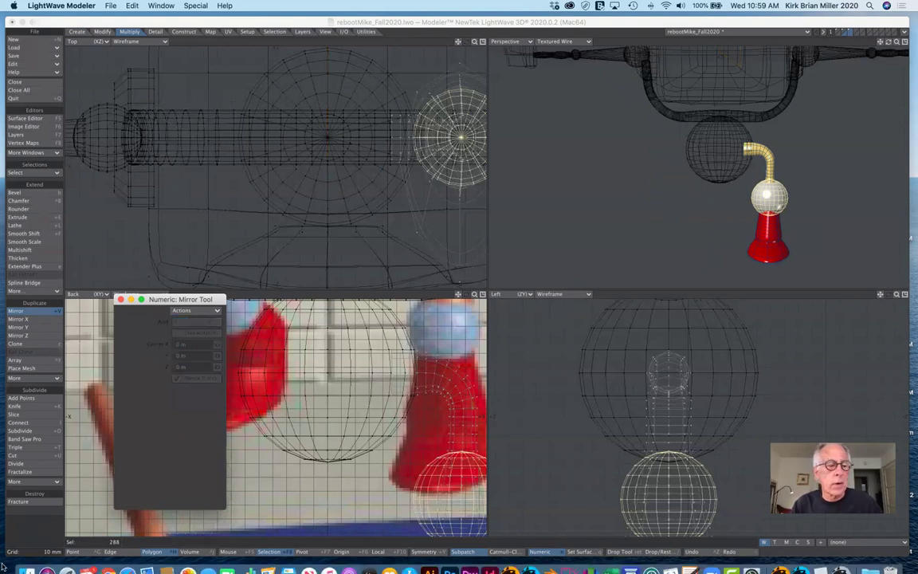
{"action": "left_click", "coordinate": [43, 522]}
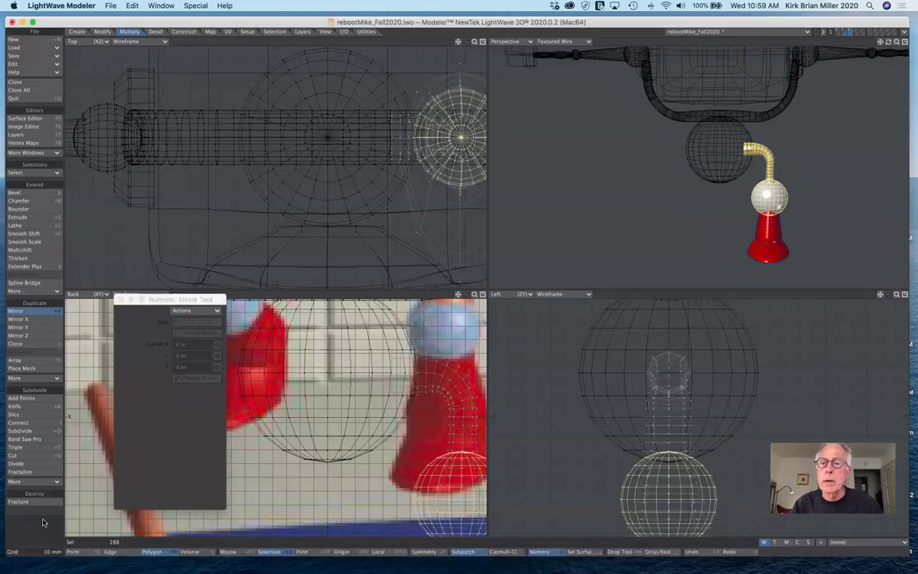
{"action": "left_click", "coordinate": [39, 312]}
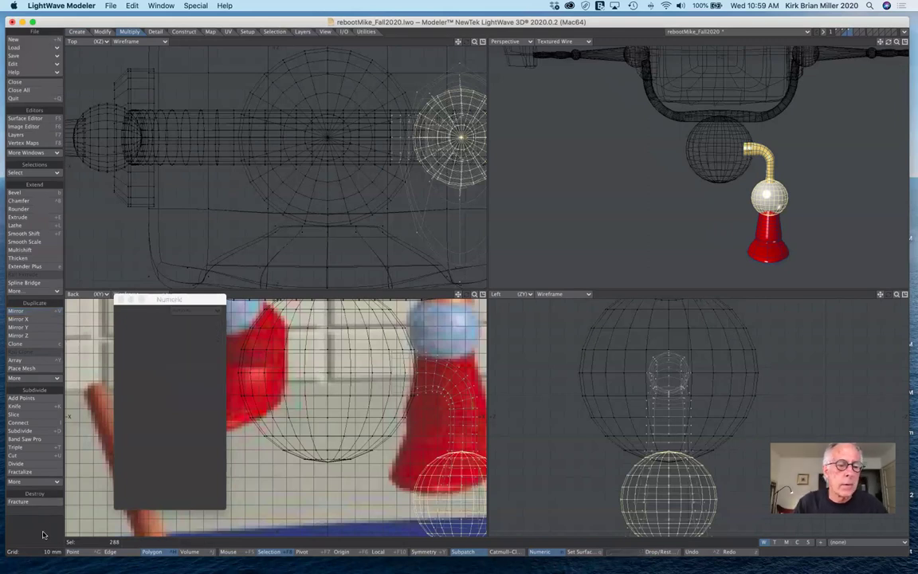
- Deselect the ball and mirror the whole leg layer across the X axis with the centre at 0 m and Merge Points on
{"action": "left_click", "coordinate": [38, 530]}
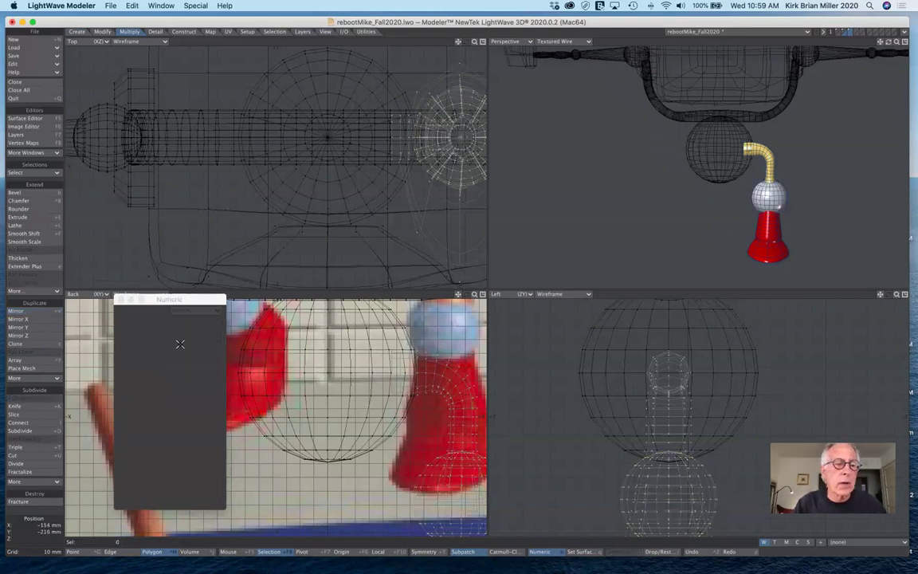
{"action": "left_click", "coordinate": [22, 311]}
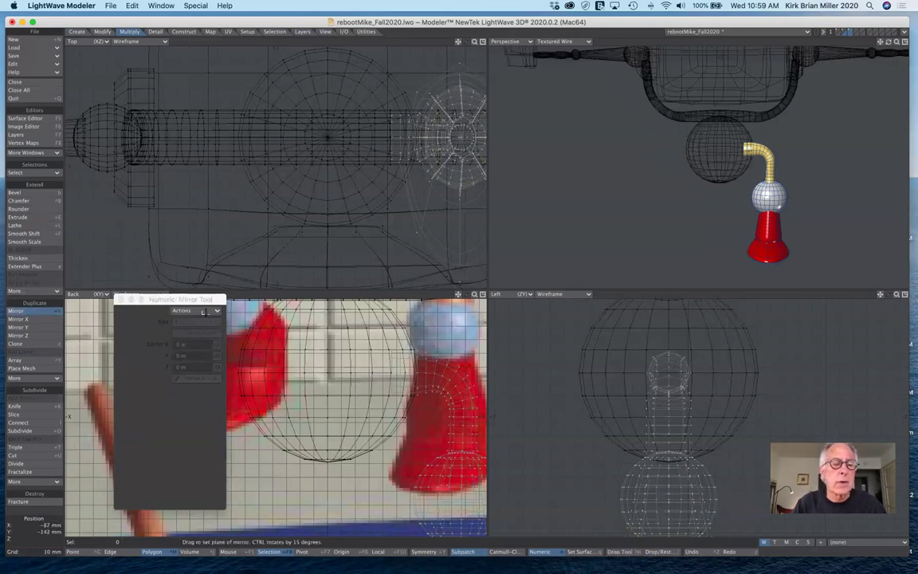
{"action": "left_click", "coordinate": [205, 314]}
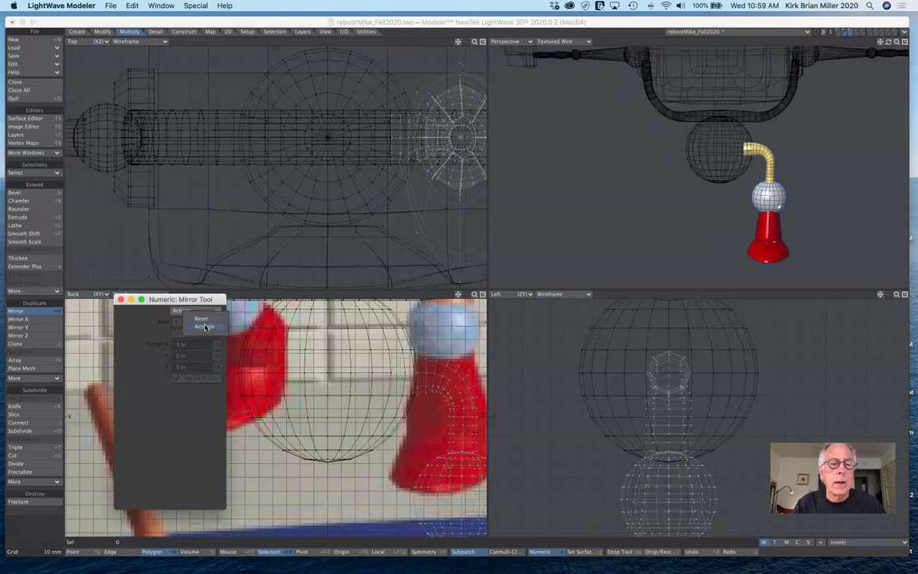
{"action": "left_click", "coordinate": [205, 327]}
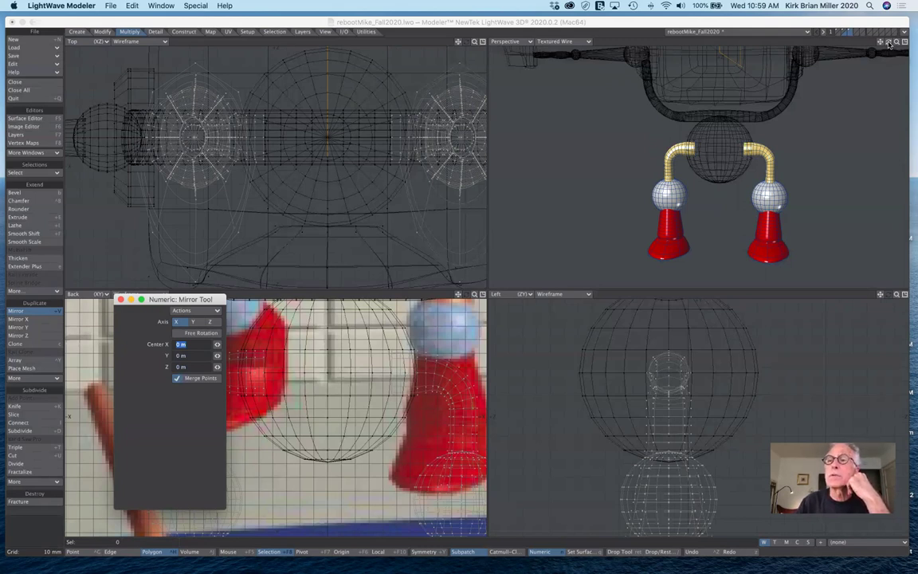
{"action": "mouse_move", "coordinate": [889, 45]}
{"action": "left_mouse_down"}
{"action": "mouse_move", "coordinate": [713, 48]}
{"action": "mouse_move", "coordinate": [877, 43]}
{"action": "left_mouse_up"}
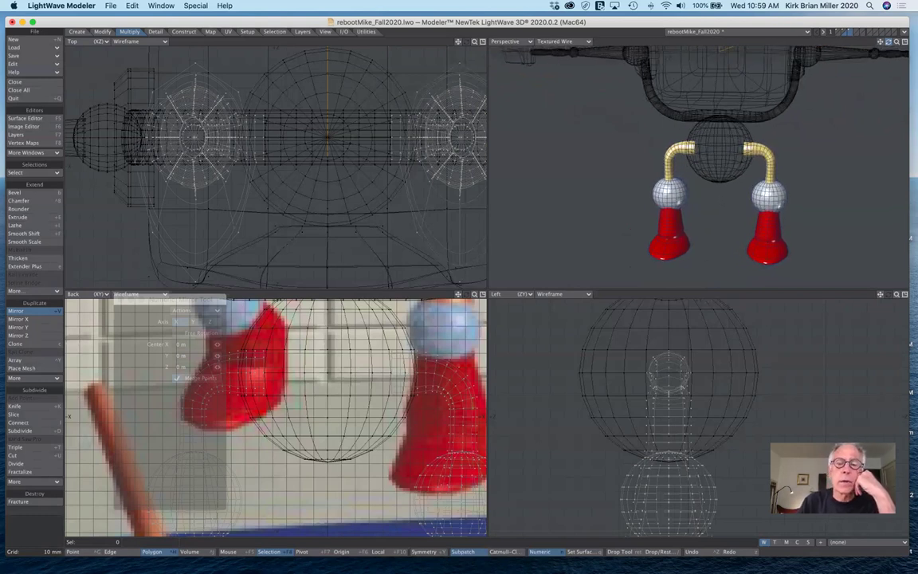
{"action": "left_click_drag", "start_coordinate": [877, 43], "coordinate": [890, 45]}
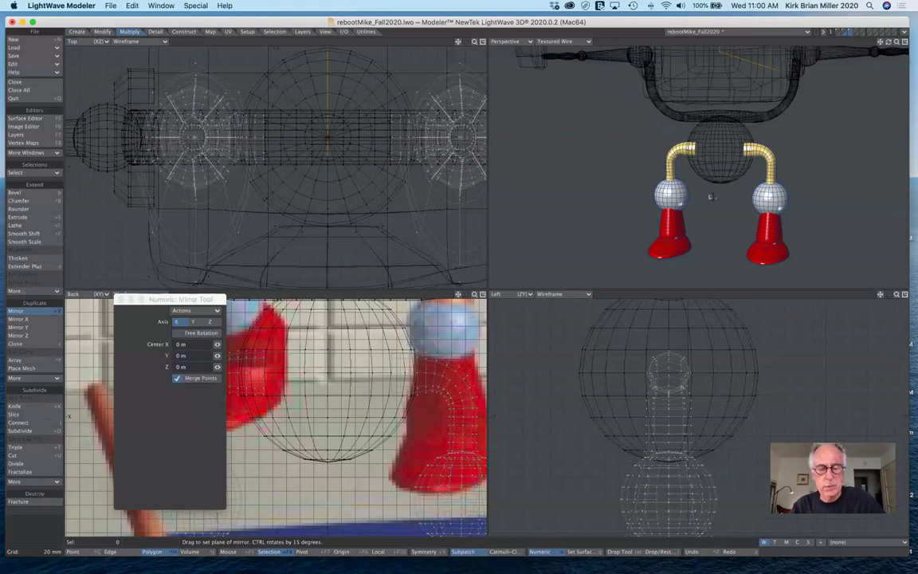
- Cut both legs from their layer and paste them into the robot's body layer
{"action": "key", "text": "x"}
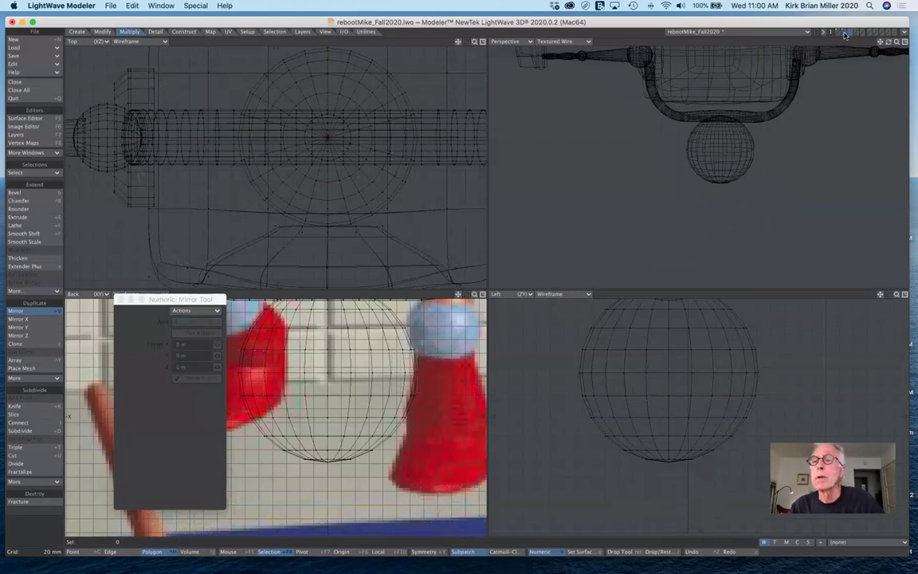
{"action": "left_click", "coordinate": [845, 34]}
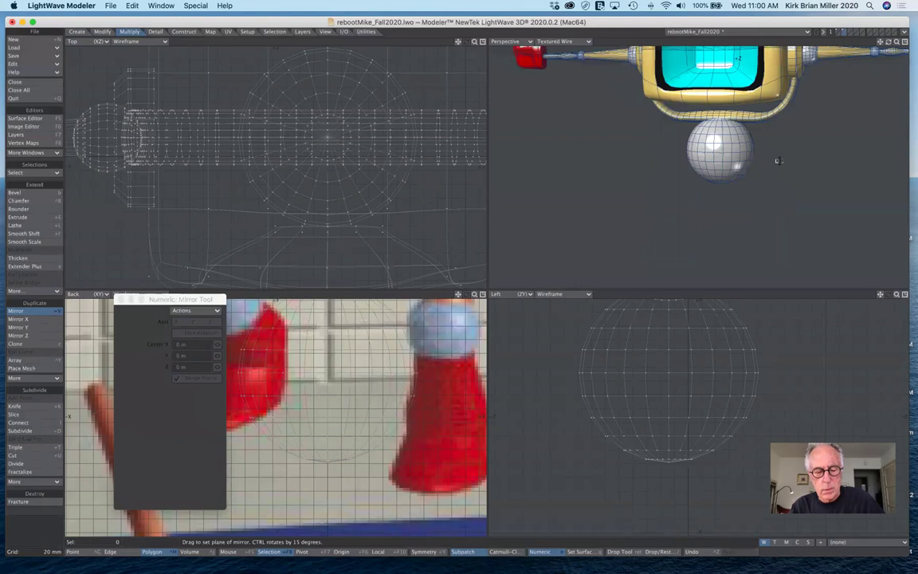
{"action": "key", "text": "v"}
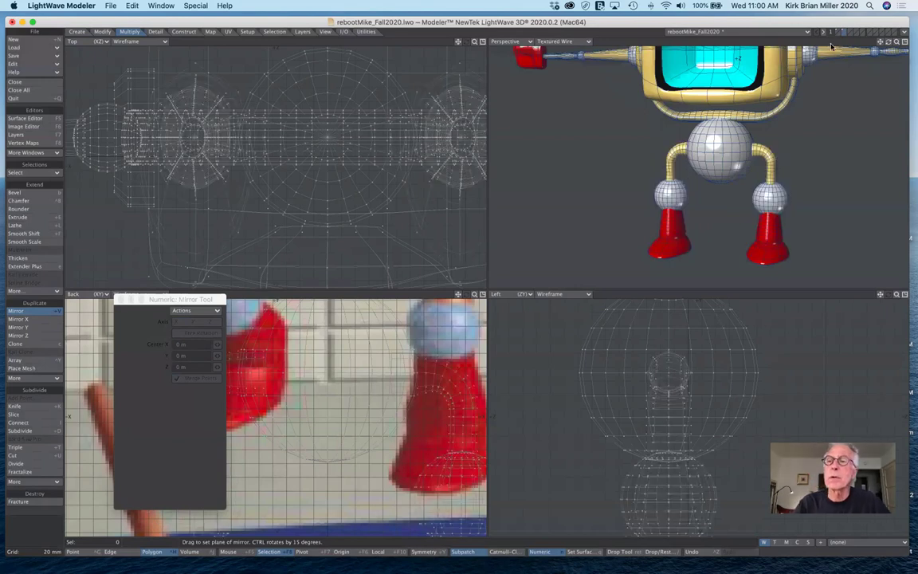
{"action": "mouse_move", "coordinate": [888, 42]}
{"action": "left_mouse_down"}
{"action": "mouse_move", "coordinate": [875, 41]}
{"action": "mouse_move", "coordinate": [889, 42]}
{"action": "left_mouse_up"}
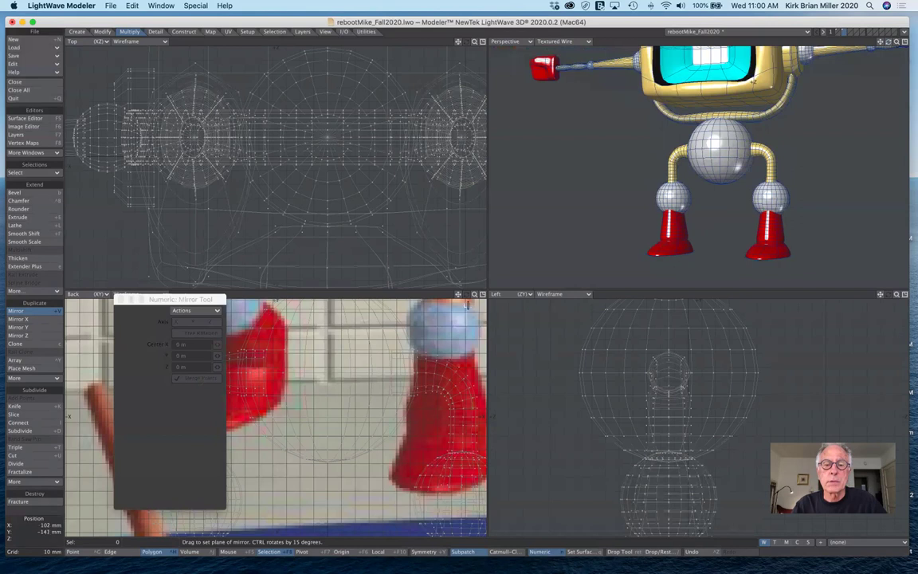
{"action": "left_click_drag", "start_coordinate": [475, 294], "coordinate": [455, 294]}
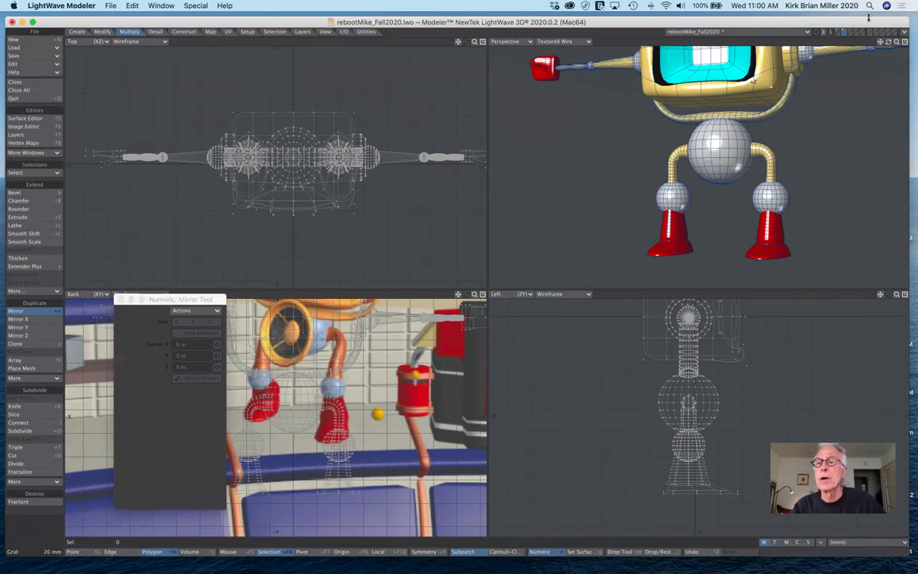
{"action": "left_click_drag", "start_coordinate": [888, 41], "coordinate": [853, 51]}
{"action": "left_click_drag", "start_coordinate": [726, 97], "coordinate": [622, 100], "text": "alt"}
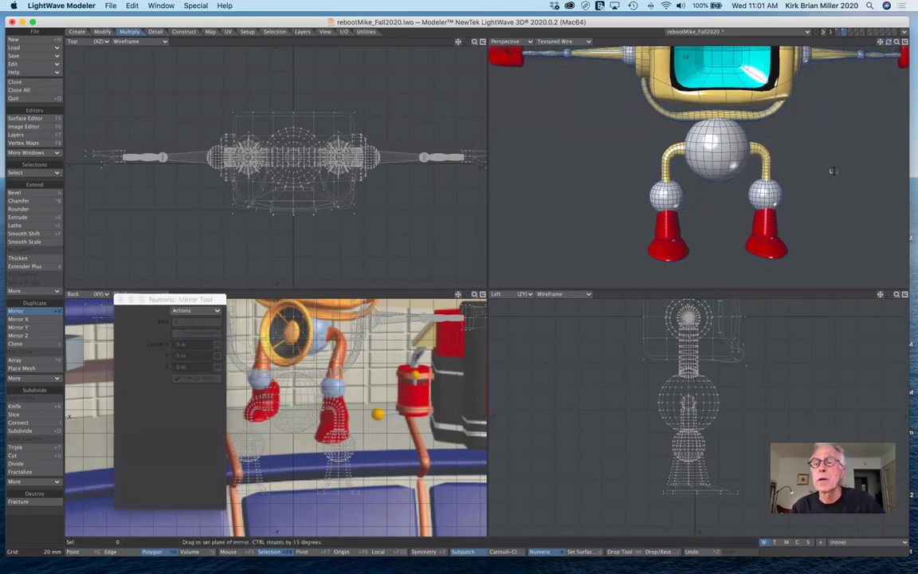
{"action": "left_click_drag", "start_coordinate": [889, 43], "coordinate": [835, 43]}
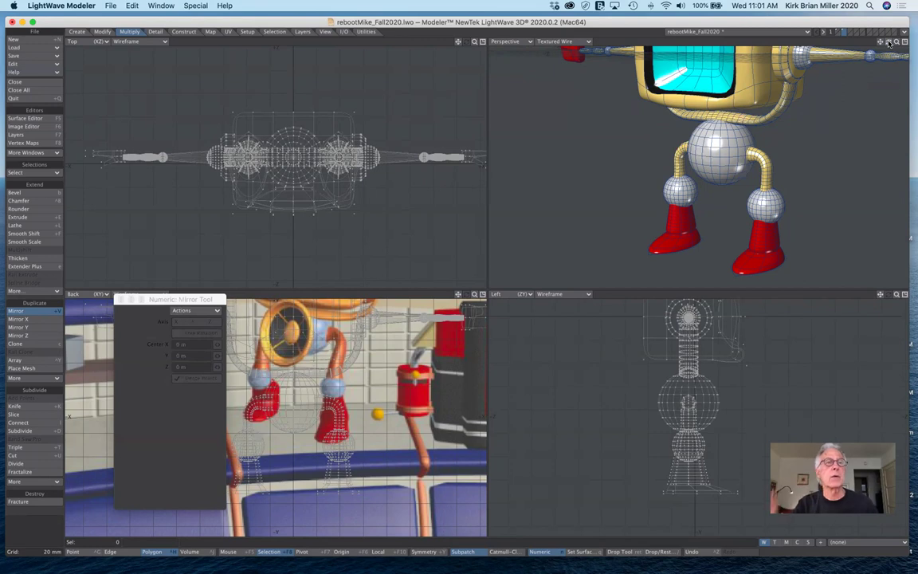
- Save the robot object as a new version named rebootMike_Fall2020_02 in the objects folder
{"action": "left_click", "coordinate": [50, 57]}
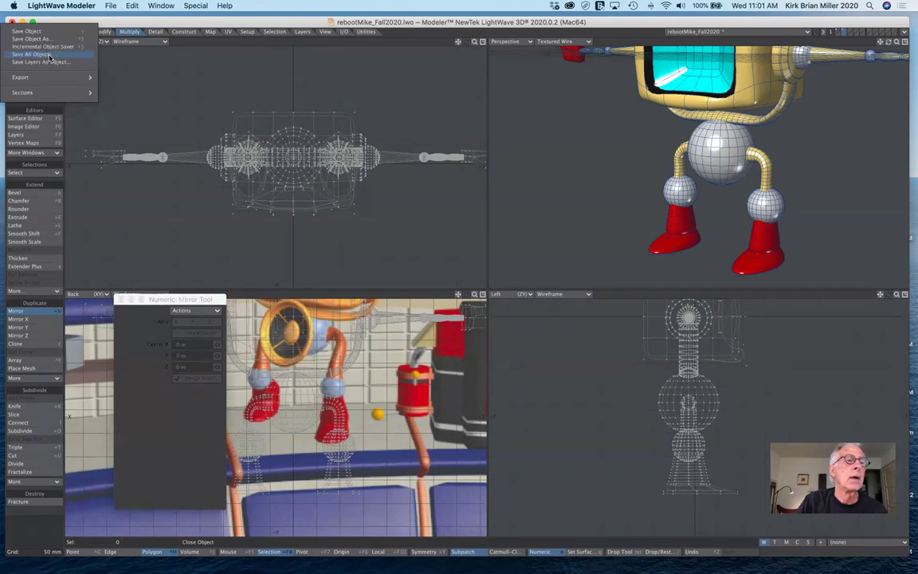
{"action": "left_click", "coordinate": [32, 38]}
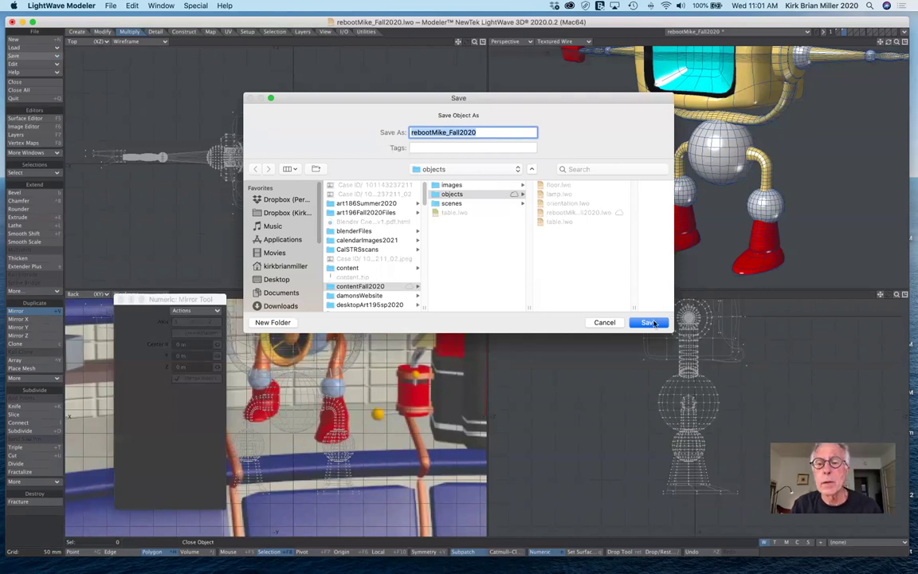
{"action": "left_click", "coordinate": [477, 131]}
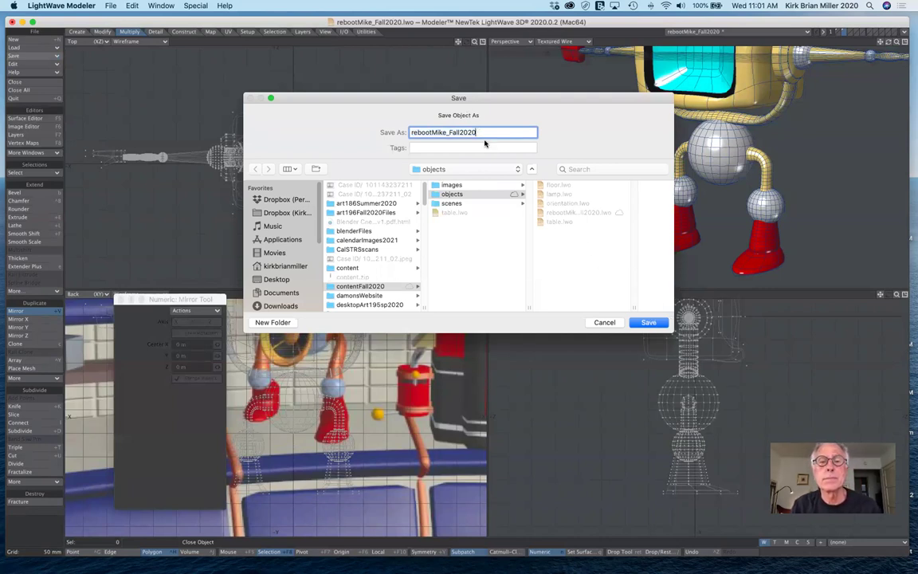
{"action": "type", "text": "_"}
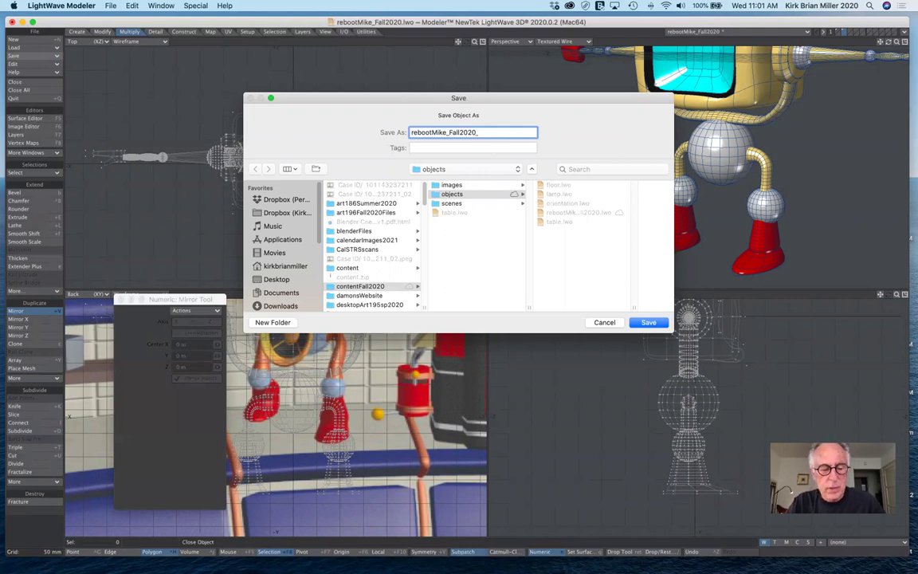
{"action": "type", "text": "02"}
{"action": "left_click", "coordinate": [658, 323]}
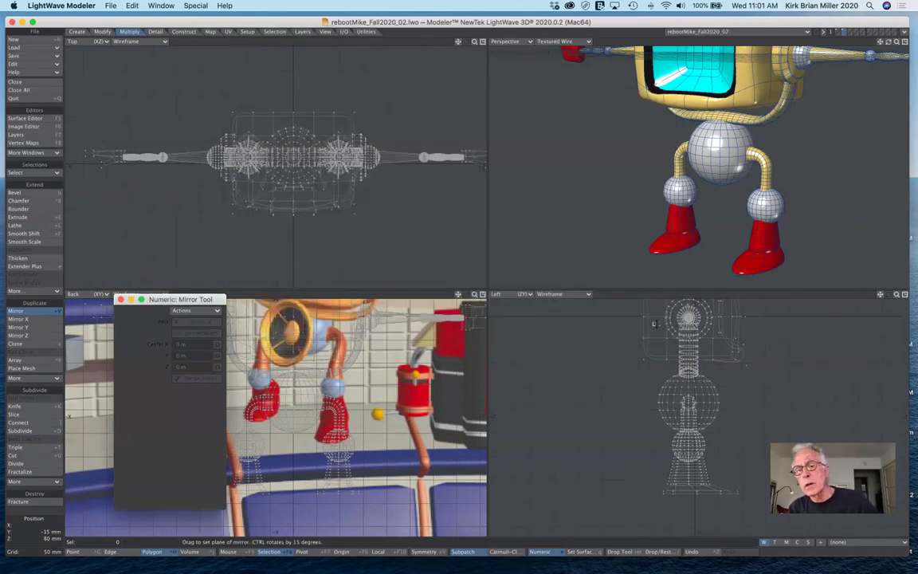
{"action": "mouse_move", "coordinate": [889, 42]}
{"action": "left_mouse_down"}
{"action": "mouse_move", "coordinate": [860, 43]}
{"action": "mouse_move", "coordinate": [905, 42]}
{"action": "mouse_move", "coordinate": [852, 46]}
{"action": "mouse_move", "coordinate": [888, 43]}
{"action": "left_mouse_up"}
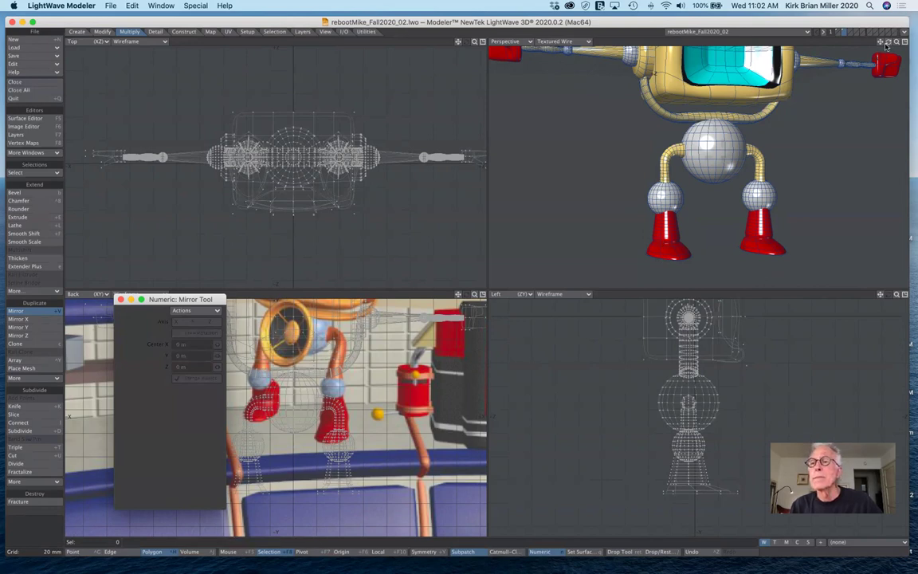
{"action": "mouse_move", "coordinate": [888, 41]}
{"action": "left_mouse_down"}
{"action": "mouse_move", "coordinate": [849, 44]}
{"action": "mouse_move", "coordinate": [887, 41]}
{"action": "left_mouse_up"}
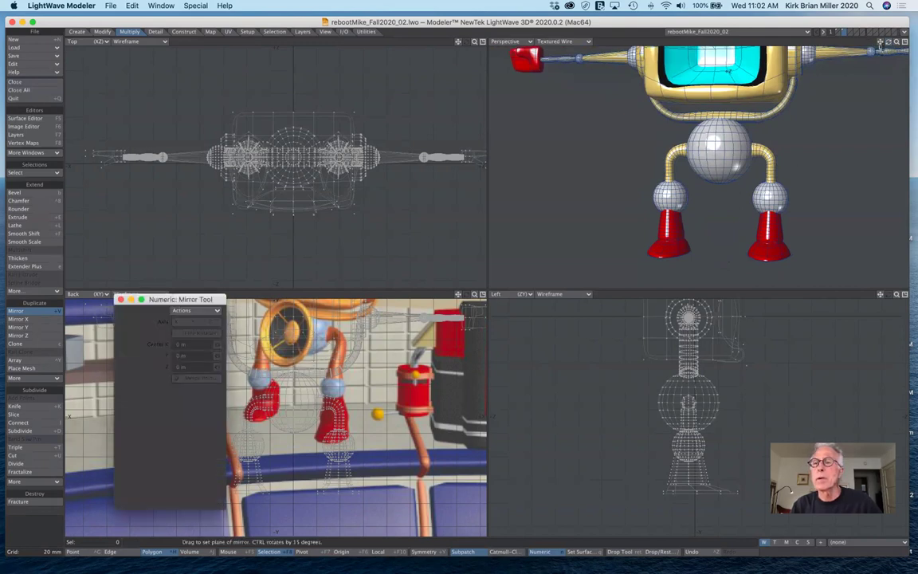
{"action": "left_click_drag", "start_coordinate": [888, 42], "coordinate": [872, 42]}
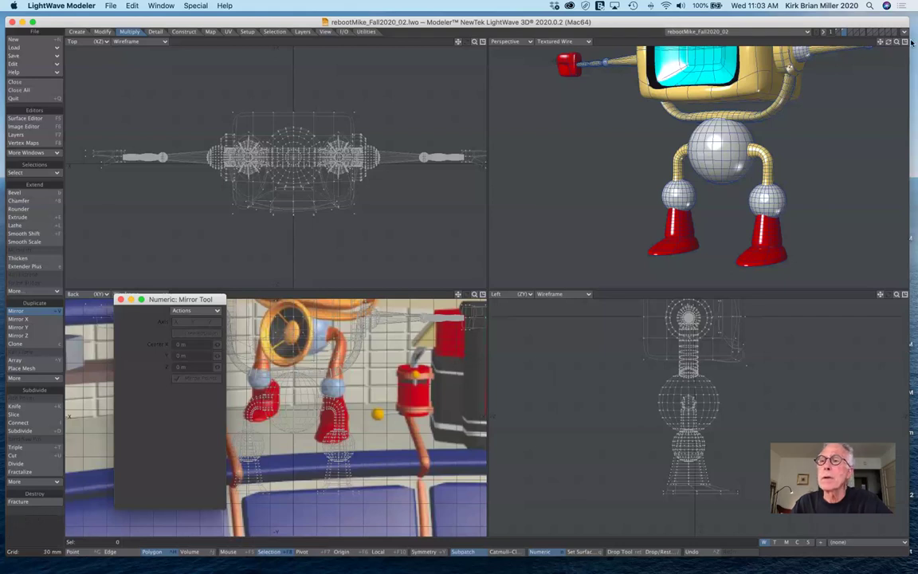
{"action": "mouse_move", "coordinate": [894, 46]}
{"action": "left_mouse_down"}
{"action": "mouse_move", "coordinate": [869, 44]}
{"action": "mouse_move", "coordinate": [907, 43]}
{"action": "left_mouse_up"}
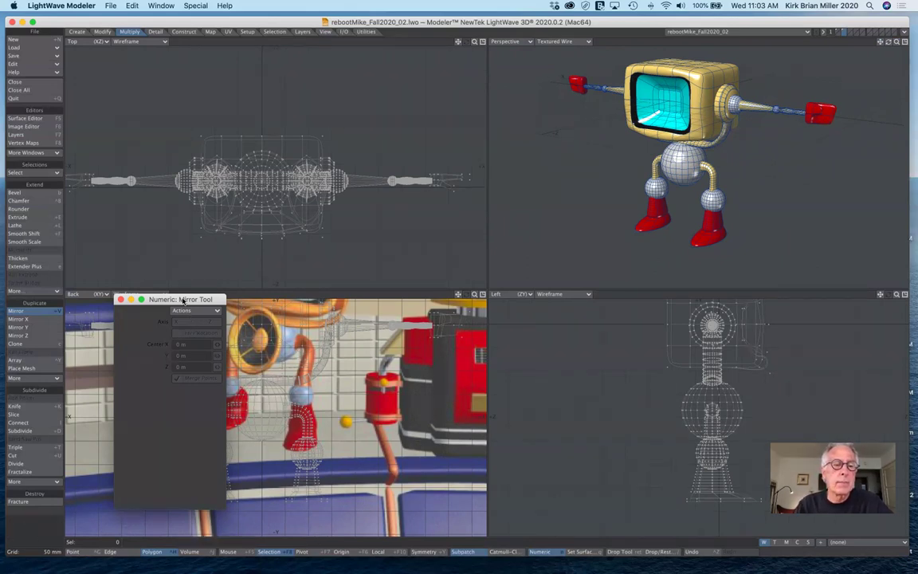
- Move the Mirror tool's numeric window off the Back view to uncover the reference image and the leg wireframes
{"action": "left_click_drag", "start_coordinate": [184, 299], "coordinate": [285, 302]}
{"action": "left_click_drag", "start_coordinate": [394, 289], "coordinate": [525, 218]}
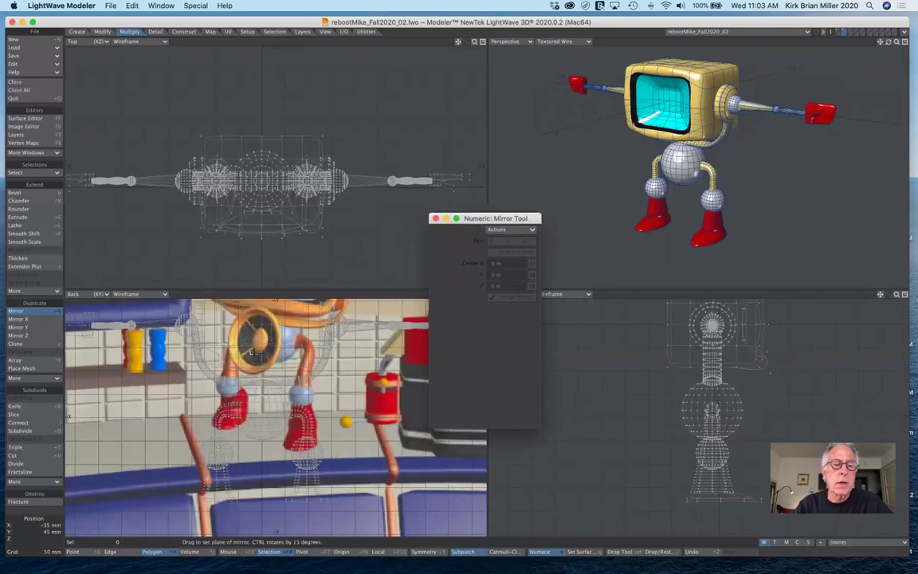
{"action": "left_click_drag", "start_coordinate": [497, 220], "coordinate": [560, 261]}
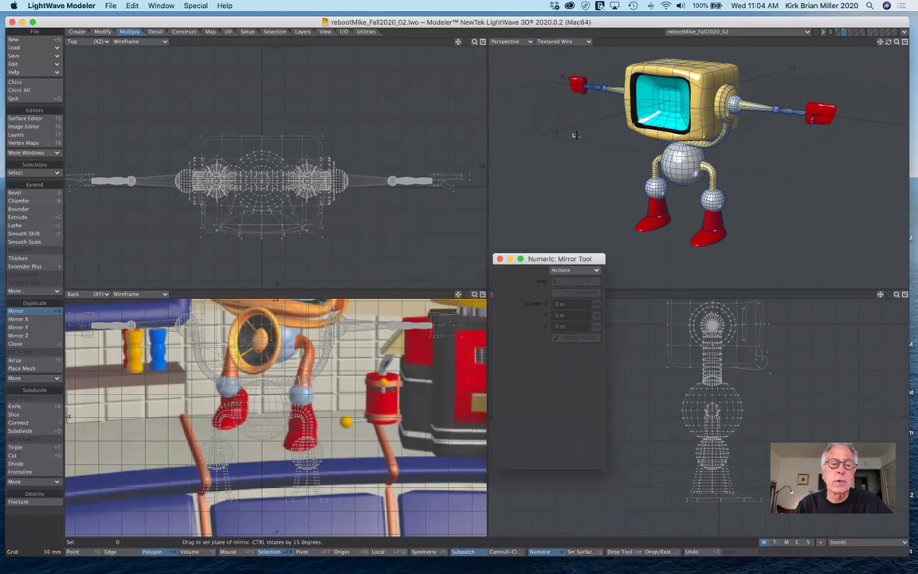